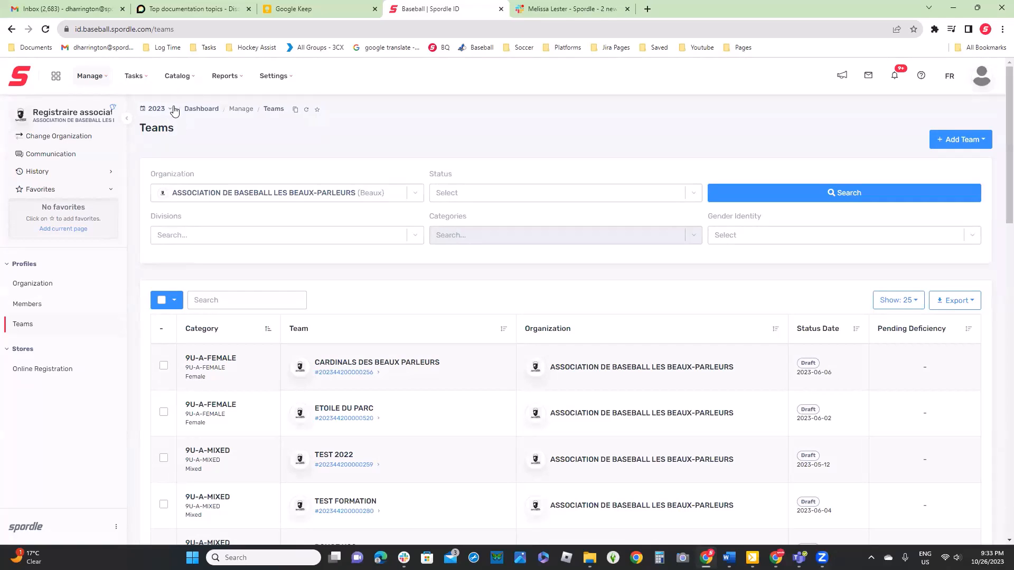
Switch the season to 2024 and start creating a single team
left_click(160, 115)
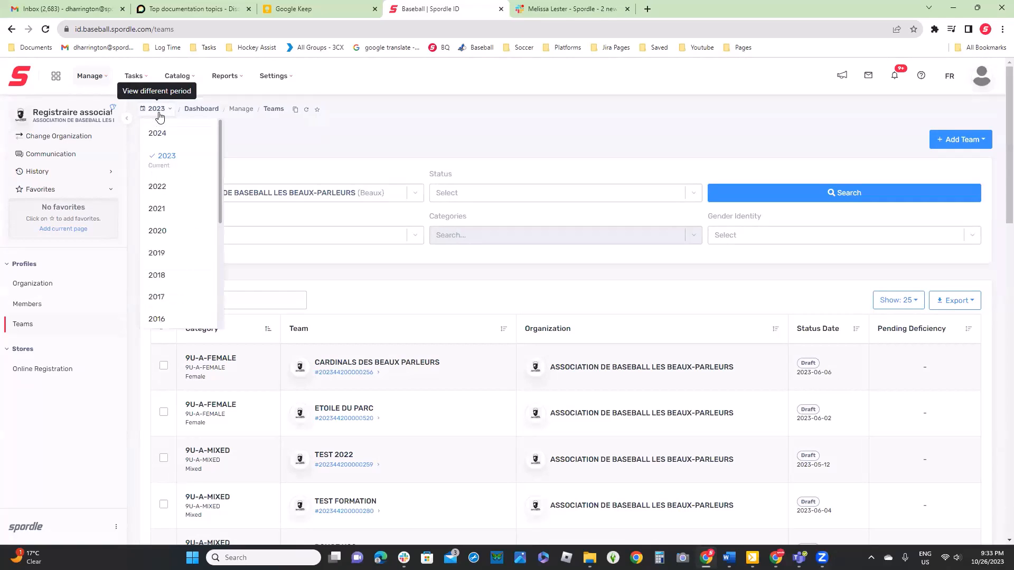
left_click(151, 132)
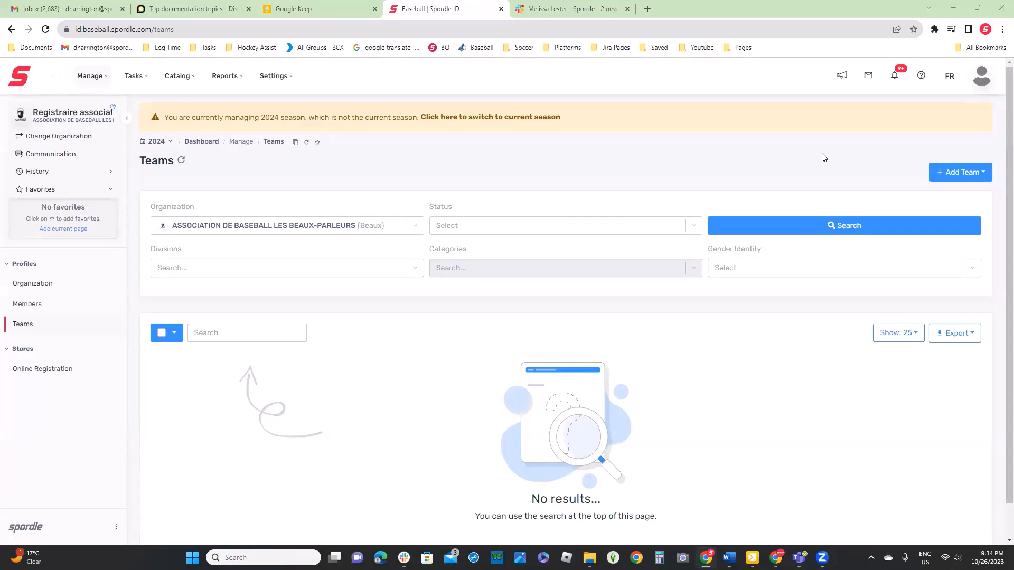
left_click(957, 175)
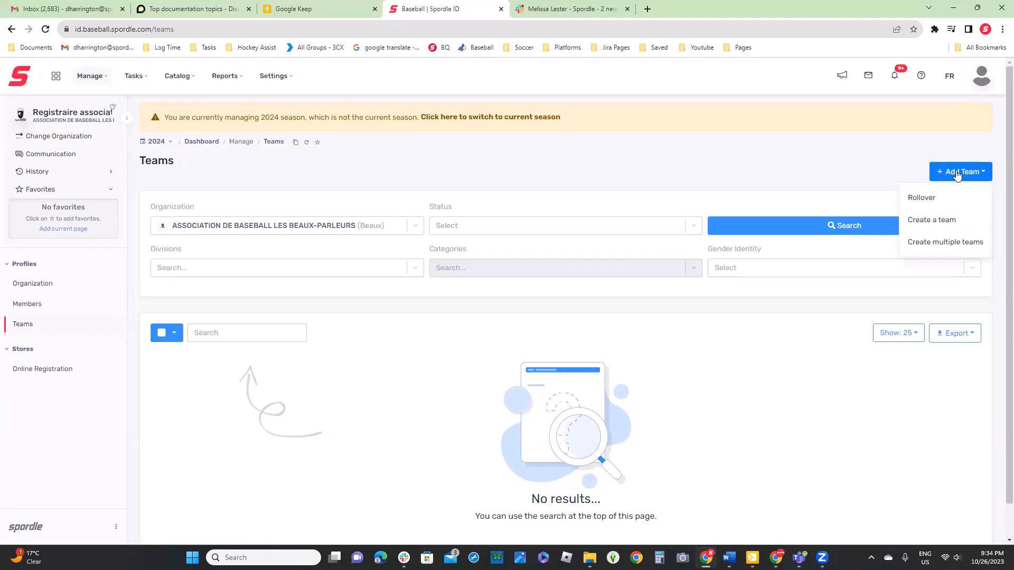
left_click(965, 222)
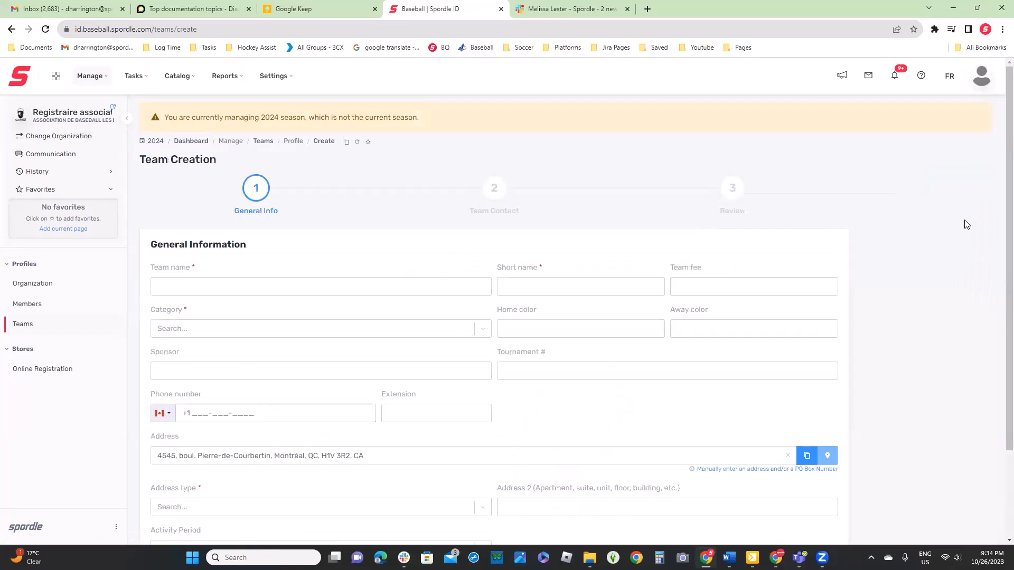
Fill in the team name Test Team, the short name TT and the category 5U - Female
scroll(966, 222, "down", 2)
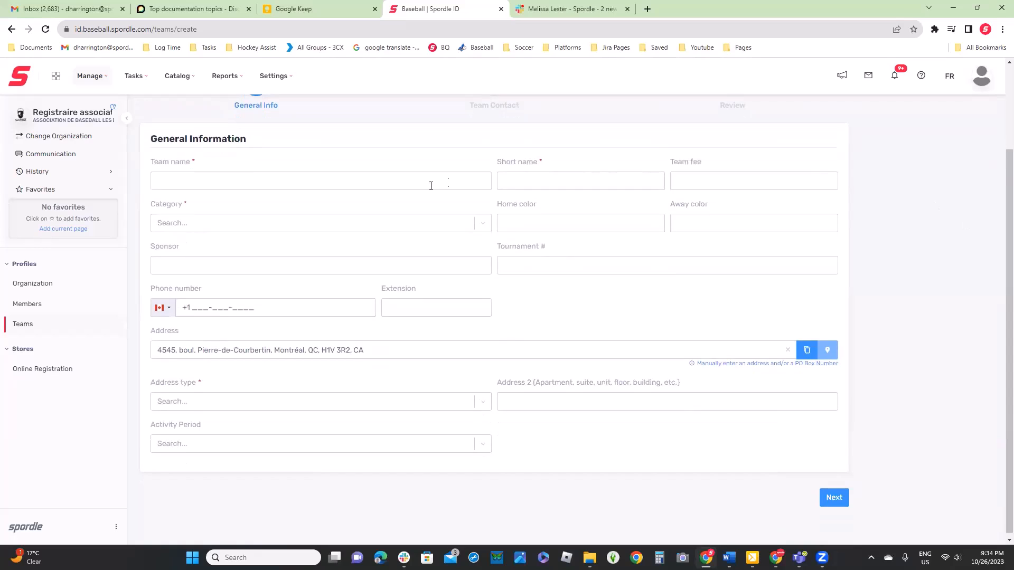
left_click(401, 184)
type("Test")
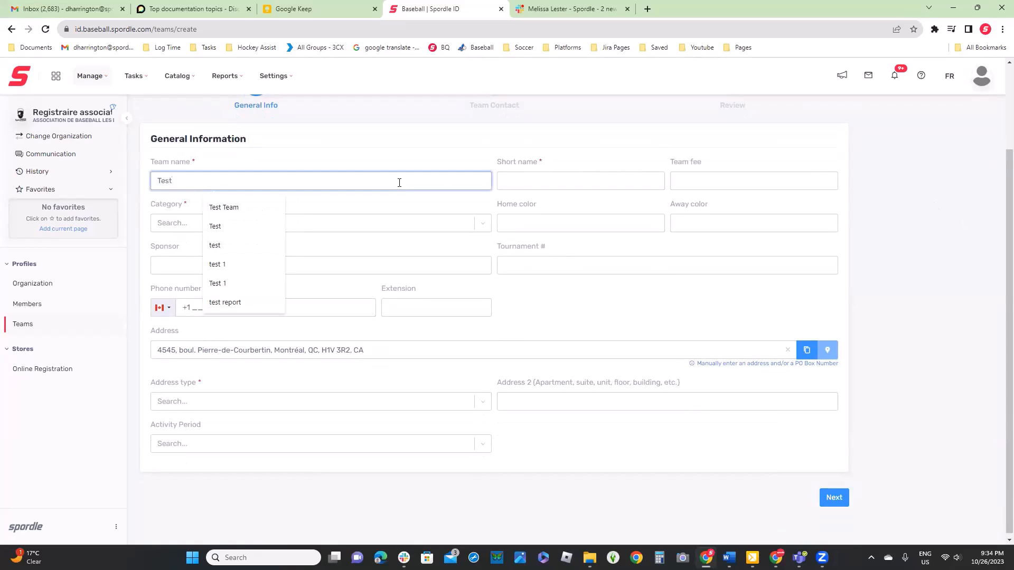
left_click(257, 213)
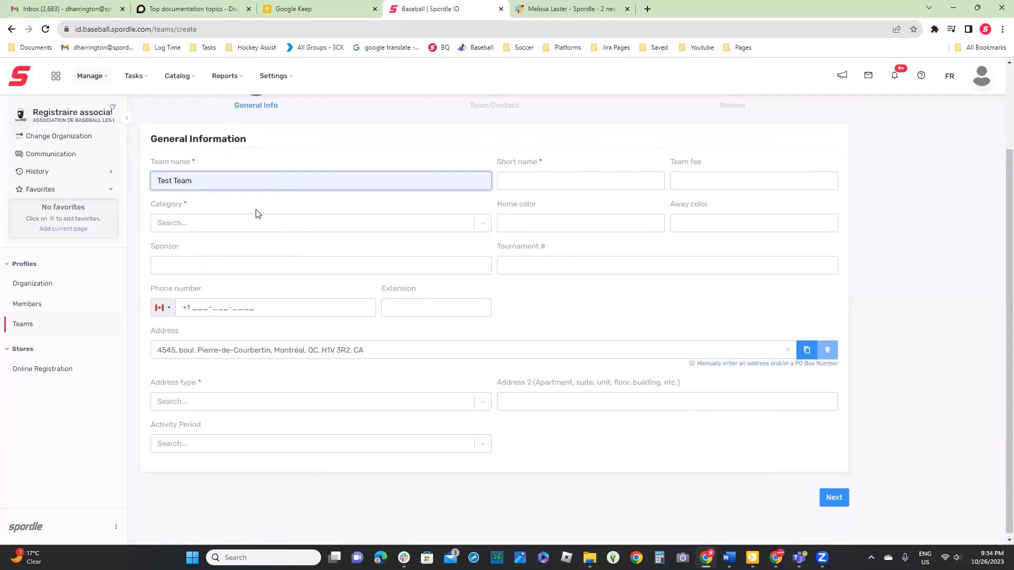
left_click(544, 182)
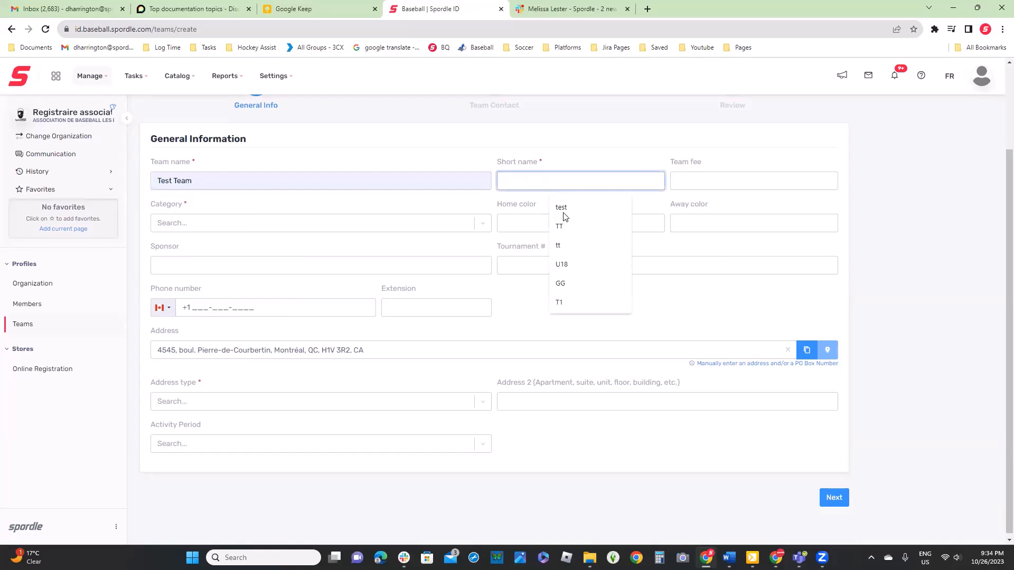
type("TT")
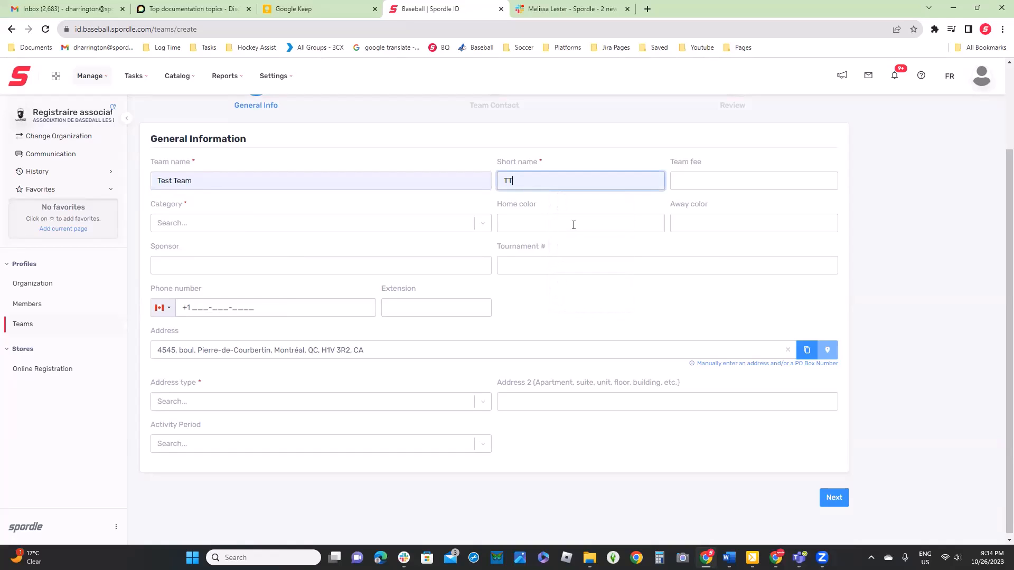
left_click(360, 225)
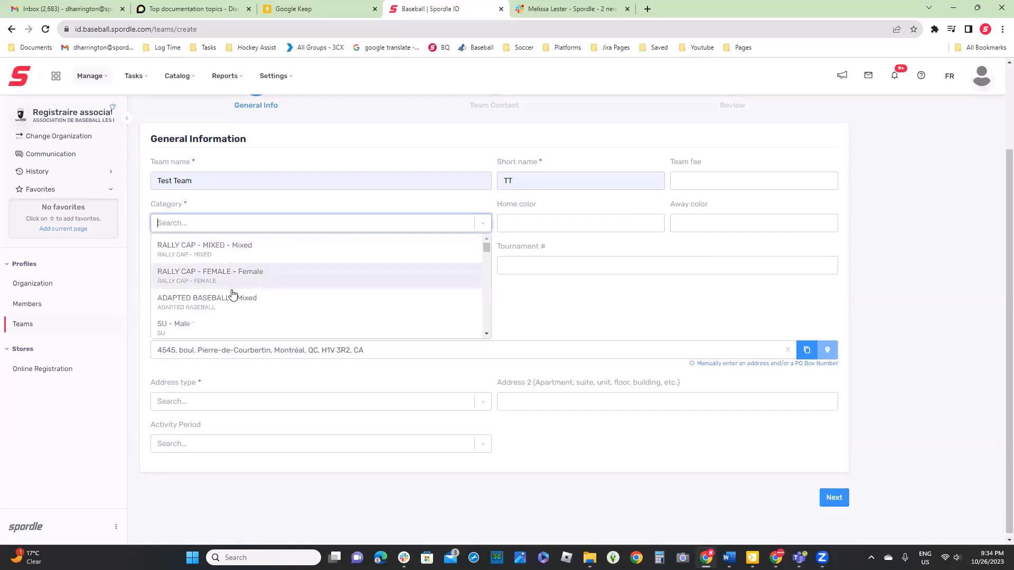
scroll(230, 297, "down", 1)
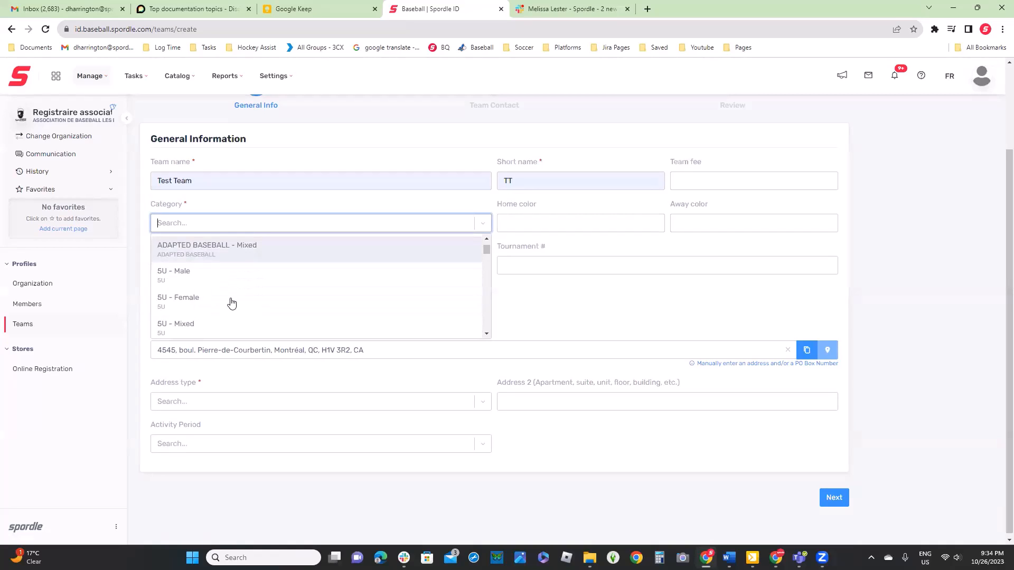
left_click(196, 305)
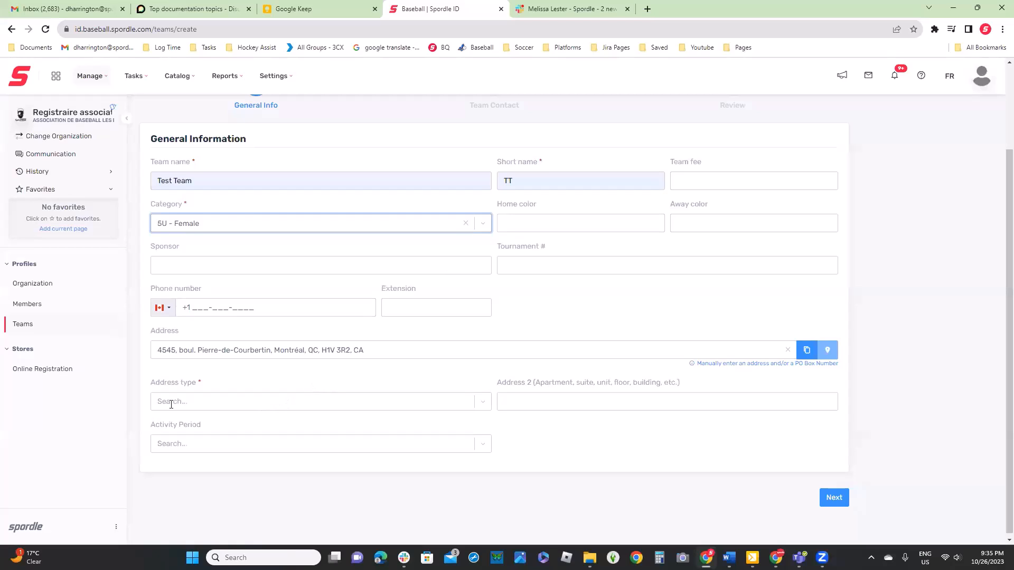
Set the address type to Main address, leave the activity period empty and proceed to the team contact stage
left_click(191, 400)
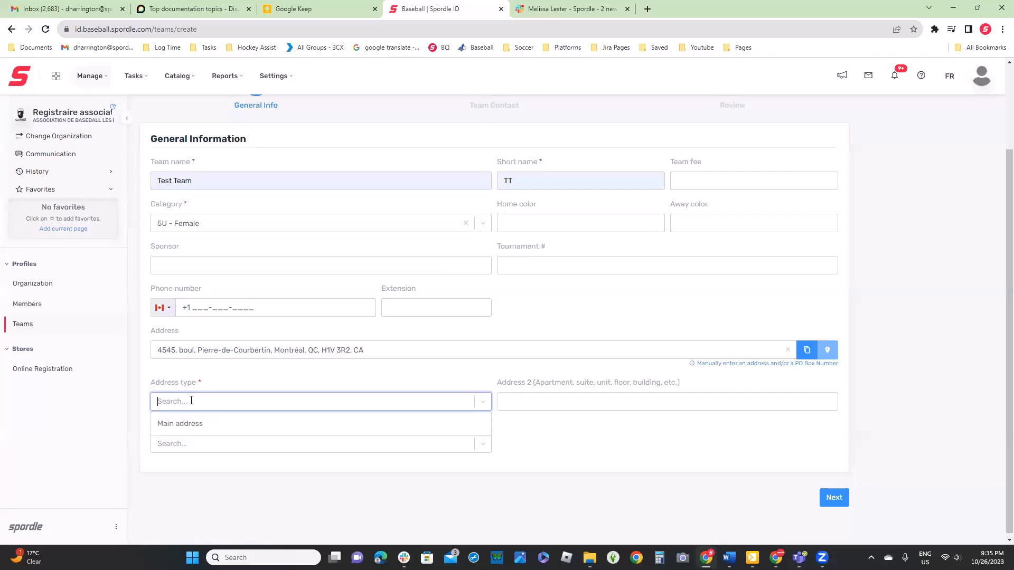
left_click(170, 425)
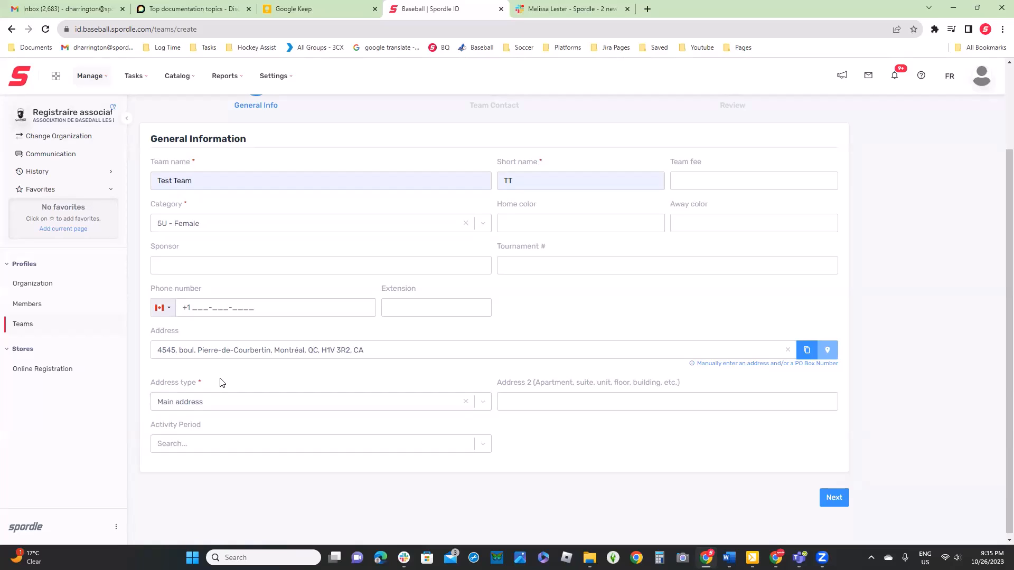
left_click(377, 444)
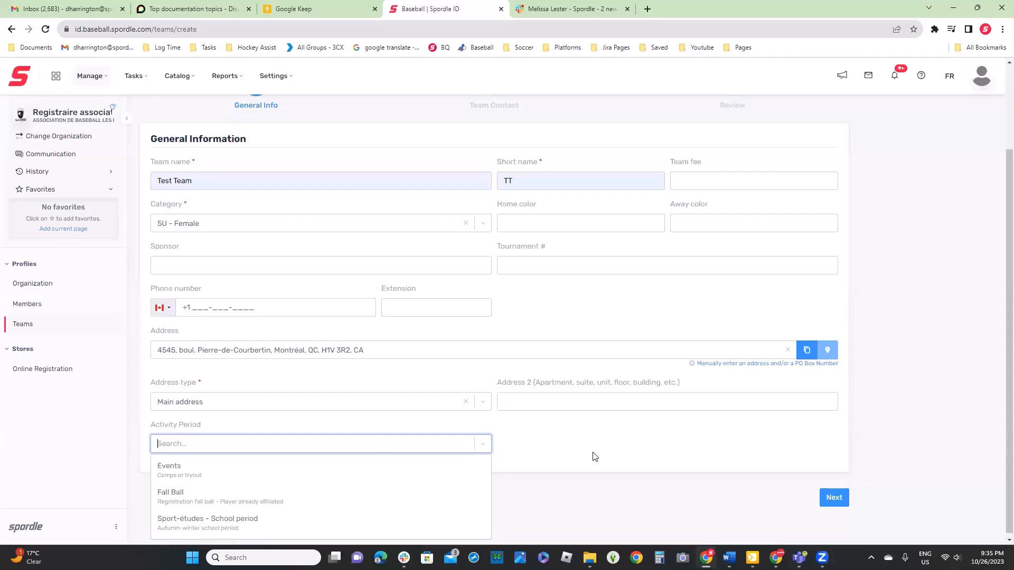
scroll(595, 457, "down", 1)
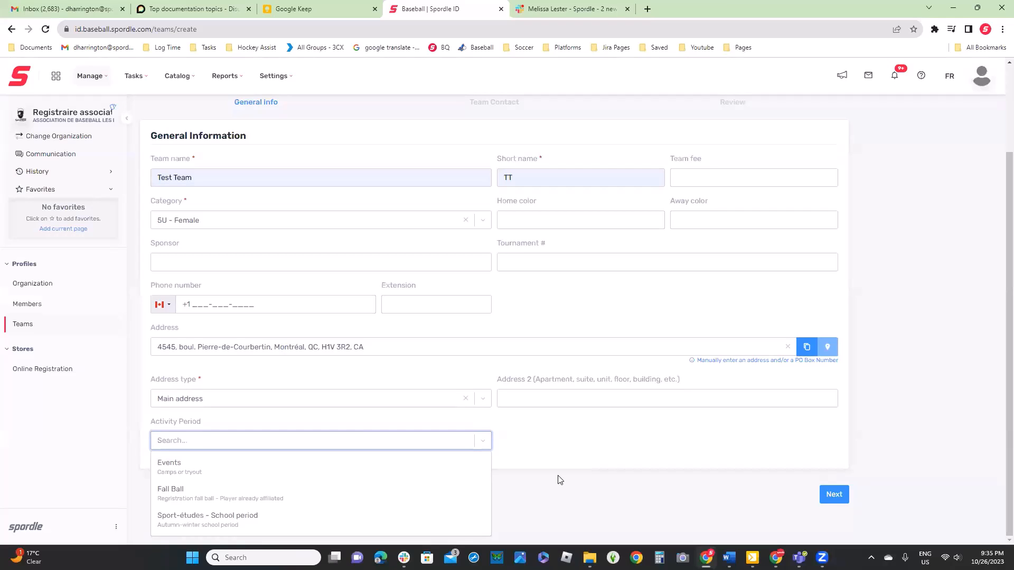
left_click(558, 457)
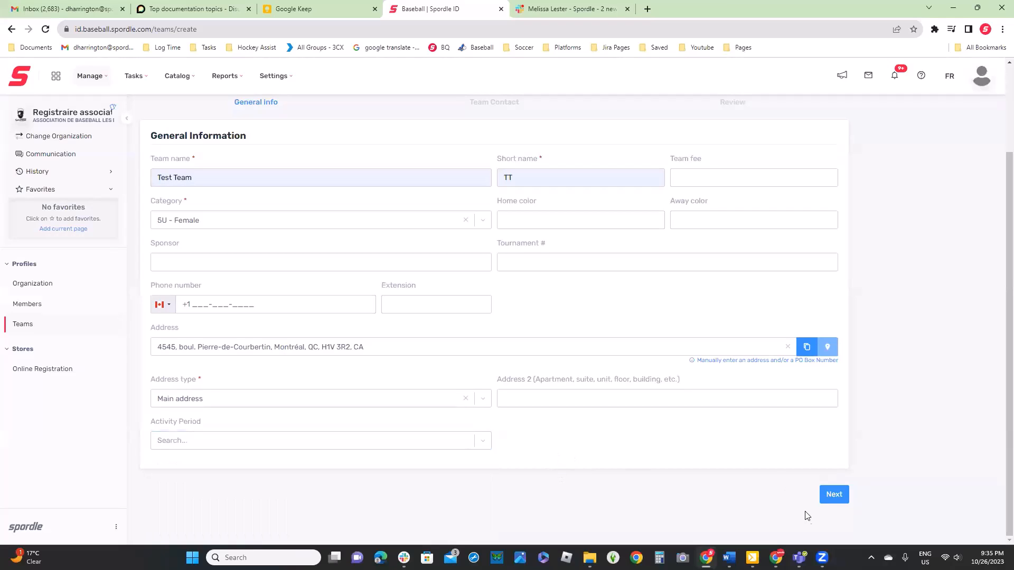
left_click(841, 496)
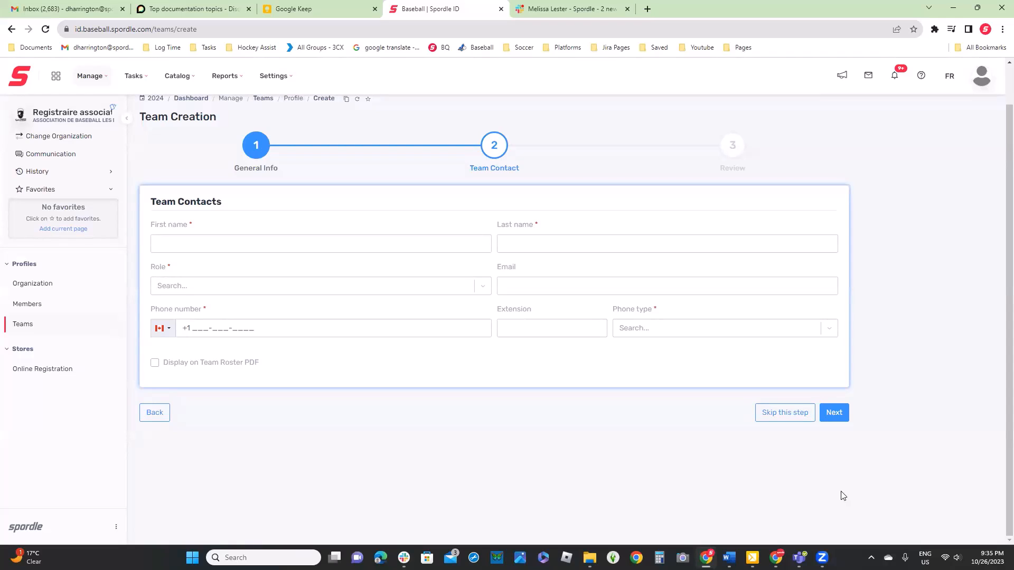
Skip the team contact details and complete the team's creation from the review
left_click(259, 243)
left_click(193, 231)
left_click(779, 417)
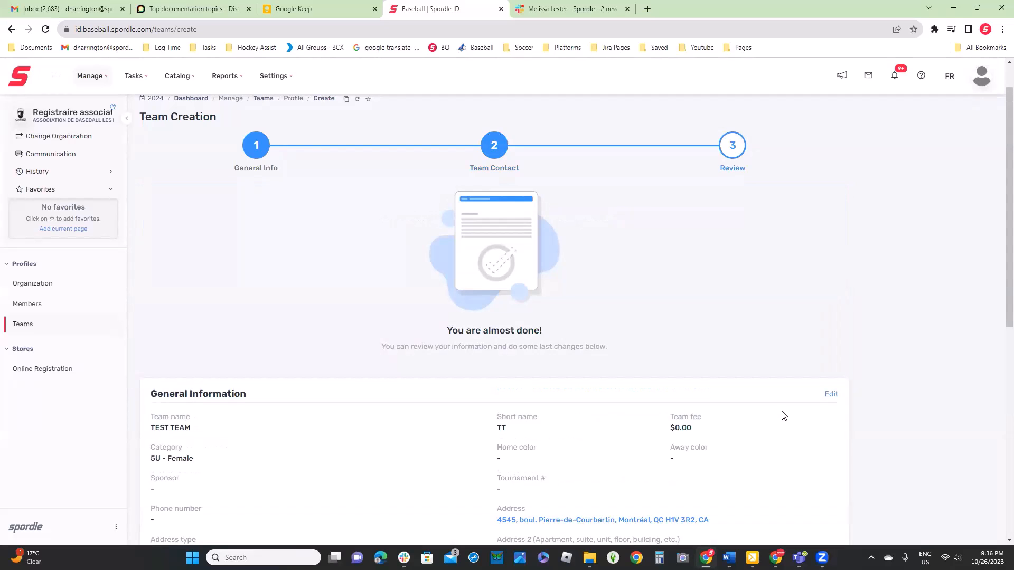
scroll(776, 414, "down", 2)
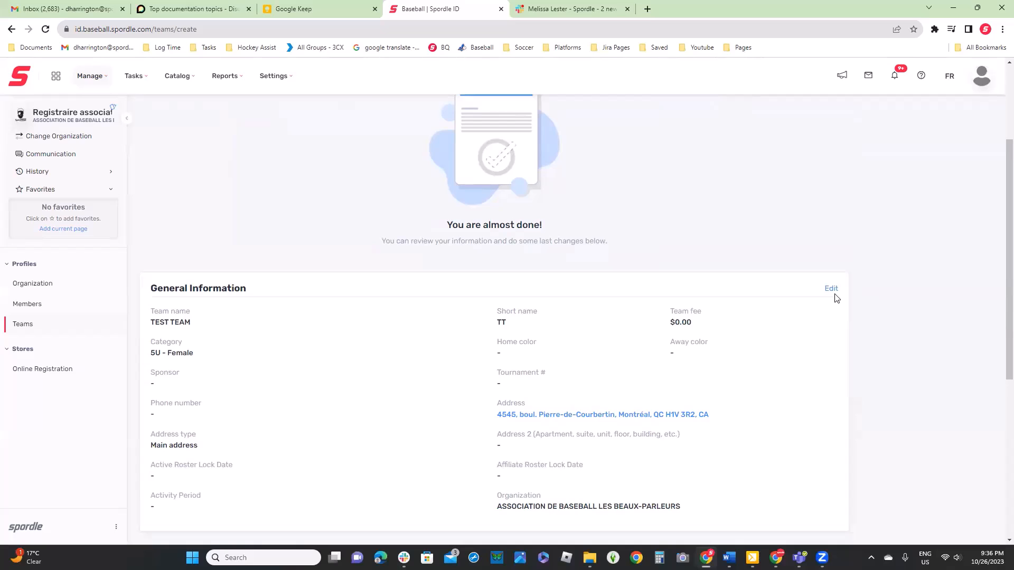
scroll(818, 314, "down", 6)
left_click(493, 495)
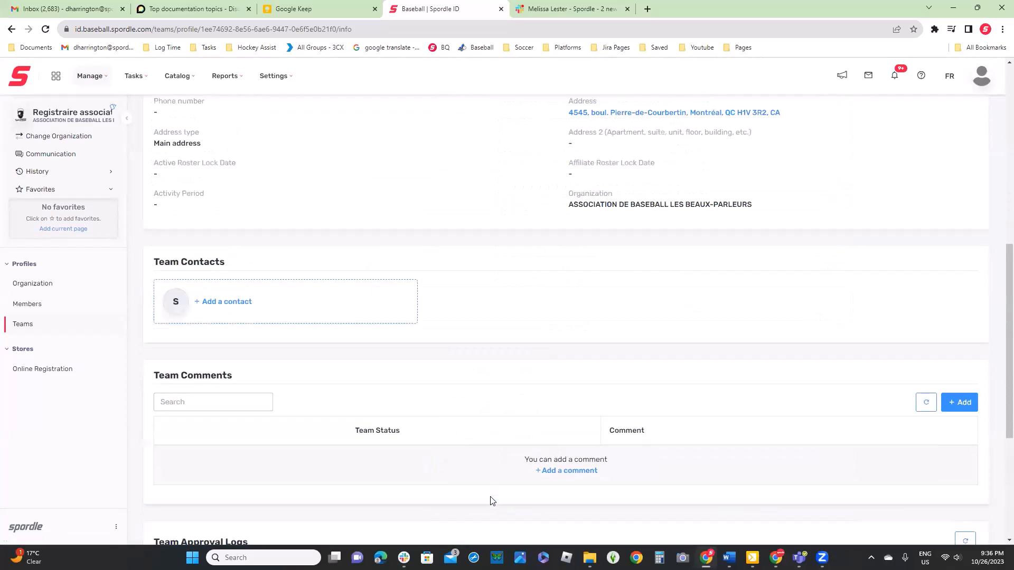
View the new team's roster and return to the list of teams
scroll(492, 499, "up", 8)
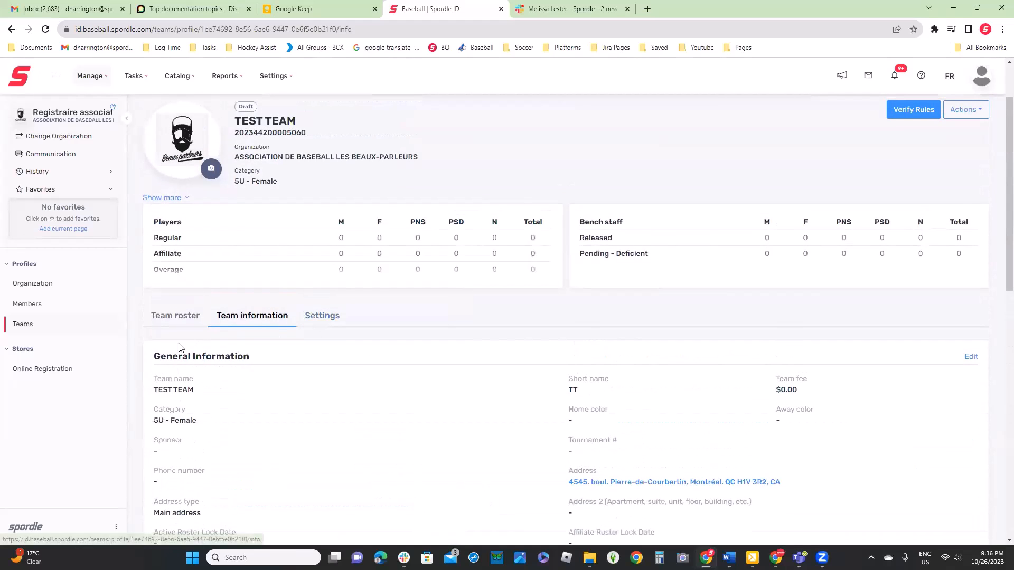
left_click(171, 317)
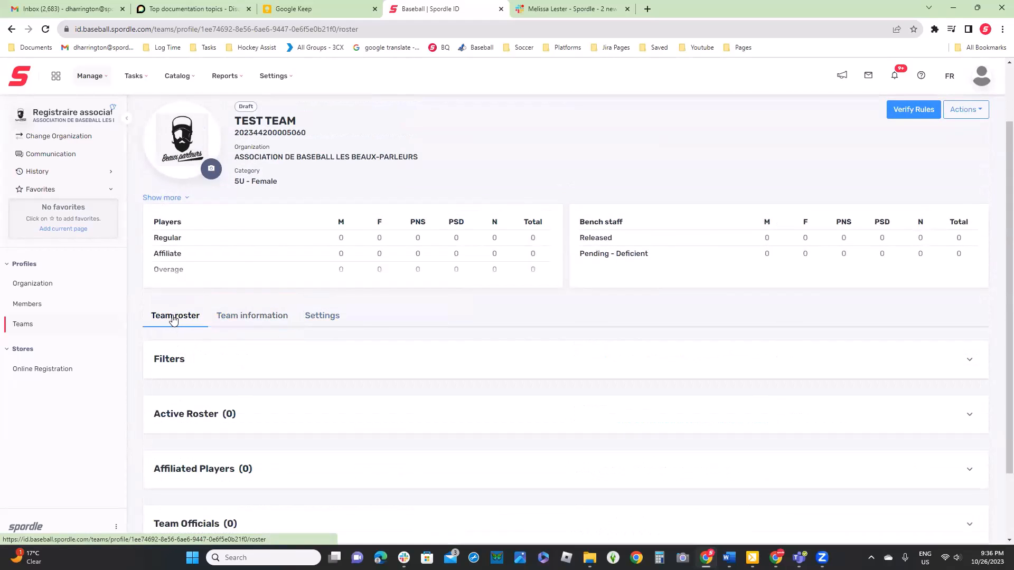
left_click(23, 324)
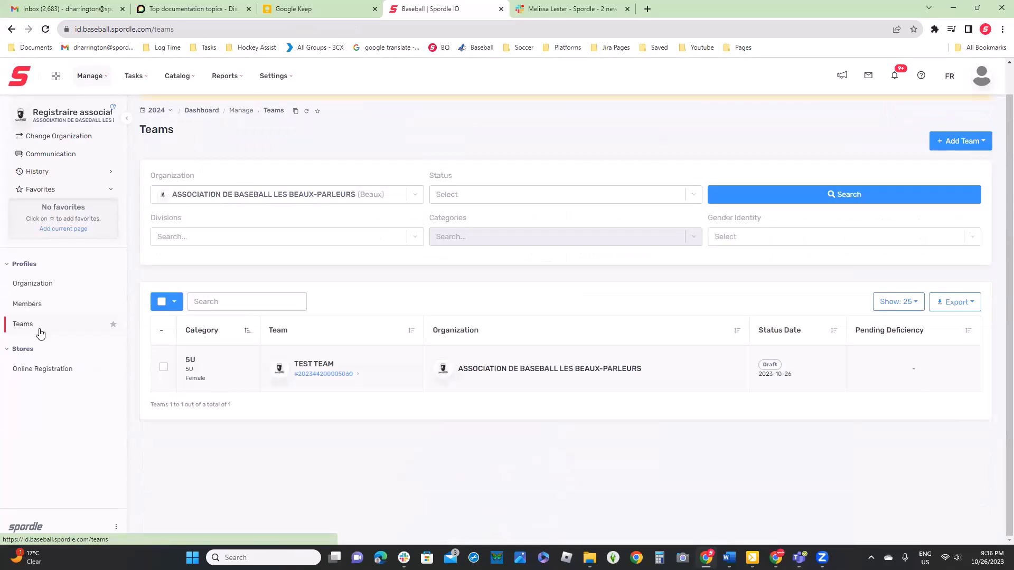
Start creating multiple teams and add a first entry named Test Team 2, short name TT2, in the 7U Mixed category
left_click(970, 146)
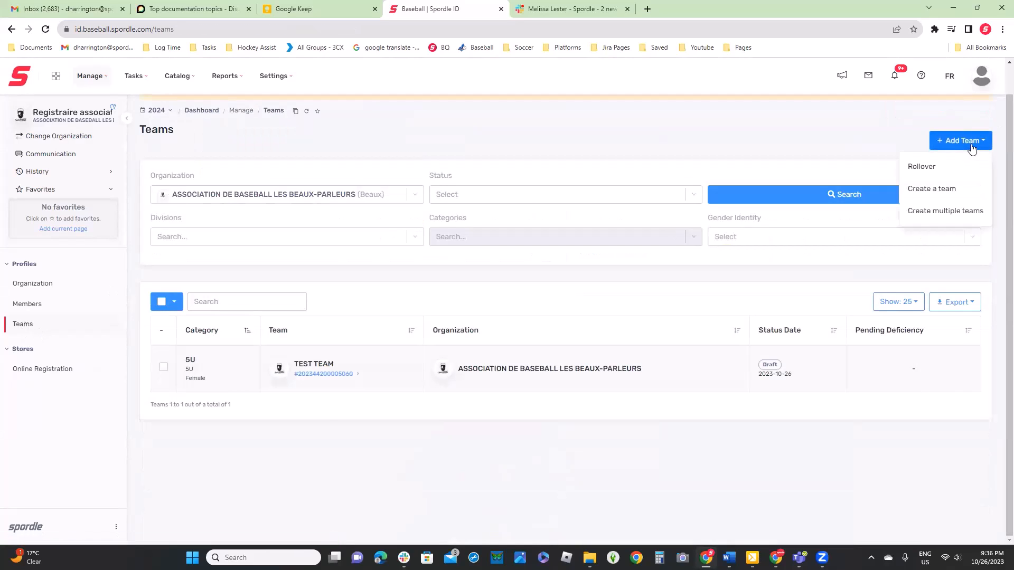
left_click(933, 214)
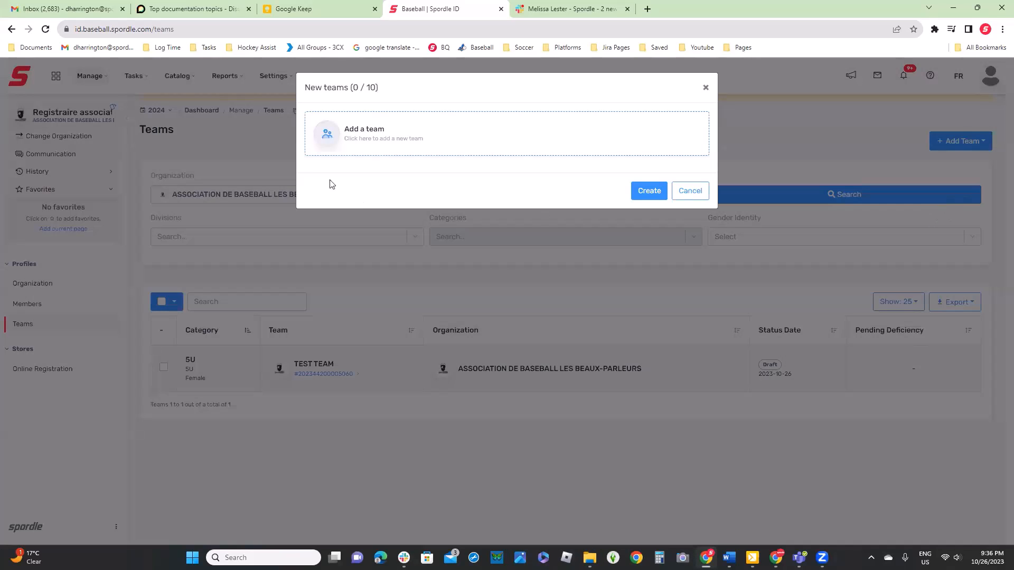
left_click(356, 140)
left_click(379, 172)
type("test")
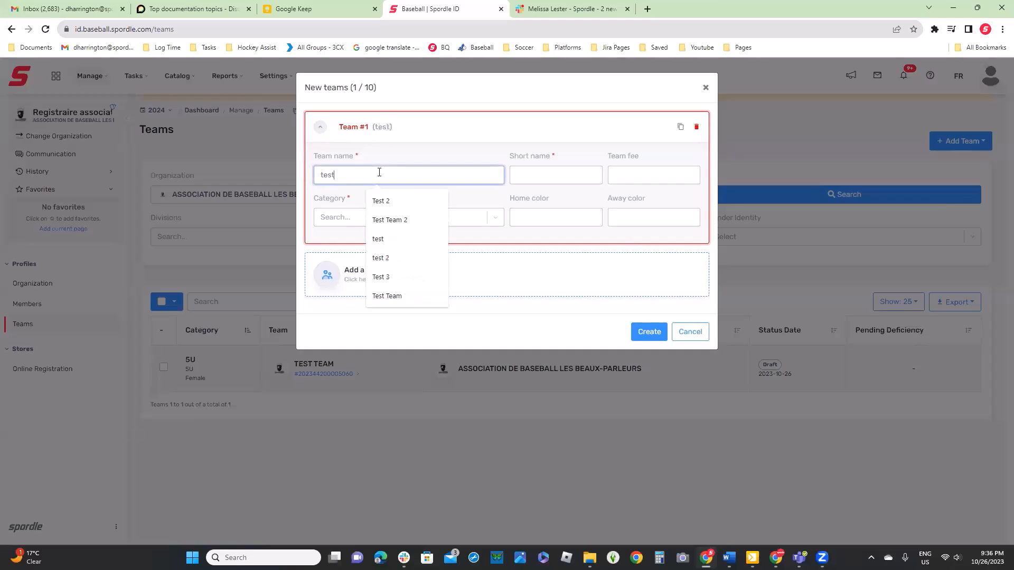
left_click(414, 220)
left_click(573, 175)
type("TT2")
left_click(576, 244)
left_click(400, 217)
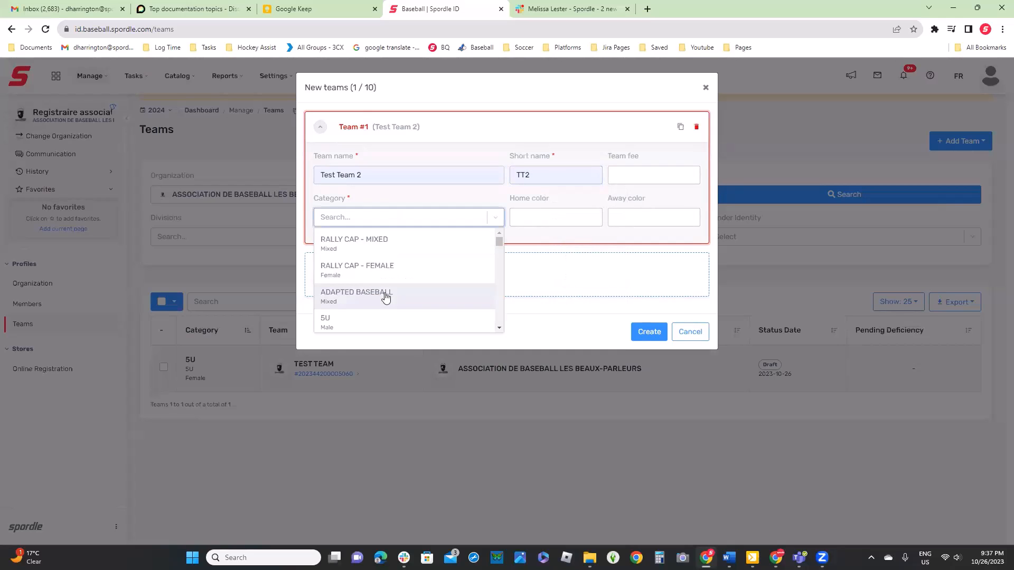
scroll(384, 296, "down", 3)
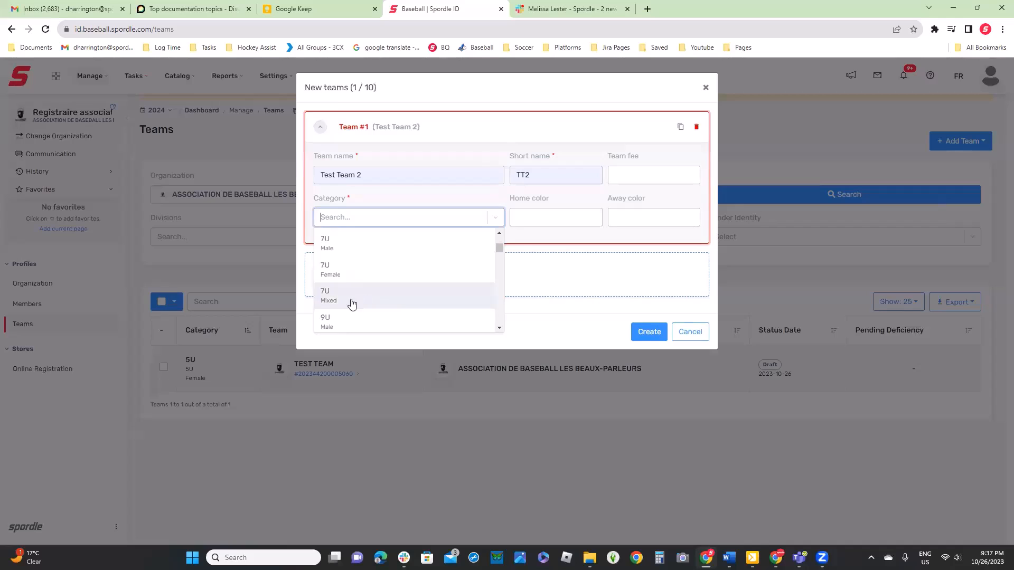
left_click(352, 298)
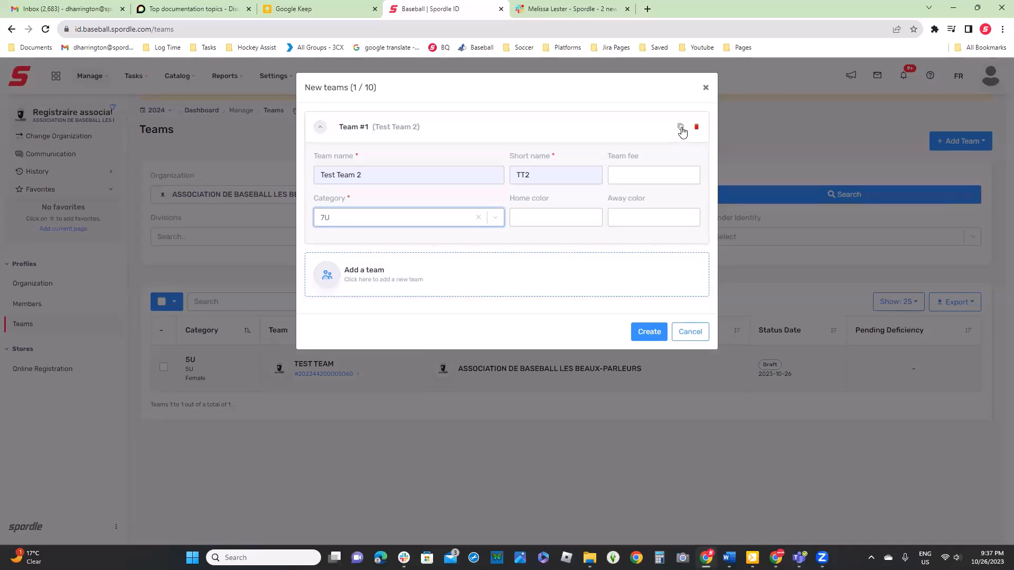
Duplicate the Test Team 2 entry and rename the copy Test Team 3 with the short name TT3
left_click(681, 127)
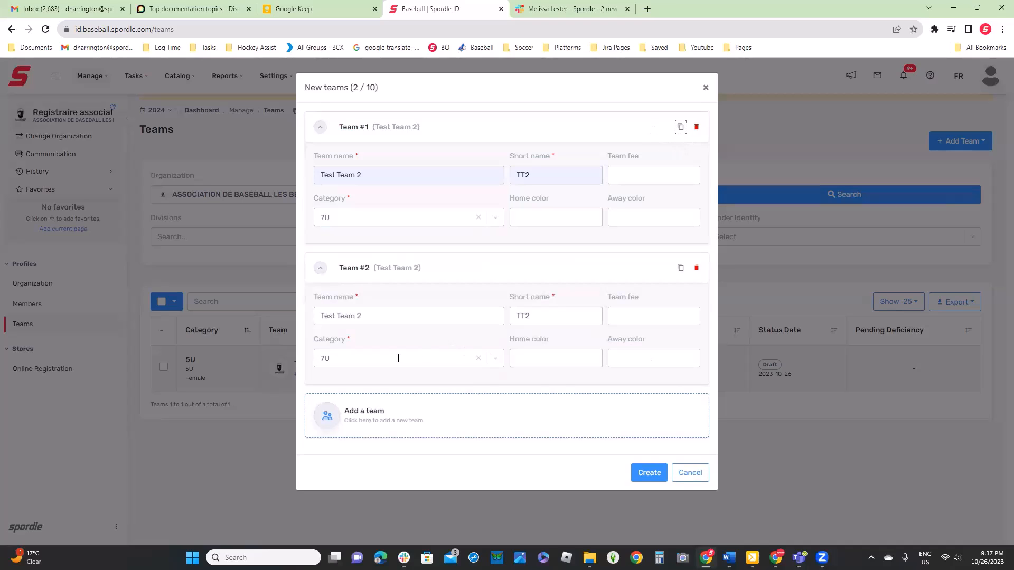
left_click(394, 315)
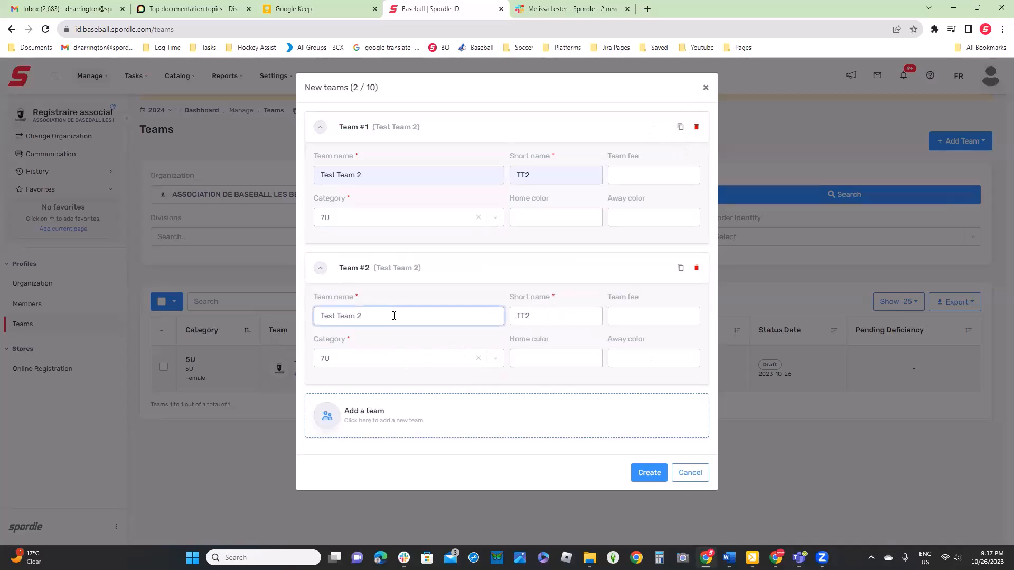
key("BackSpace")
type("3")
left_click(546, 316)
key("BackSpace")
type("3")
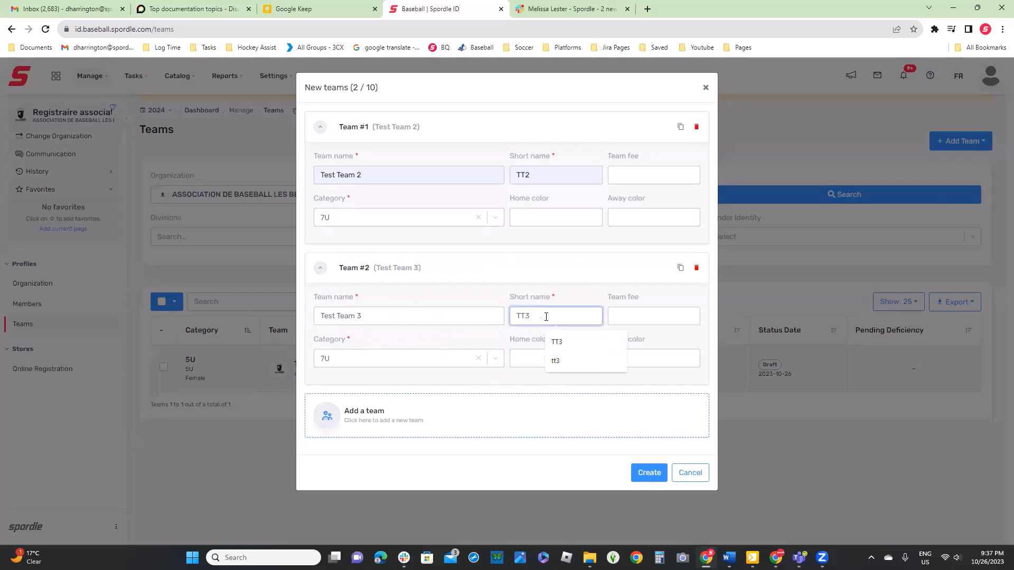
left_click(492, 384)
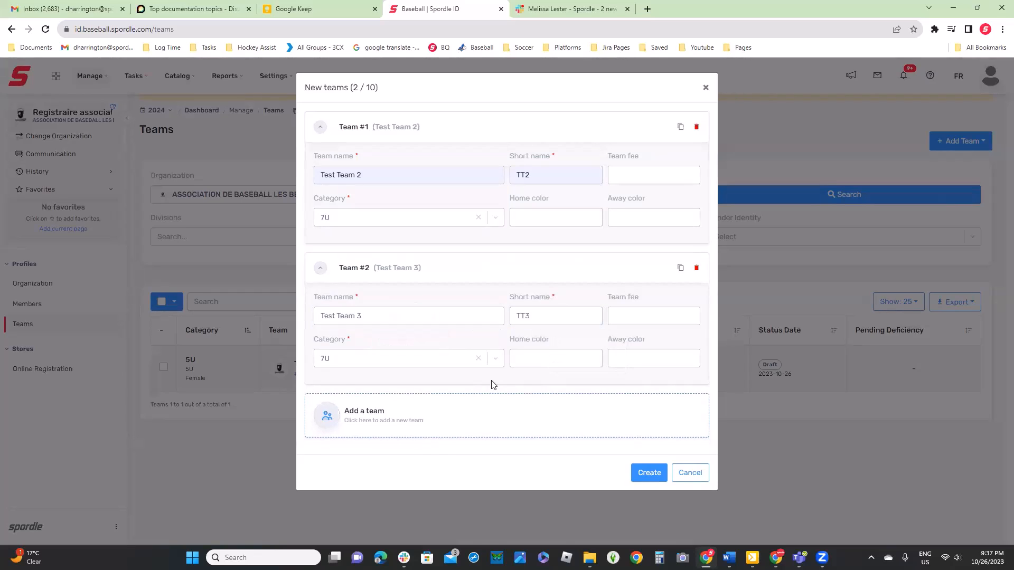
Add a third entry named Test team 5, short name T5, in the 9U Female category, and create the teams
left_click(362, 417)
left_click(391, 352)
left_click(397, 420)
left_click(573, 352)
type("TT")
key("BackSpace")
type("5")
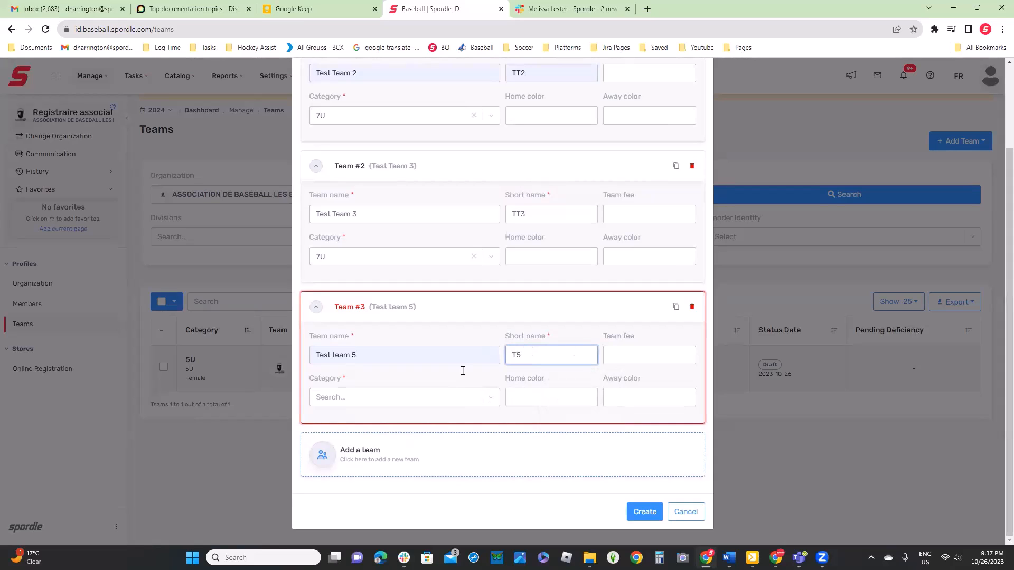
left_click(413, 395)
scroll(378, 471, "down", 4)
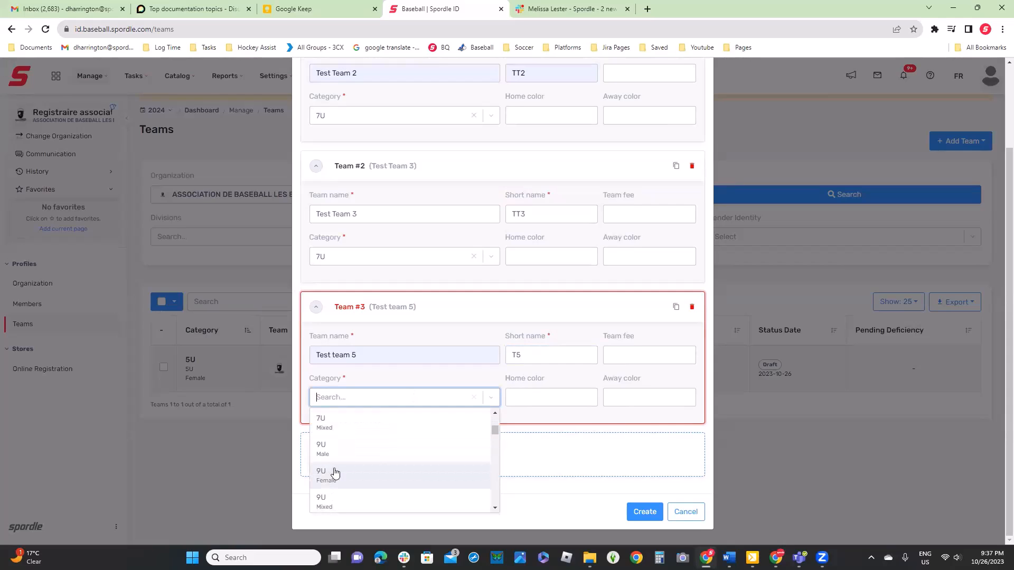
left_click(335, 473)
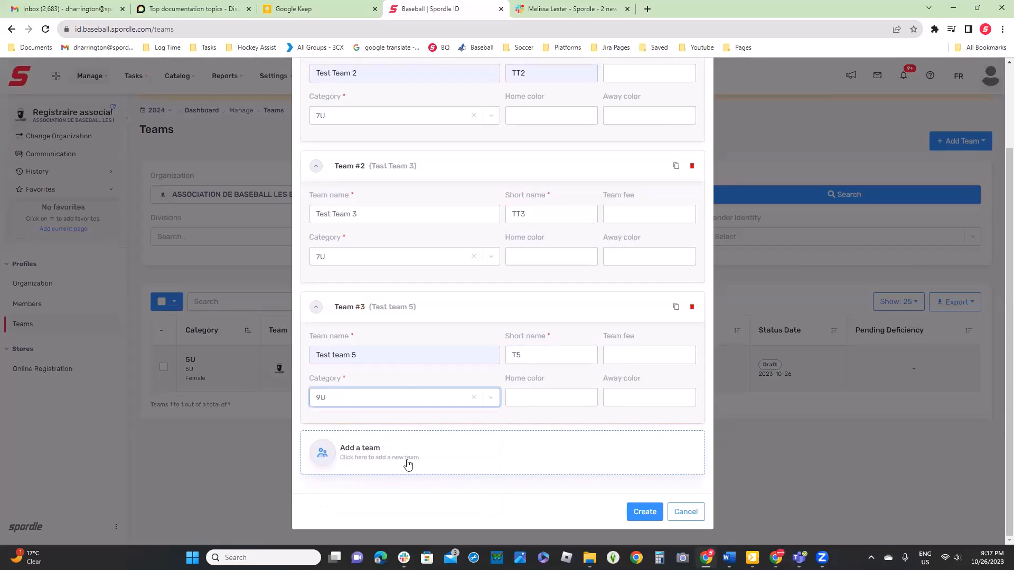
left_click(644, 512)
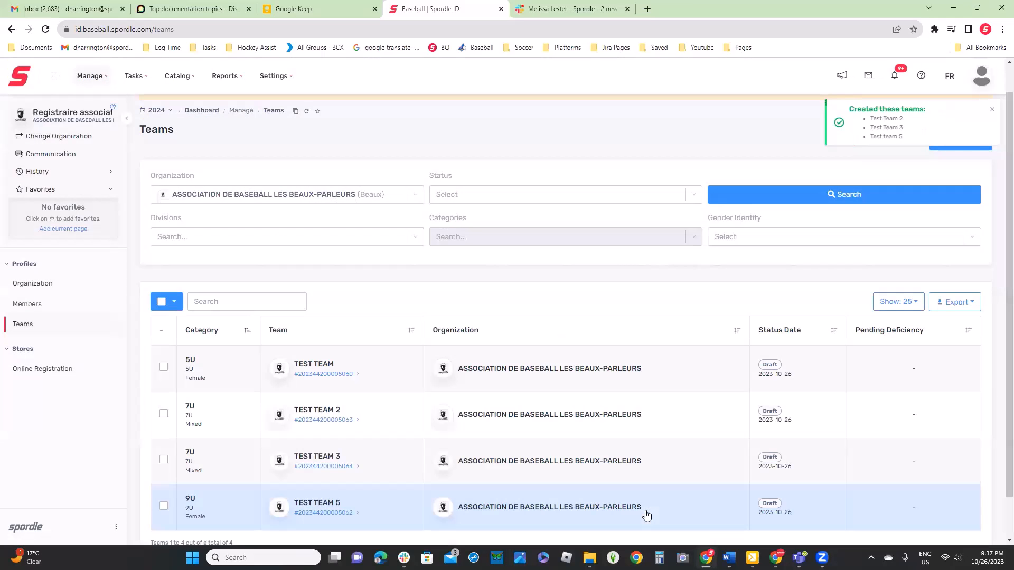
Start a team rollover and search for the organization's teams from the previous season 2023
scroll(644, 514, "down", 2)
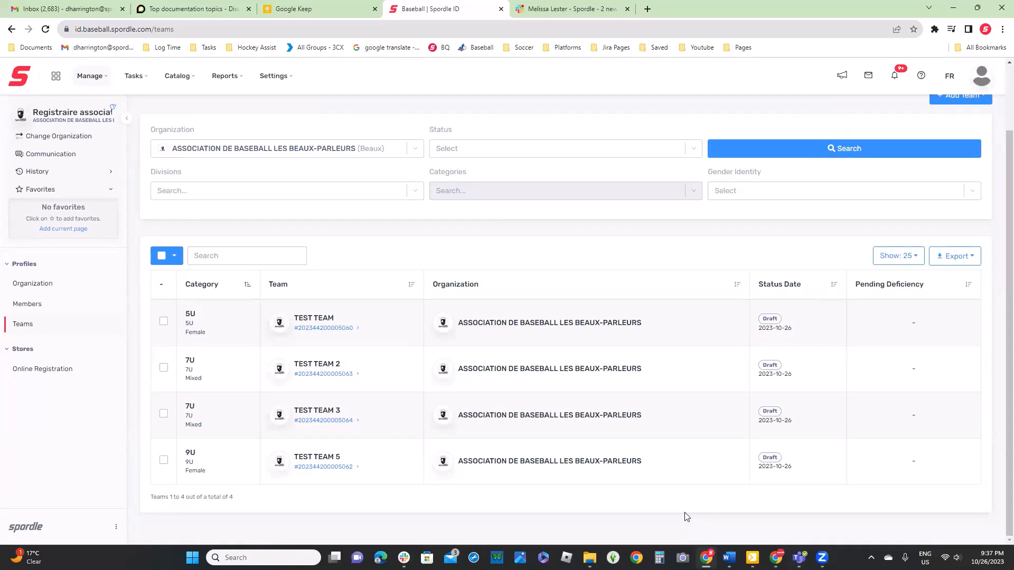
scroll(791, 356, "up", 2)
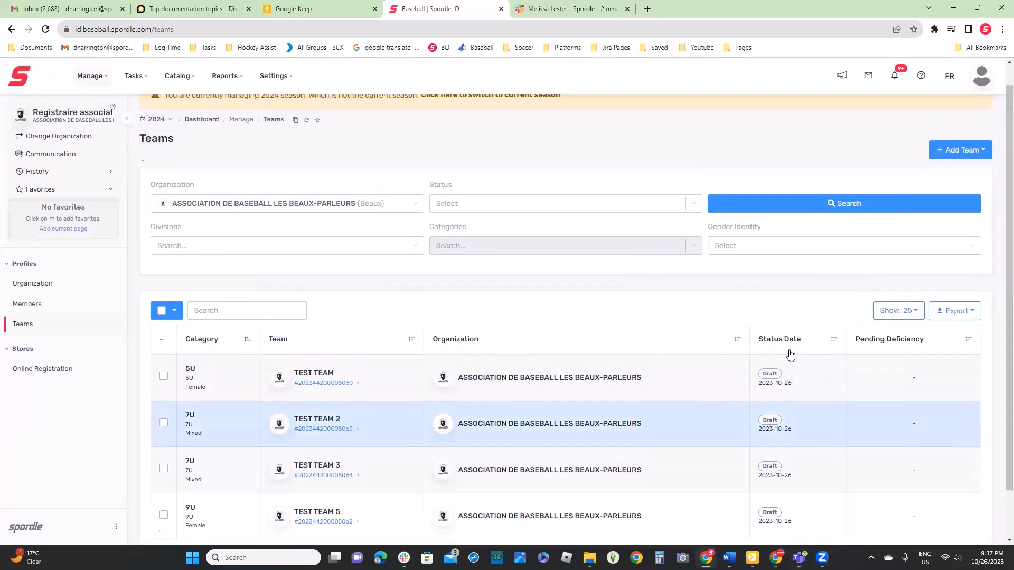
left_click(975, 173)
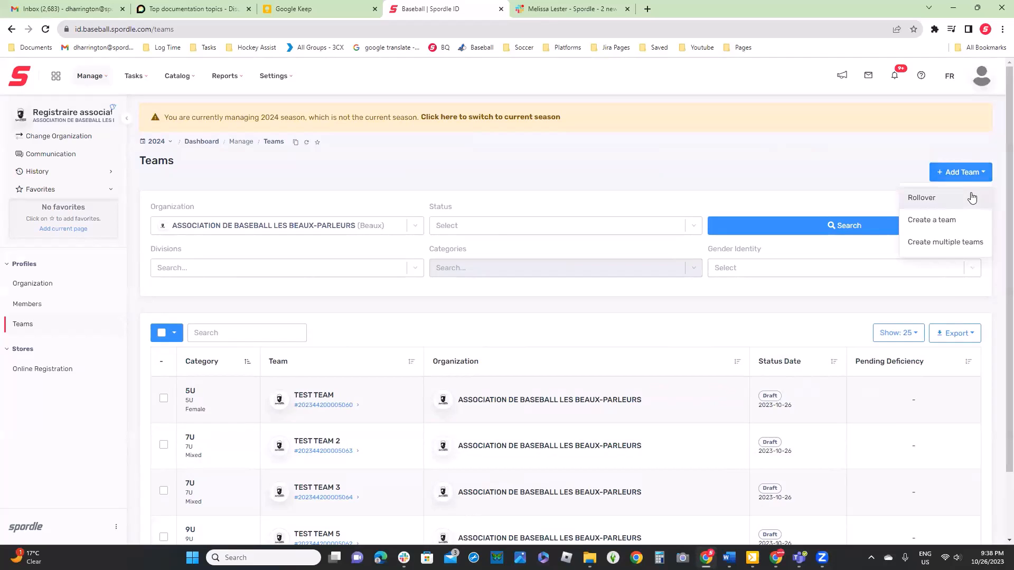
left_click(922, 198)
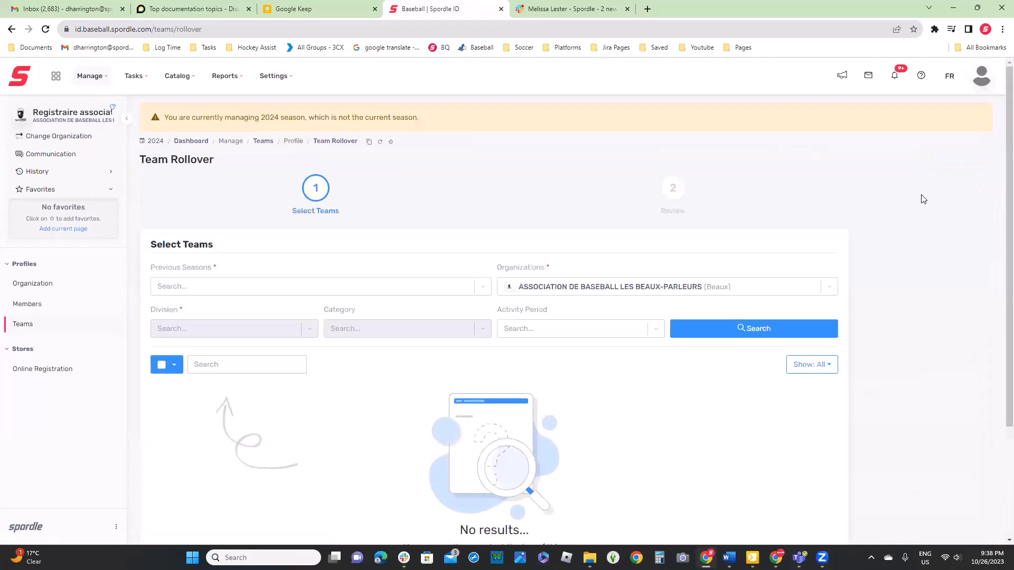
scroll(283, 193, "down", 2)
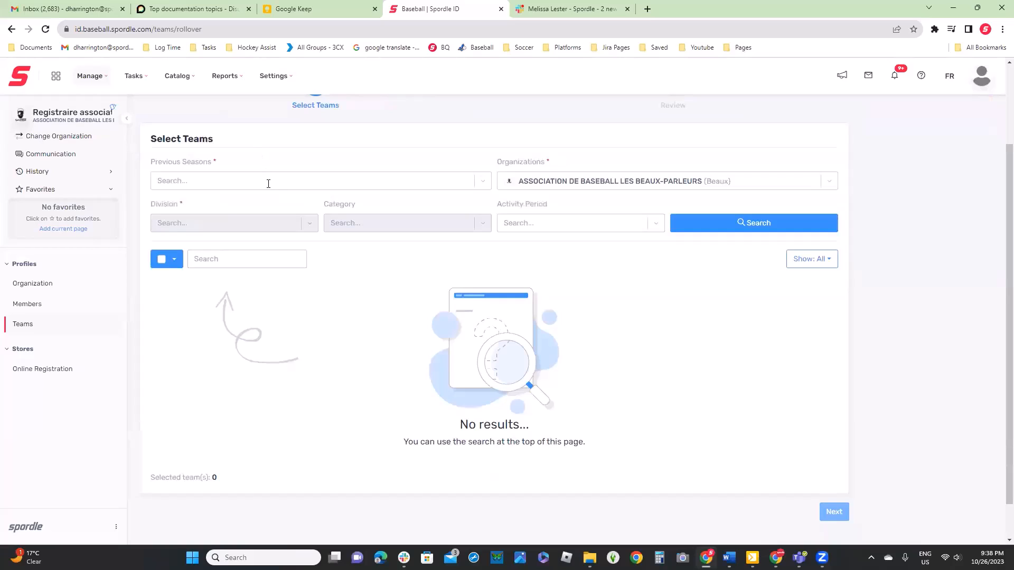
left_click(267, 180)
left_click(218, 211)
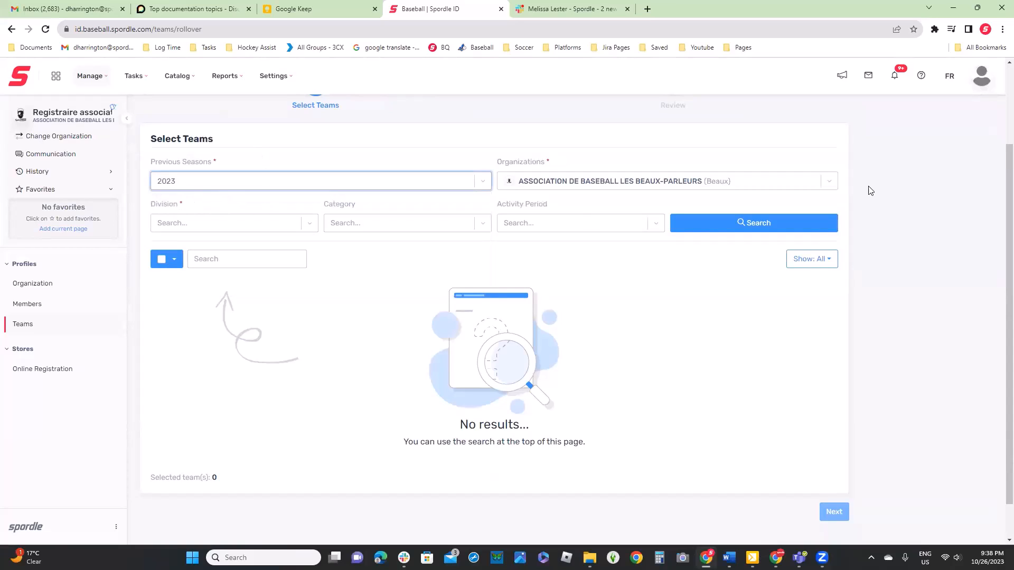
left_click(774, 231)
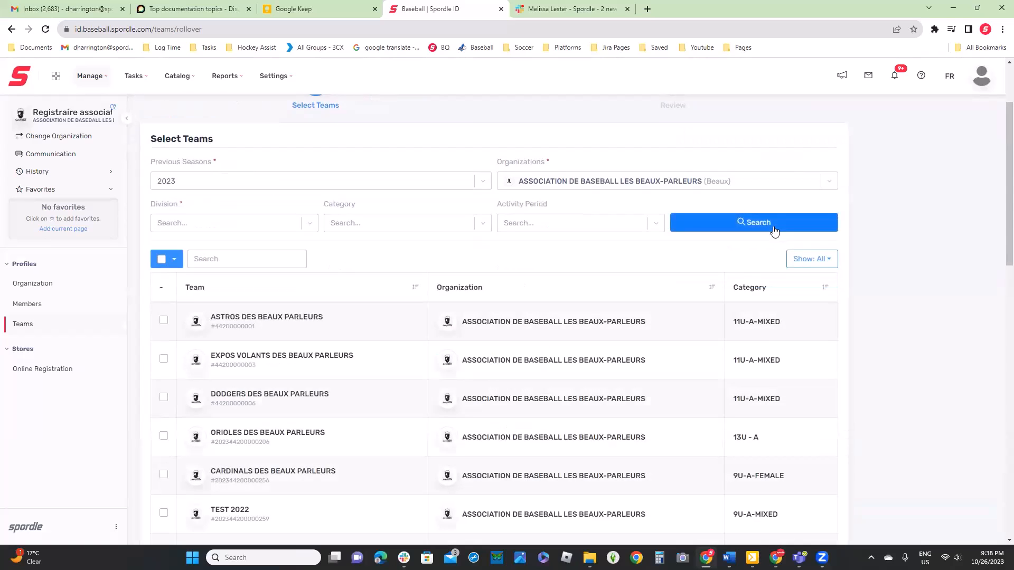
Narrow the rollover team search to the 9U division
scroll(774, 230, "down", 1)
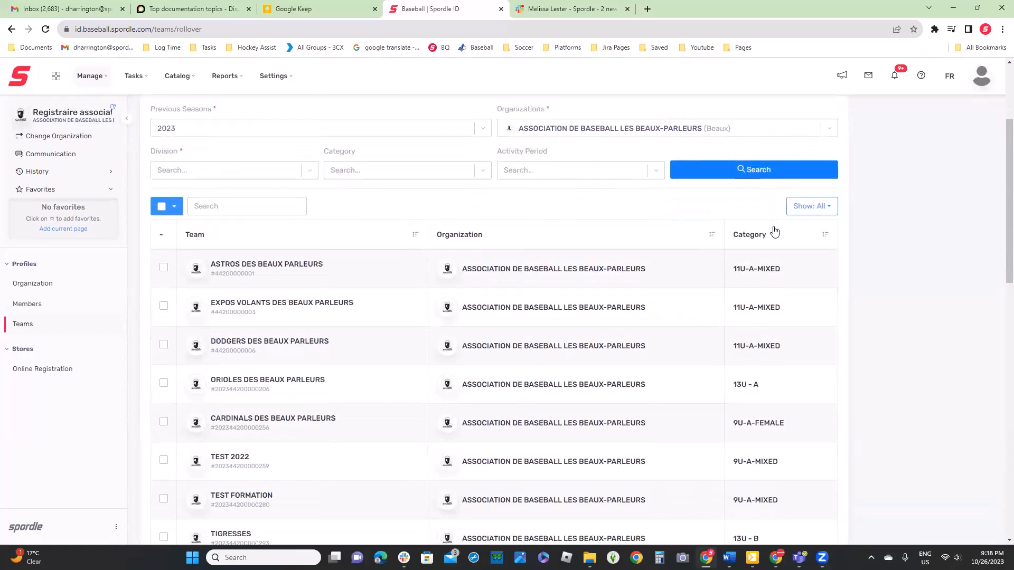
left_click(270, 170)
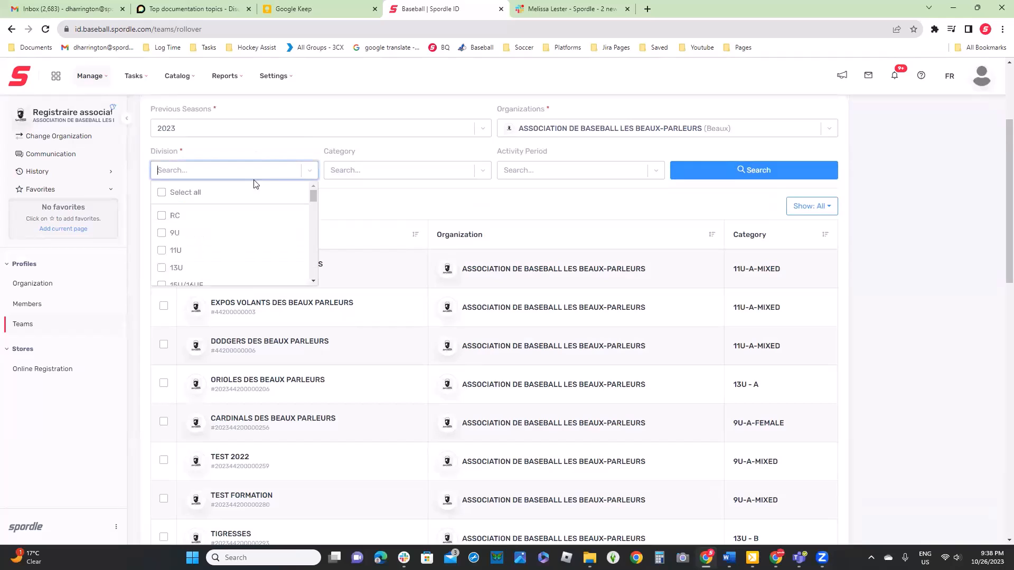
left_click(165, 236)
left_click(715, 164)
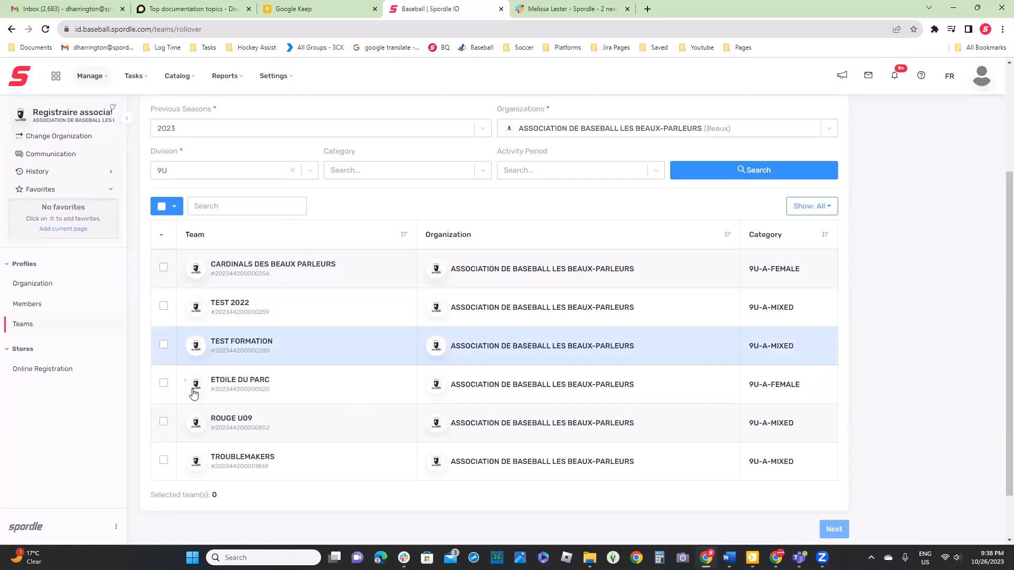
Select the teams ROUGE U09 and TROUBLEMAKERS for rollover and continue to the review
left_click(164, 421)
left_click(163, 460)
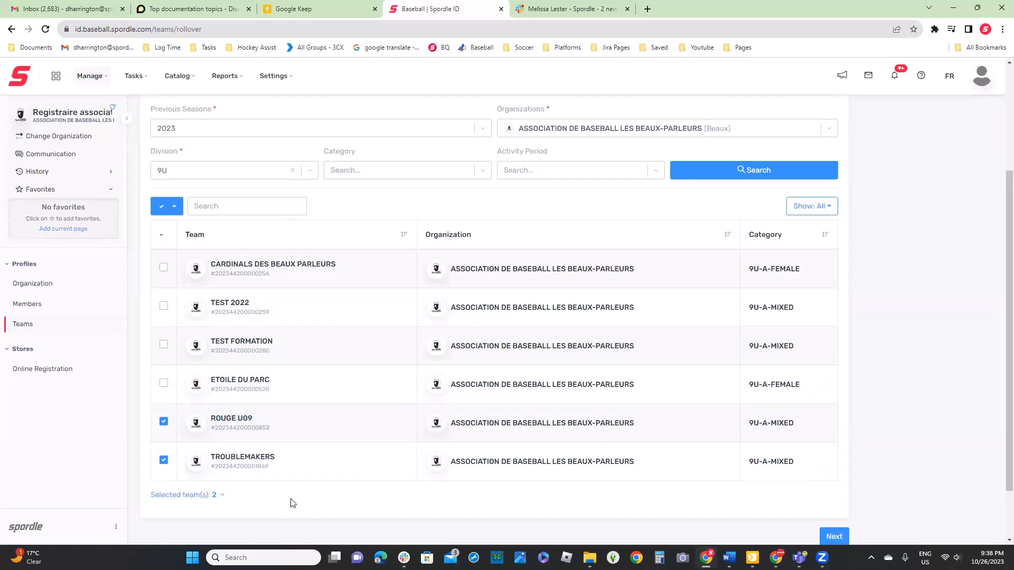
left_click(827, 536)
Set the category of the rolled-over teams to 11U Male and submit the rollover
scroll(824, 538, "down", 2)
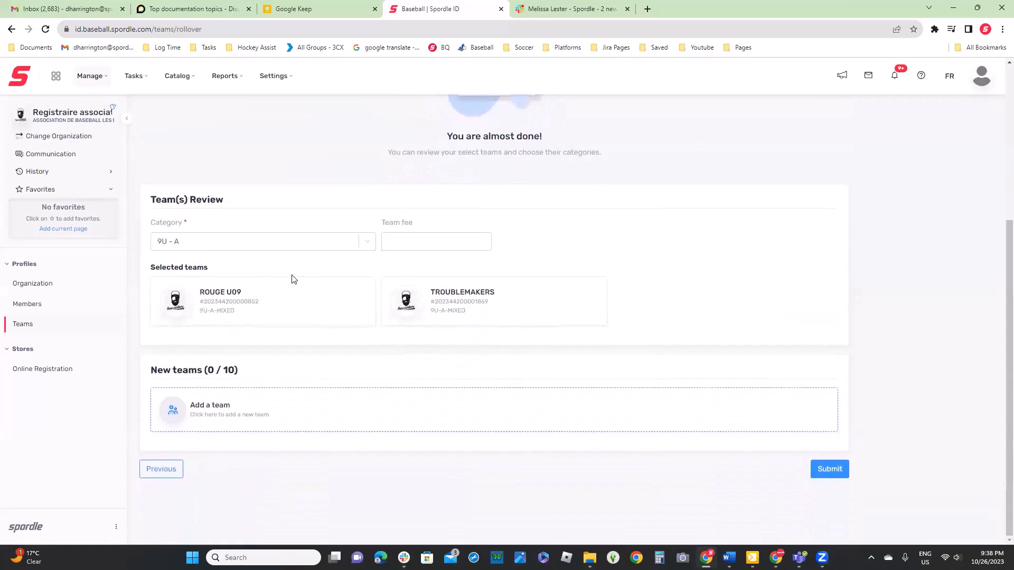
left_click(193, 244)
scroll(187, 327, "down", 3)
scroll(182, 322, "down", 2)
left_click(185, 350)
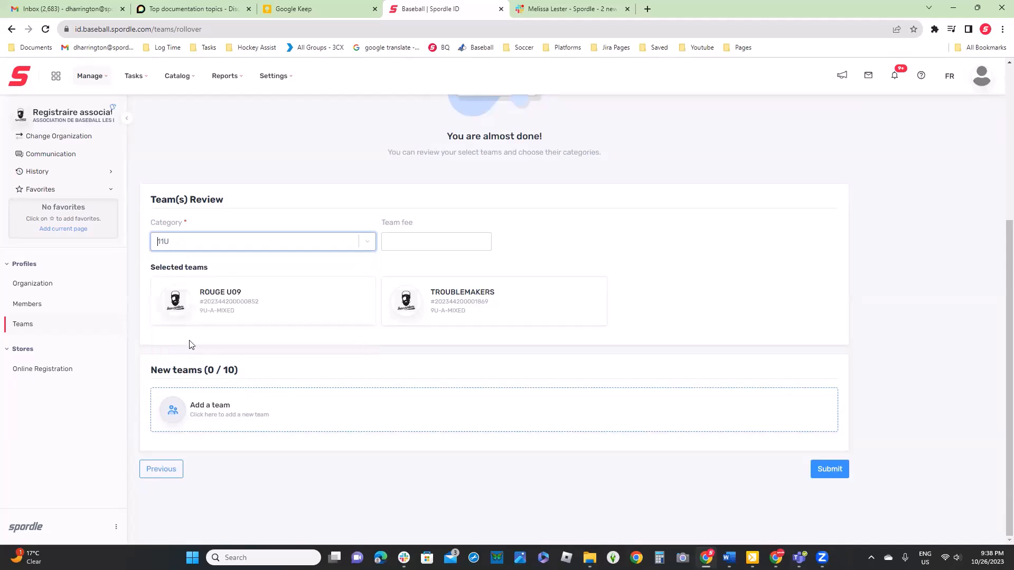
left_click(821, 472)
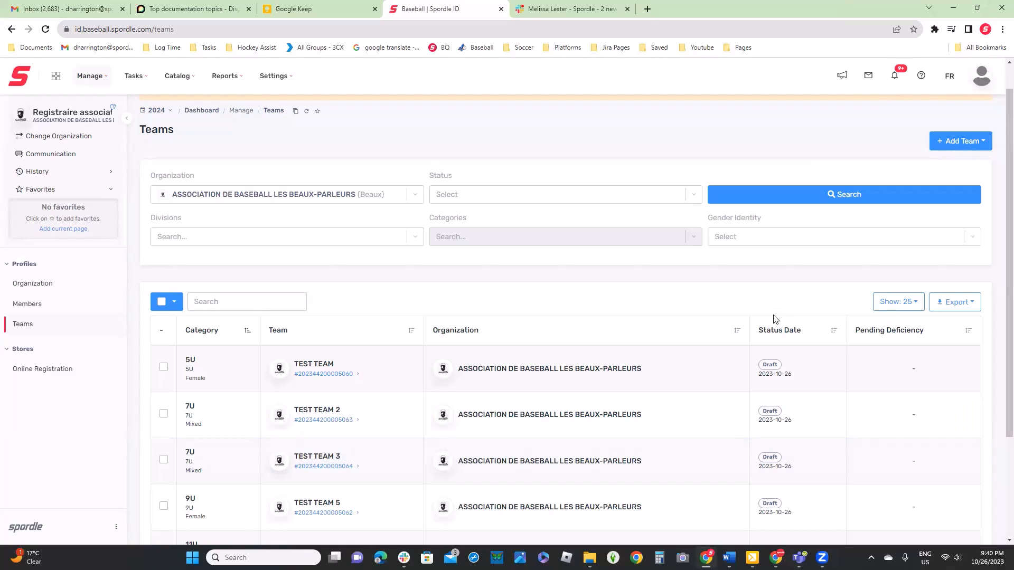
Open the profile of TEST TEAM, view its team information and return to the list of teams
scroll(778, 316, "down", 2)
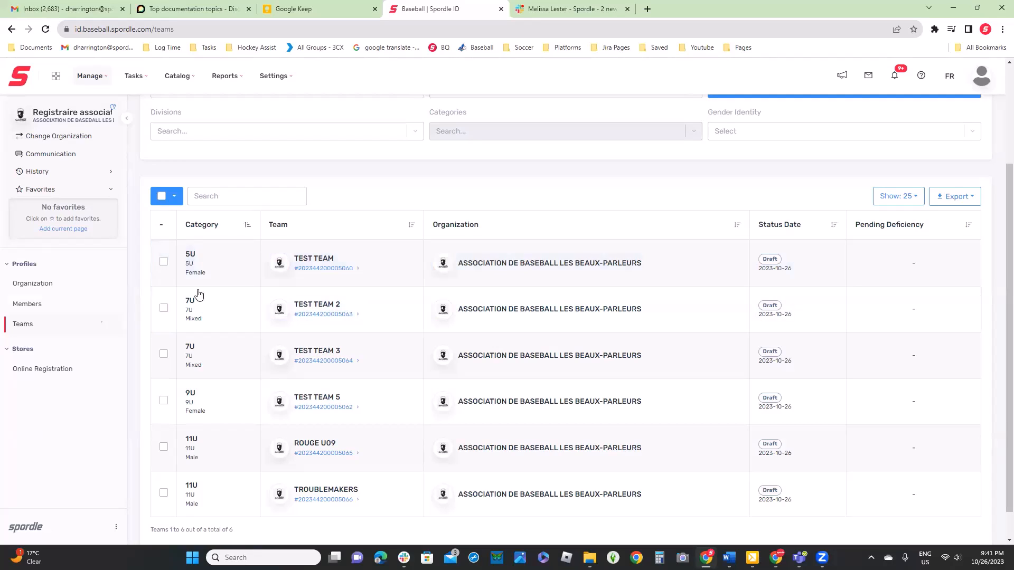
scroll(898, 203, "up", 3)
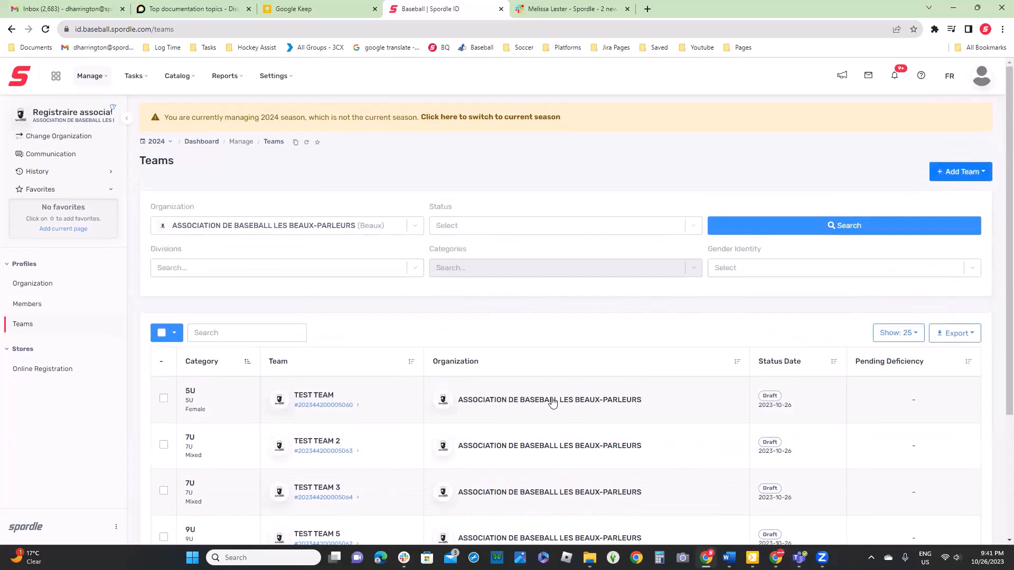
left_click(306, 406)
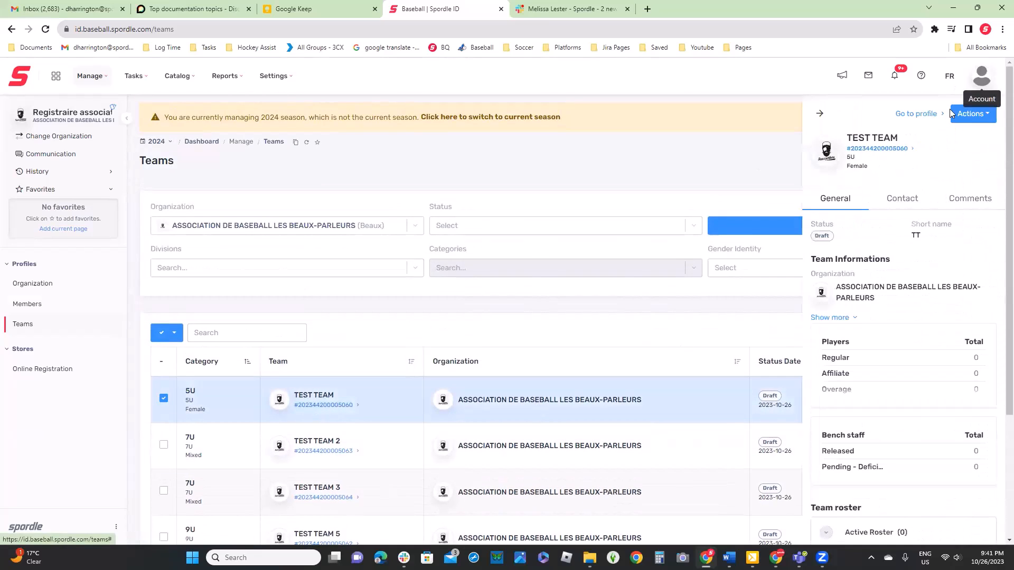
left_click(919, 114)
scroll(645, 327, "down", 3)
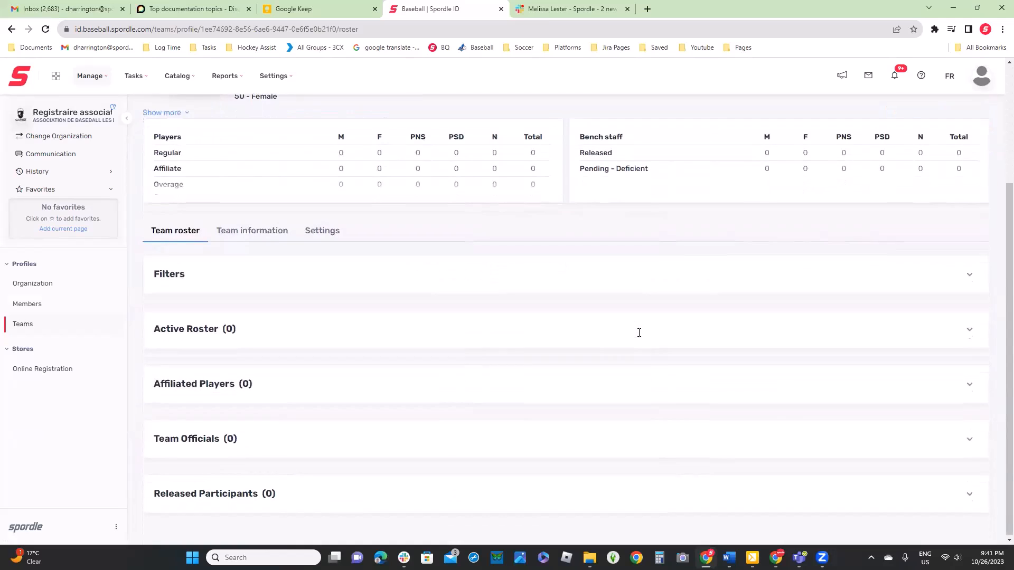
left_click(257, 232)
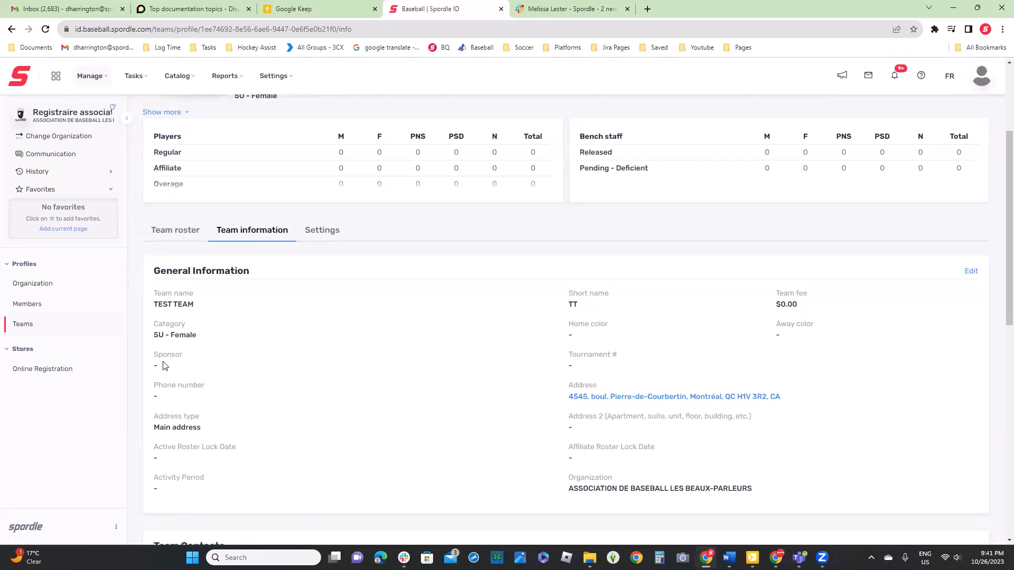
left_click(20, 327)
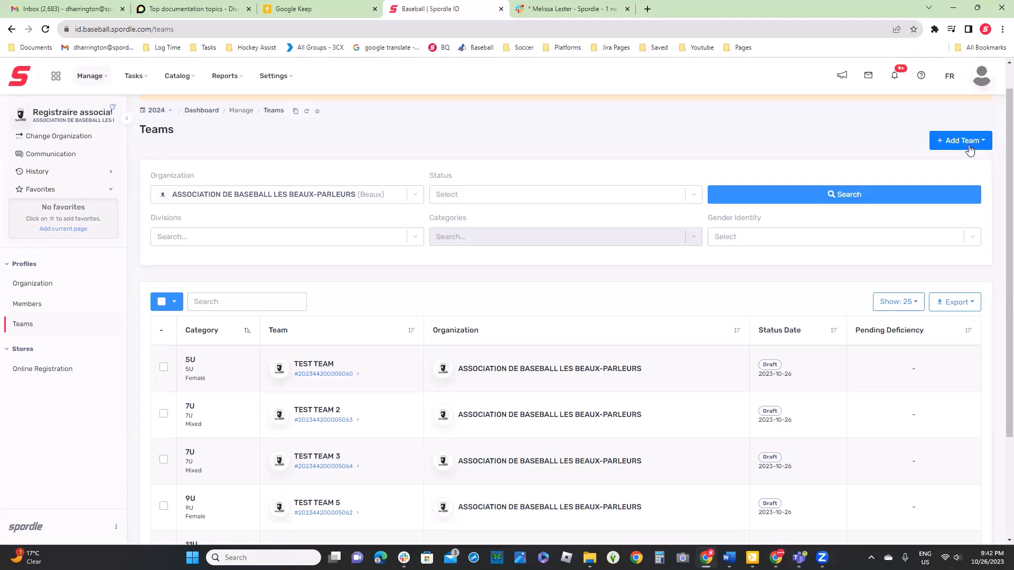
scroll(901, 165, "down", 3)
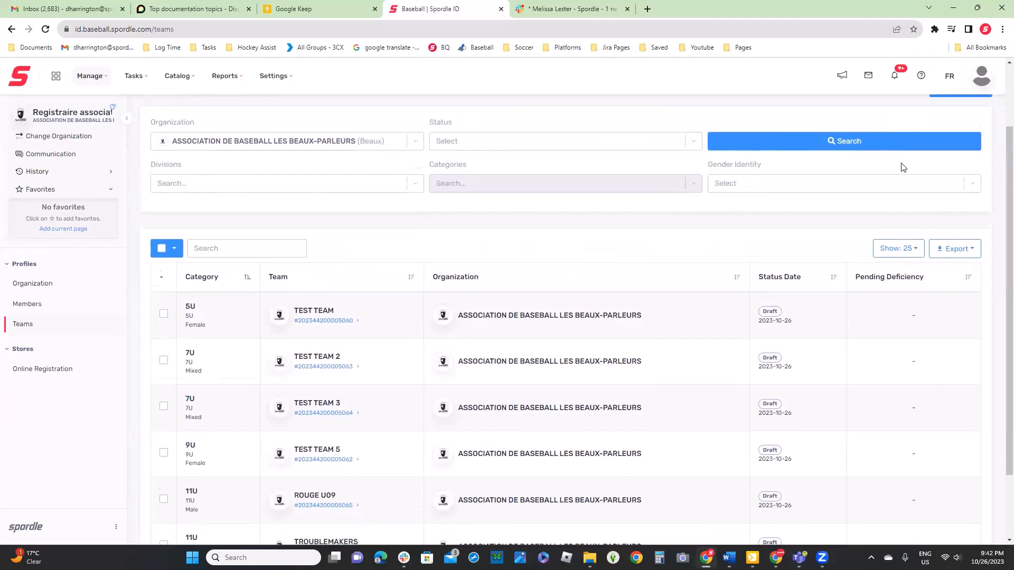
left_click(702, 460)
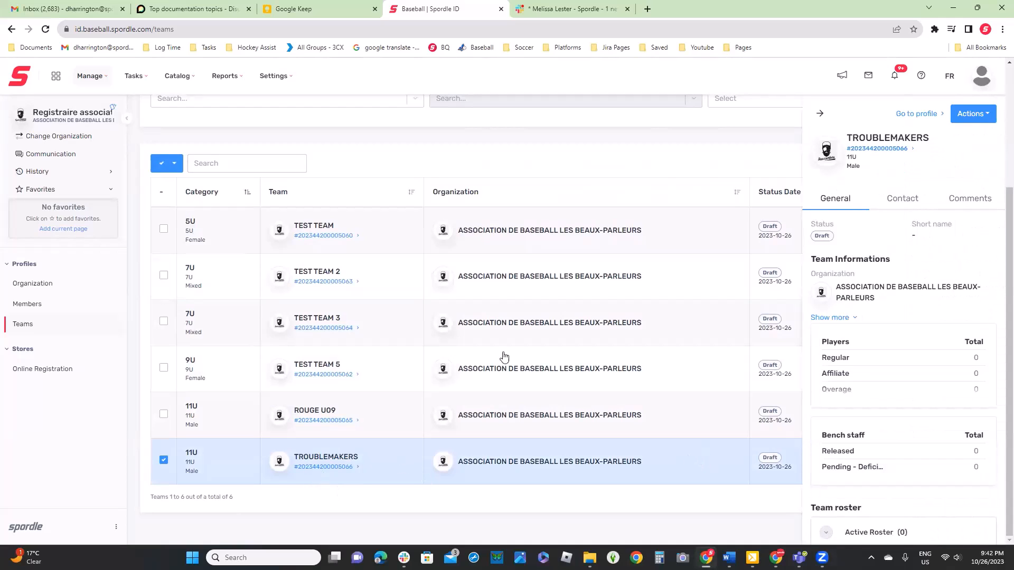
left_click(980, 121)
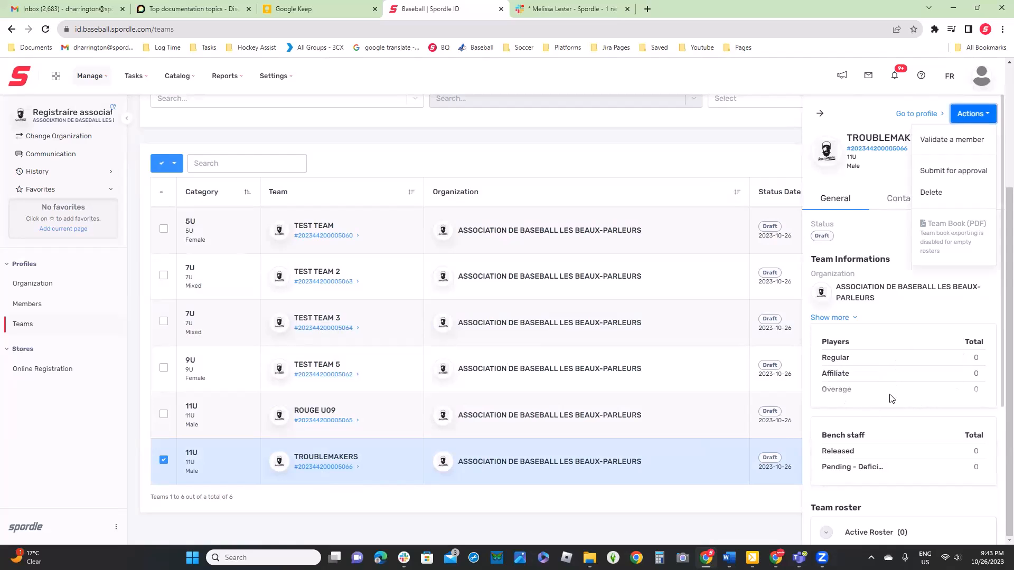
left_click(934, 193)
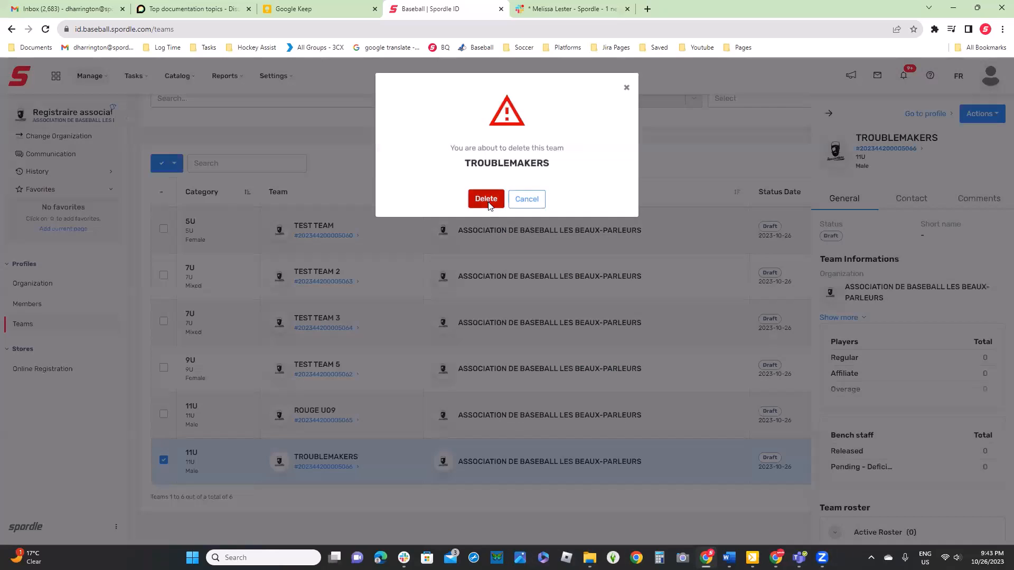
left_click(487, 201)
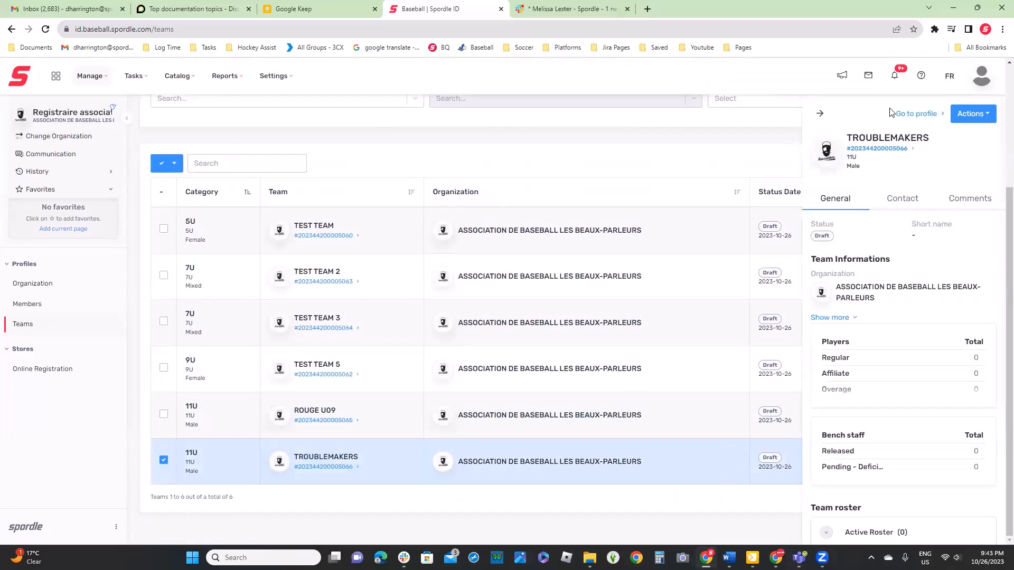
left_click(970, 114)
left_click(938, 196)
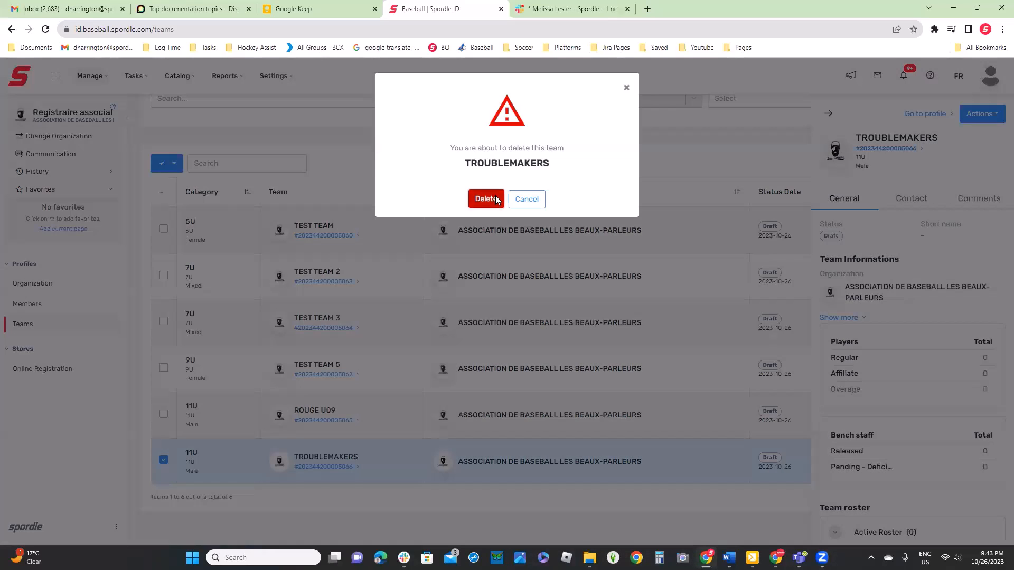
left_click(496, 199)
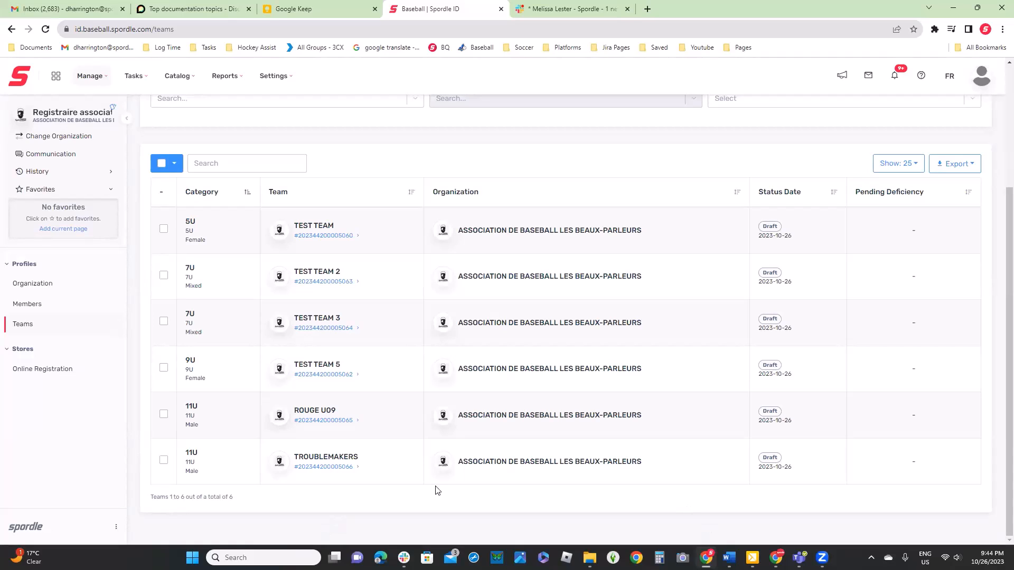
Open TEST TEAM's profile and examine the expanded player and bench staff summary, including the Pending - Deficient row
left_click(320, 237)
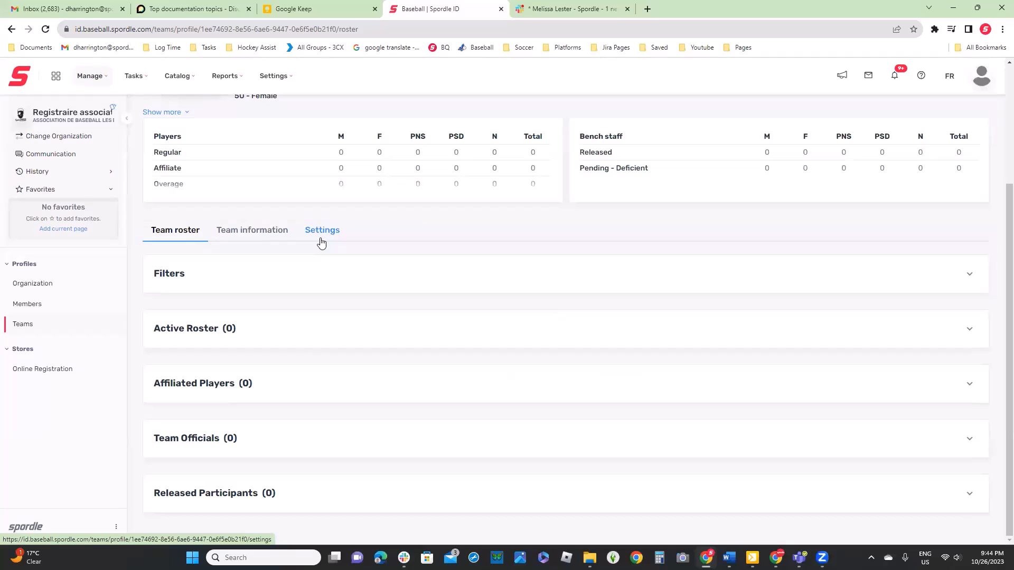
scroll(387, 292, "up", 3)
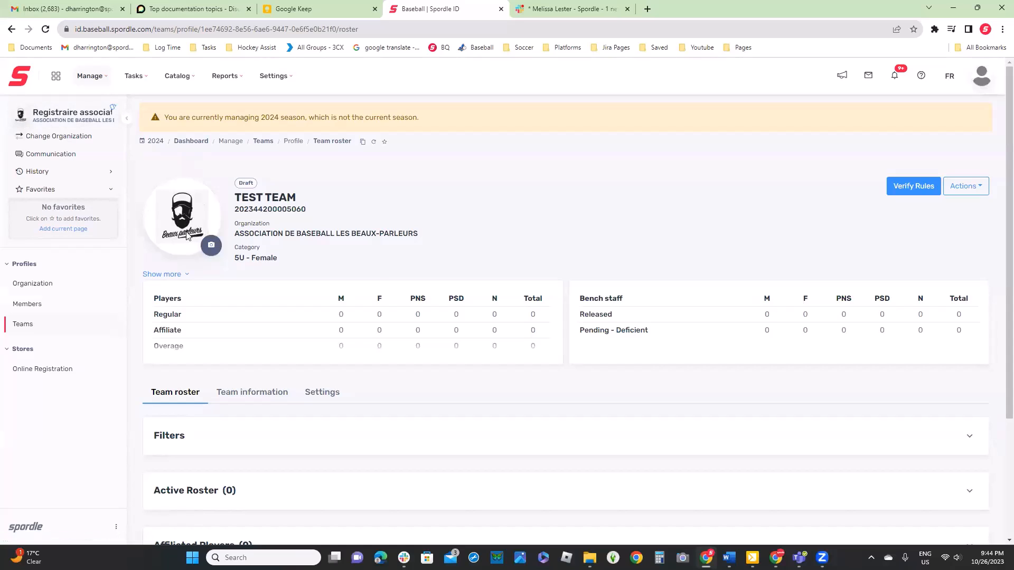
scroll(511, 253, "down", 1)
left_click(159, 222)
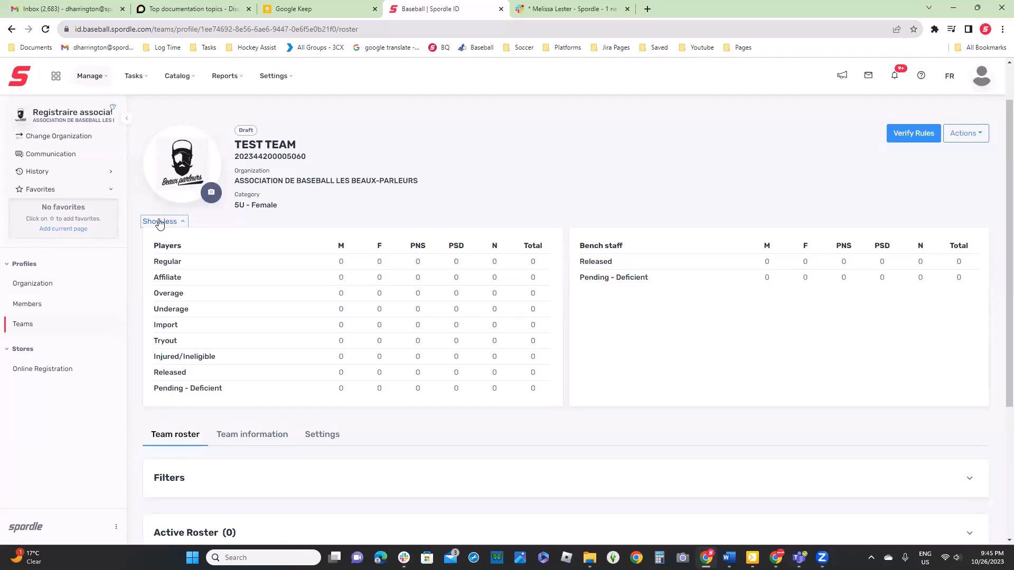
double_click(214, 390)
left_click_drag(180, 390, 146, 395)
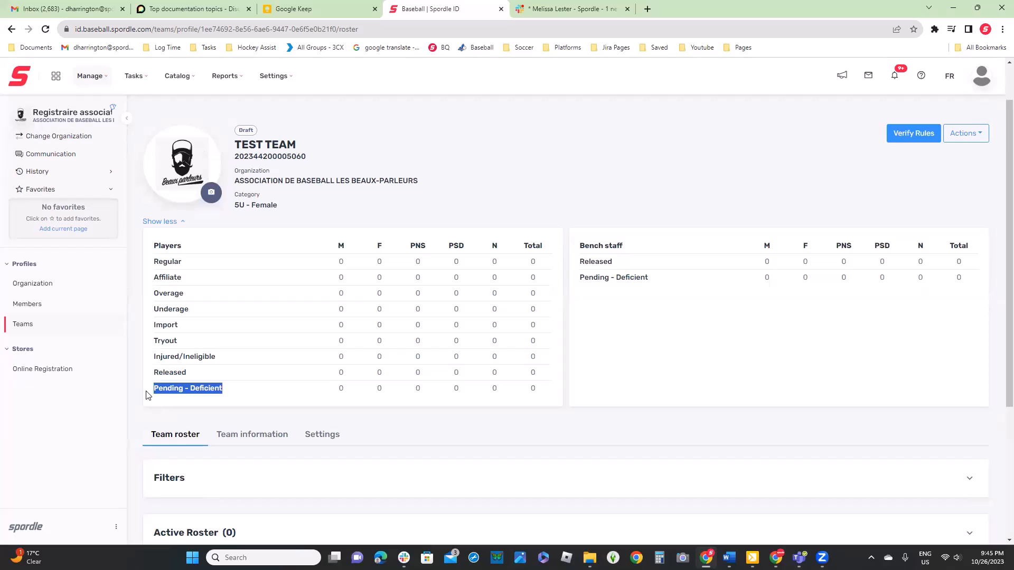
scroll(552, 482, "down", 2)
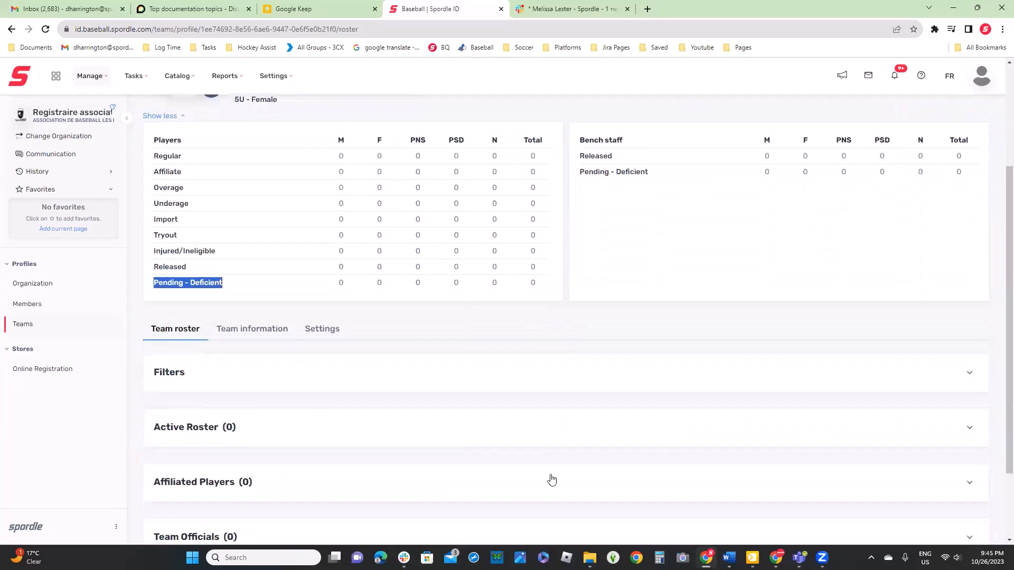
Review TEST TEAM's player and bench staff summary and expand the Active Roster section of the team roster
scroll(539, 462, "up", 2)
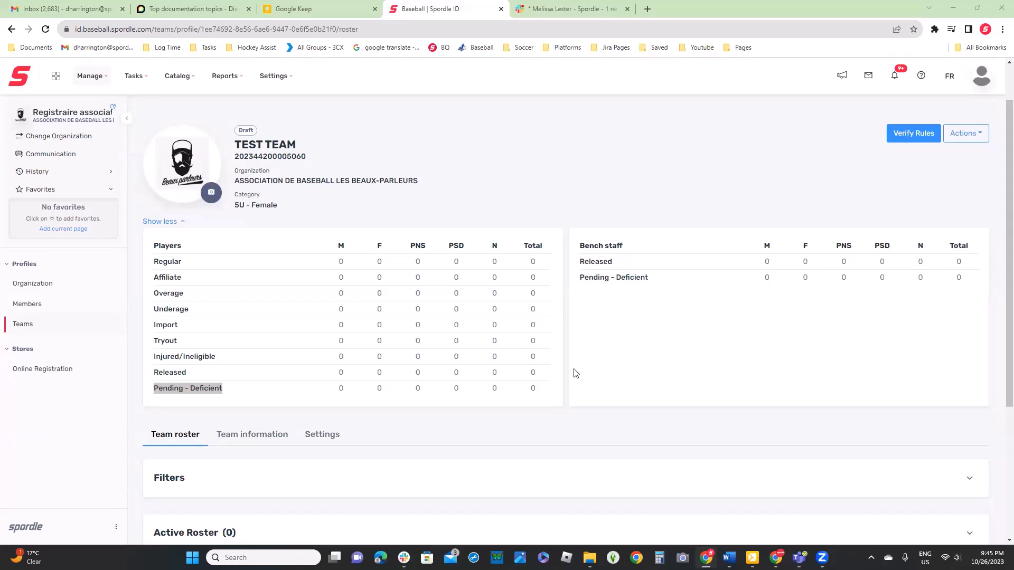
scroll(623, 368, "down", 3)
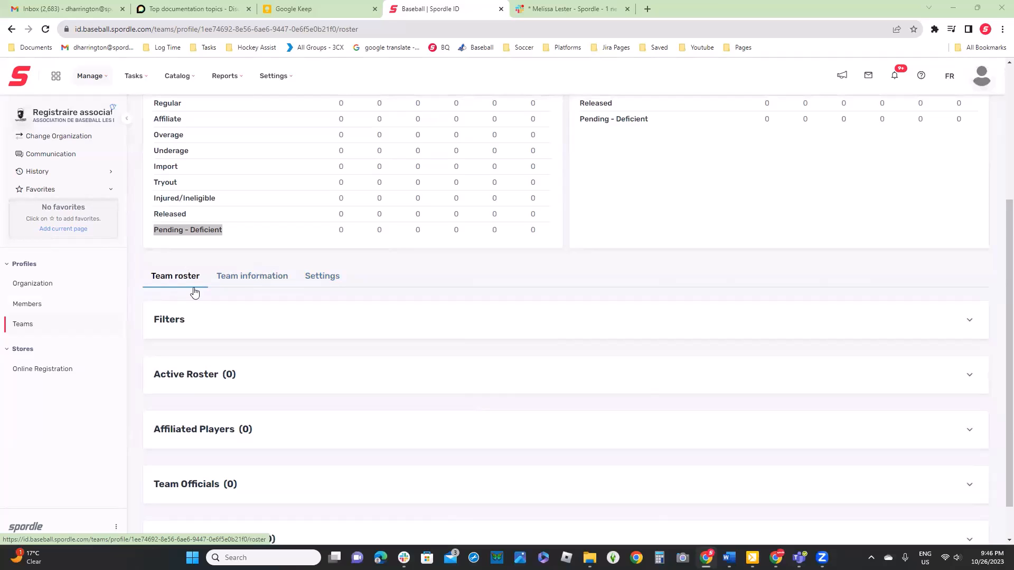
scroll(231, 322, "down", 1)
left_click(354, 340)
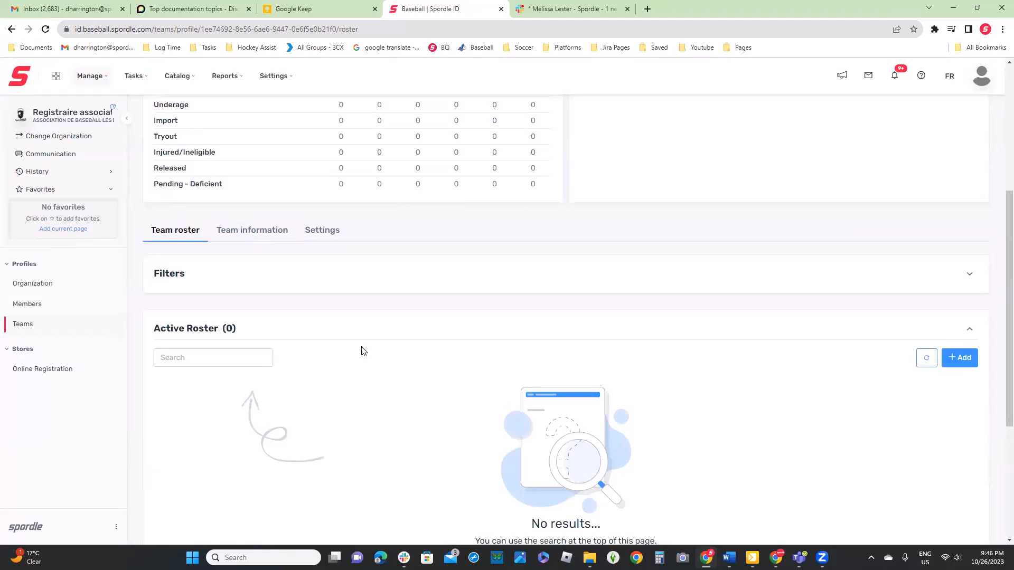
Change TEST TEAM's category to 5U - Male in its general information and save the edit
left_click(247, 232)
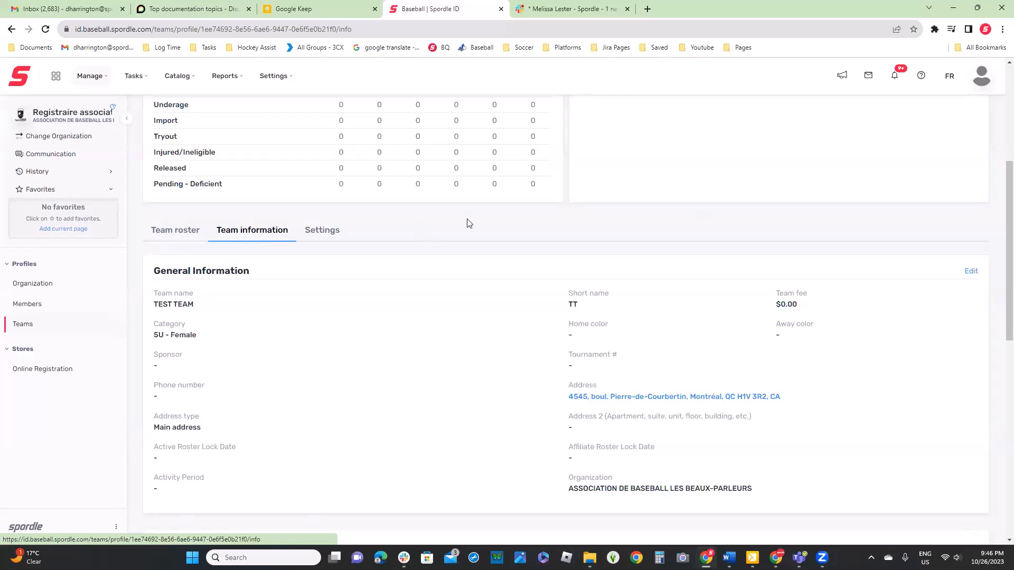
left_click(971, 272)
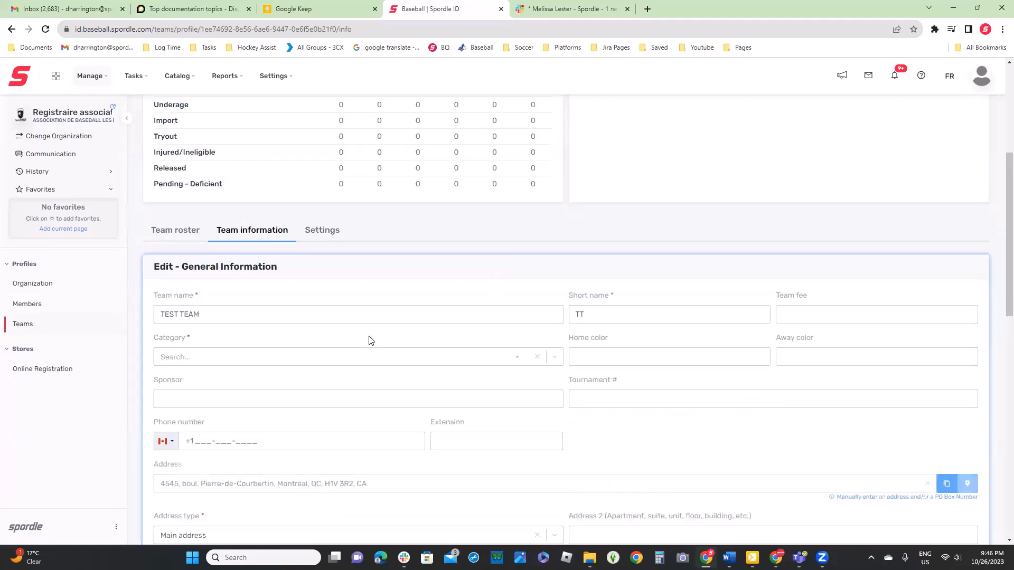
left_click(285, 357)
left_click(210, 463)
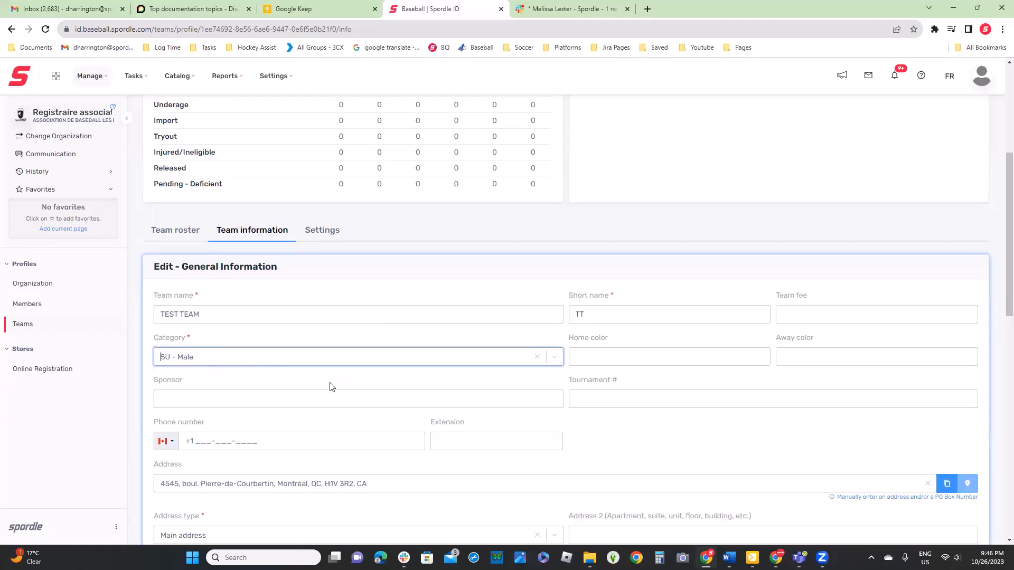
scroll(328, 389, "down", 4)
scroll(346, 398, "down", 2)
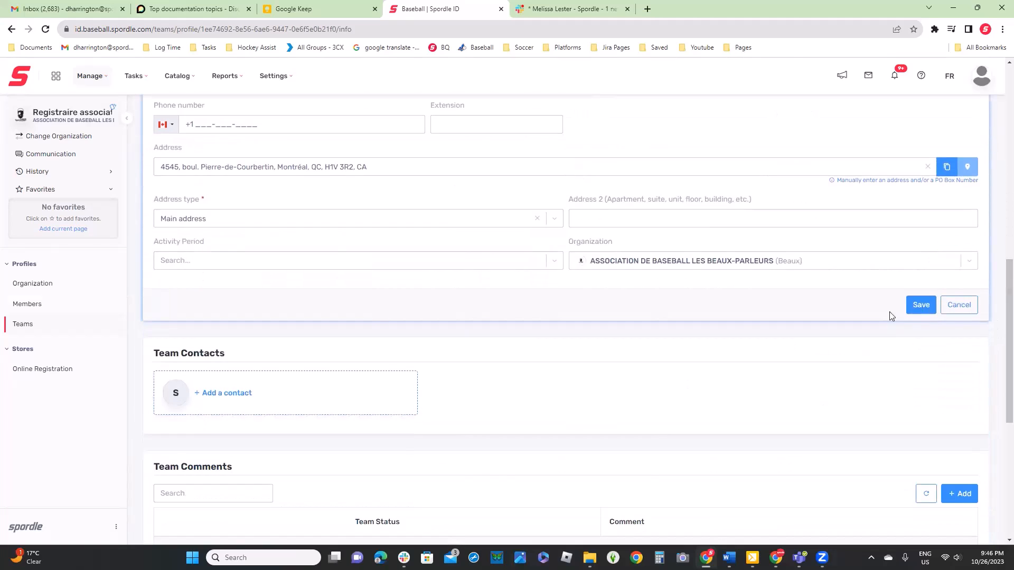
left_click(921, 305)
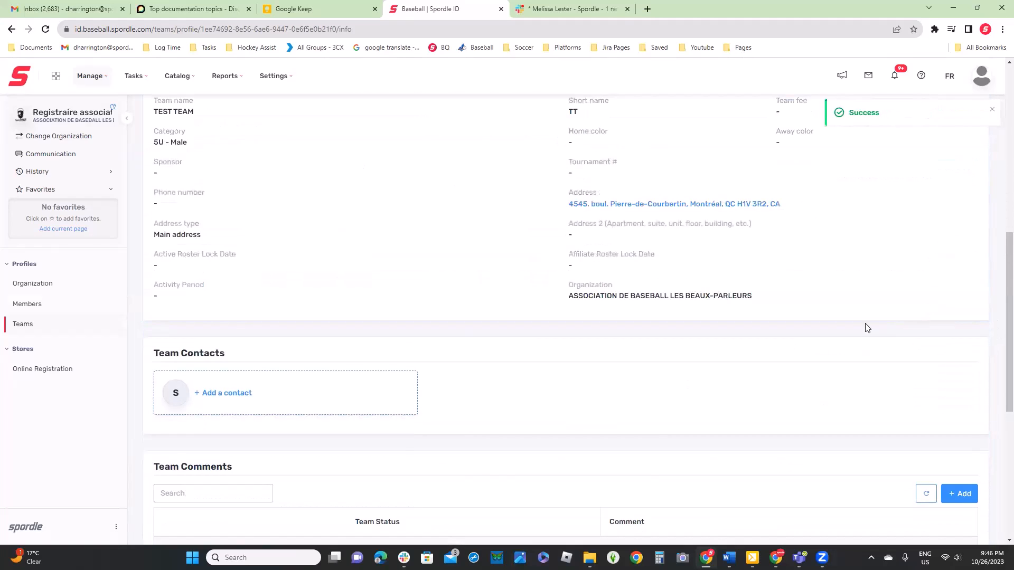
Add the team comment "player #1 needs BC" to TEST TEAM and submit it
scroll(833, 334, "down", 5)
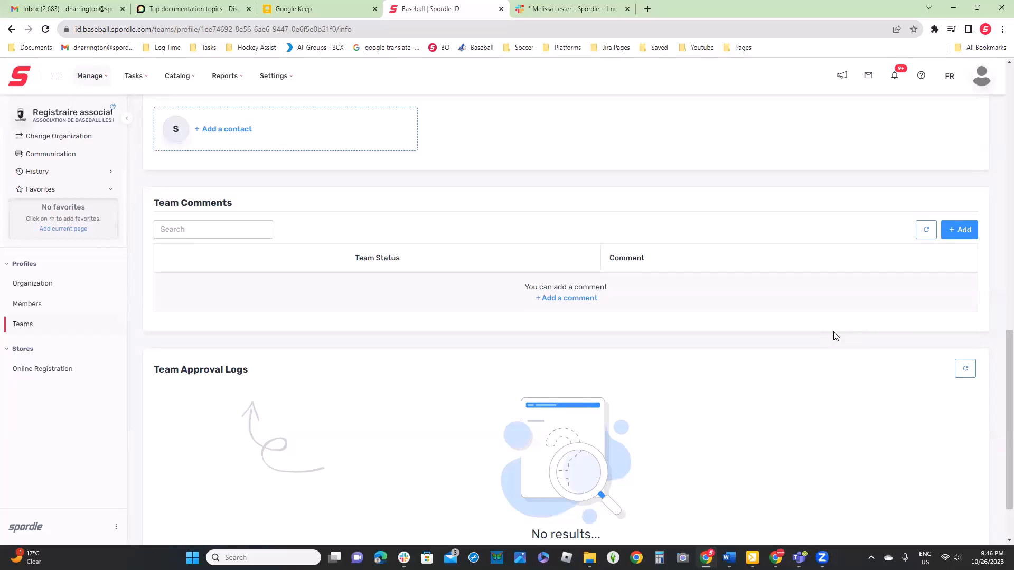
left_click(569, 300)
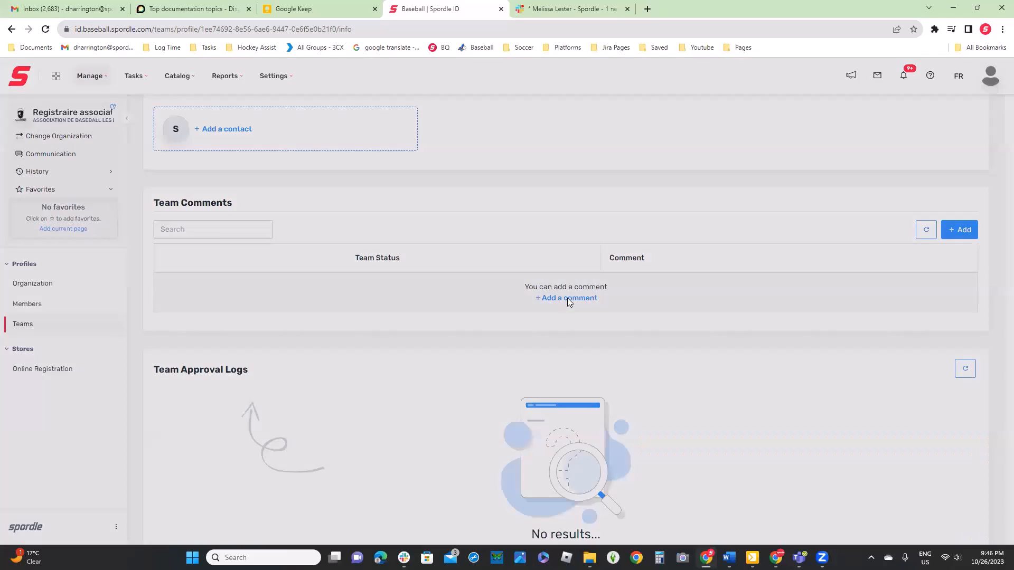
left_click(510, 212)
type("player")
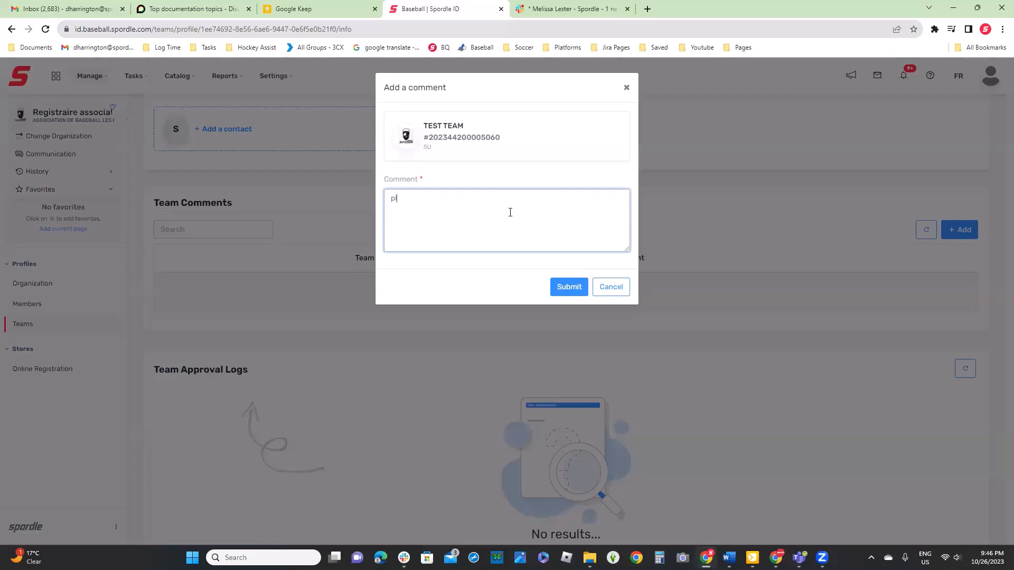
type(" #1 needs BC")
left_click(569, 287)
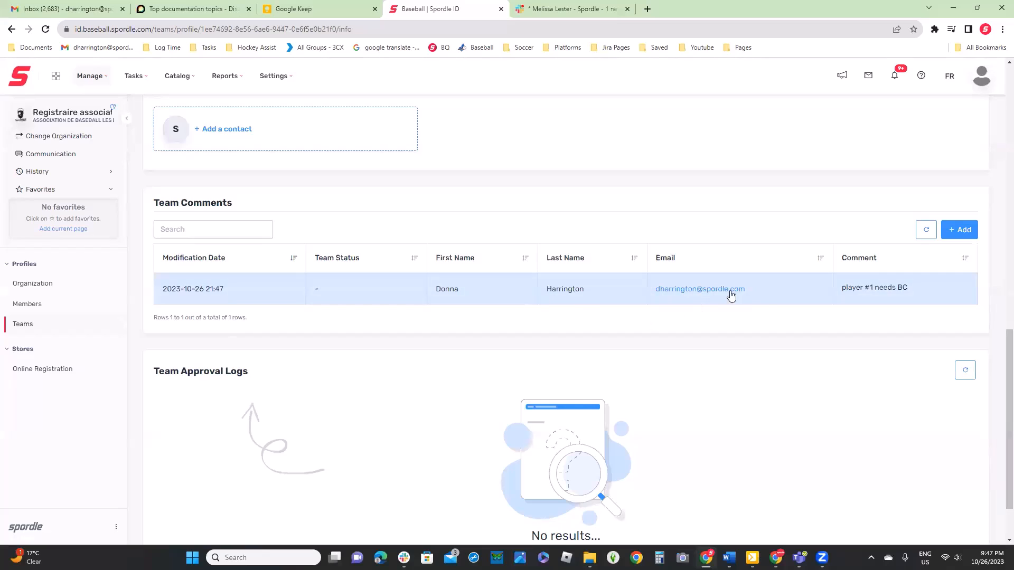
View the details of the comment "player #1 needs BC" and delete the comment
left_click(793, 290)
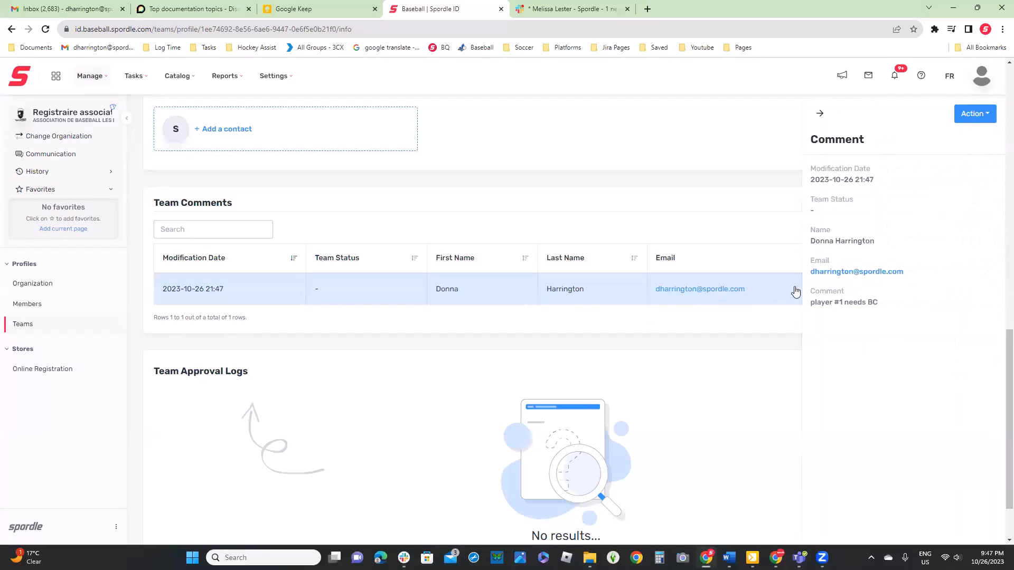
left_click(729, 244)
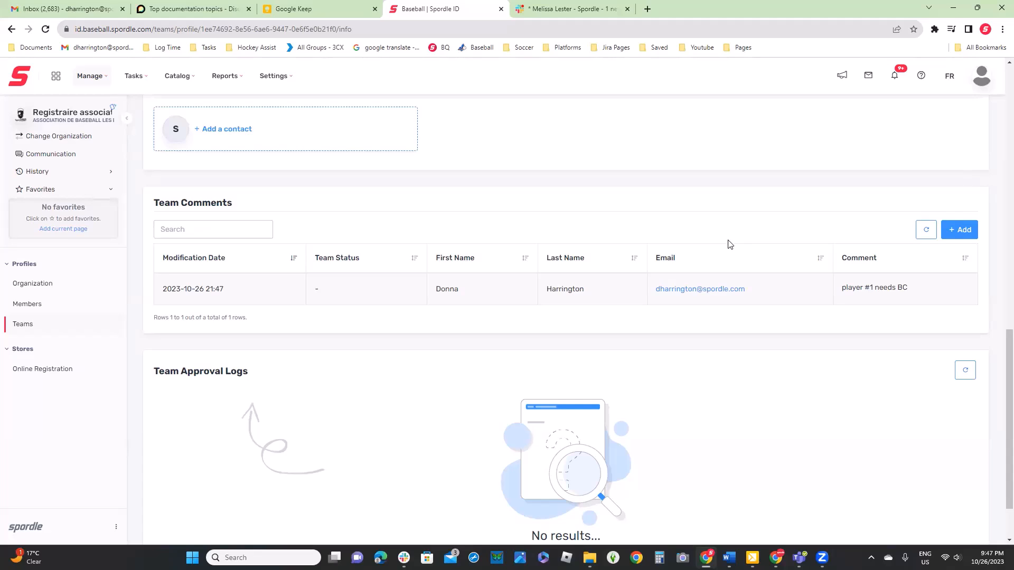
left_click(777, 301)
left_click(983, 119)
left_click(948, 141)
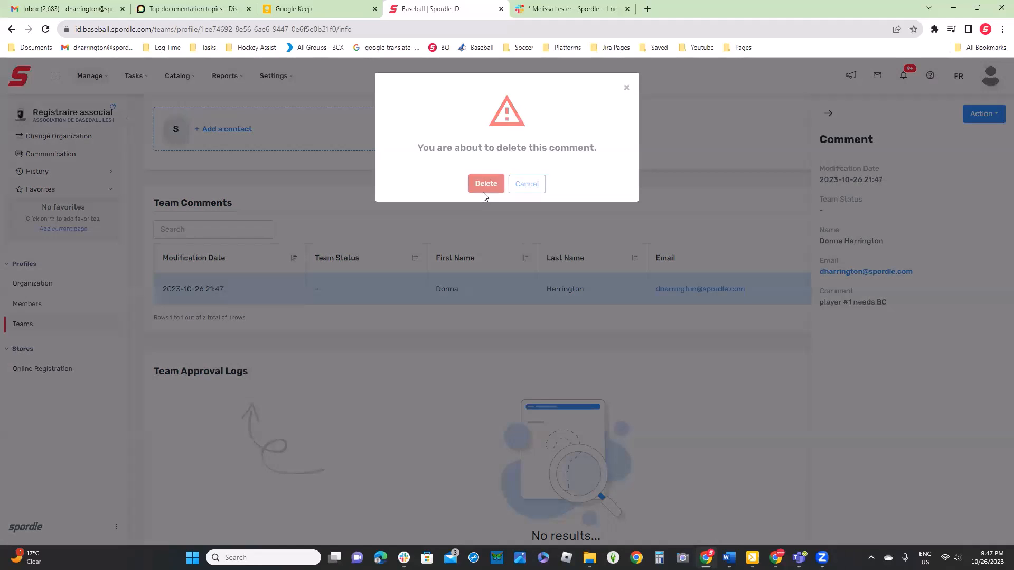
left_click(484, 185)
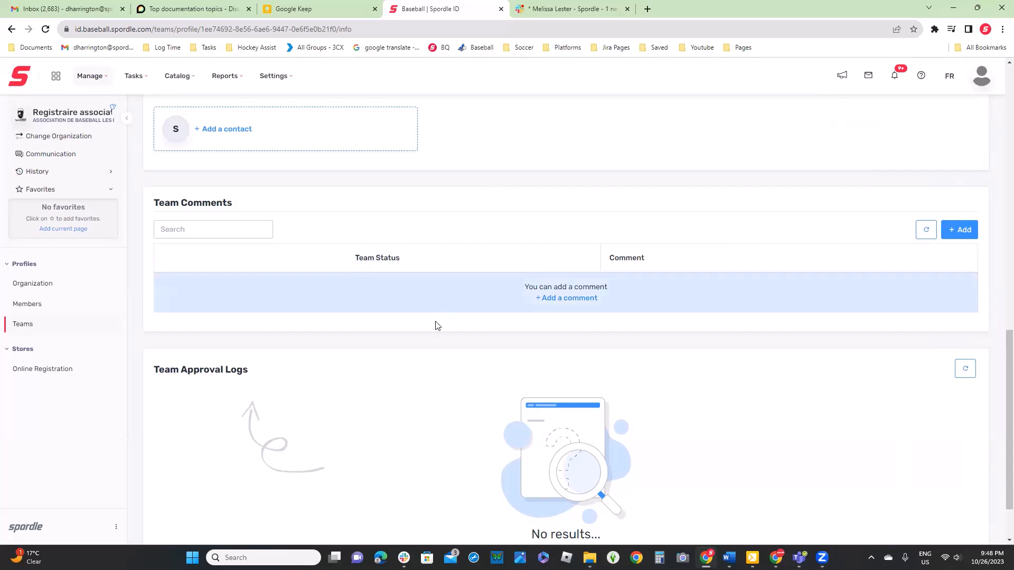
Examine the Team Approval Logs and the team's status in TEST TEAM's profile
scroll(400, 347, "down", 2)
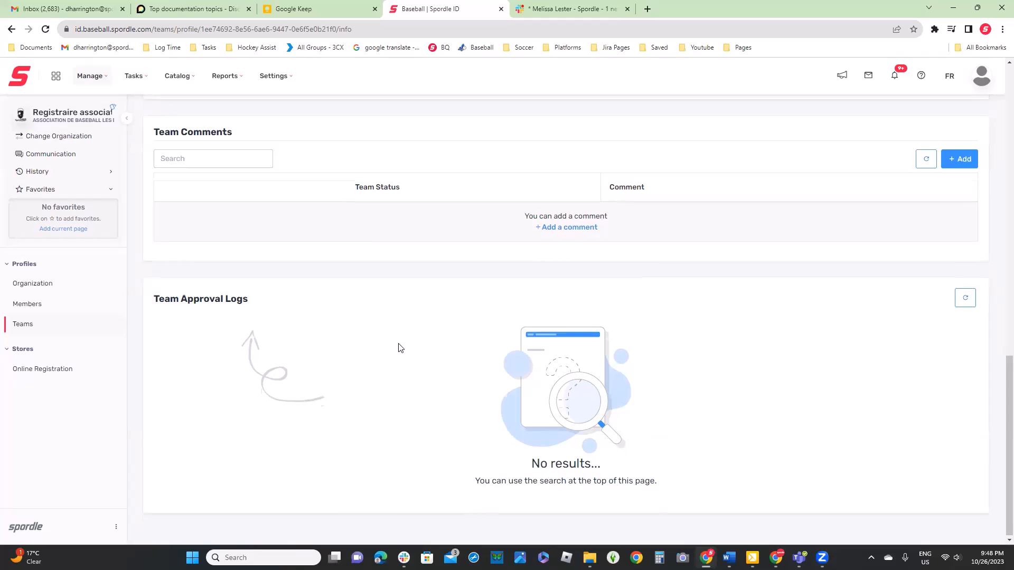
scroll(401, 350, "up", 15)
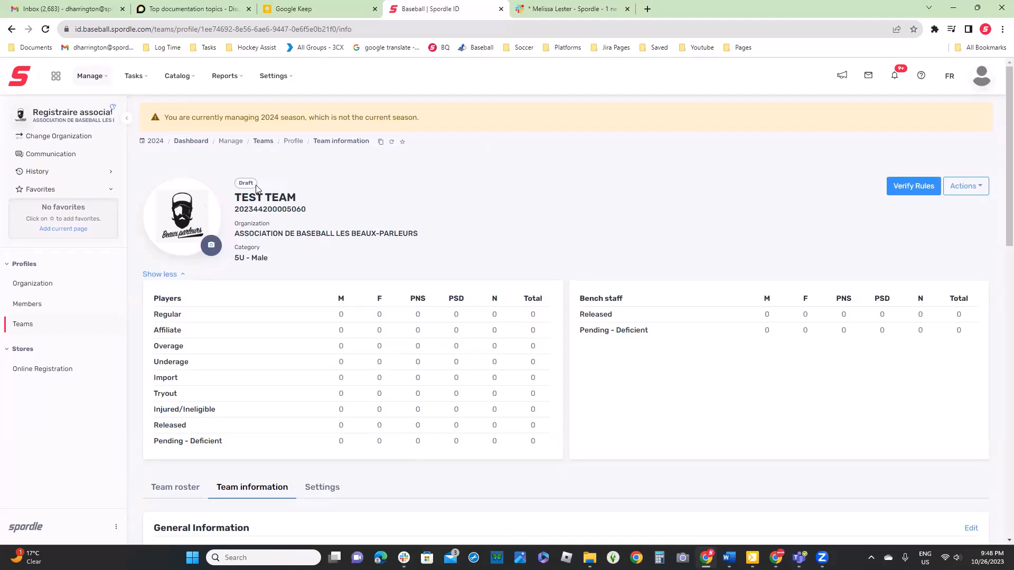
scroll(256, 188, "down", 15)
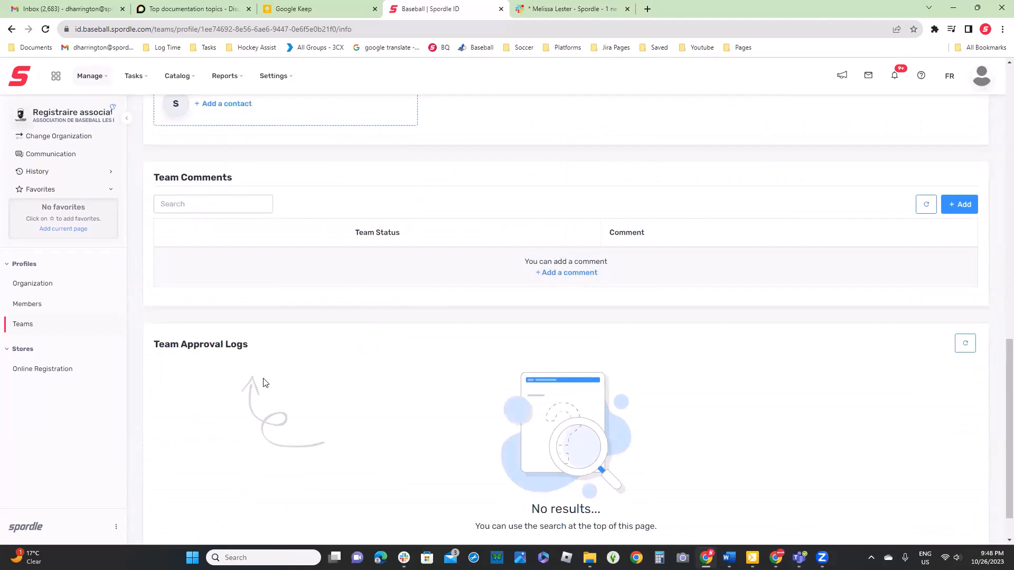
scroll(256, 351, "up", 15)
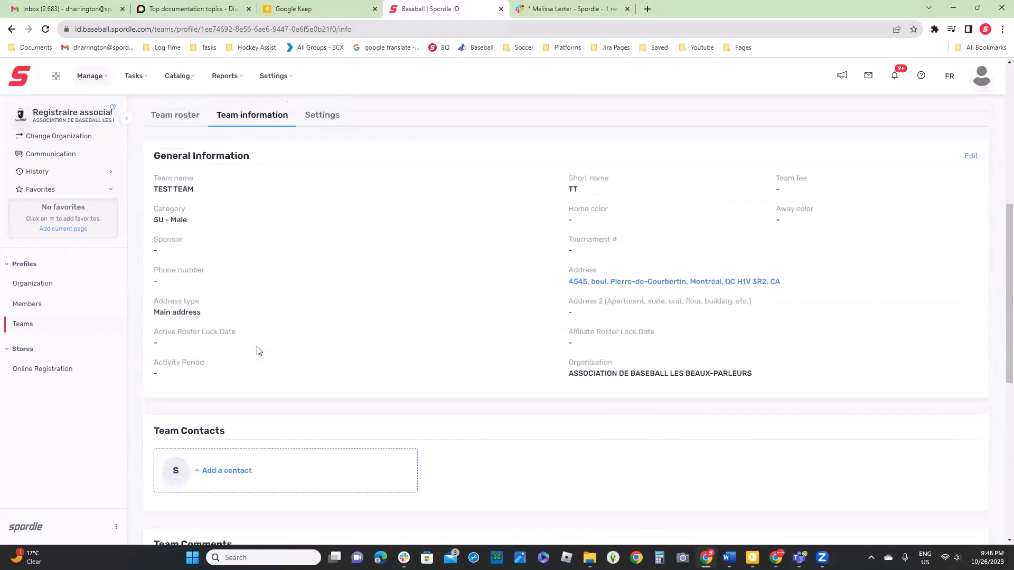
Open TEST TEAM's settings and look through the Team Restrictions and Qualifications sections
left_click(327, 439)
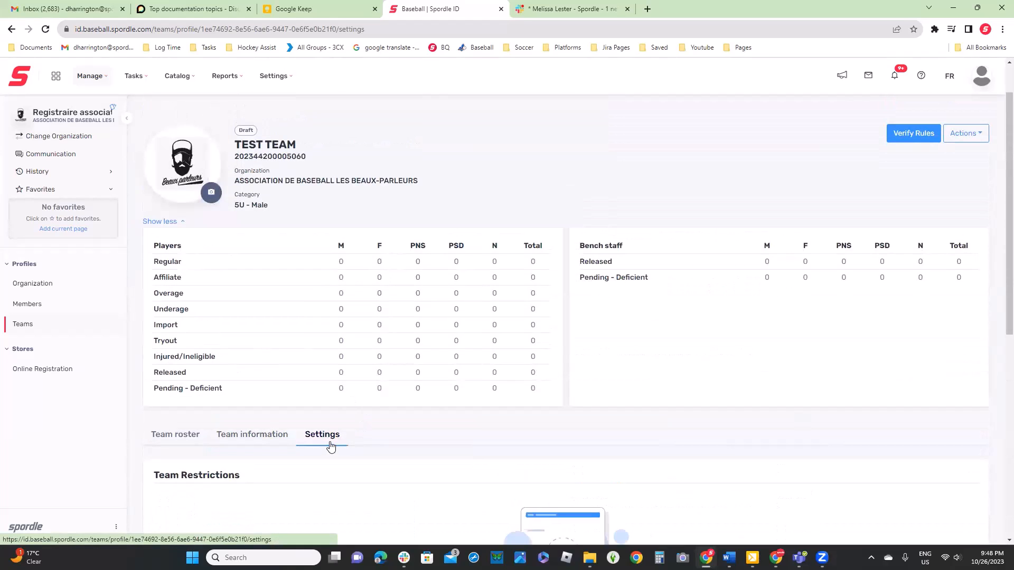
scroll(331, 446, "down", 2)
scroll(337, 436, "down", 2)
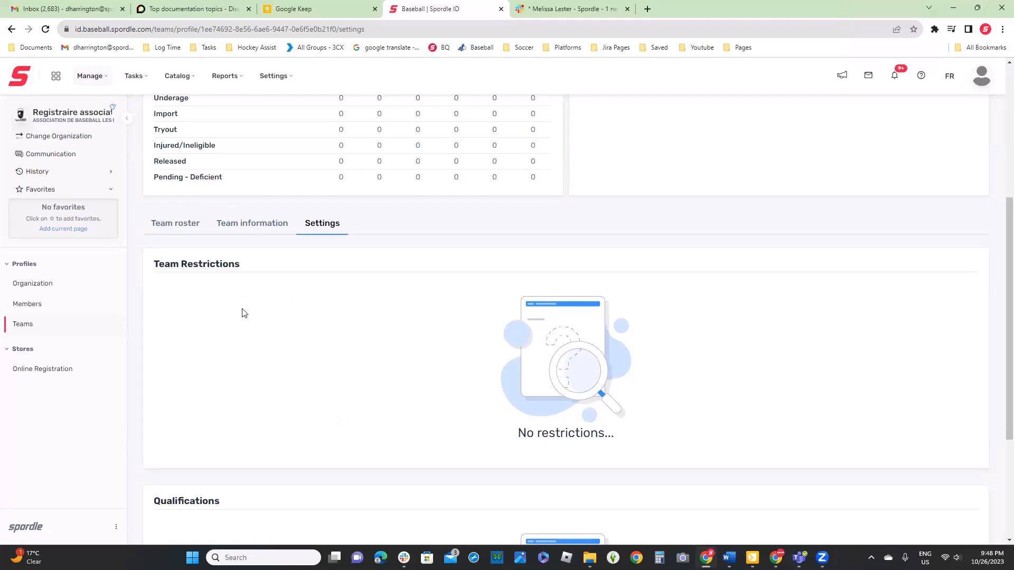
scroll(243, 314, "down", 3)
scroll(276, 199, "up", 3)
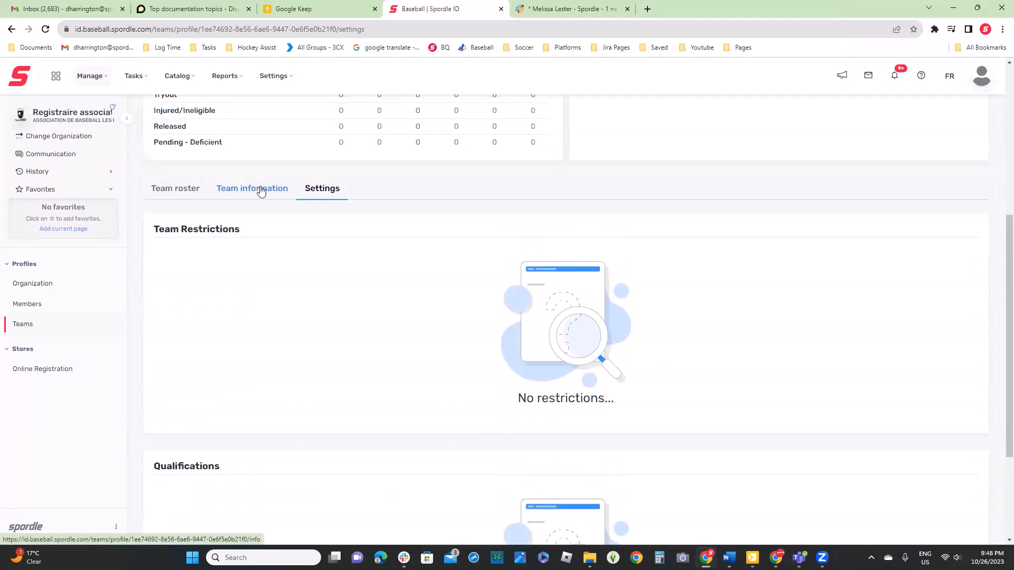
Return to the team information and review the team contacts, comments and approval logs
left_click(258, 189)
scroll(592, 384, "down", 4)
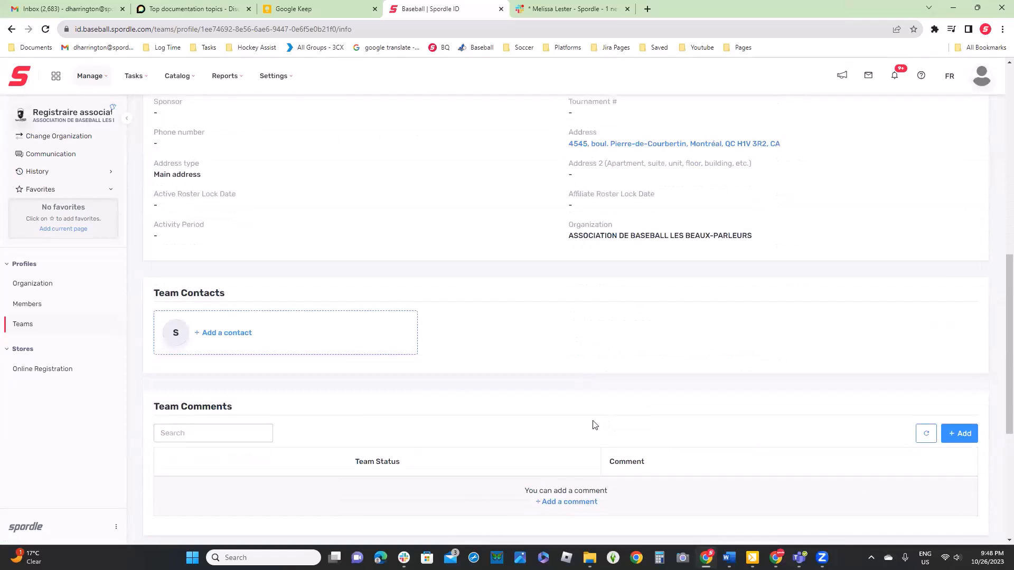
scroll(594, 424, "down", 1)
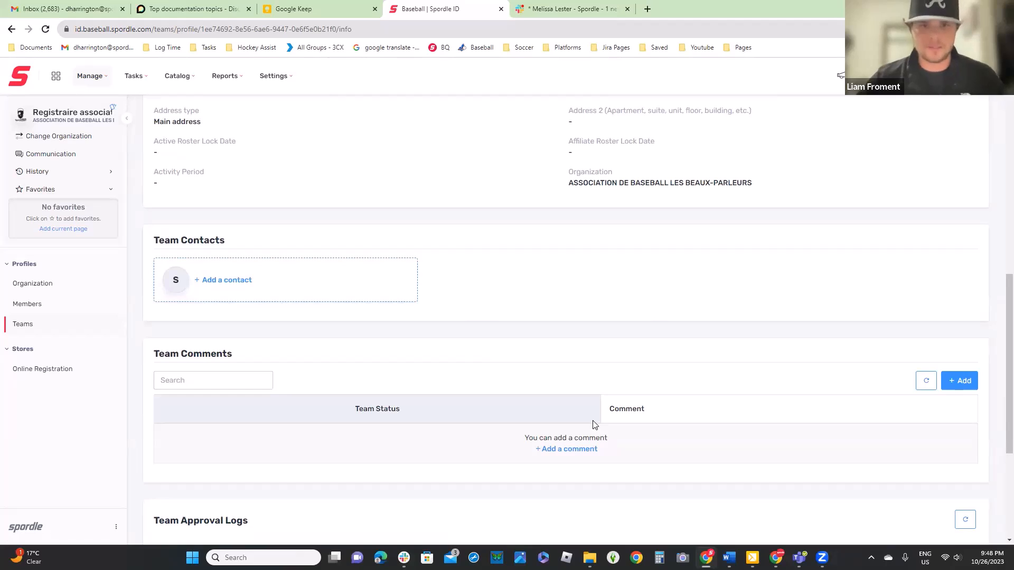
scroll(586, 421, "down", 2)
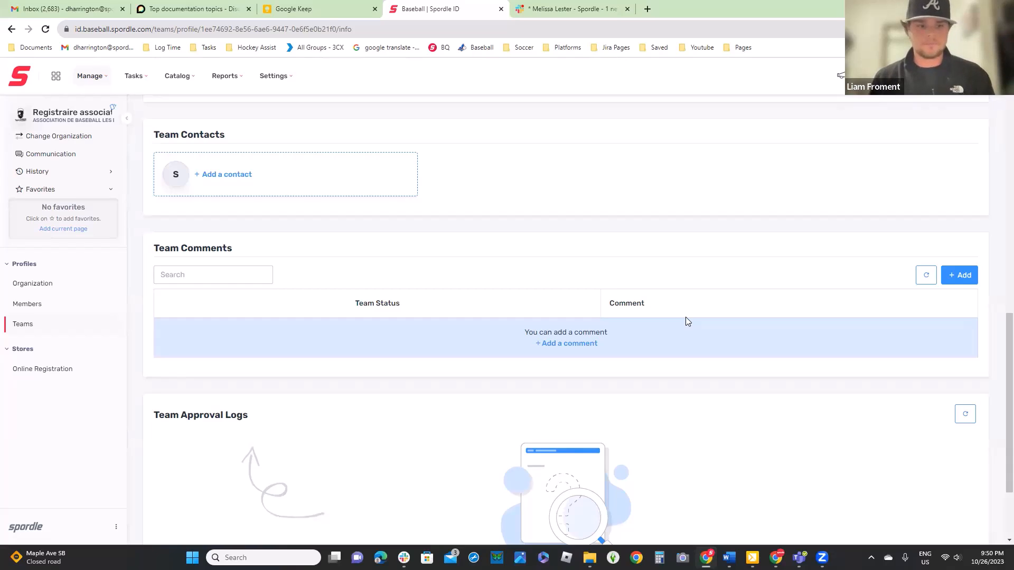
Go back to the team's settings and check the restrictions, qualifications and the rule verification status
scroll(685, 318, "up", 10)
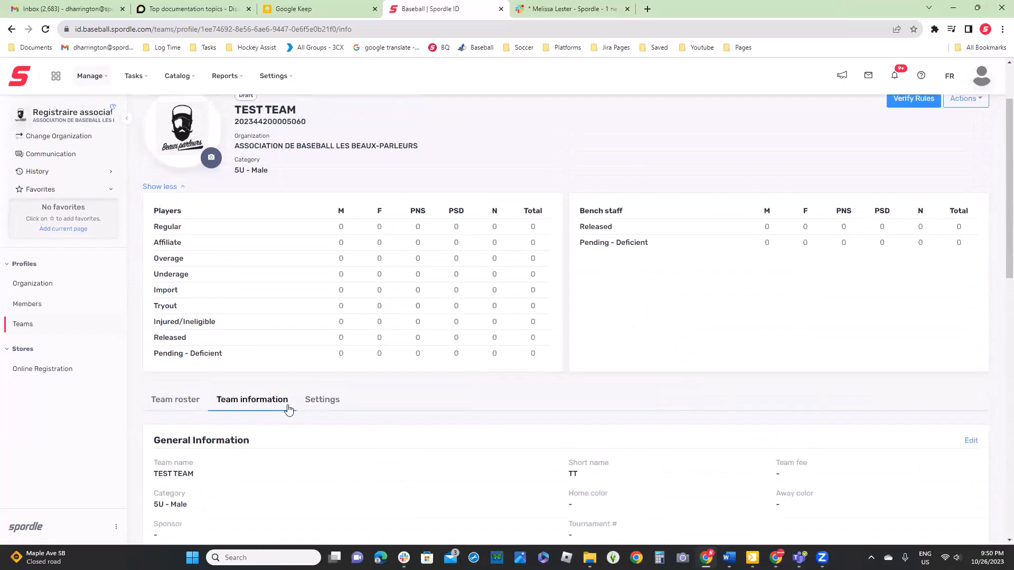
left_click(322, 395)
scroll(547, 399, "down", 5)
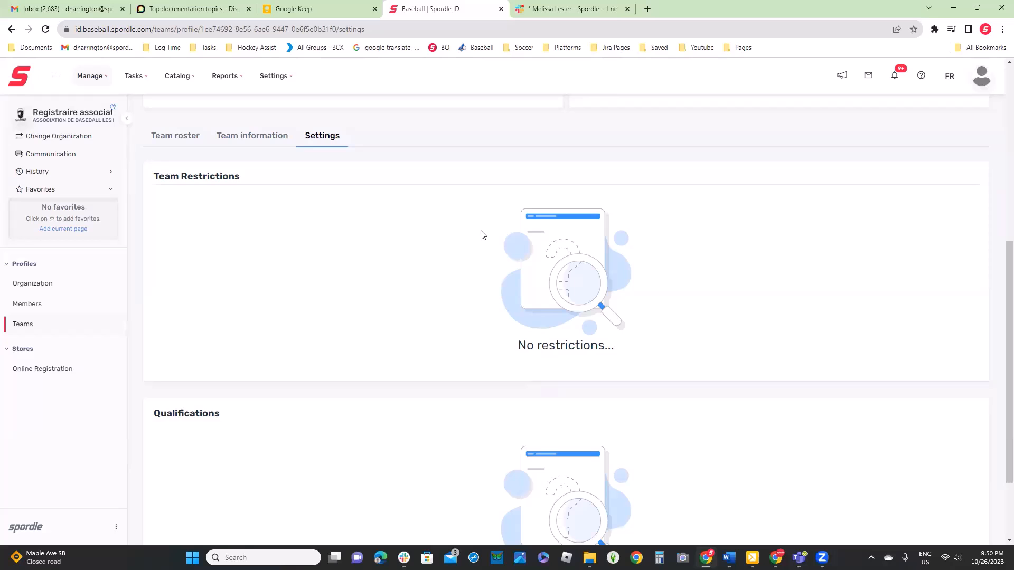
scroll(480, 234, "up", 5)
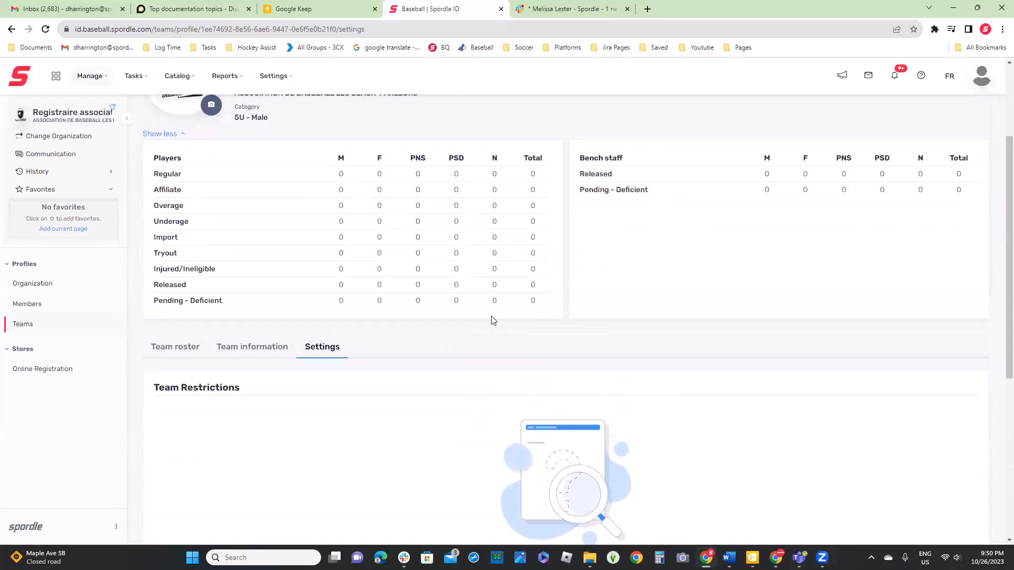
scroll(493, 320, "up", 2)
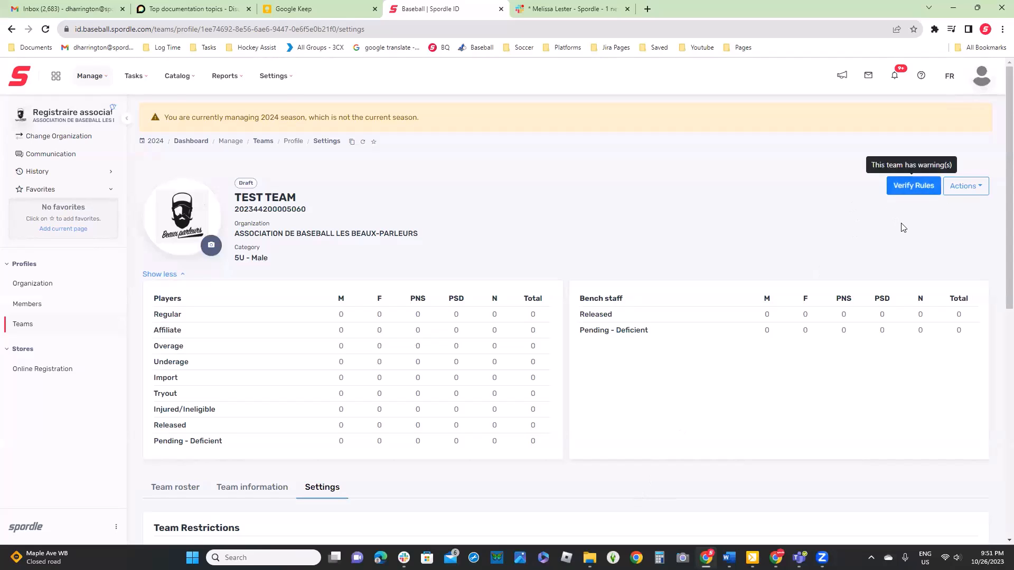
scroll(681, 335, "down", 6)
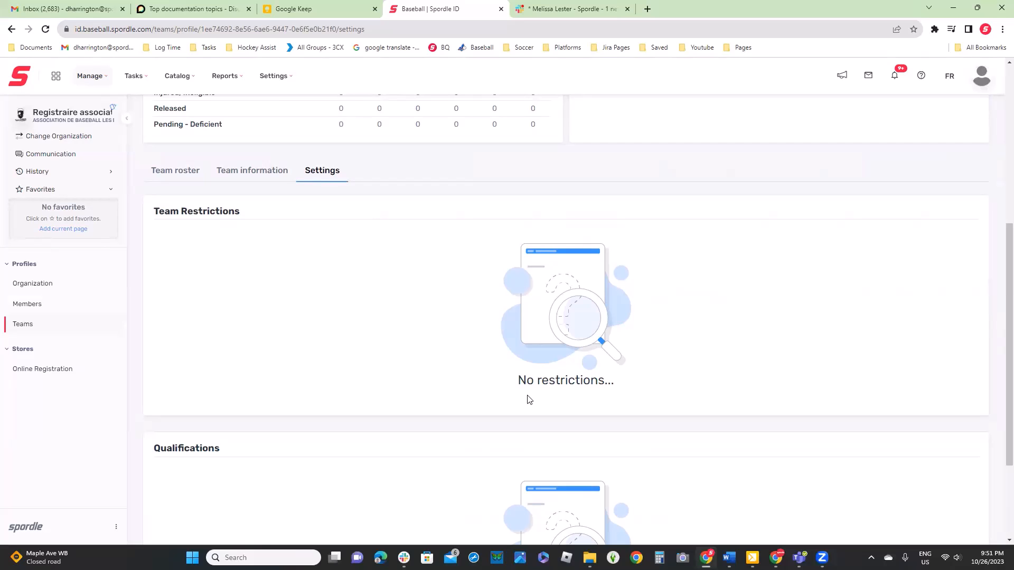
scroll(528, 400, "up", 6)
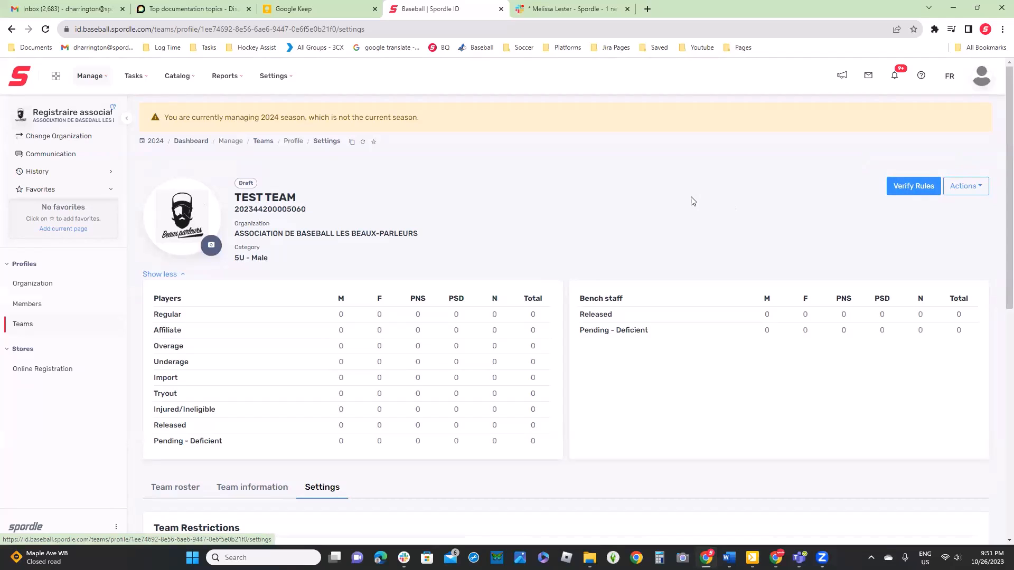
Open TEST TEAM's roster and search for all players eligible to be added to the active roster
scroll(551, 285, "down", 4)
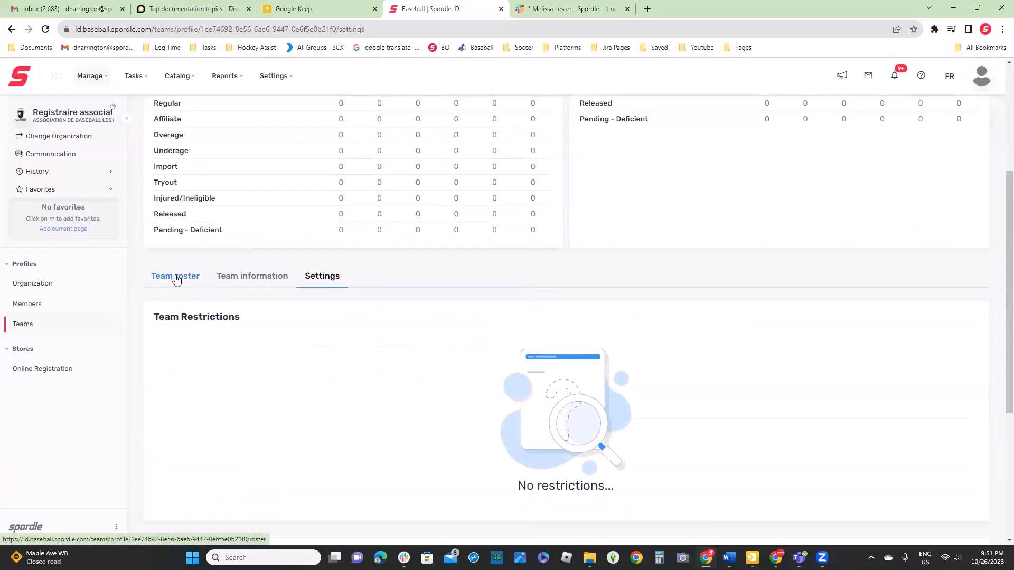
left_click(174, 277)
scroll(355, 337, "down", 2)
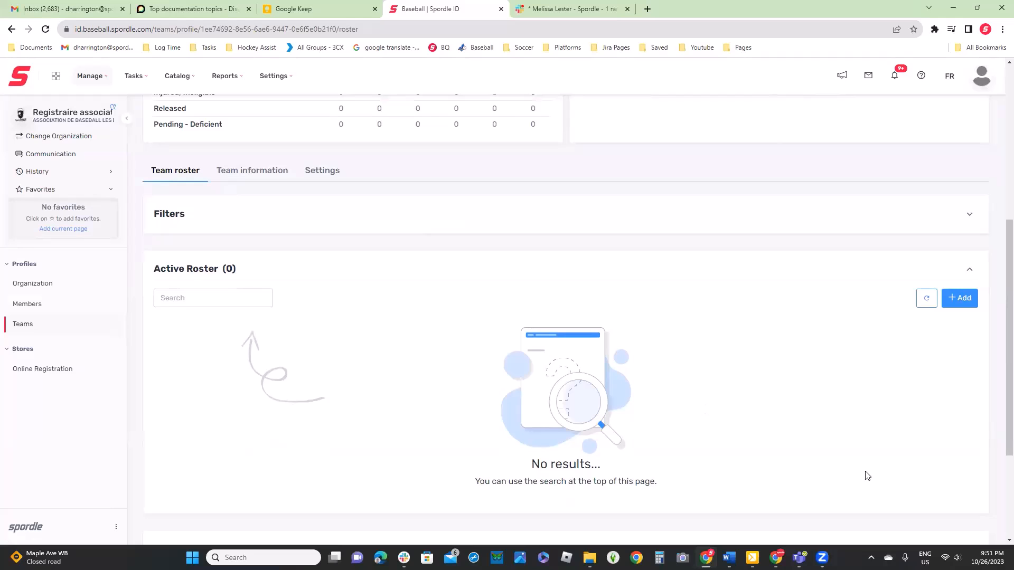
left_click(973, 297)
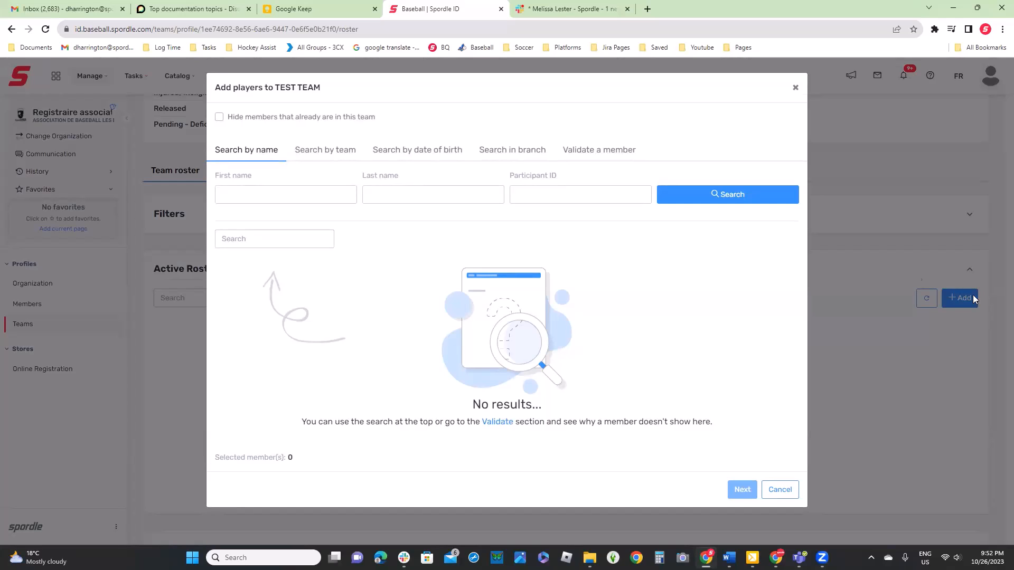
left_click(734, 200)
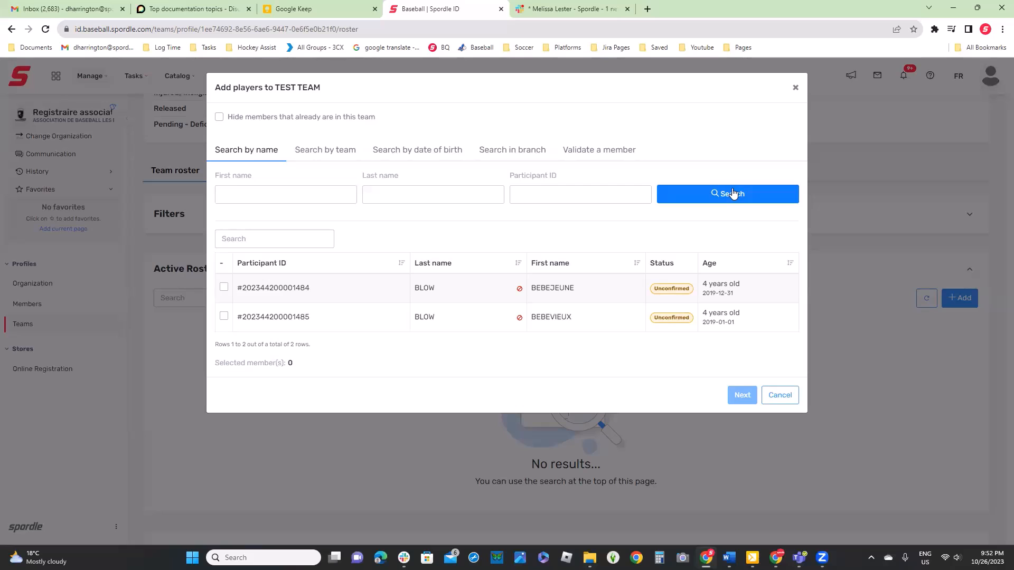
Select both listed members and add them to the active roster, each with the position Player
left_click(224, 287)
left_click(224, 317)
left_click(741, 403)
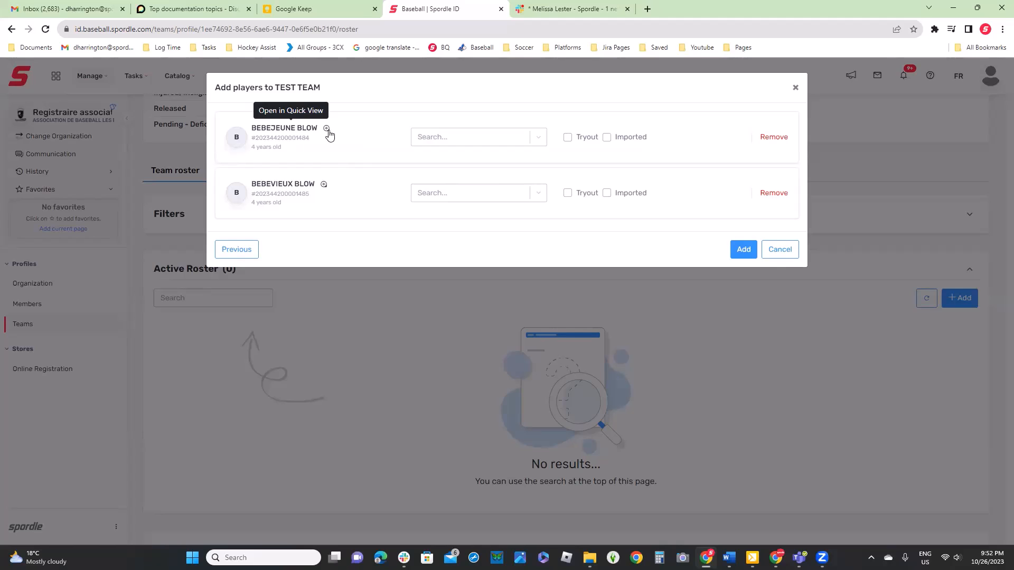
left_click(507, 136)
left_click(459, 164)
left_click(471, 189)
left_click(468, 207)
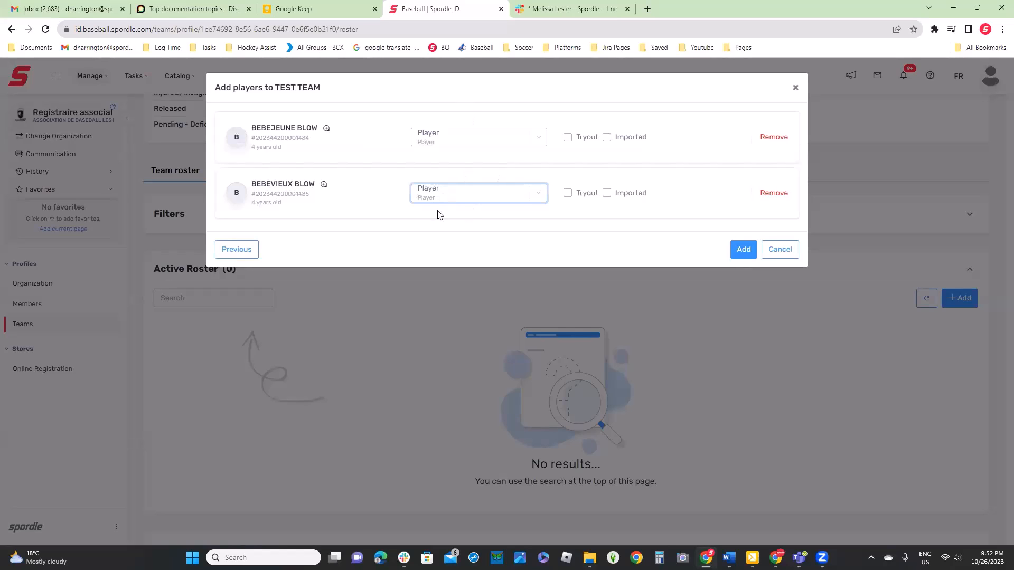
left_click(744, 250)
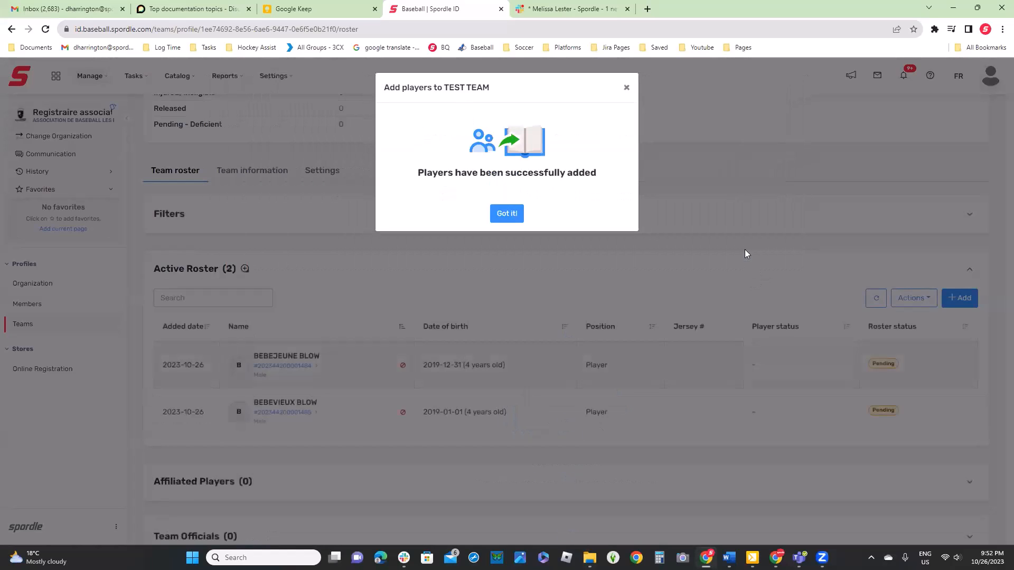
left_click(502, 214)
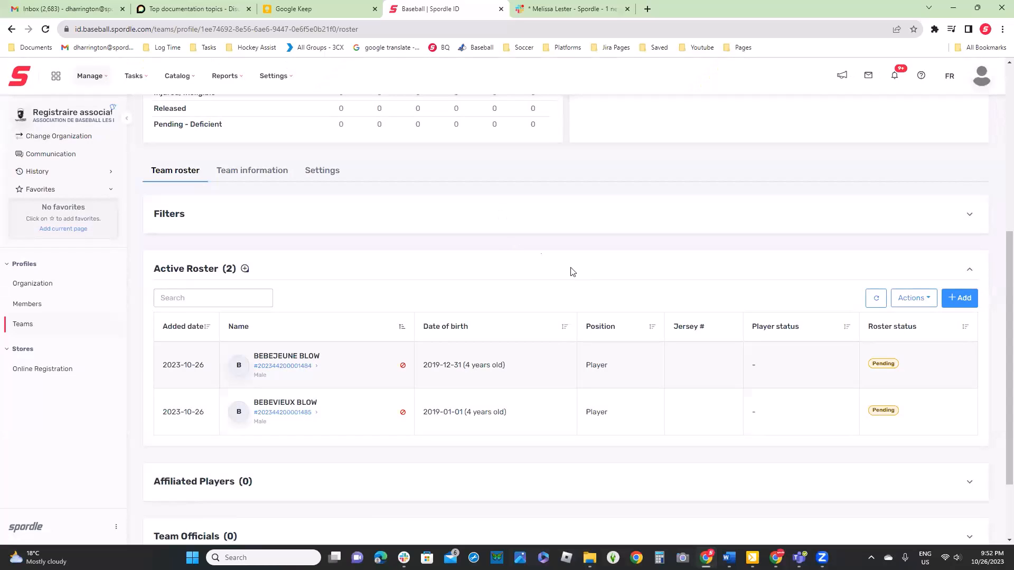
Begin adding a team official: search all eligible members and select the first one listed
scroll(586, 284, "down", 2)
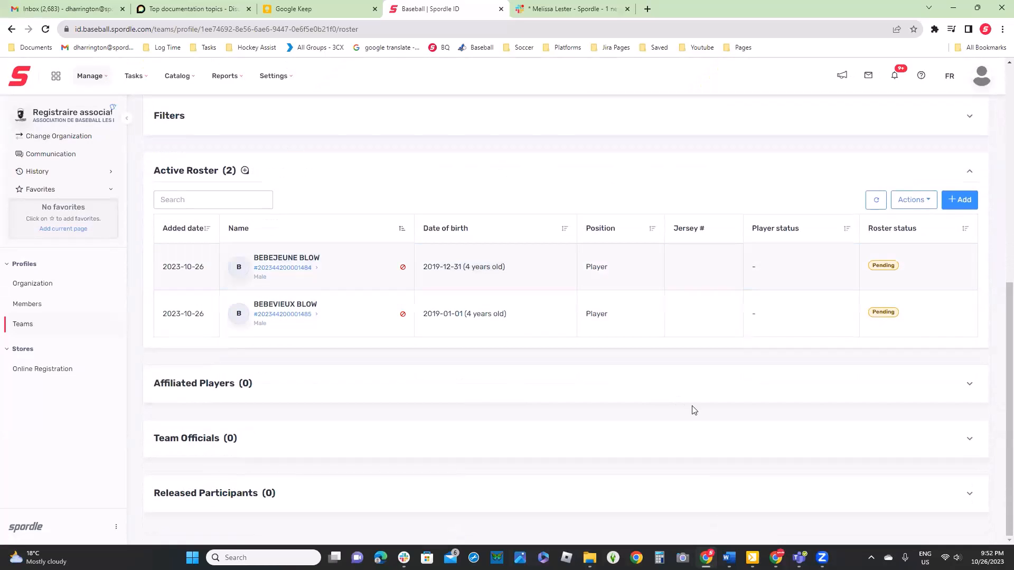
left_click(670, 456)
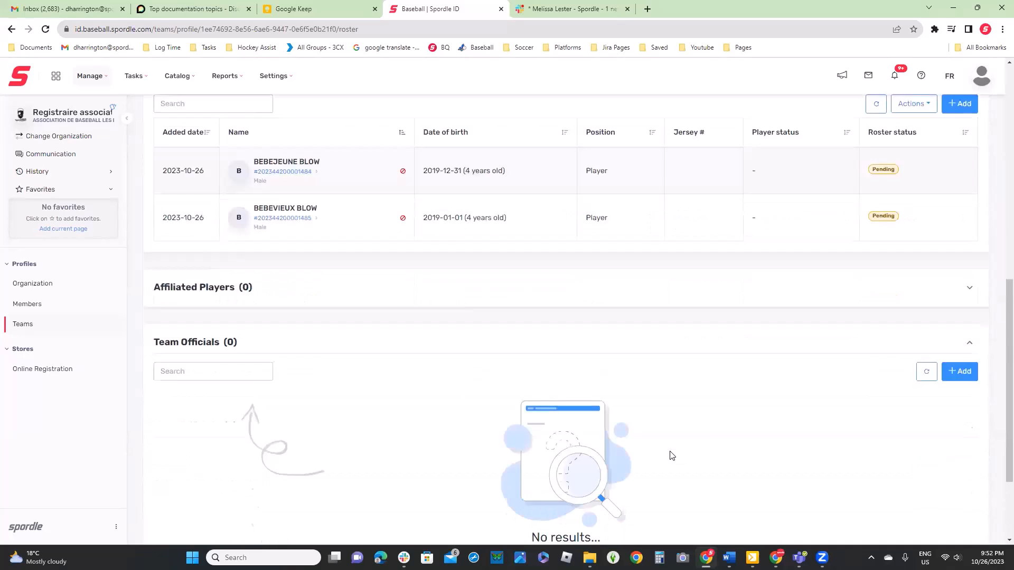
left_click(960, 248)
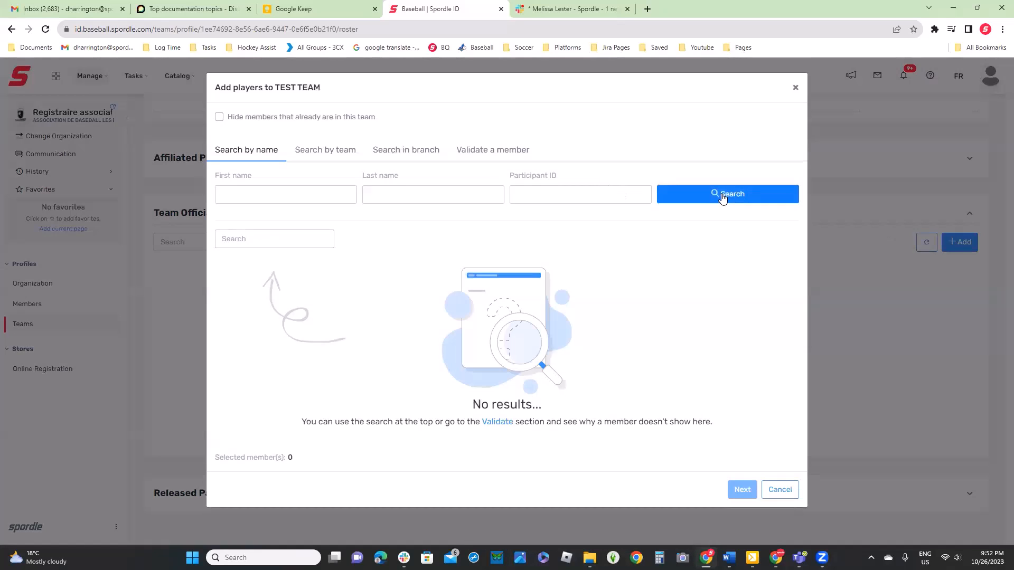
left_click(722, 197)
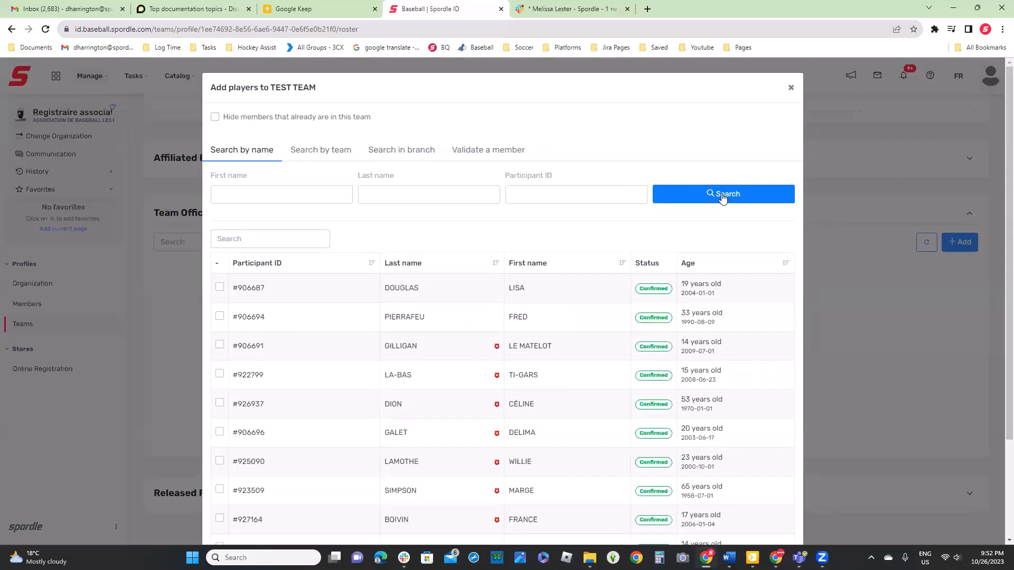
left_click(219, 287)
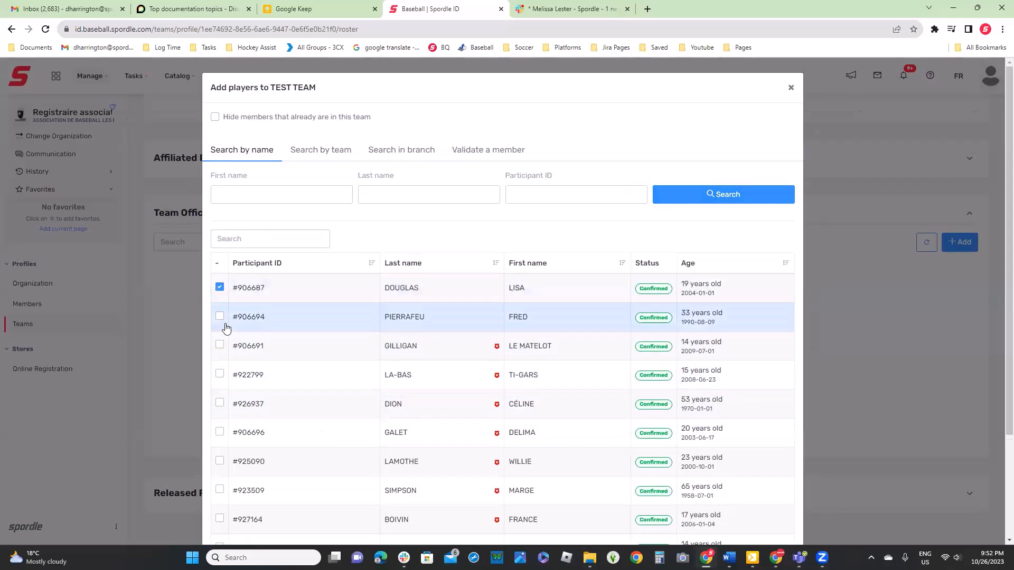
scroll(675, 416, "down", 3)
left_click(736, 511)
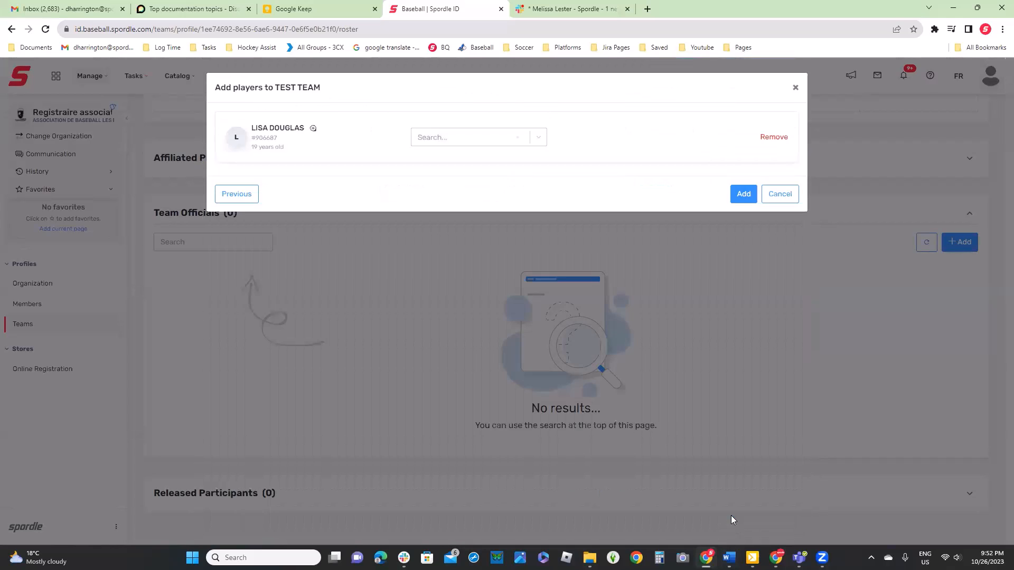
Give the selected member the Head coach position and add them to the team officials
left_click(479, 136)
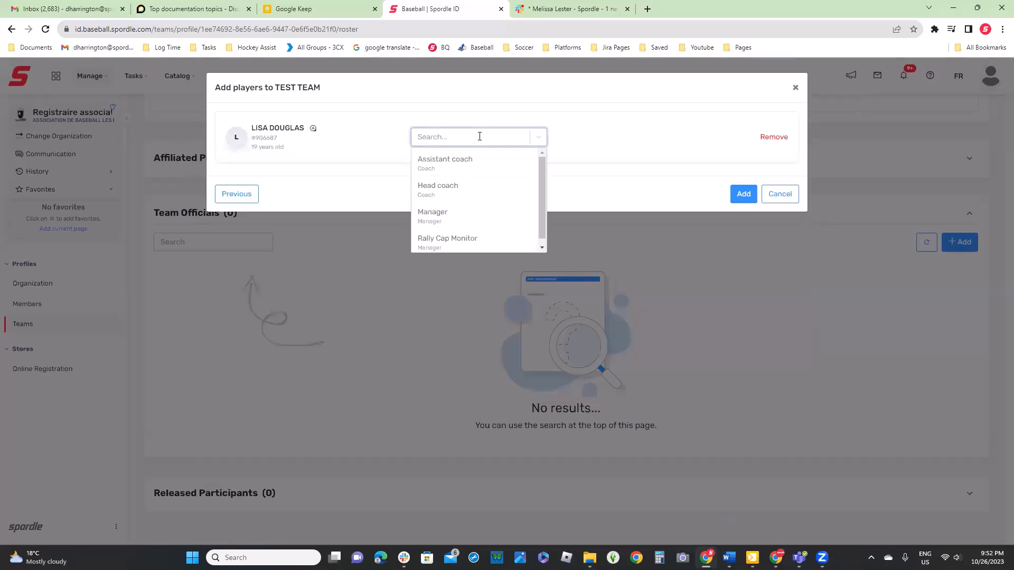
left_click(455, 184)
left_click(742, 195)
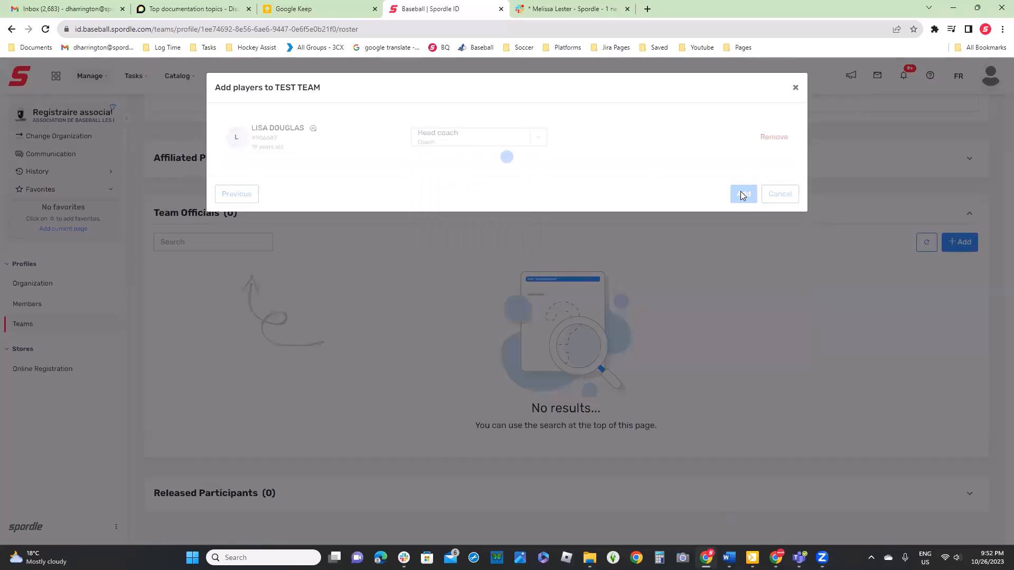
left_click(506, 213)
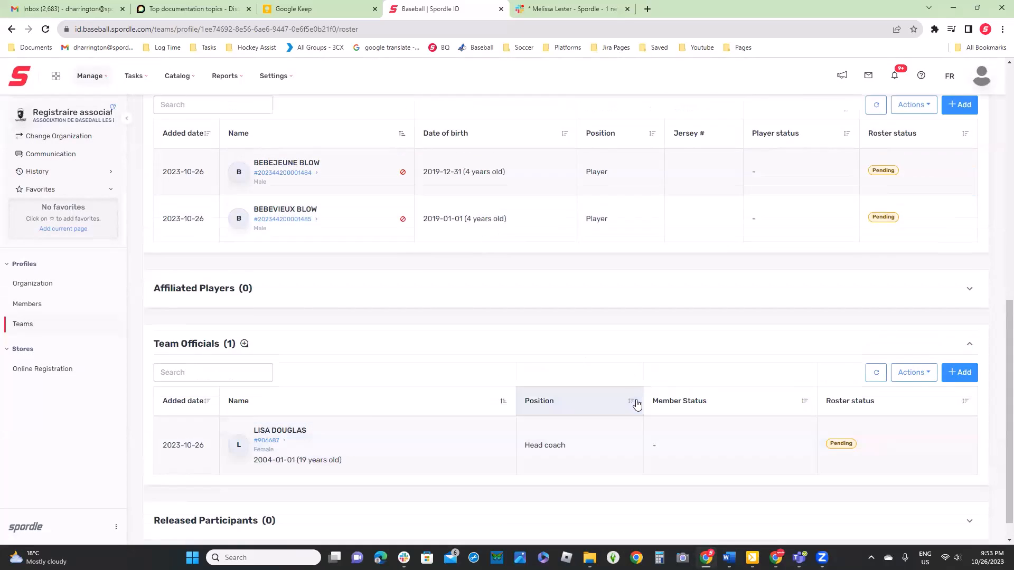
Search for active roster players by team, using season 2023 and the team ASTROS DES BEAUX PARLEURS
scroll(629, 407, "up", 4)
left_click(958, 288)
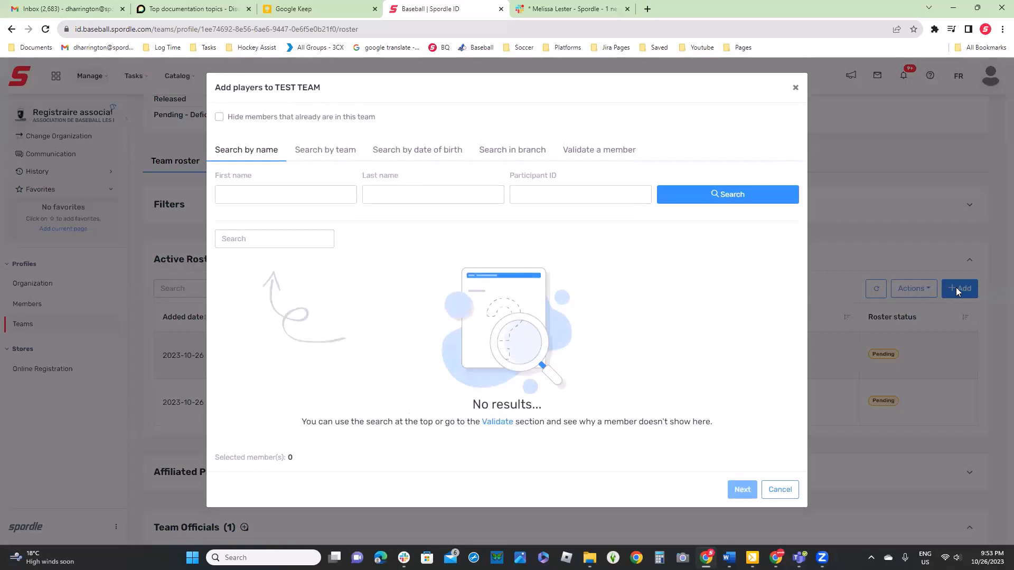
left_click(349, 154)
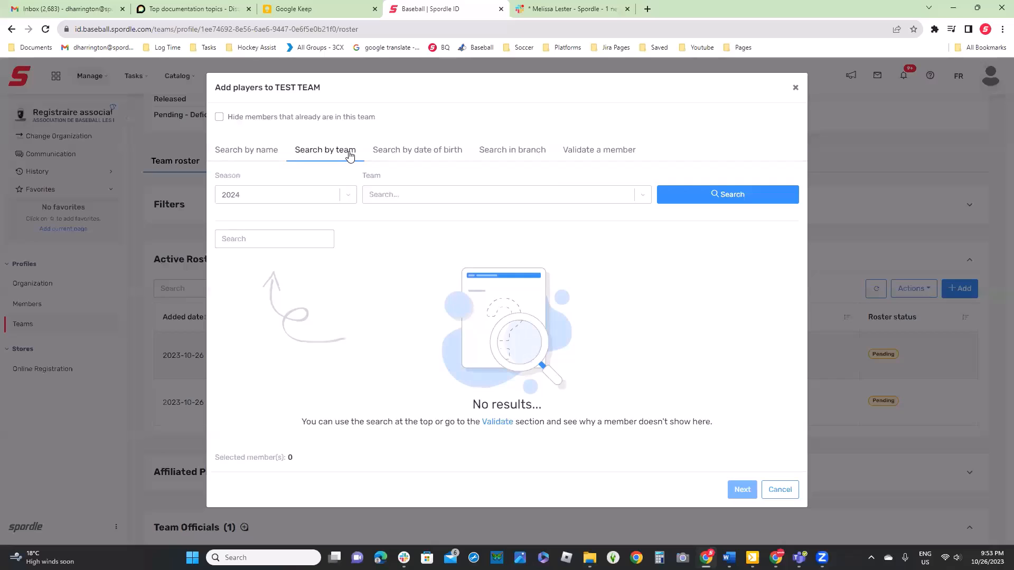
left_click(306, 196)
left_click(276, 230)
left_click(387, 191)
left_click(402, 219)
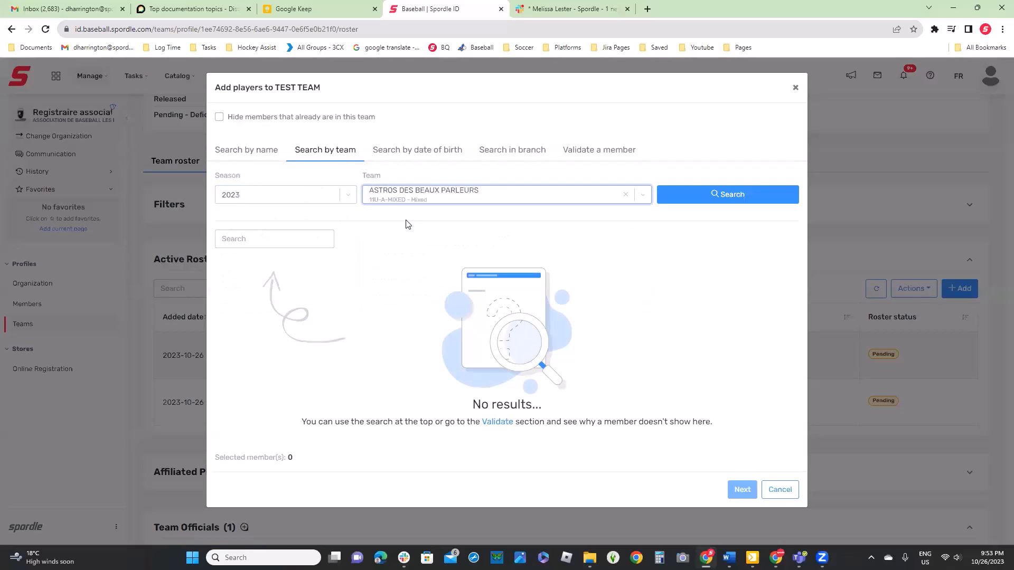
left_click(660, 200)
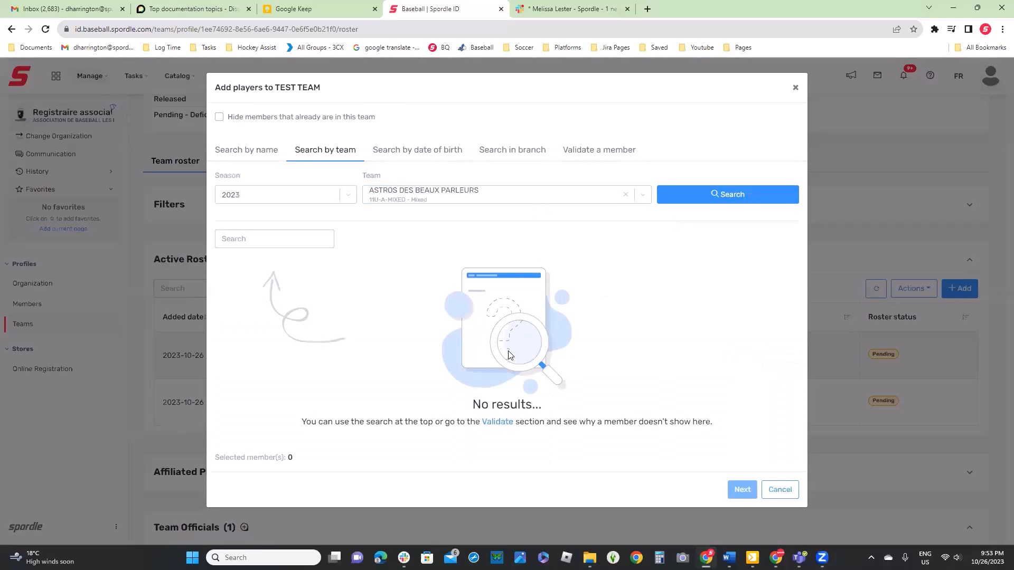
Look through the date of birth, name and member validation options for finding players to add
left_click(416, 152)
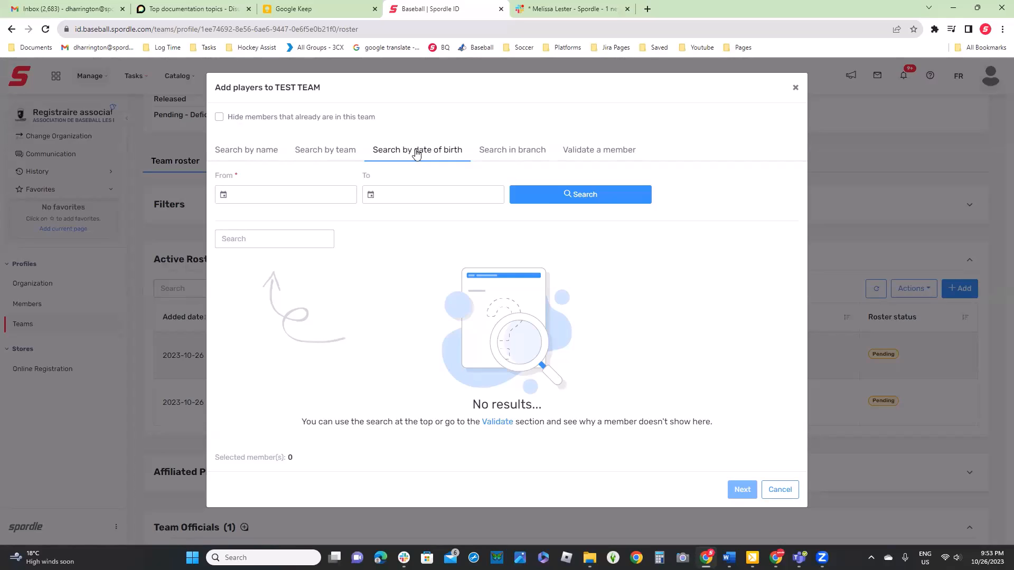
left_click(248, 153)
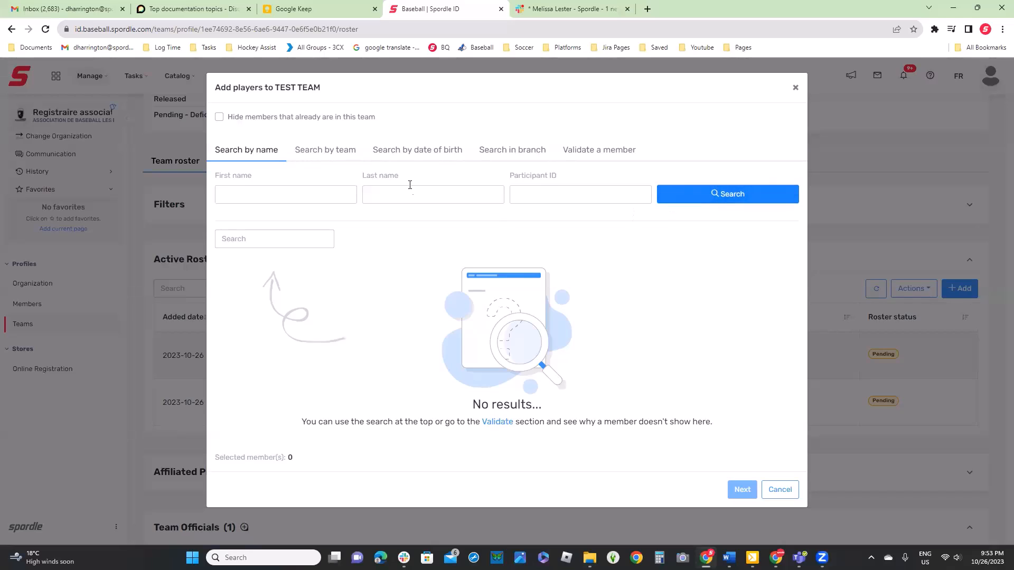
left_click(406, 147)
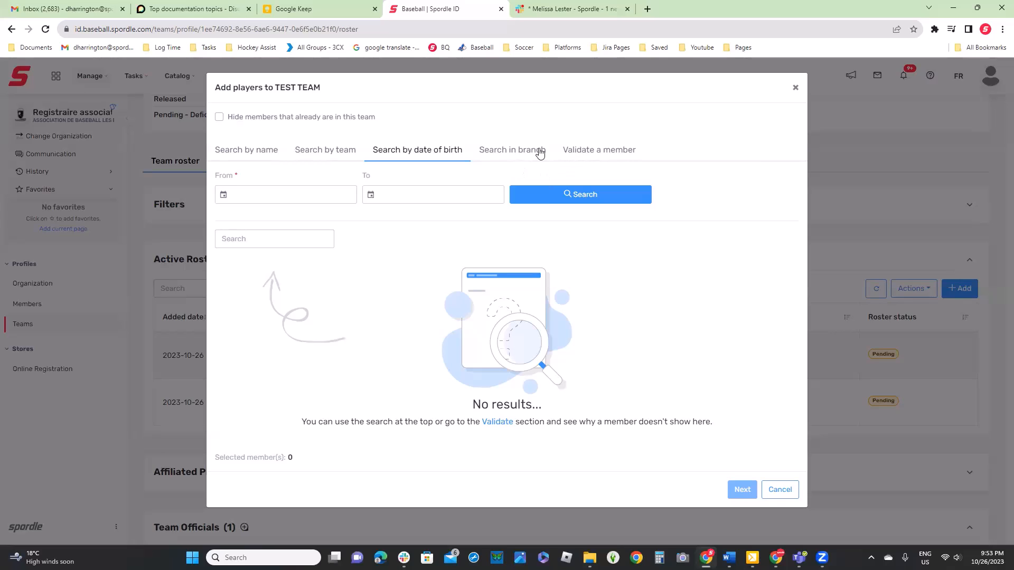
left_click(624, 152)
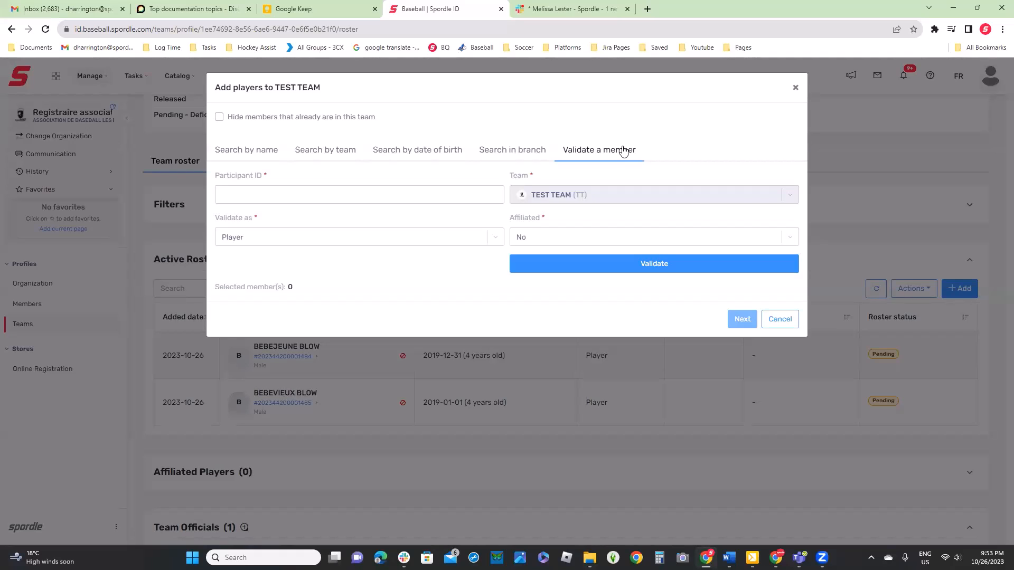
Search by name for a player to add, entering only the person's first name
left_click(252, 150)
left_click(287, 195)
type("kendra")
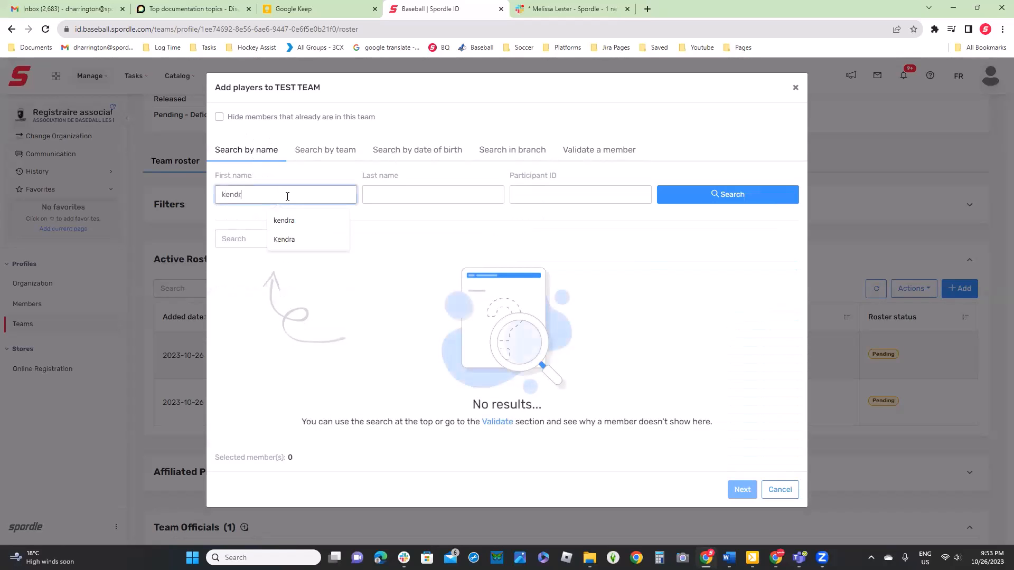
left_click(734, 195)
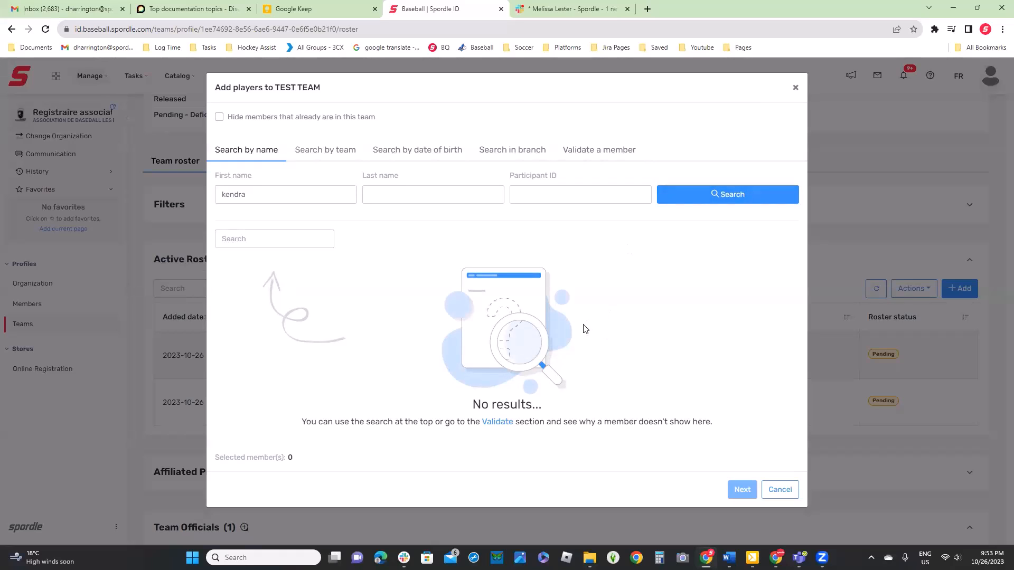
Try to validate a non-affiliated member as Player for TEST TEAM using a saved participant ID, and close the dialog
left_click(617, 153)
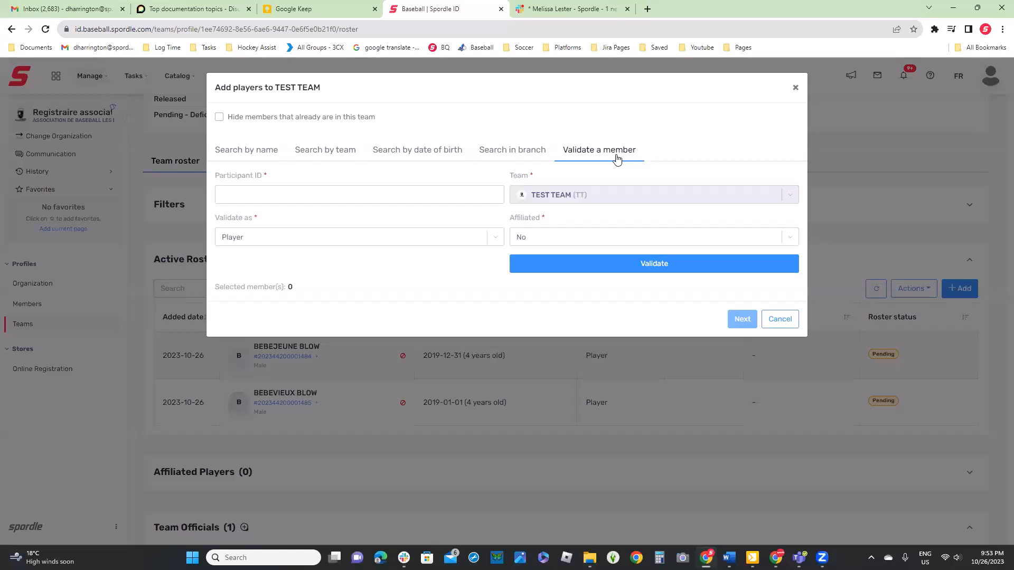
left_click(358, 195)
left_click(326, 228)
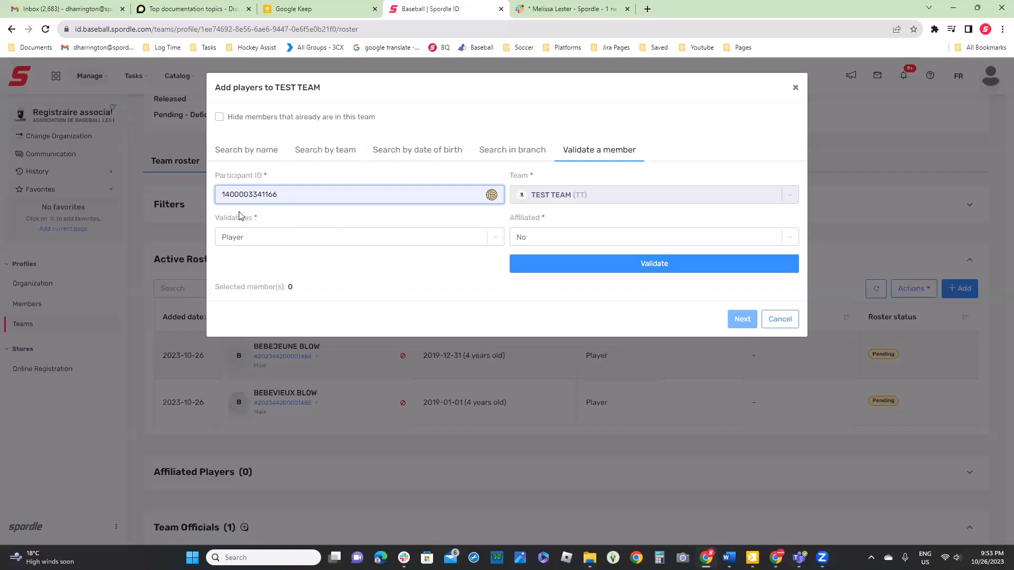
left_click(634, 264)
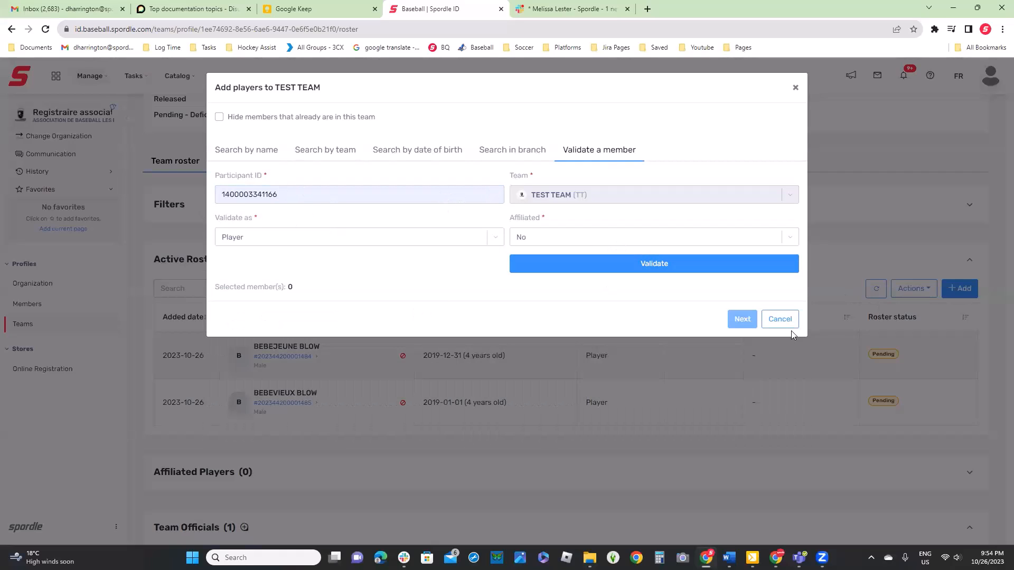
left_click(795, 87)
Open the quick view of the first member in the organization's members list to get the participant ID
left_click(29, 304)
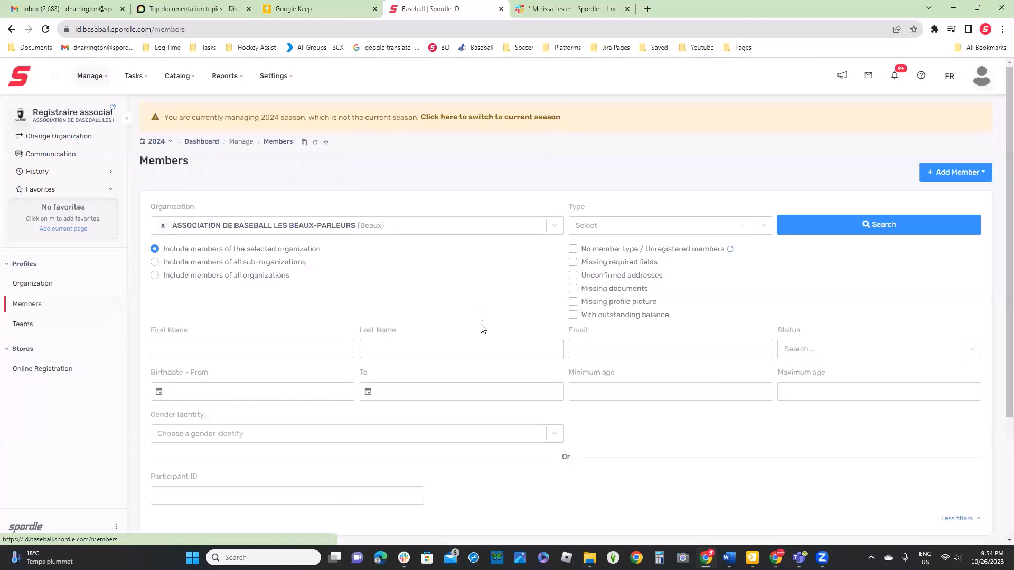
scroll(720, 389, "down", 3)
scroll(604, 381, "down", 2)
left_click(500, 385)
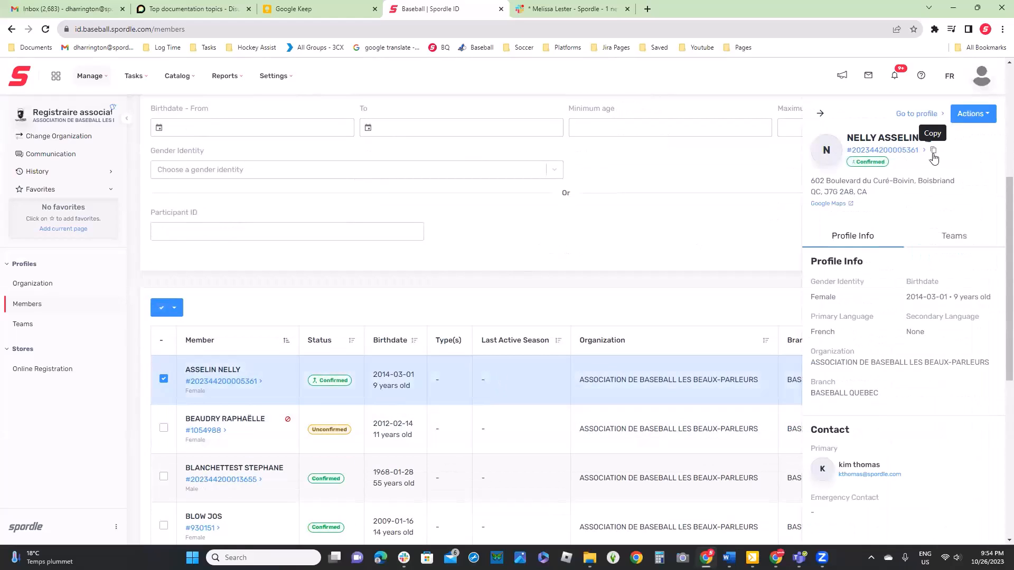
Return to the teams list and open TEST TEAM's full profile on its roster
left_click(24, 324)
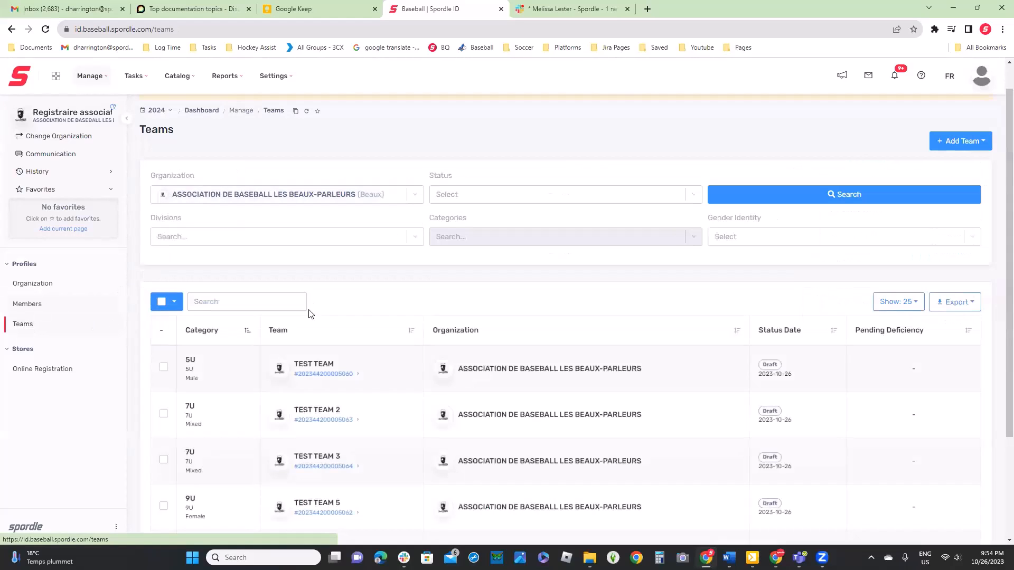
scroll(391, 375, "down", 3)
left_click(338, 238)
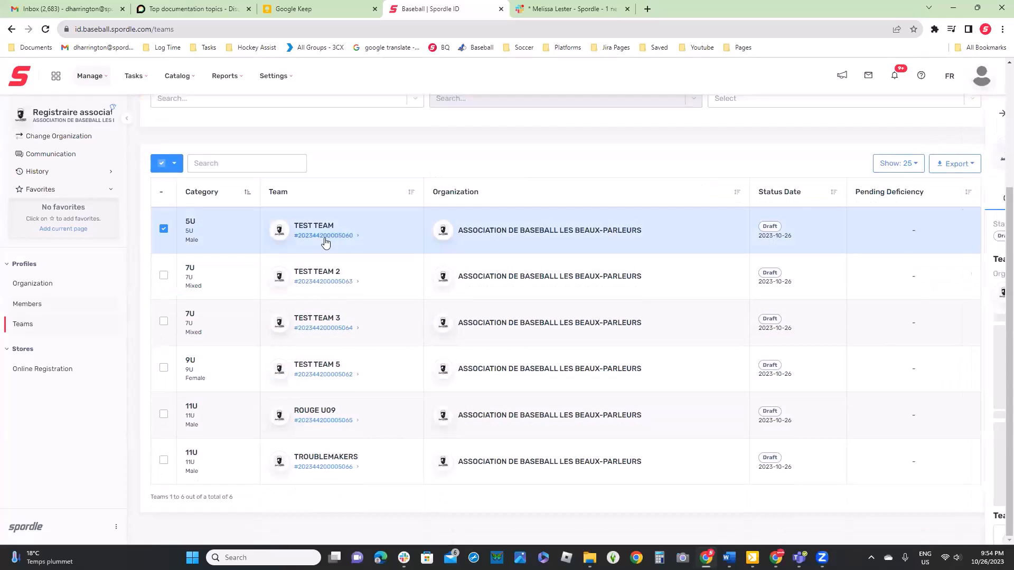
left_click(939, 117)
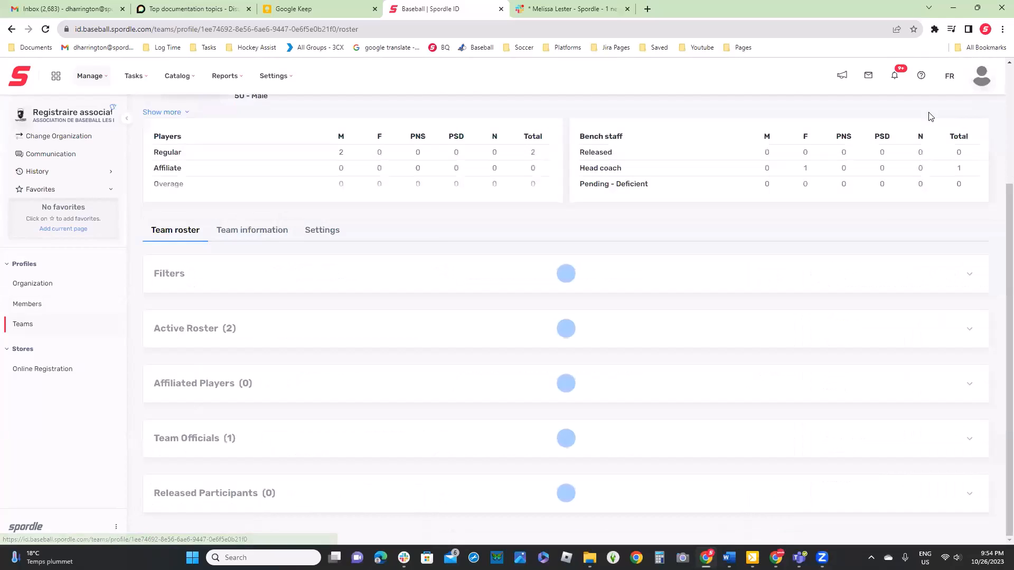
Validate the member with the copied participant ID as a non-affiliated Player for TEST TEAM, and close the dialog
left_click(960, 350)
left_click(600, 153)
left_click(377, 195)
key("ctrl+v")
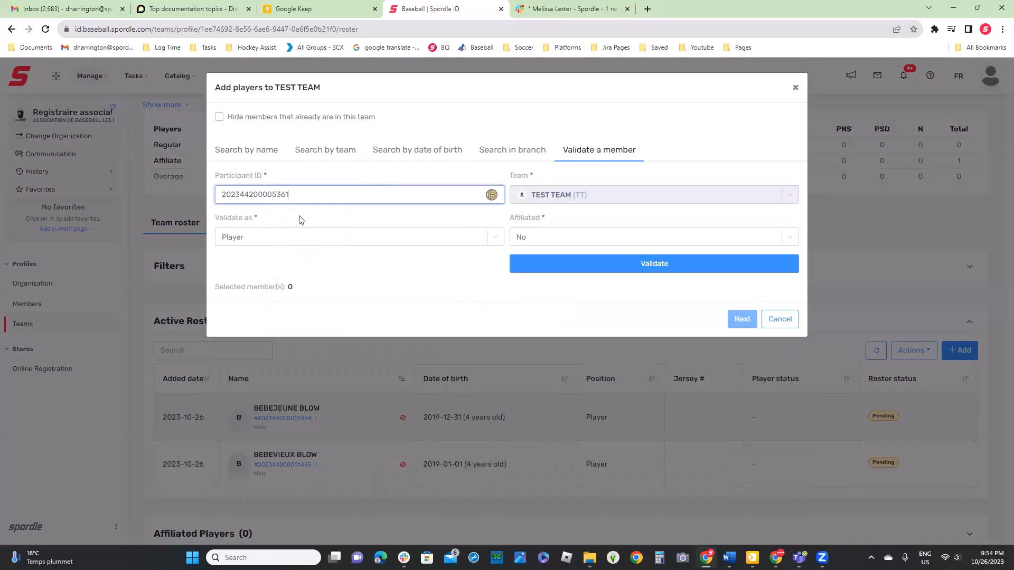
left_click(304, 242)
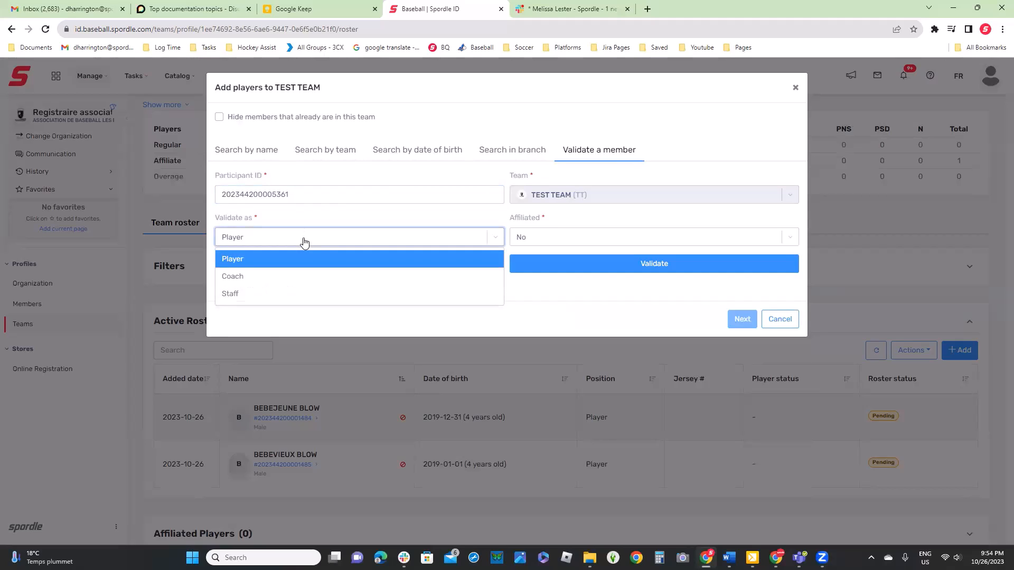
left_click(338, 215)
left_click(639, 238)
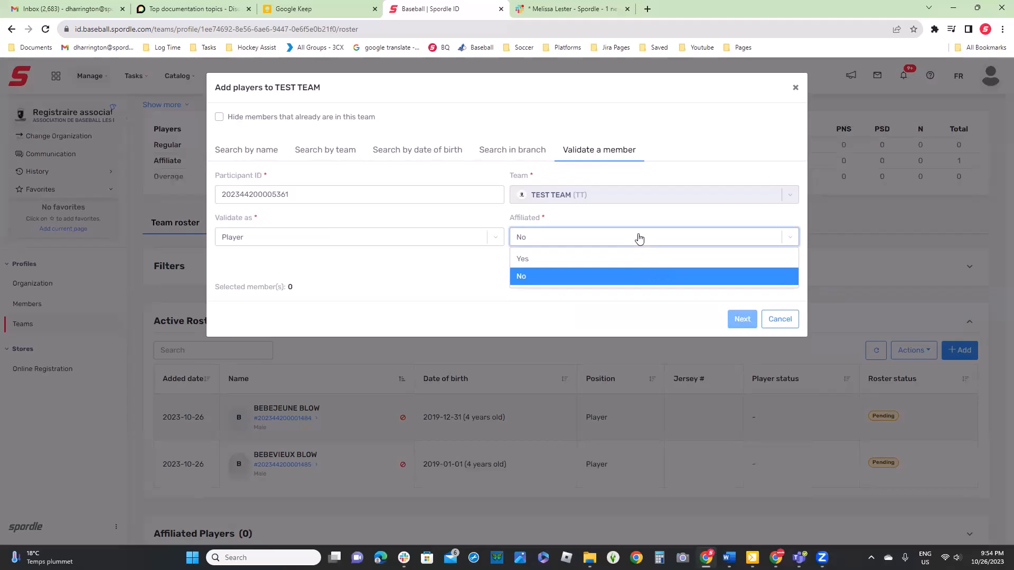
left_click(455, 278)
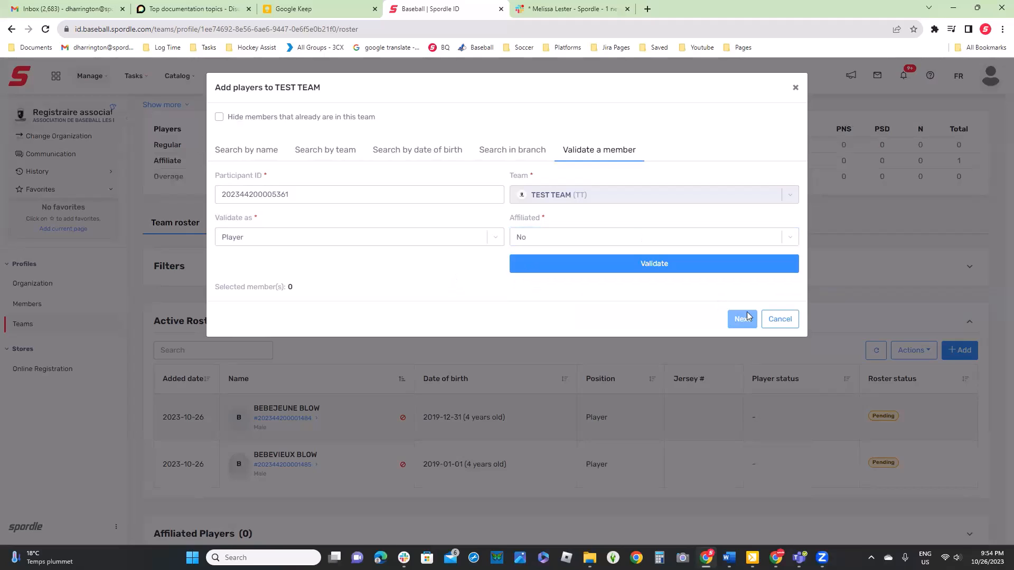
left_click(685, 270)
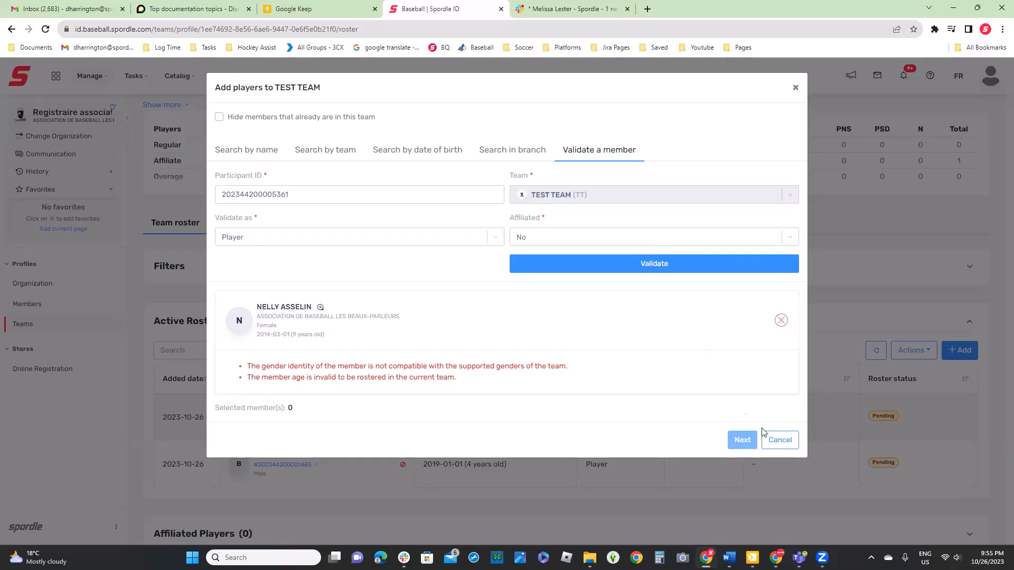
left_click(779, 440)
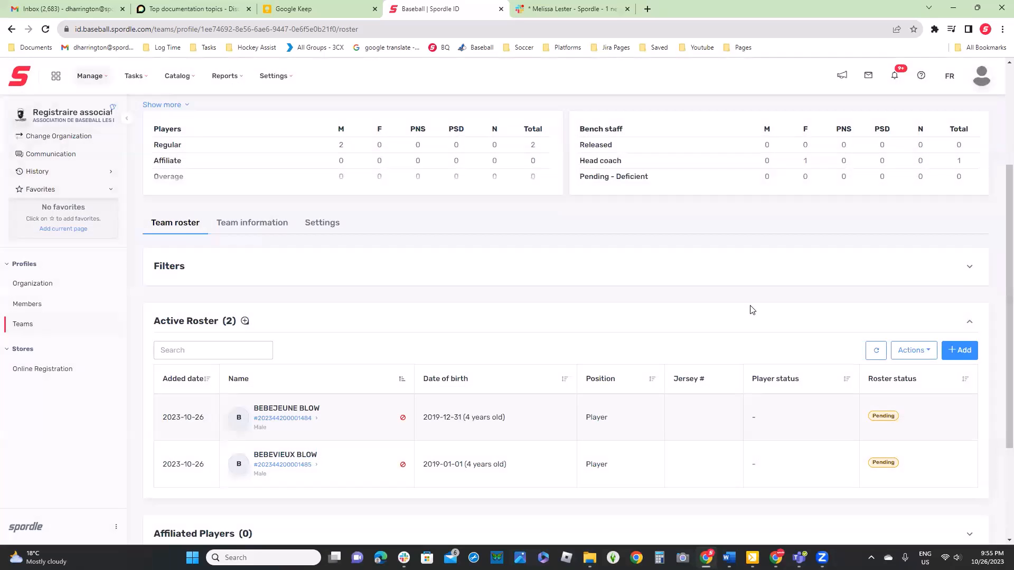
Check the restriction icon beside the first active player and the actions available for TEST TEAM's active roster
scroll(752, 310, "down", 2)
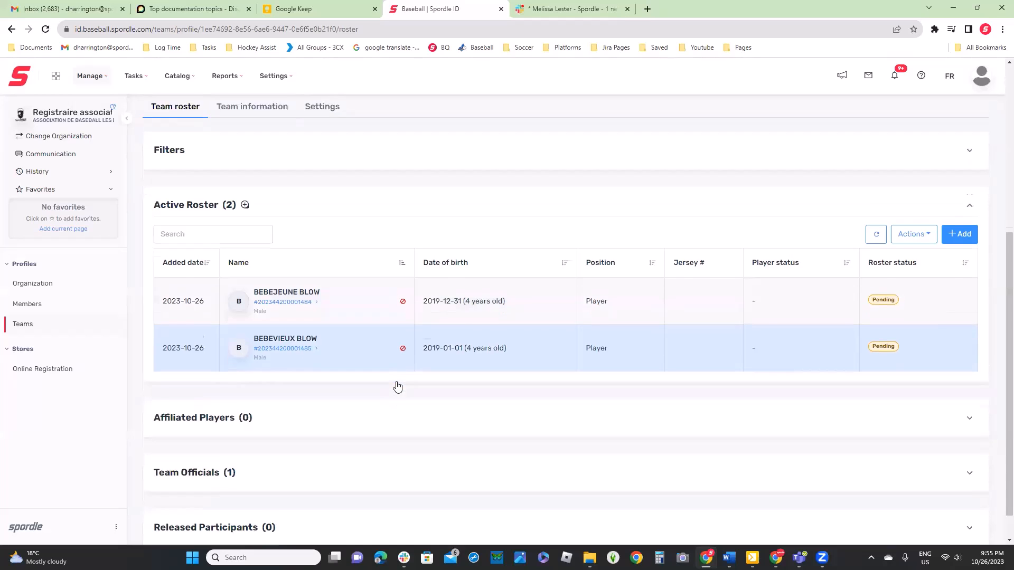
scroll(398, 382, "down", 1)
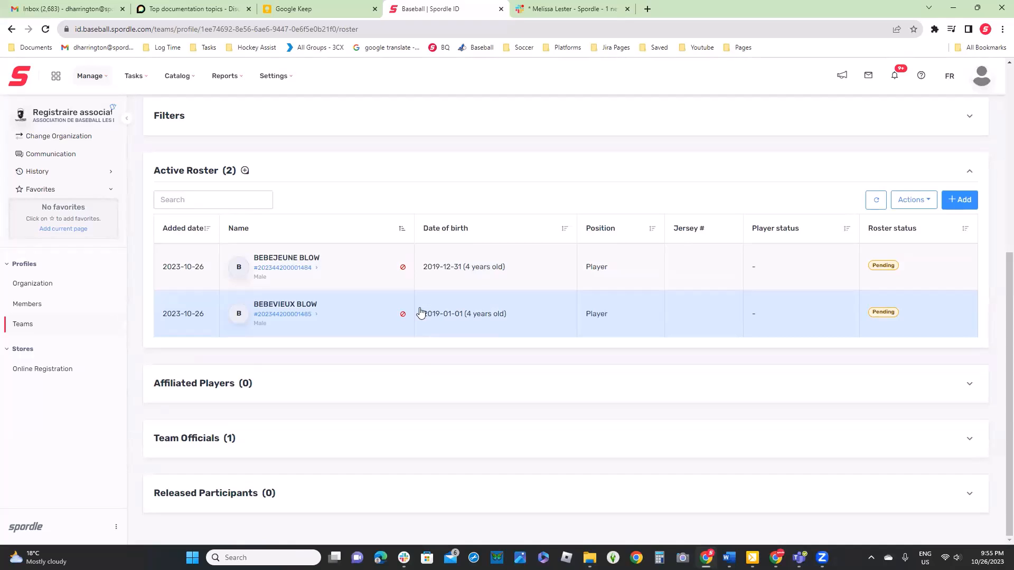
mouse_move(401, 272)
left_click(922, 203)
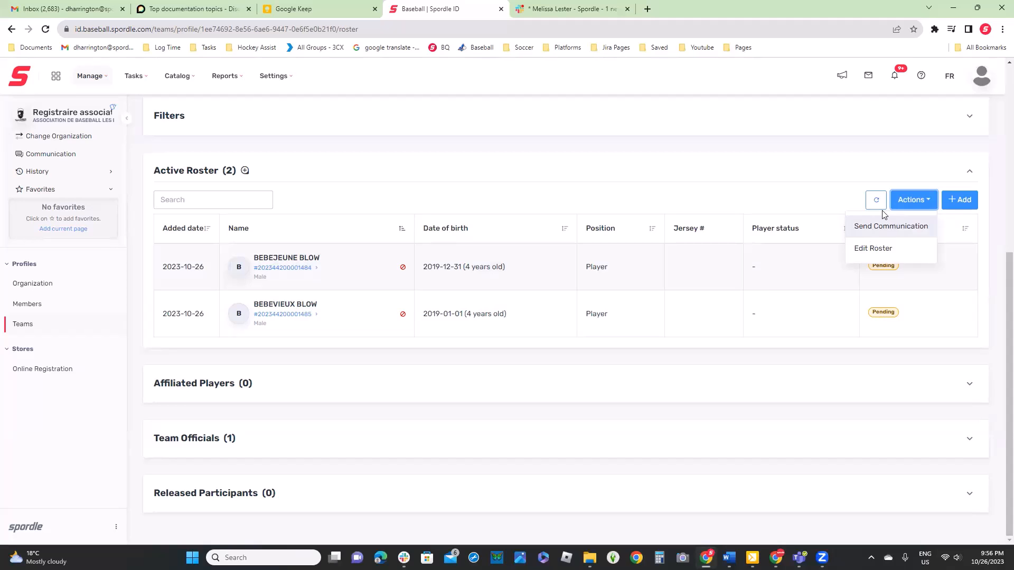
left_click(705, 179)
left_click(479, 344)
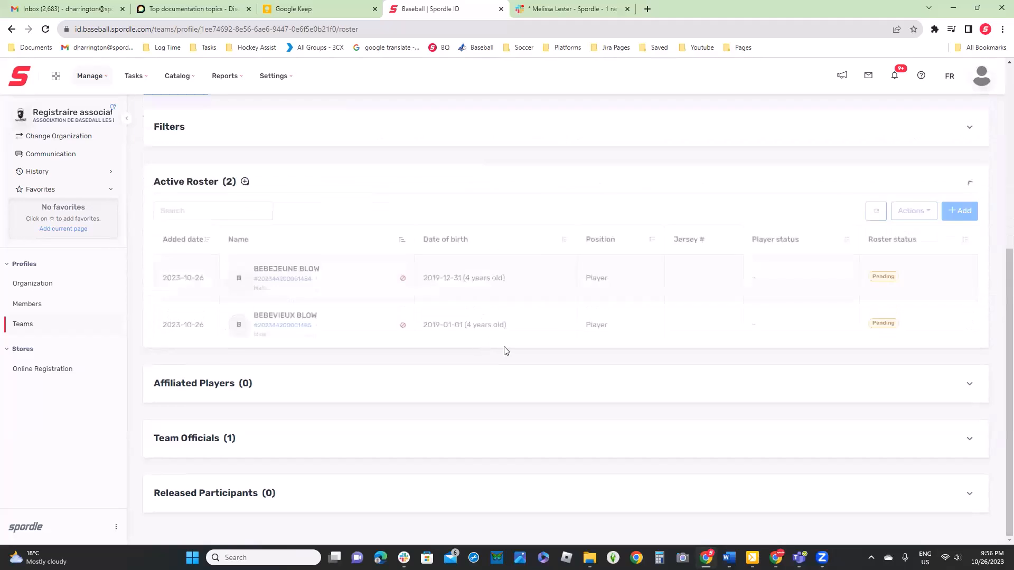
Start a communication to the active roster, remove the second player from the recipients, open the message form, and cancel it
left_click(912, 205)
left_click(912, 227)
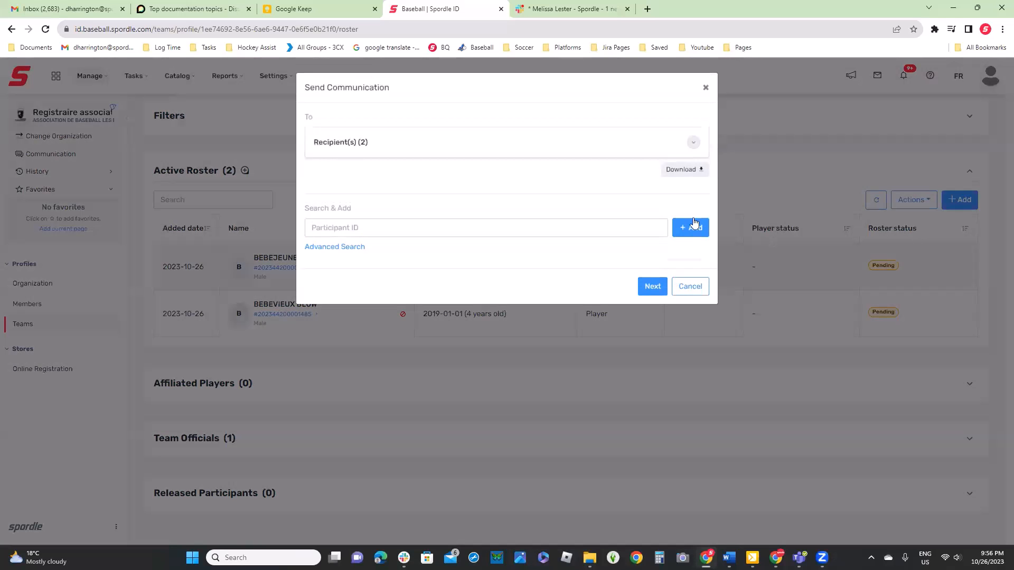
left_click(628, 145)
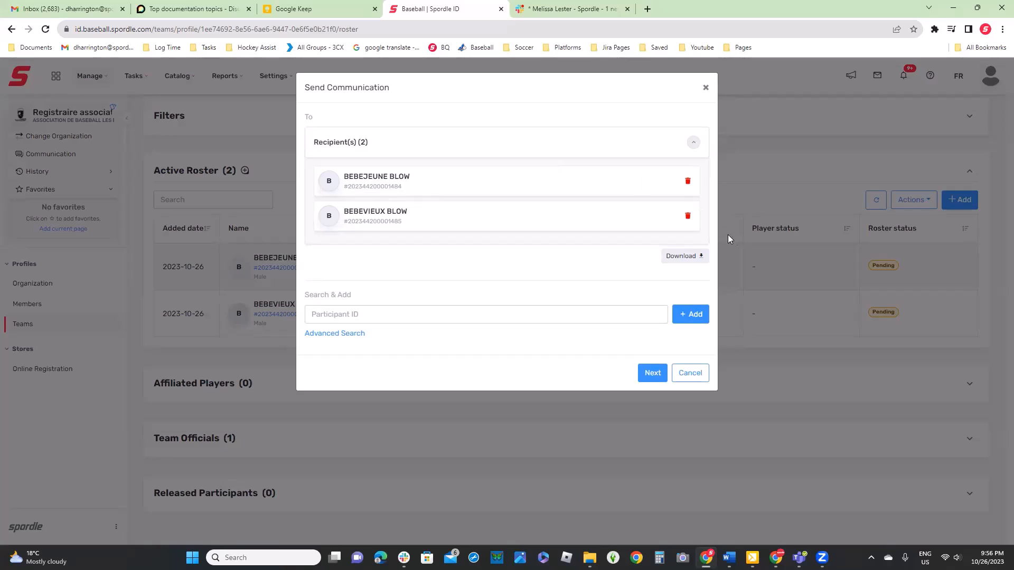
left_click(687, 216)
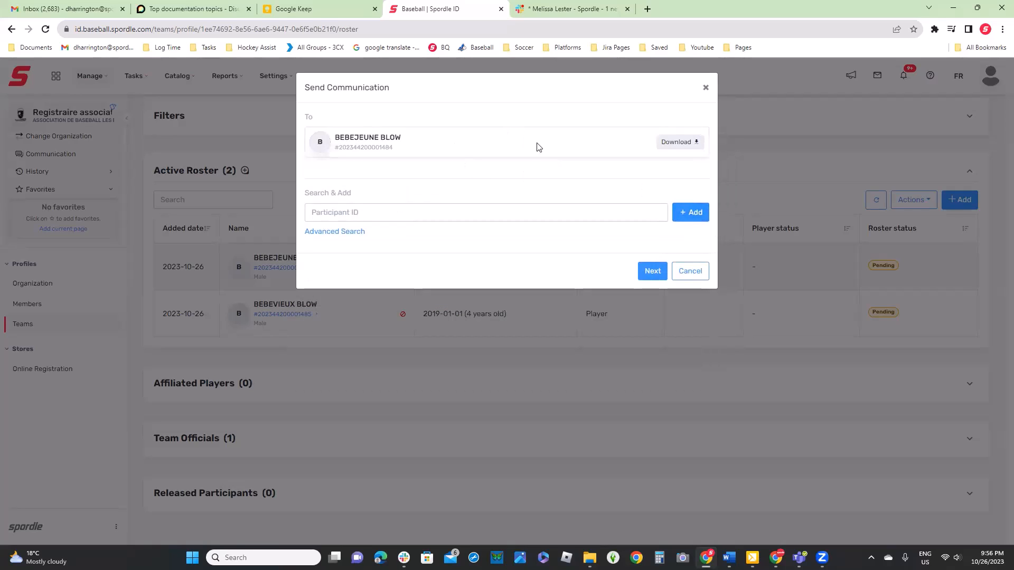
left_click(653, 272)
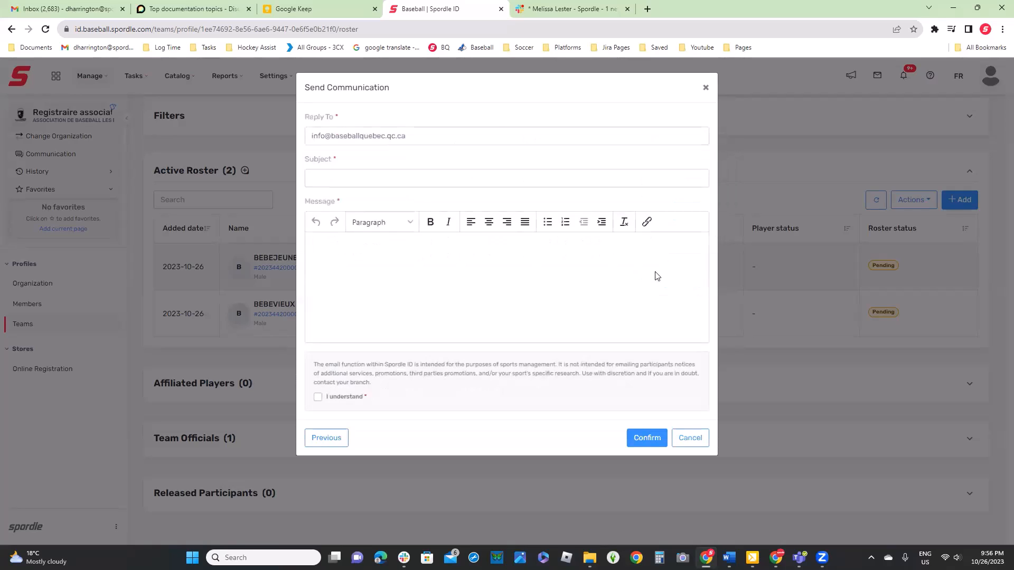
left_click(687, 437)
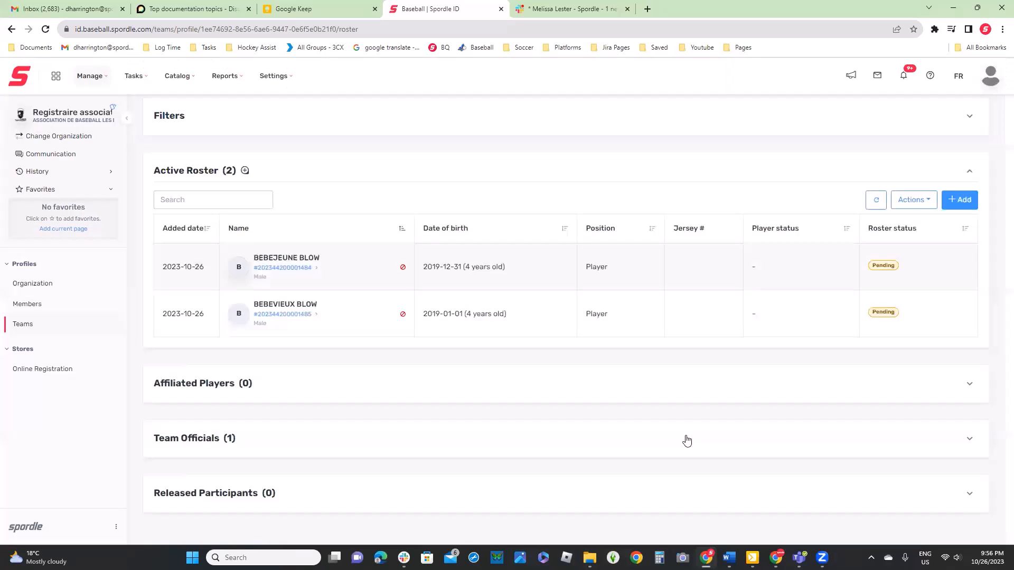
Expand the team officials section, start a communication to its head coach, and cancel it at the recipients step
left_click(593, 433)
scroll(612, 401, "down", 3)
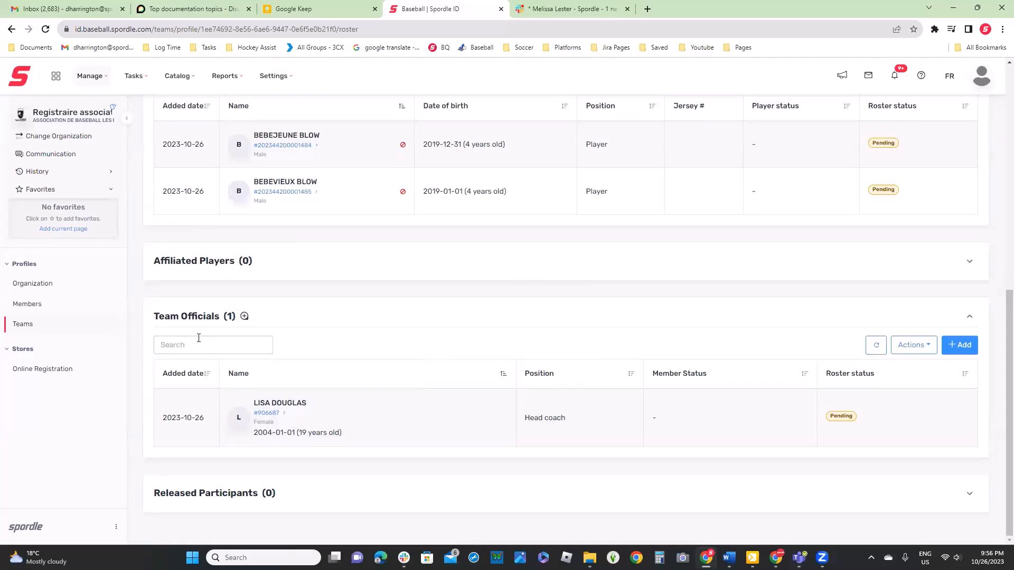
left_click(910, 348)
left_click(921, 371)
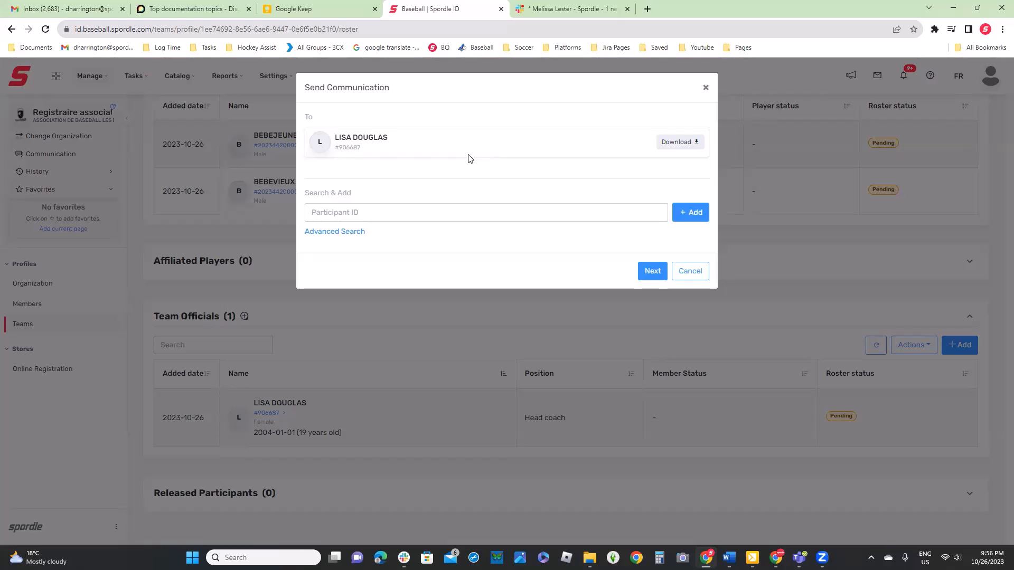
left_click(694, 274)
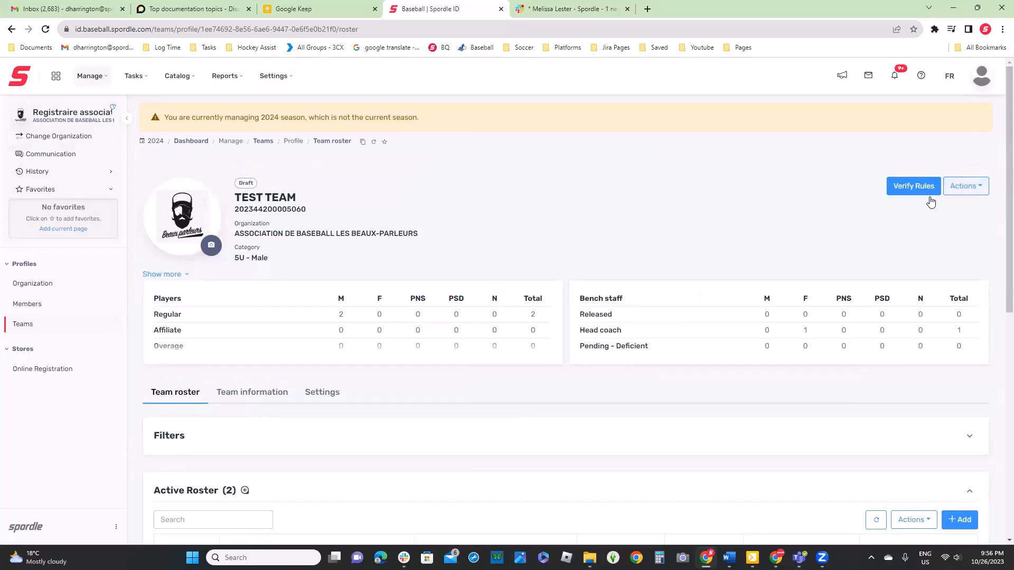
Start a communication to the whole team, remove the head coach from the recipients, and cancel it
left_click(973, 193)
left_click(946, 236)
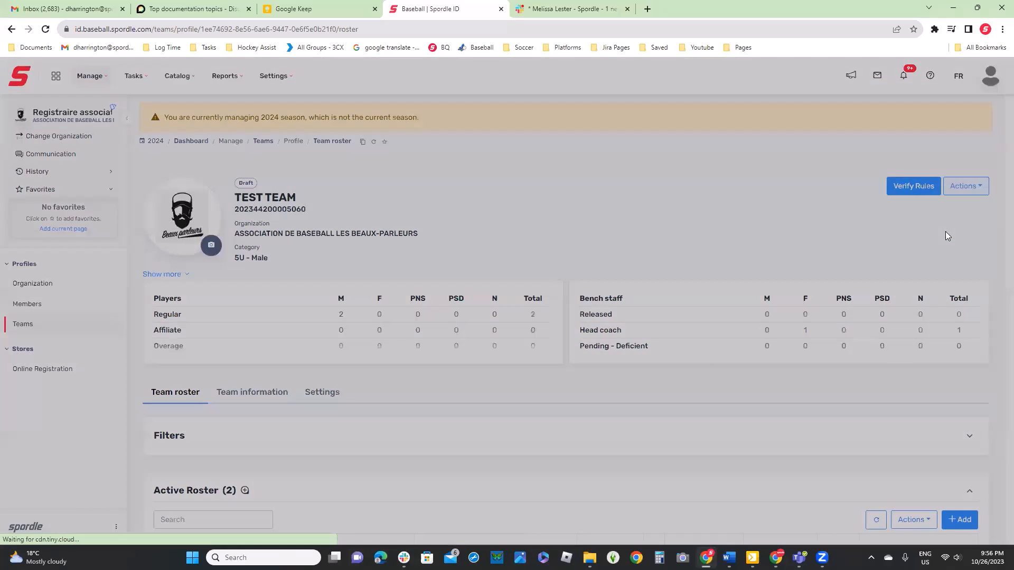
left_click(676, 146)
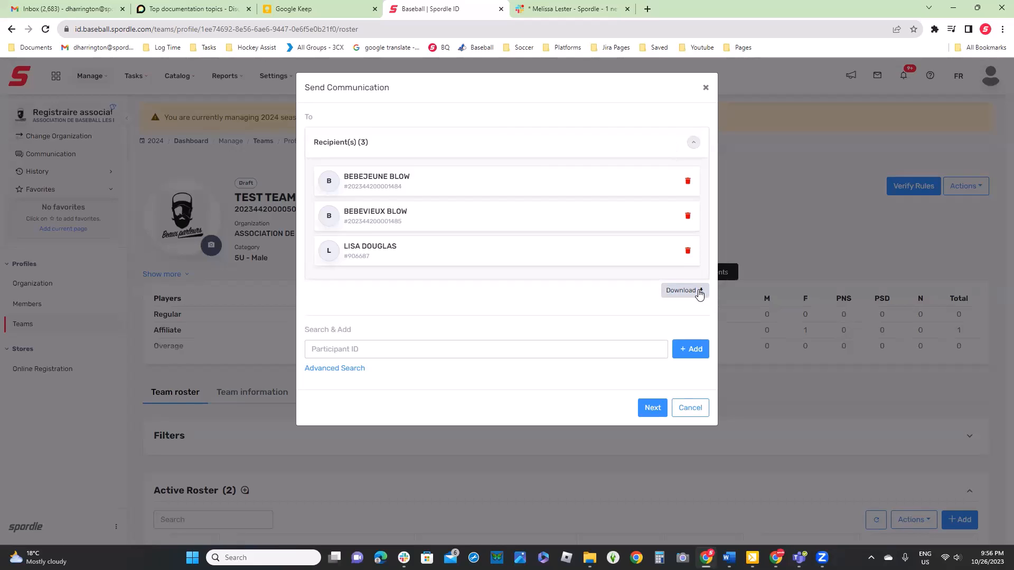
left_click(687, 252)
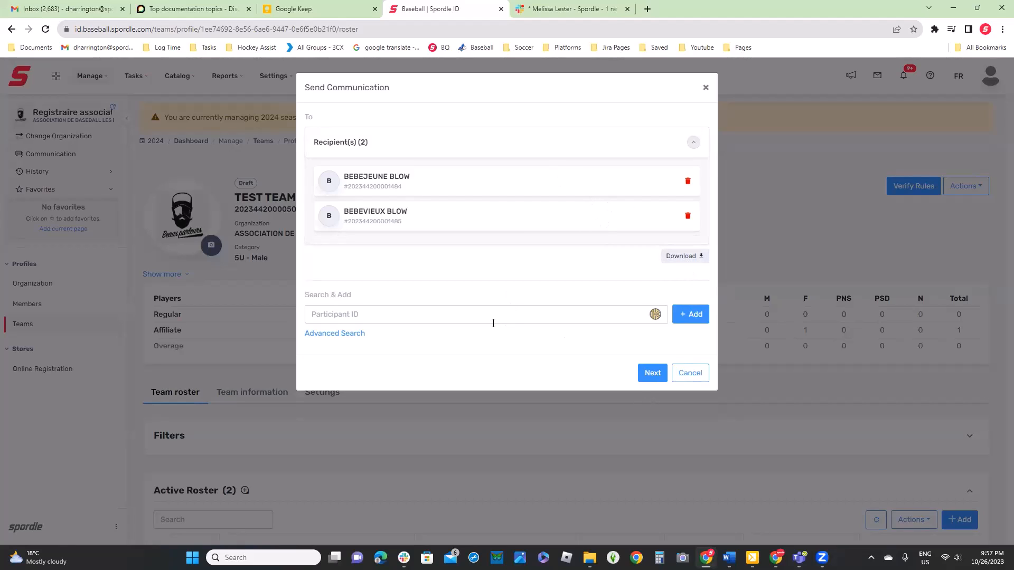
left_click(705, 379)
Open TEST TEAM's active roster for editing positions and jersey numbers
scroll(707, 384, "down", 5)
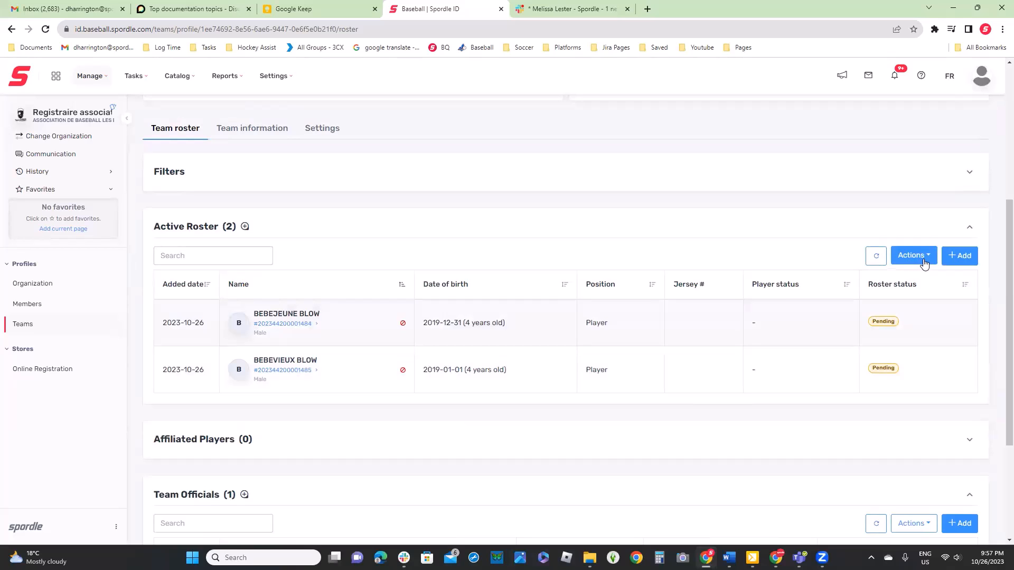
left_click(923, 263)
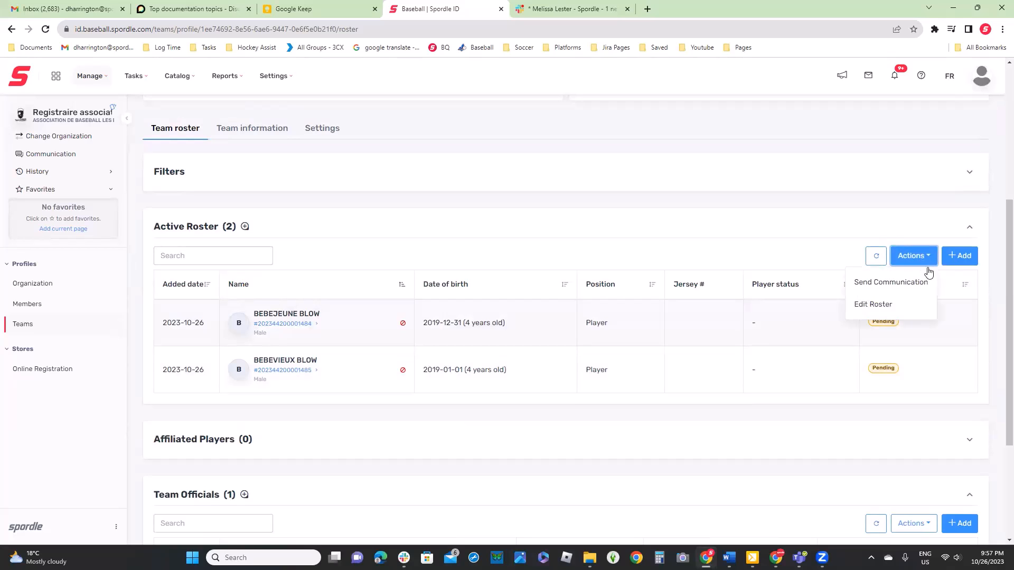
left_click(884, 307)
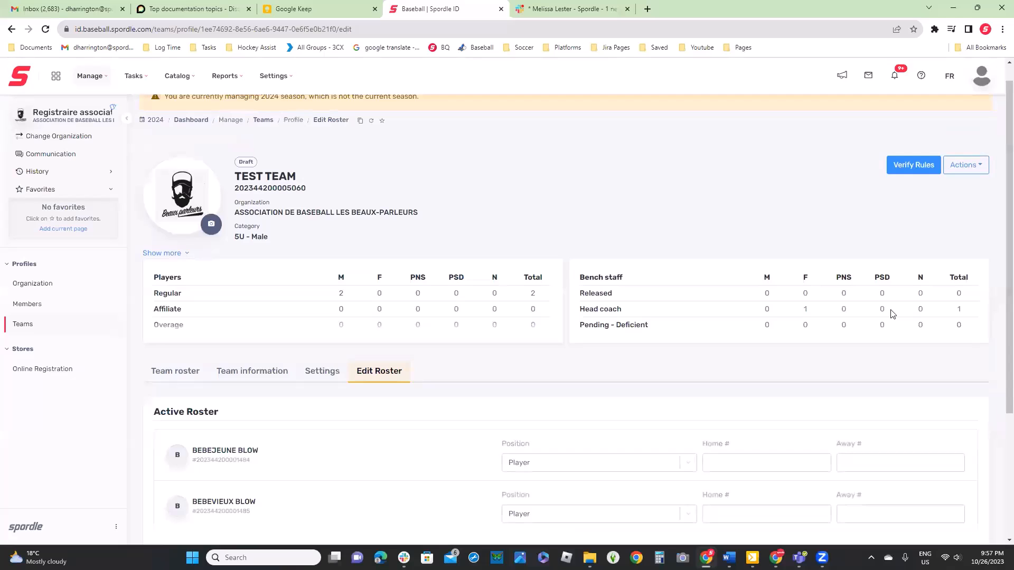
scroll(870, 309, "down", 3)
scroll(870, 310, "down", 1)
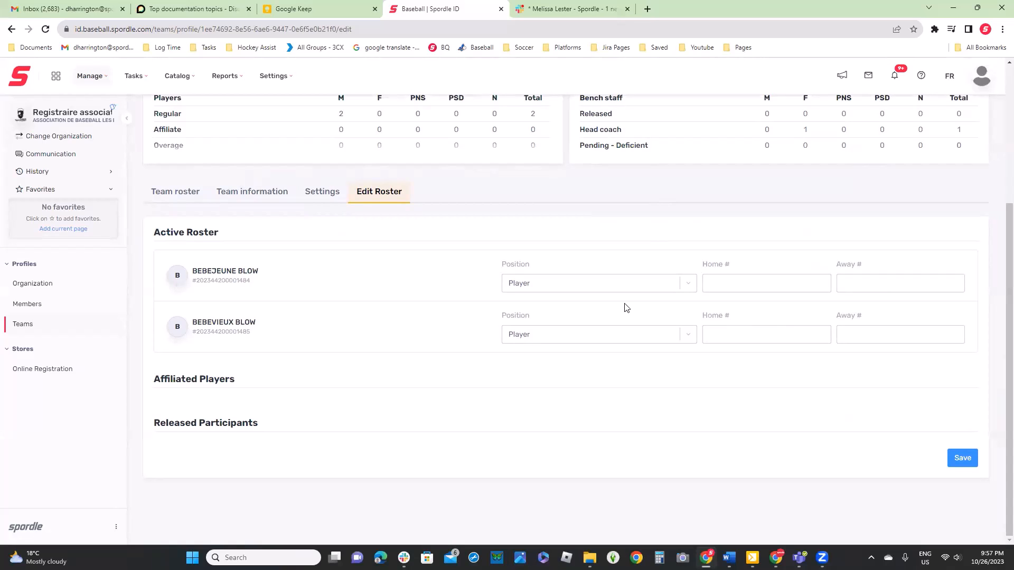
Set the home jersey number to 13 for the first player and 14 for the second, and save the roster
left_click(819, 278)
type("1322")
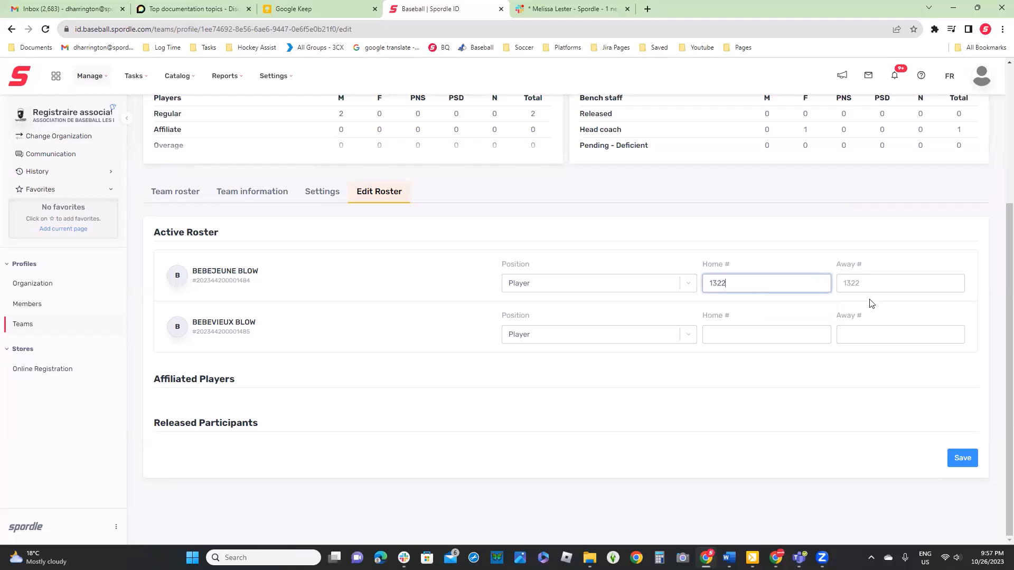
key("BackSpace")
key("BackSpace")
left_click(759, 330)
type("14")
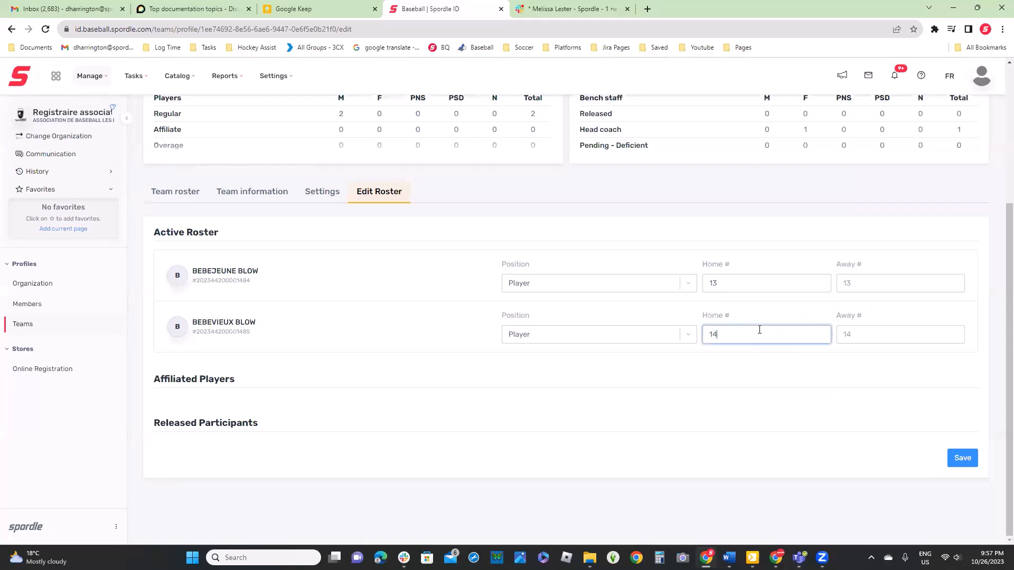
left_click(955, 457)
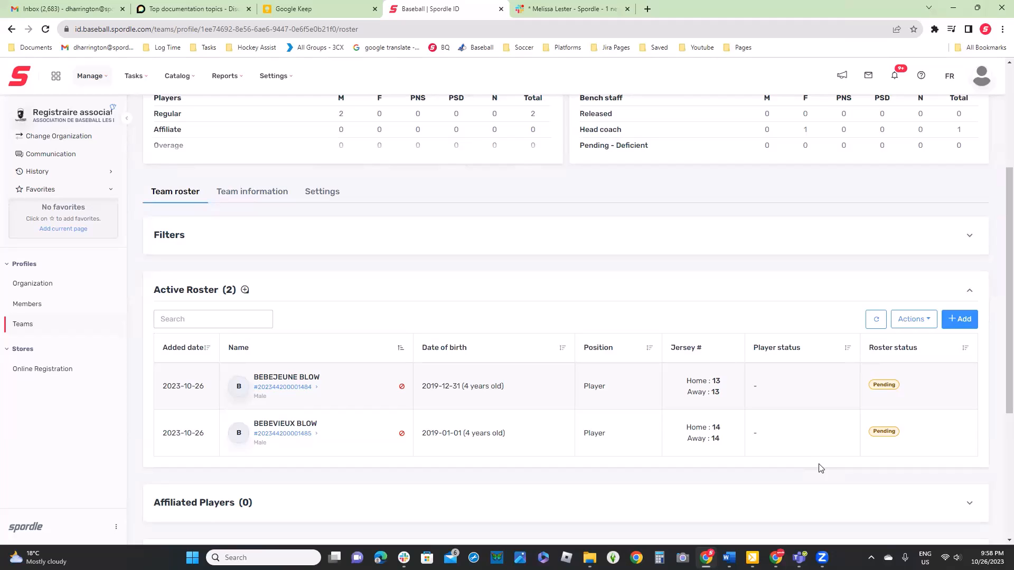
View the first active player's details panel, and briefly open the dialog for adding players to TEST TEAM
left_click(787, 393)
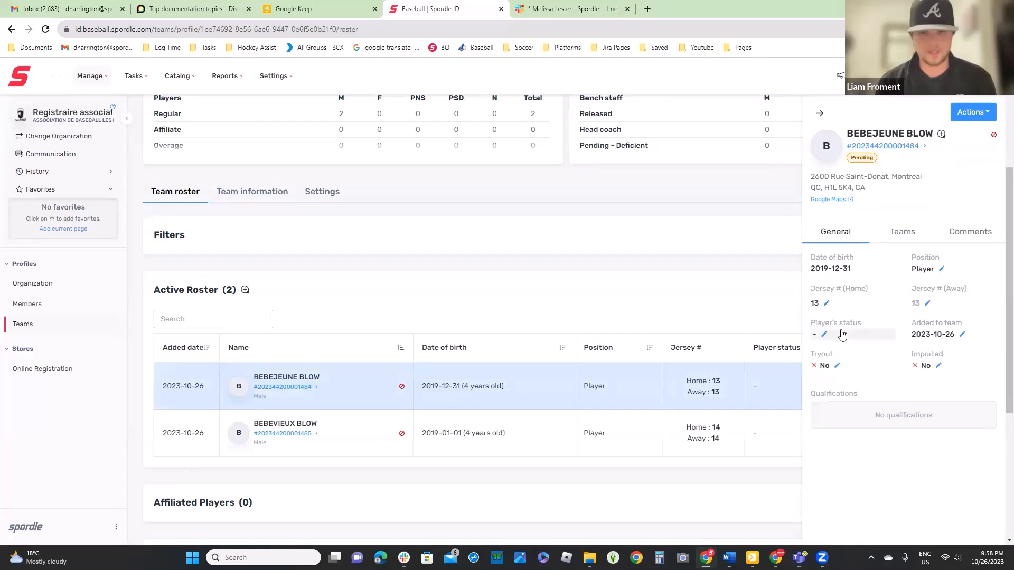
left_click(752, 281)
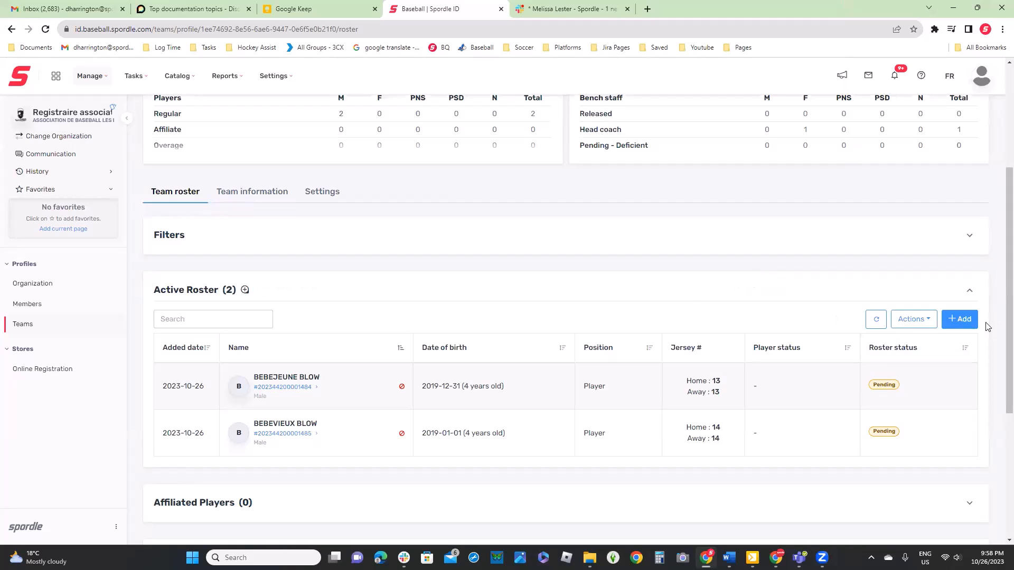
left_click(958, 320)
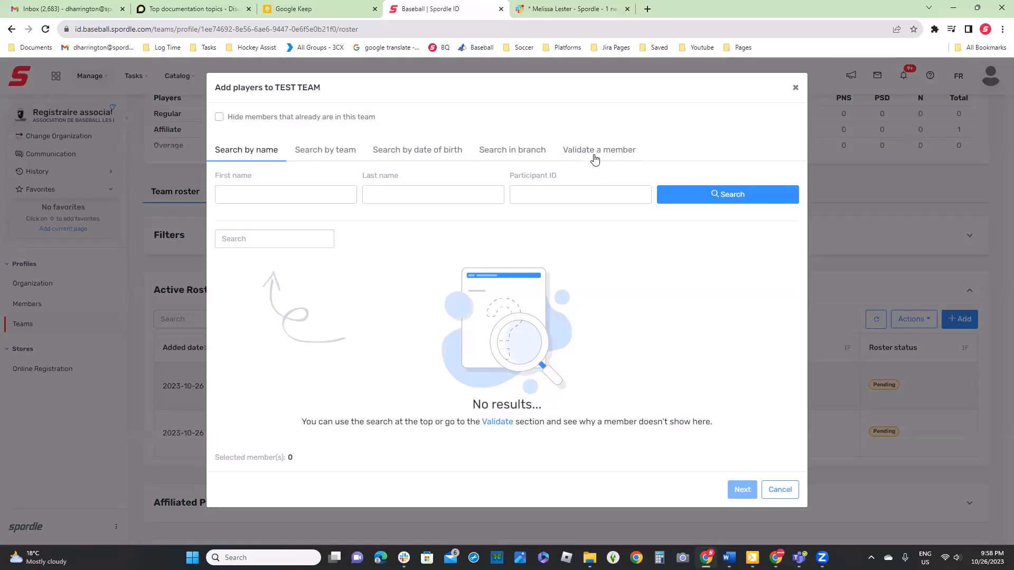
left_click(795, 87)
Open the Members page, enter a minimum age of 12 in the filters and clear it again
left_click(28, 306)
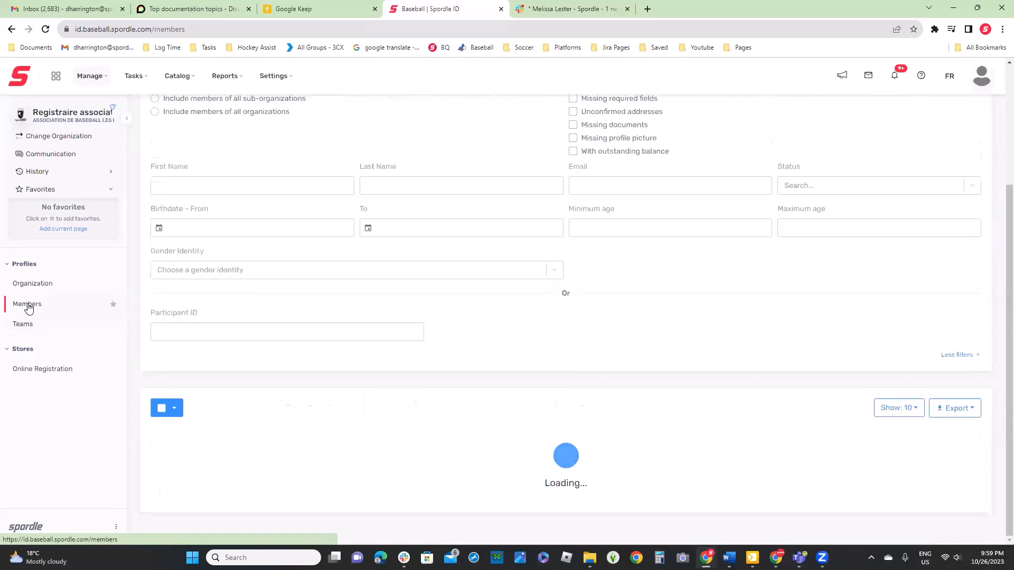
left_click(621, 188)
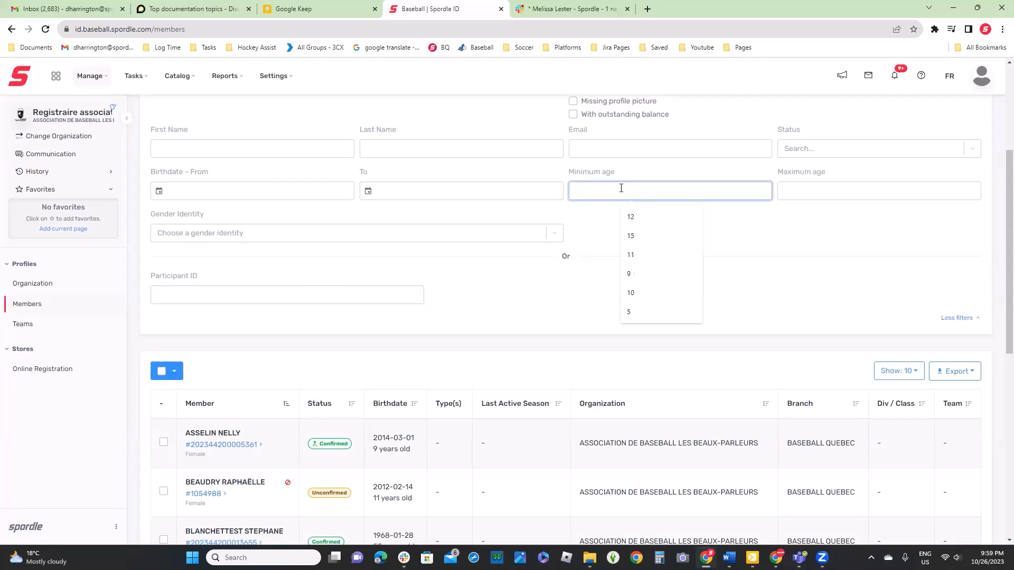
type("12")
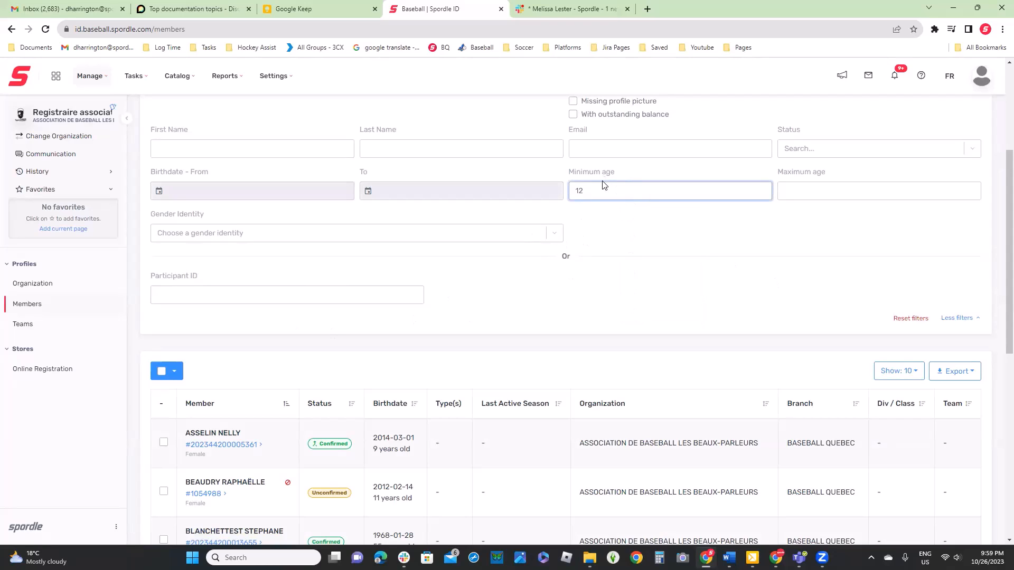
key("BackSpace")
key("BackSpace")
Look through the first page of the organization's unfiltered members list
left_click(478, 150)
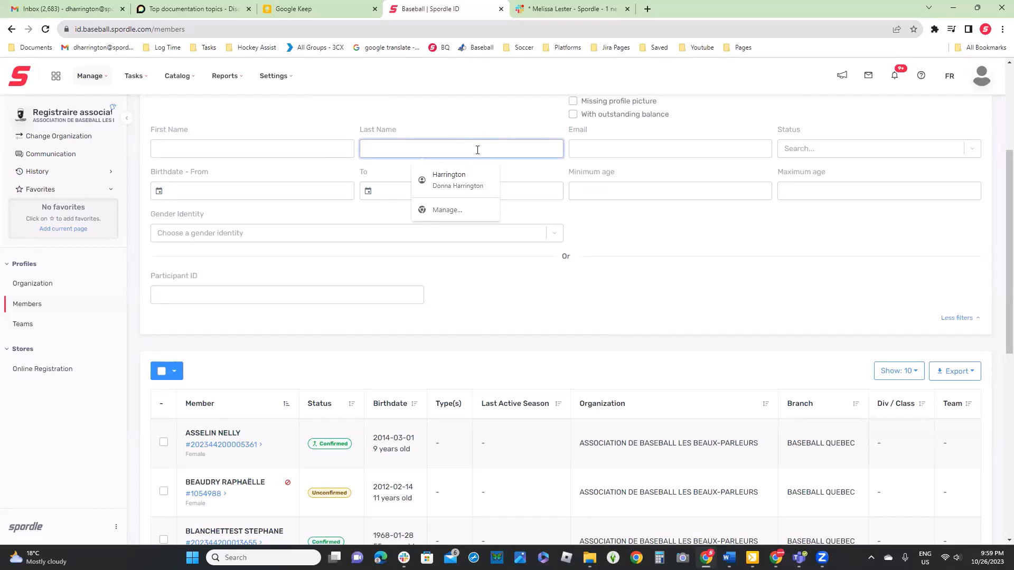
scroll(412, 321, "down", 3)
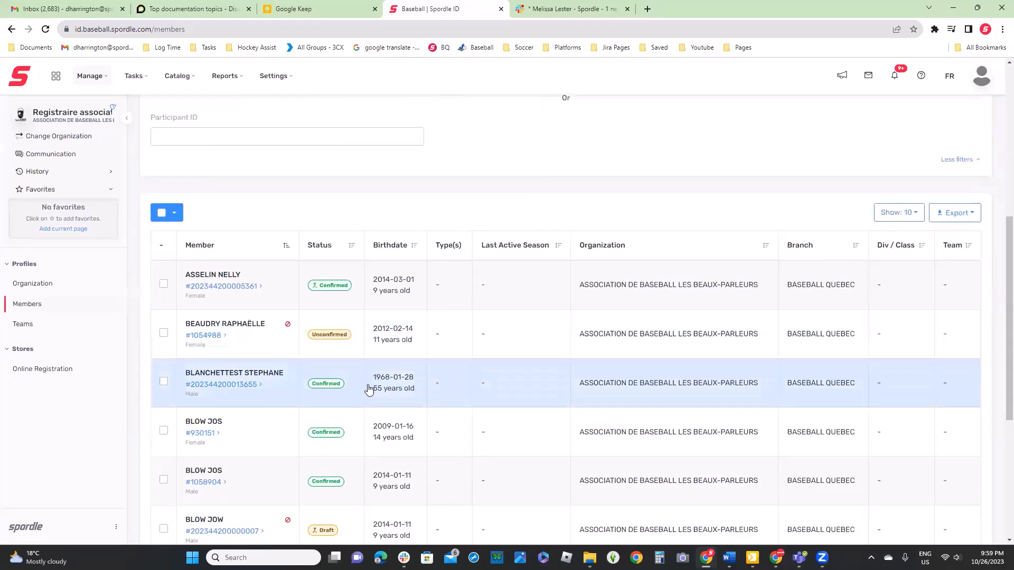
scroll(333, 422, "down", 5)
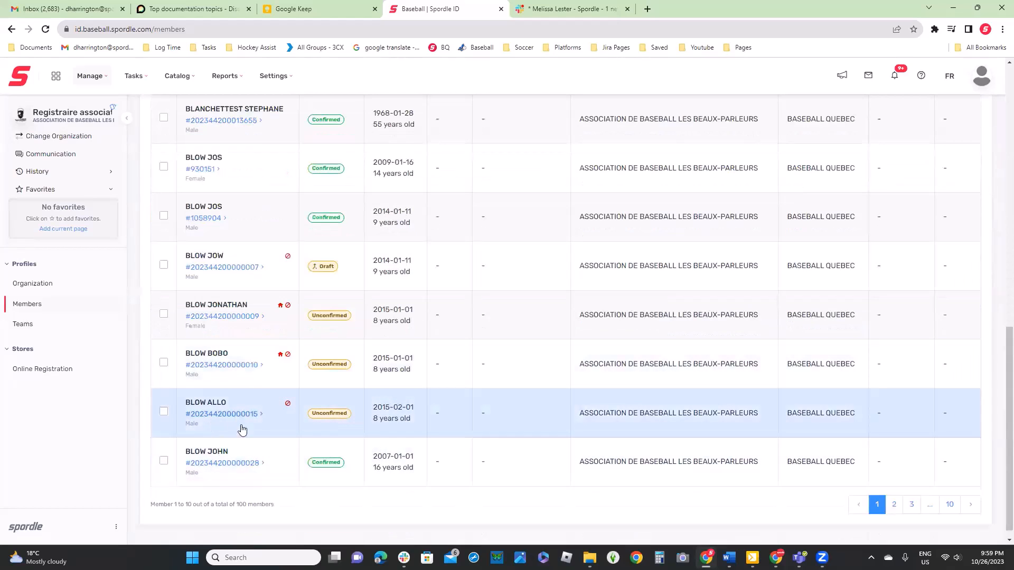
scroll(333, 157, "up", 6)
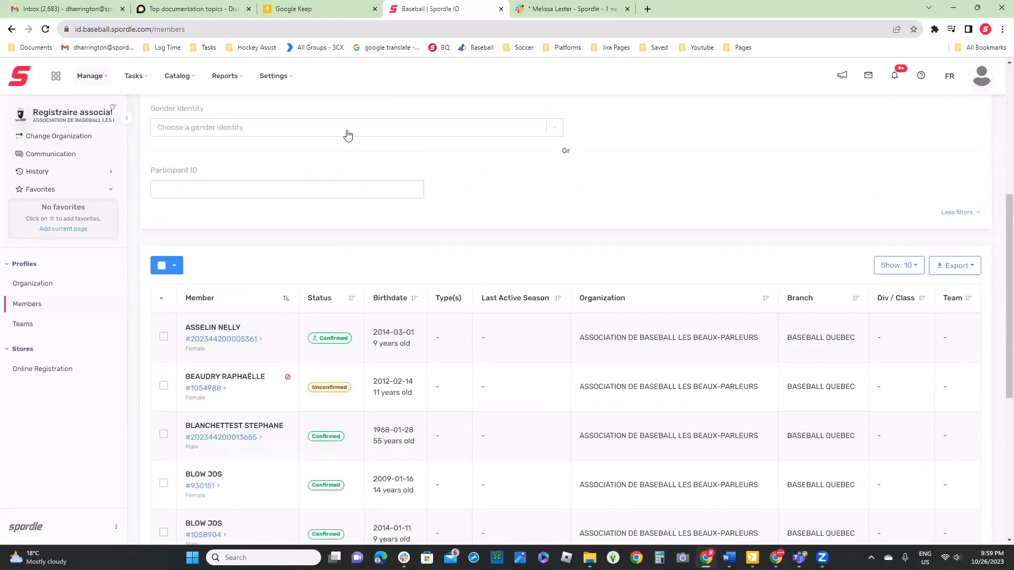
scroll(332, 158, "up", 5)
Search the organization's members by a partial last name
left_click(419, 307)
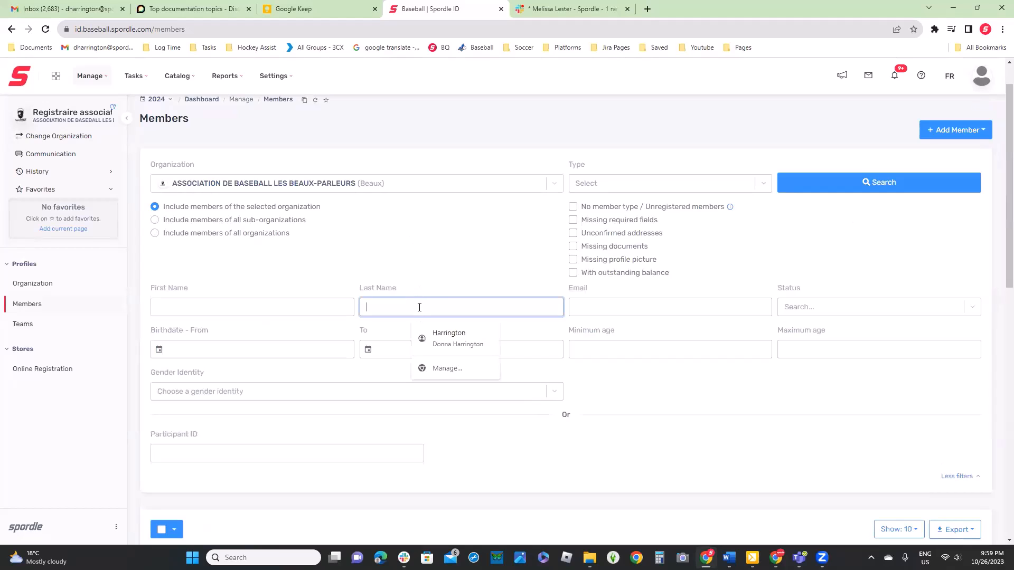
type("tim")
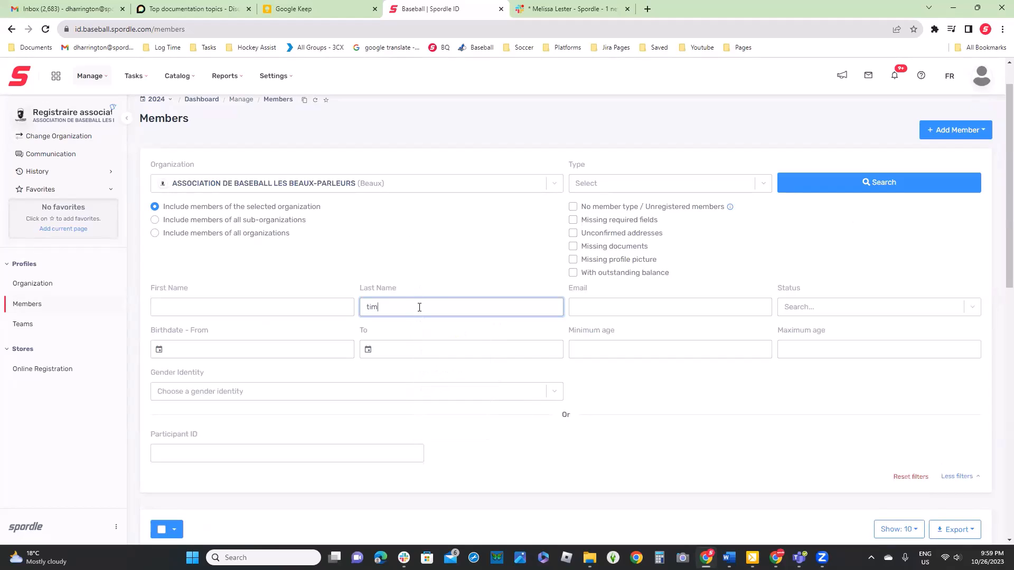
left_click(874, 178)
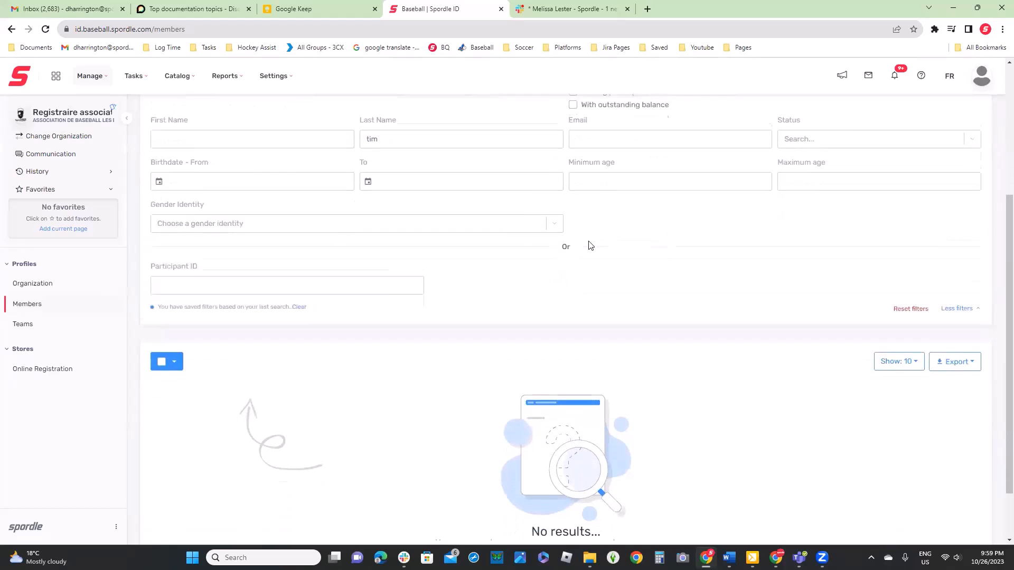
Search for members with % as the last name, a minimum age of 5 and a maximum age of 7
key("BackSpace")
scroll(423, 174, "up", 4)
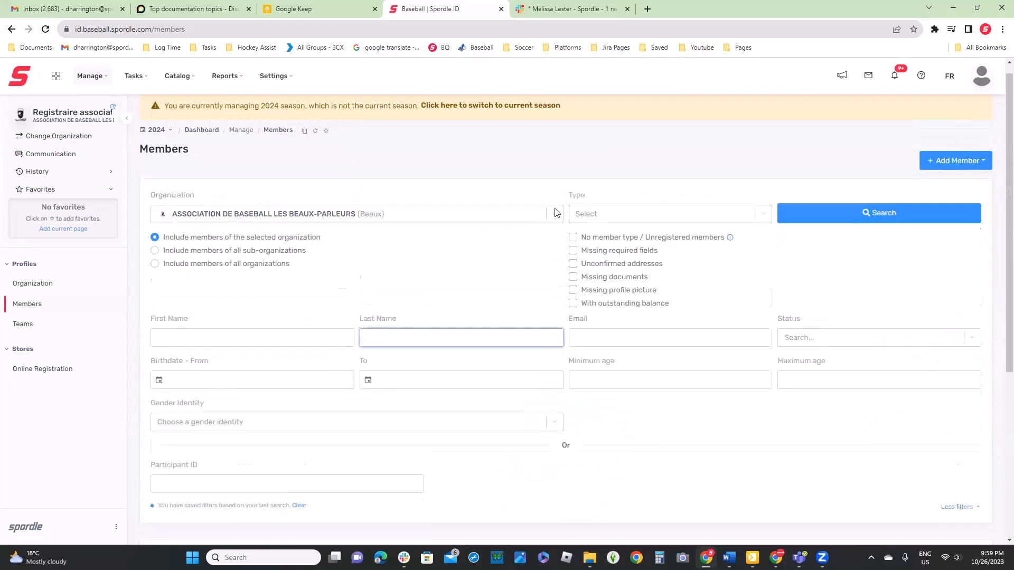
type("%")
left_click(622, 387)
type("5")
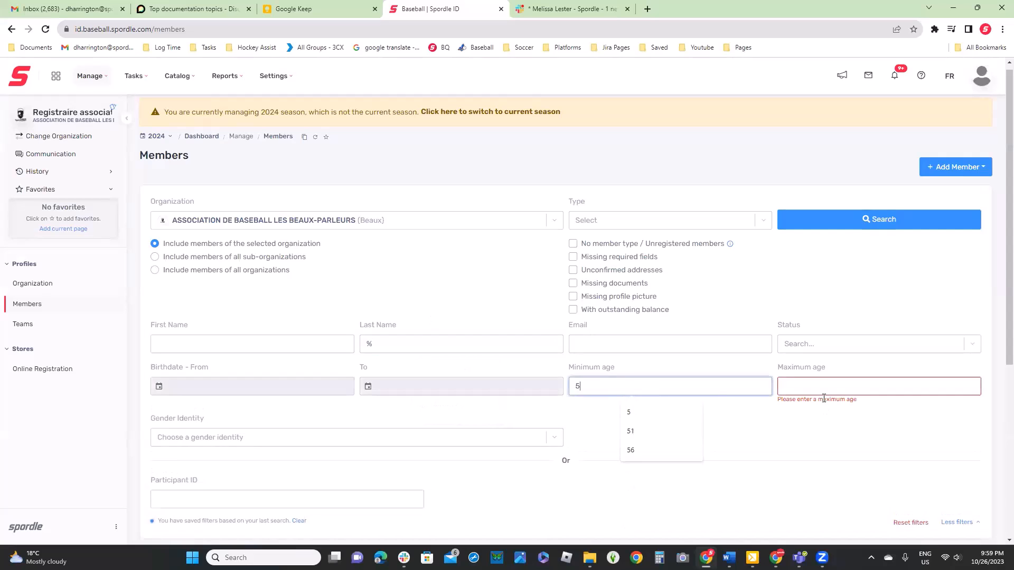
left_click(823, 386)
type("7")
left_click(862, 221)
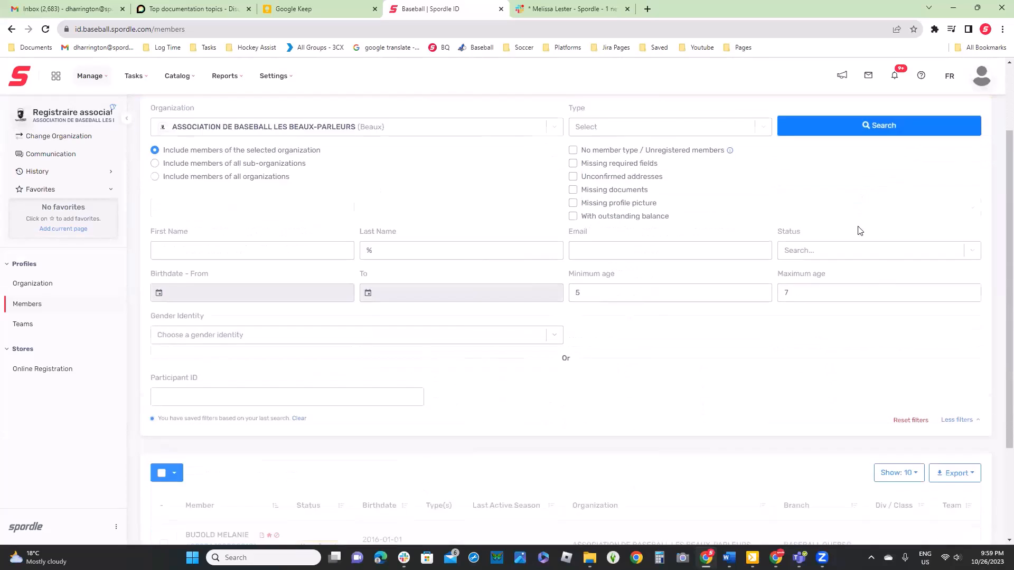
Select the confirmed member in the search results and open the full profile in a pop-up window
scroll(739, 248, "down", 3)
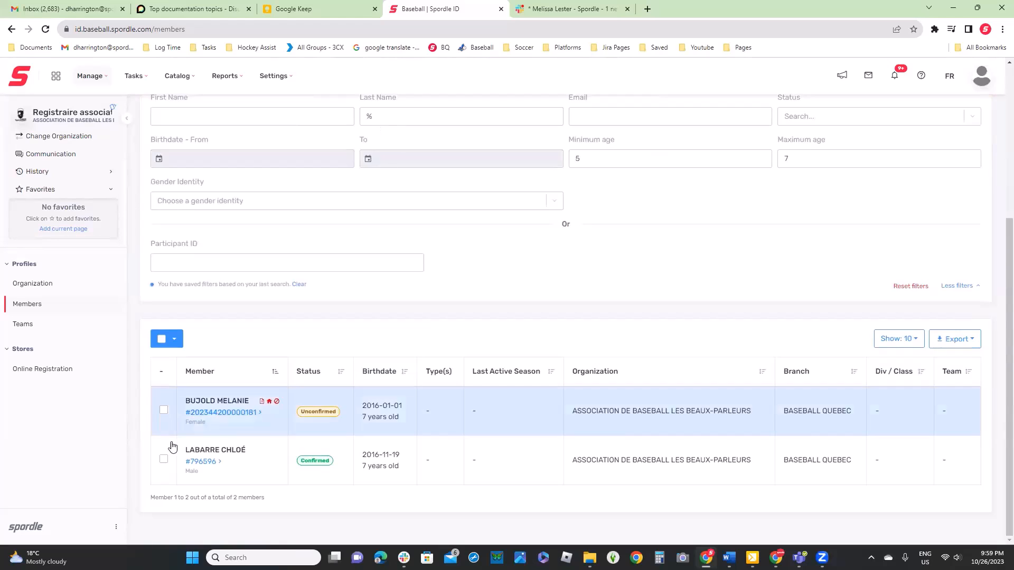
left_click(242, 468)
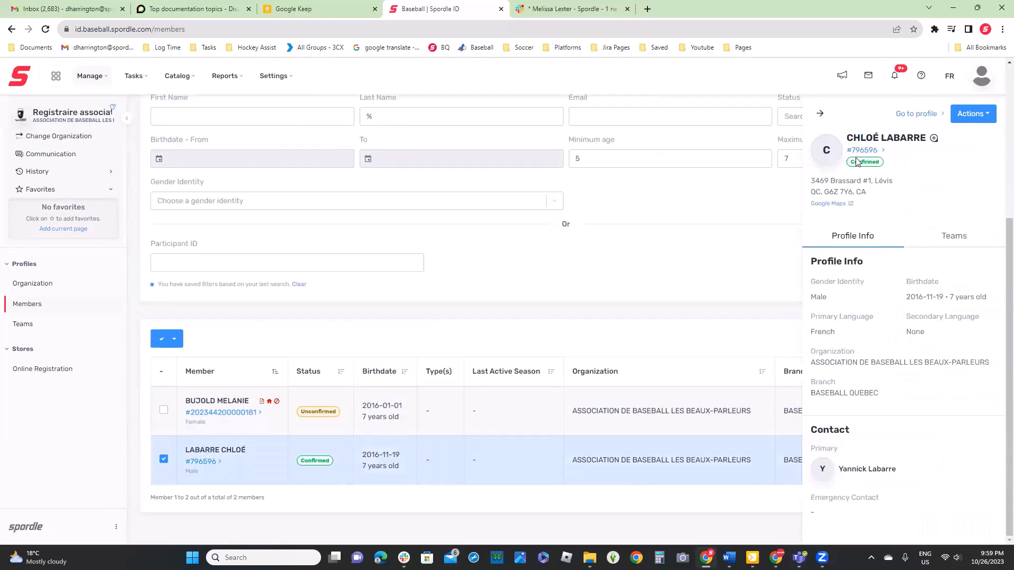
left_click(934, 138)
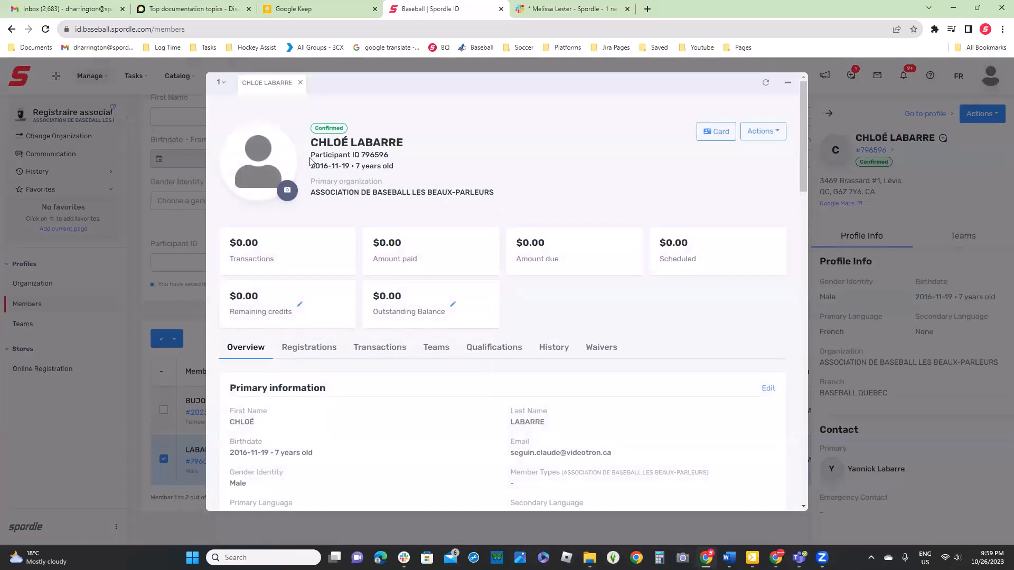
left_click(394, 154)
left_click(395, 155)
Validate the member as a non-affiliated player for TEST TEAM 3, close the validation dialog and minimize the profile window
left_click(758, 136)
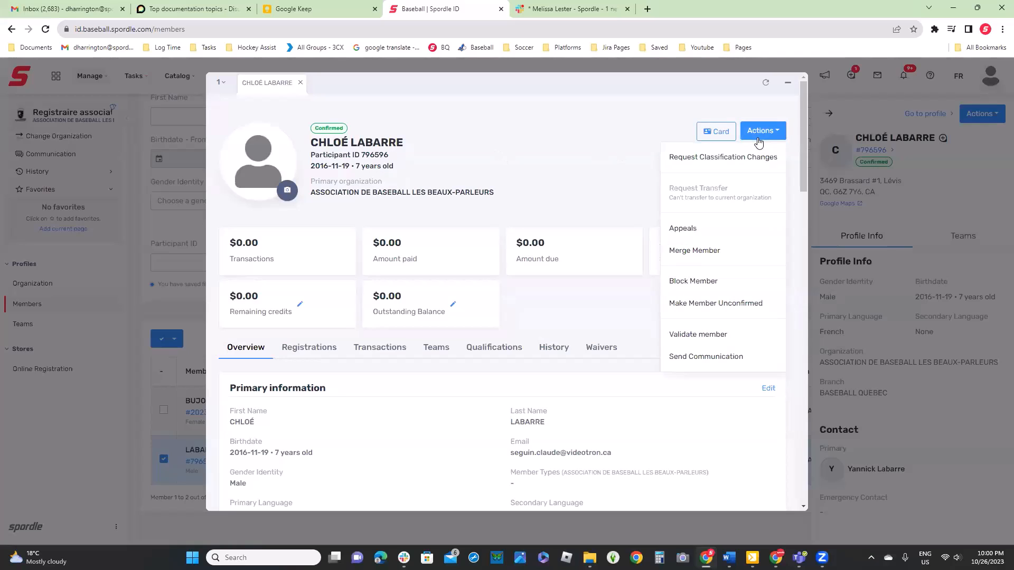
left_click(713, 336)
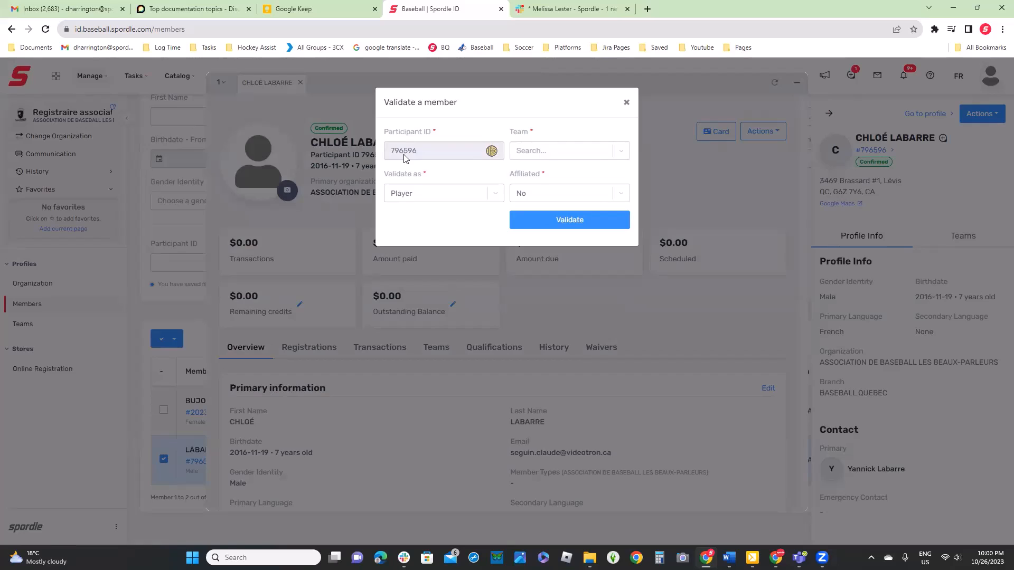
left_click(448, 197)
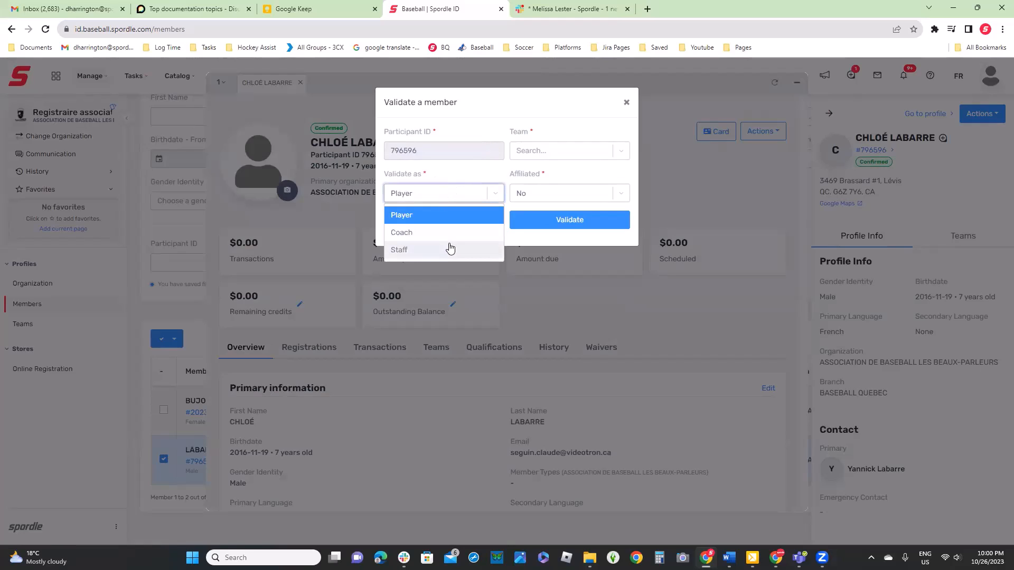
left_click(573, 175)
left_click(564, 150)
scroll(569, 203, "down", 2)
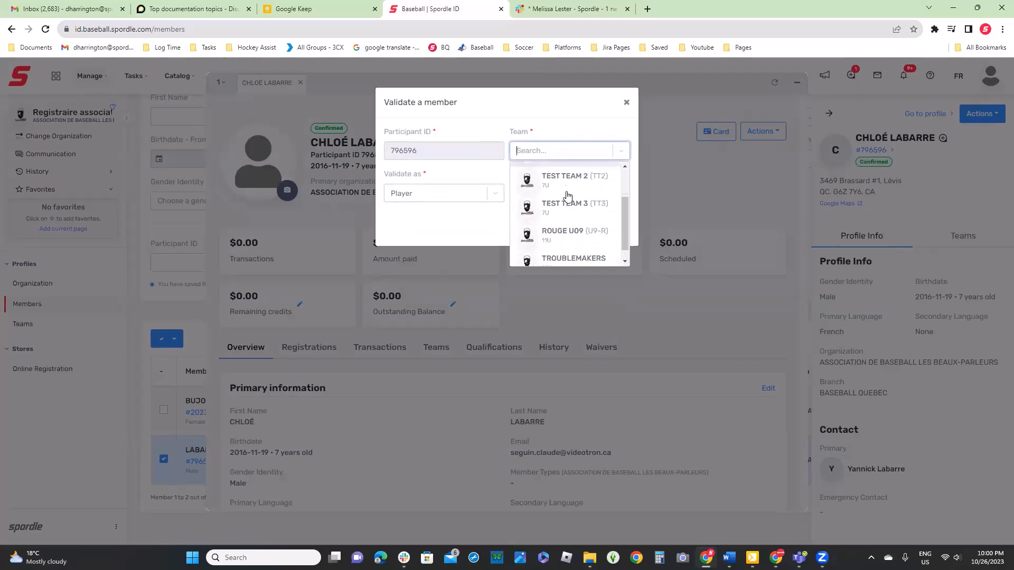
left_click(570, 208)
left_click(574, 224)
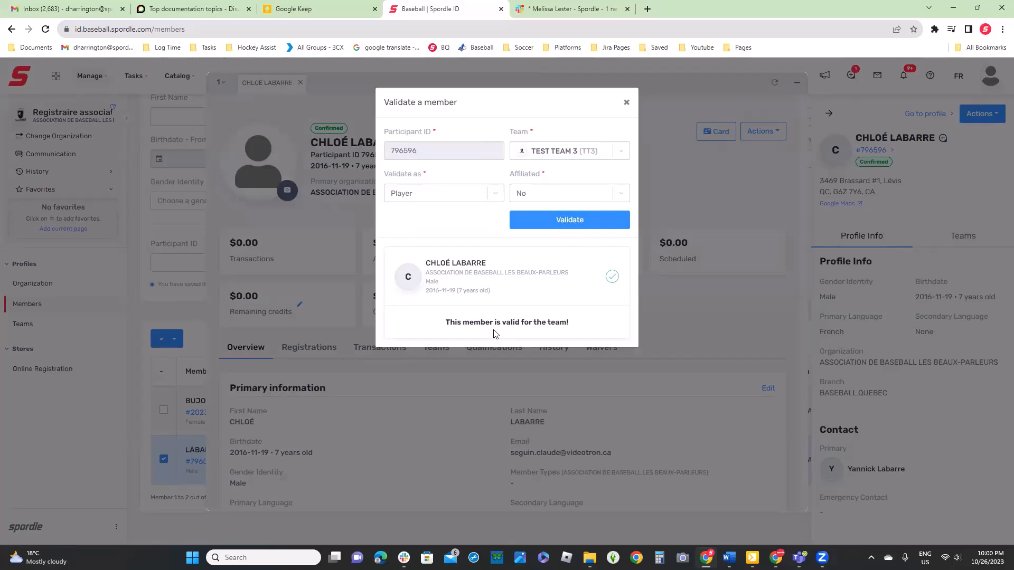
left_click(626, 102)
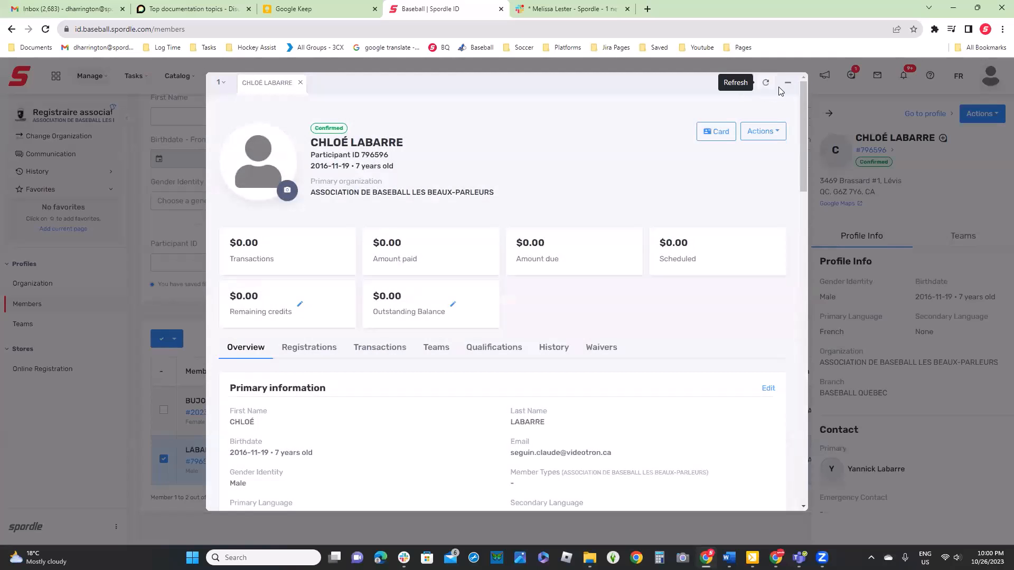
left_click(788, 85)
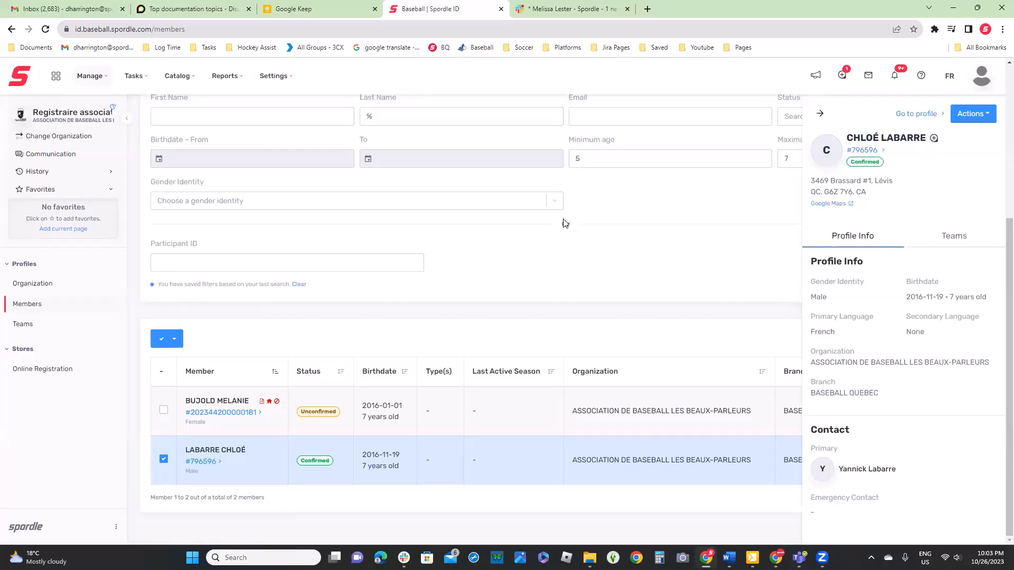
Open the ROUGE U09 team from the Teams list and expand its Active Roster section
left_click(15, 329)
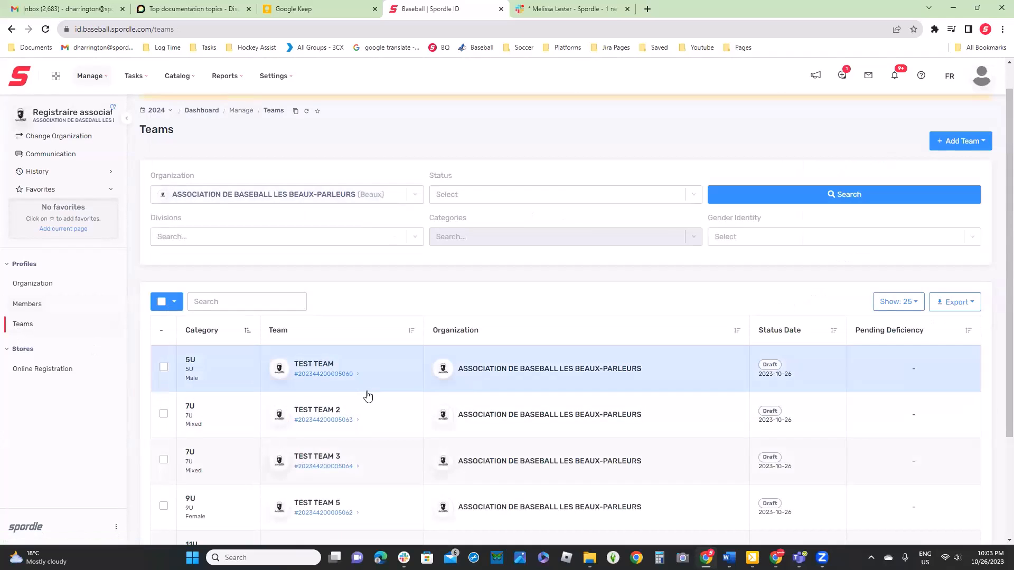
scroll(366, 396, "down", 3)
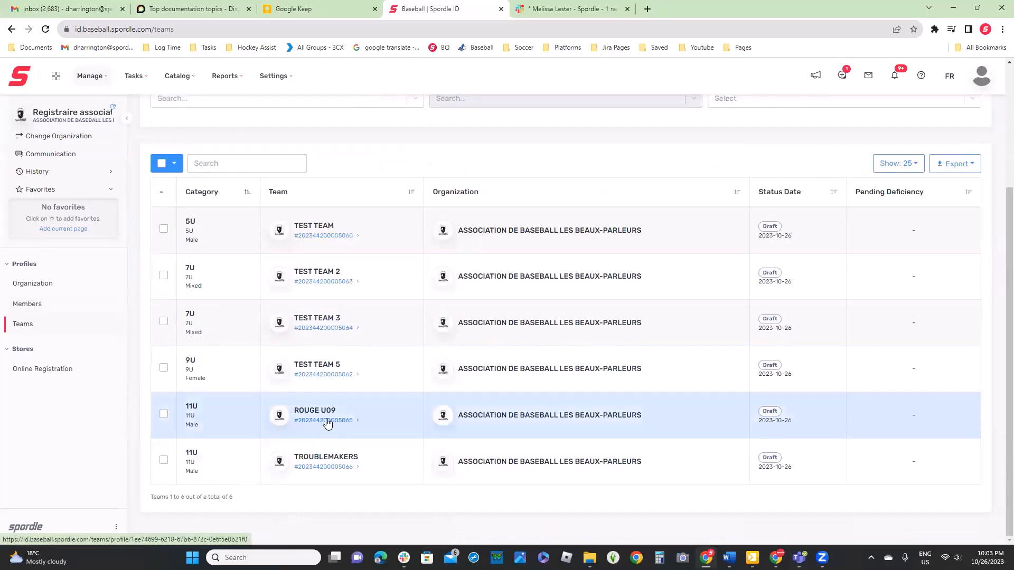
left_click(324, 420)
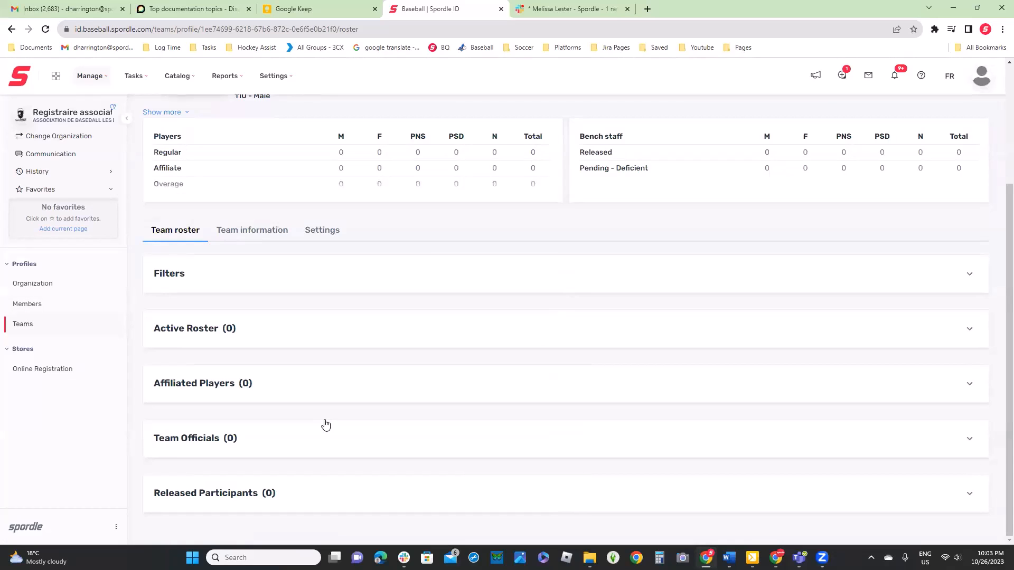
left_click(303, 337)
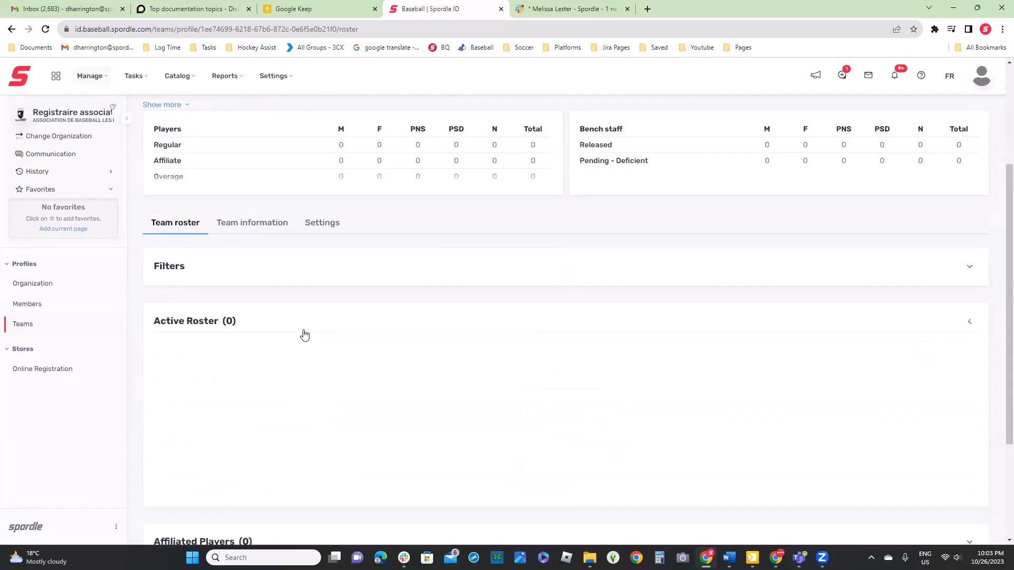
Start adding players to ROUGE U09, search without name criteria and select the first, fourth, sixth and eighth members in the results
left_click(960, 350)
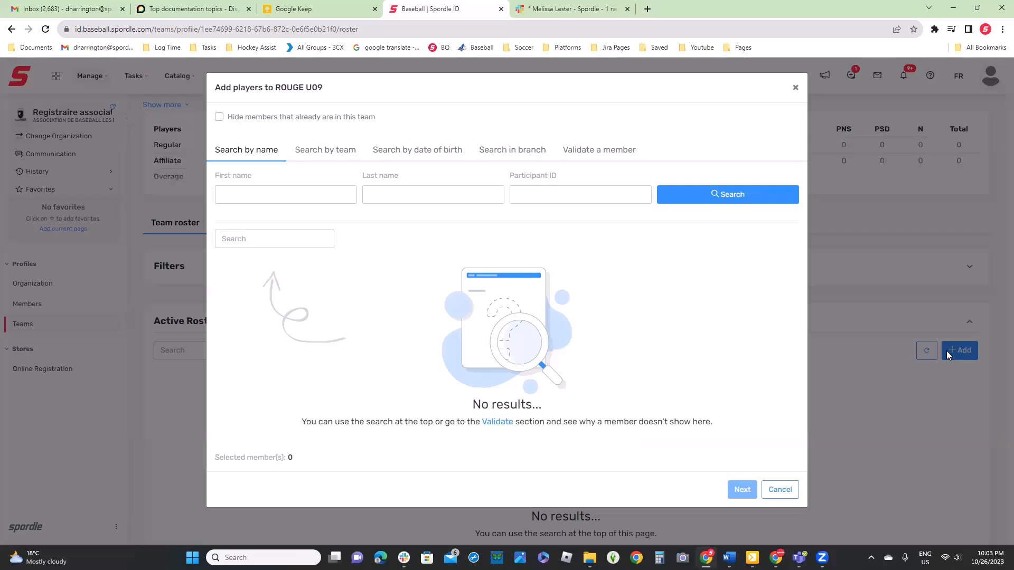
left_click(727, 194)
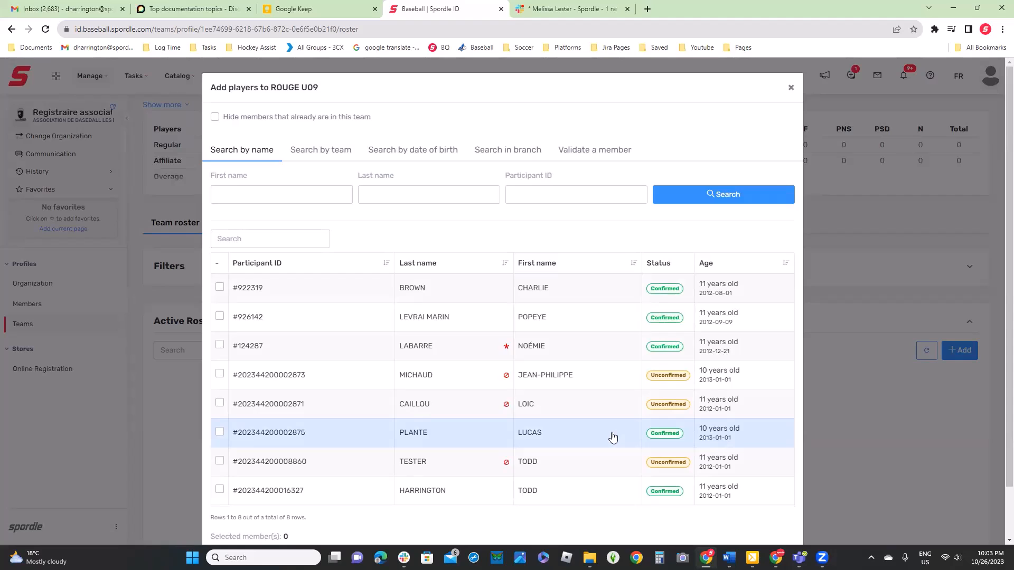
scroll(475, 380, "down", 2)
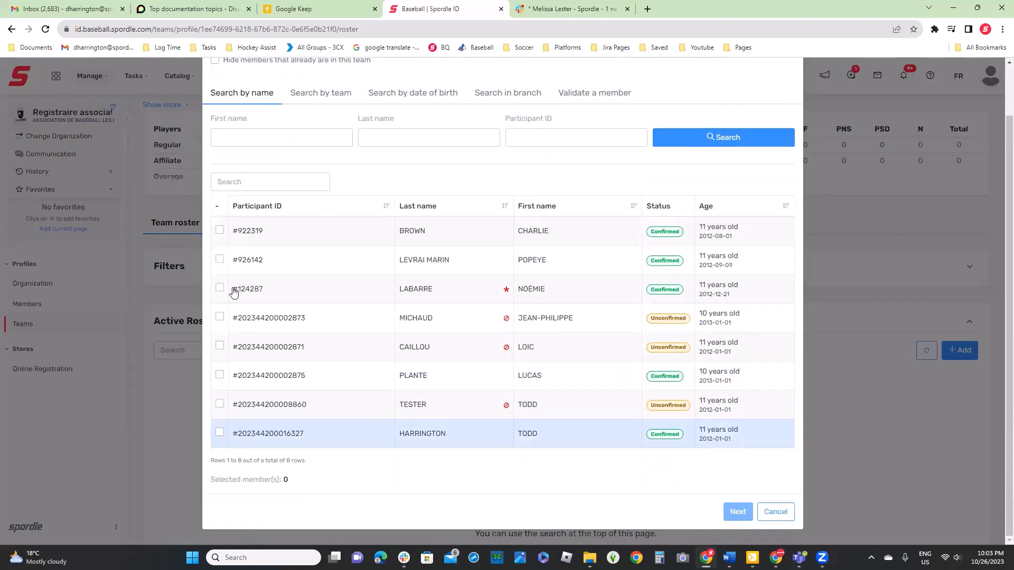
left_click(219, 231)
left_click(220, 317)
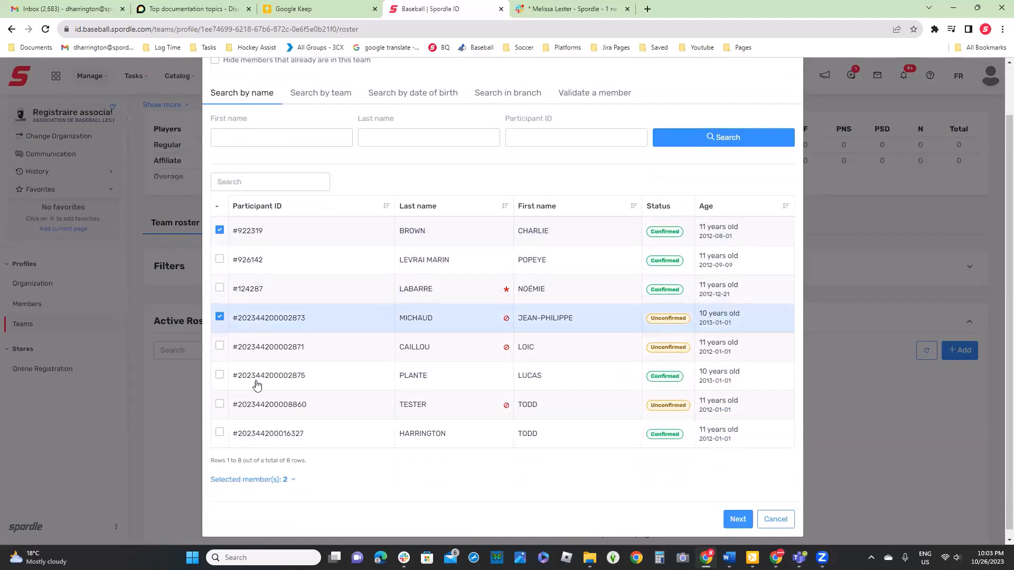
left_click(220, 375)
left_click(220, 433)
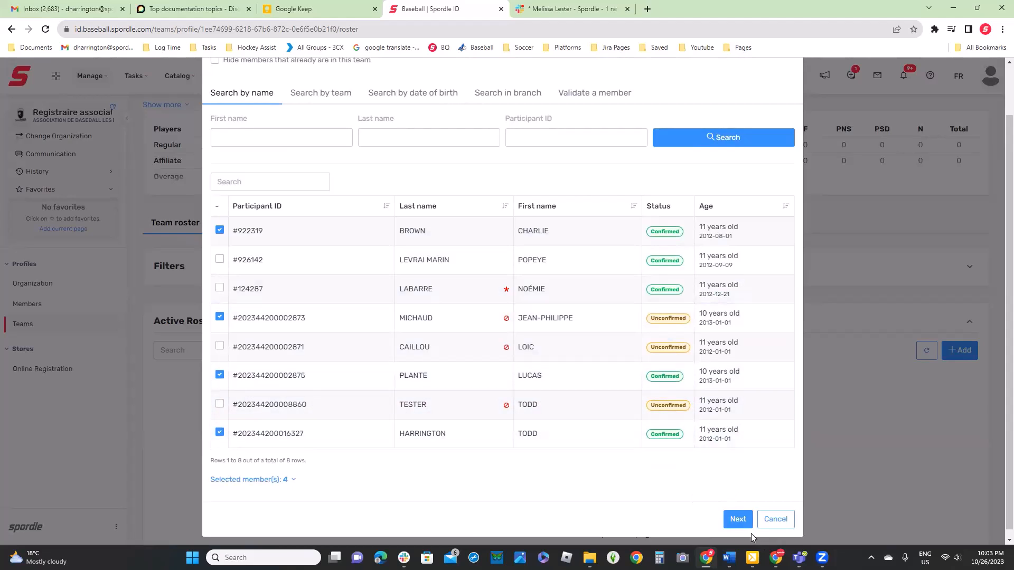
Assign the Player position to all four selected members and add them to ROUGE U09's active roster
left_click(737, 519)
left_click(508, 138)
left_click(456, 167)
left_click(477, 192)
left_click(477, 217)
left_click(482, 244)
left_click(480, 282)
left_click(478, 299)
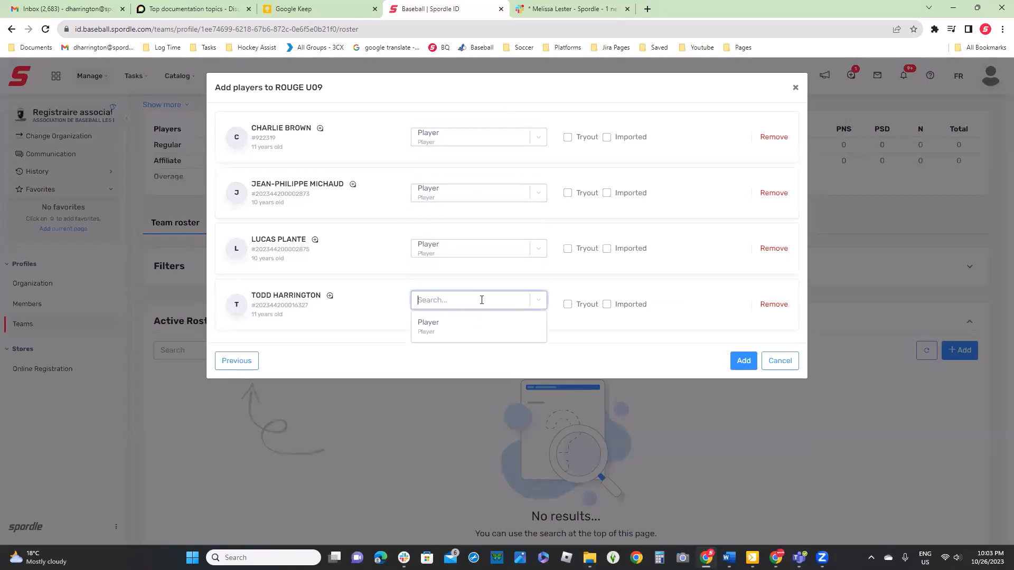
left_click(464, 331)
left_click(743, 361)
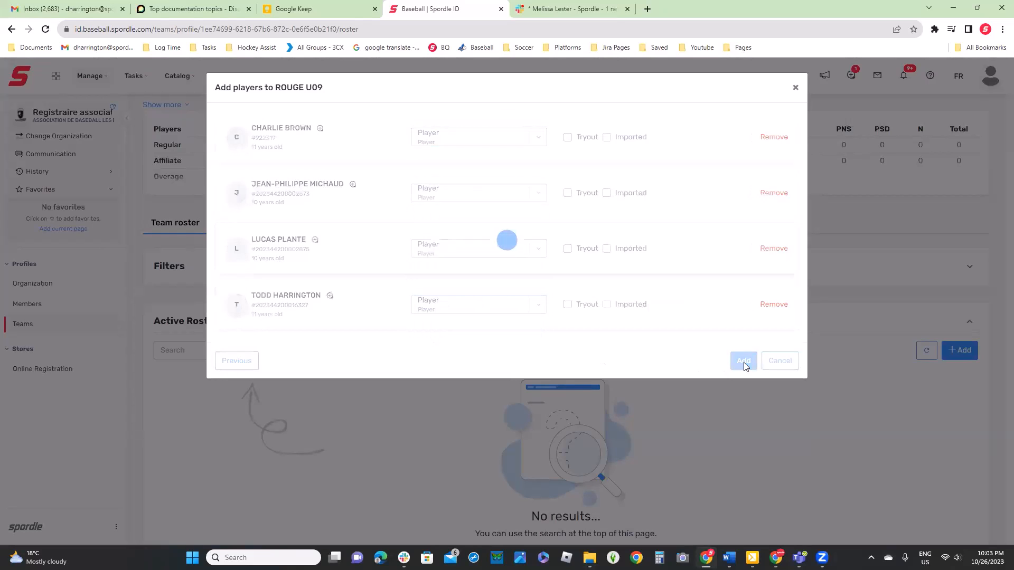
left_click(506, 213)
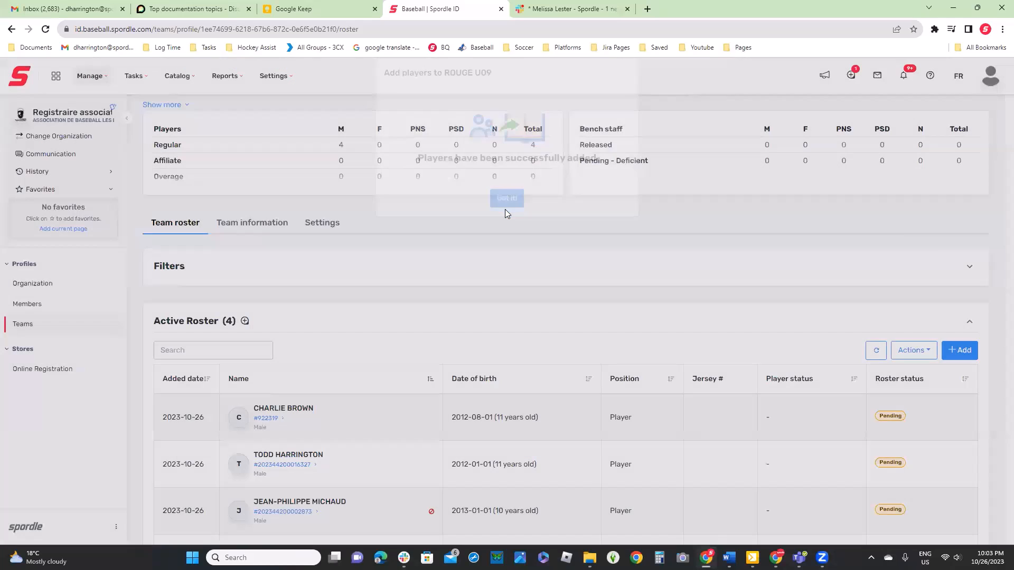
Release the first player listed in ROUGE U09's Active Roster and confirm the release
scroll(515, 236, "down", 2)
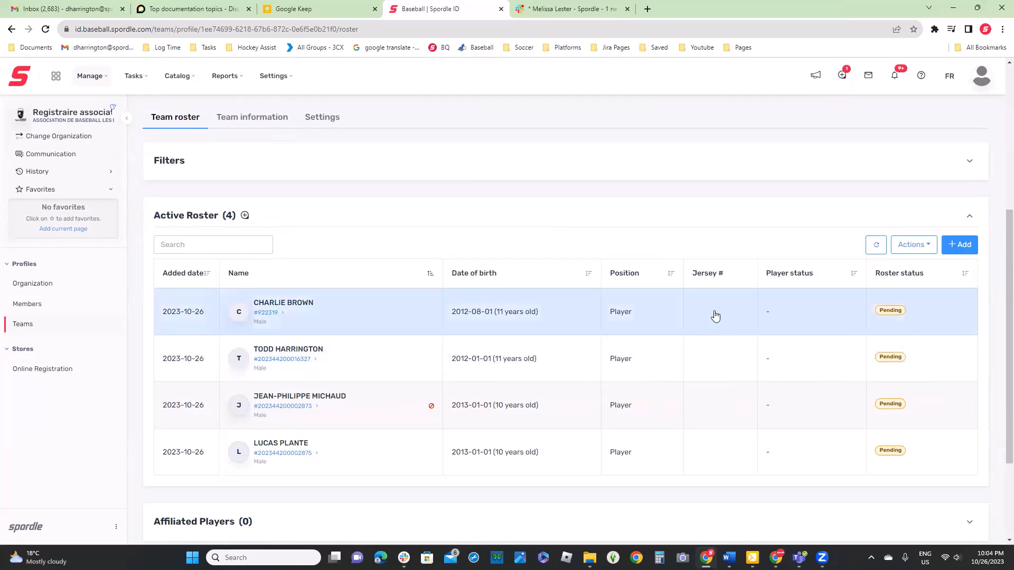
left_click(715, 316)
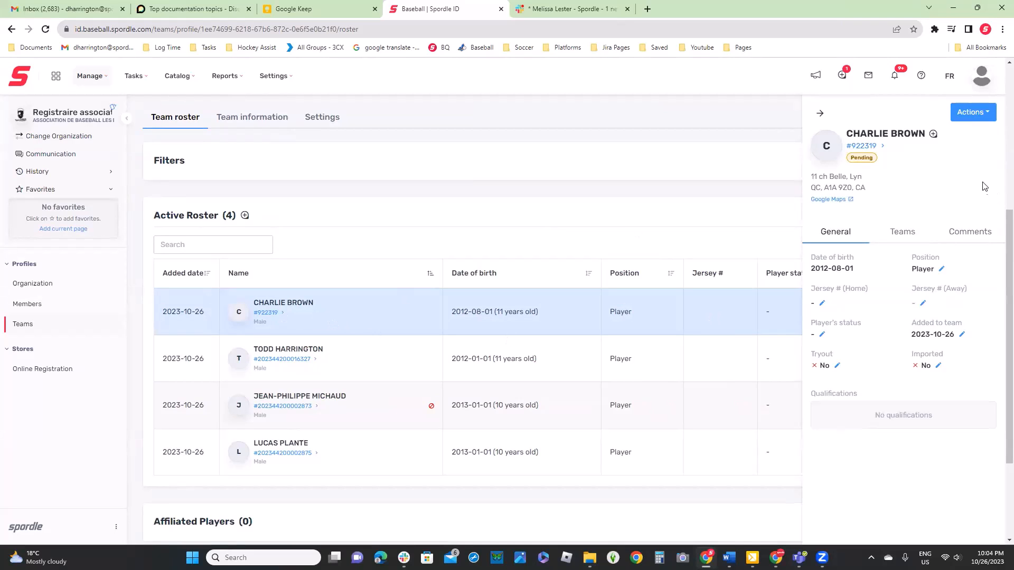
left_click(984, 116)
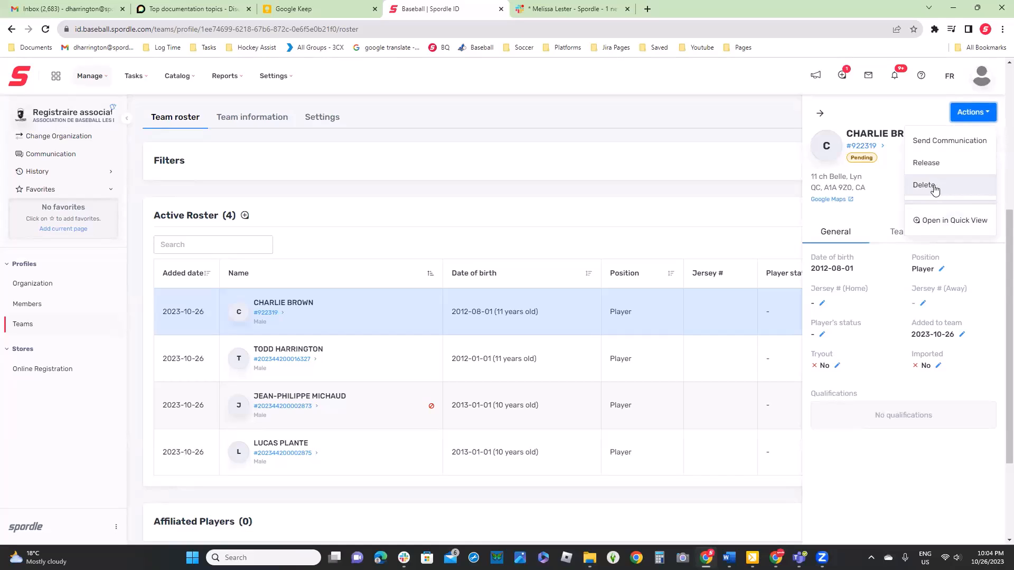
left_click(953, 164)
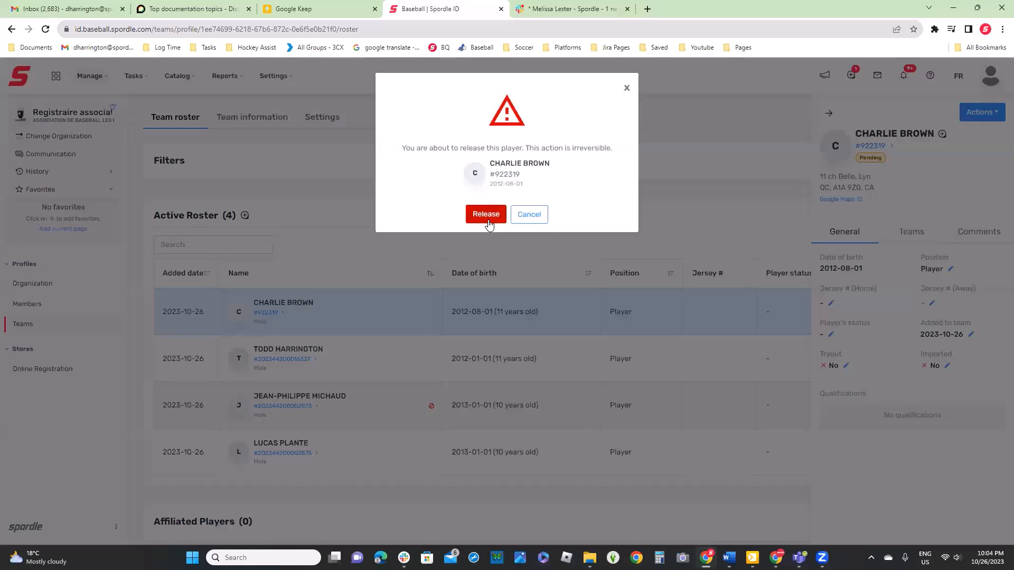
left_click(485, 215)
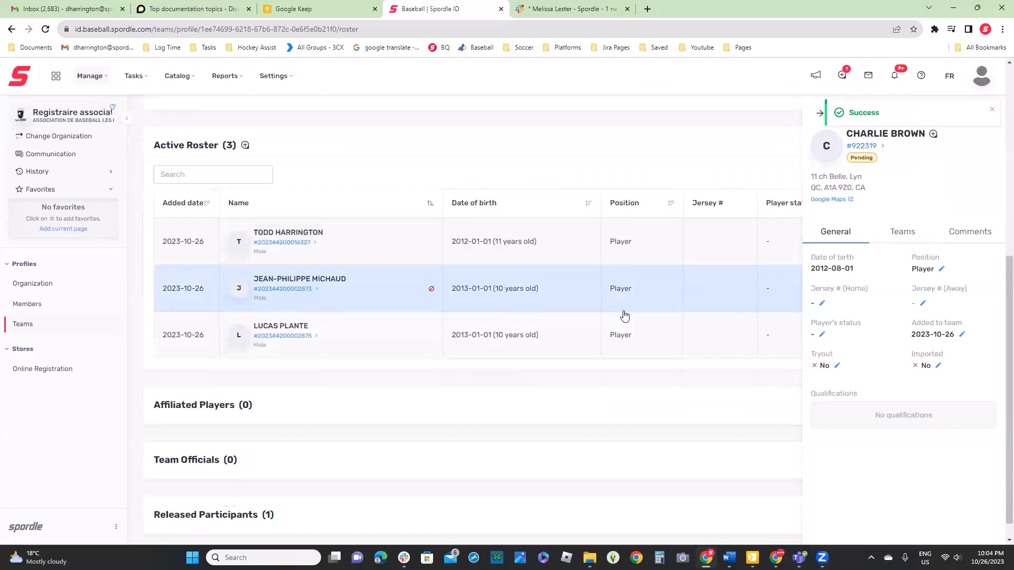
Close the player's details and expand the Released Participants section to review the released player
scroll(624, 316, "down", 2)
left_click(683, 355)
left_click(212, 485)
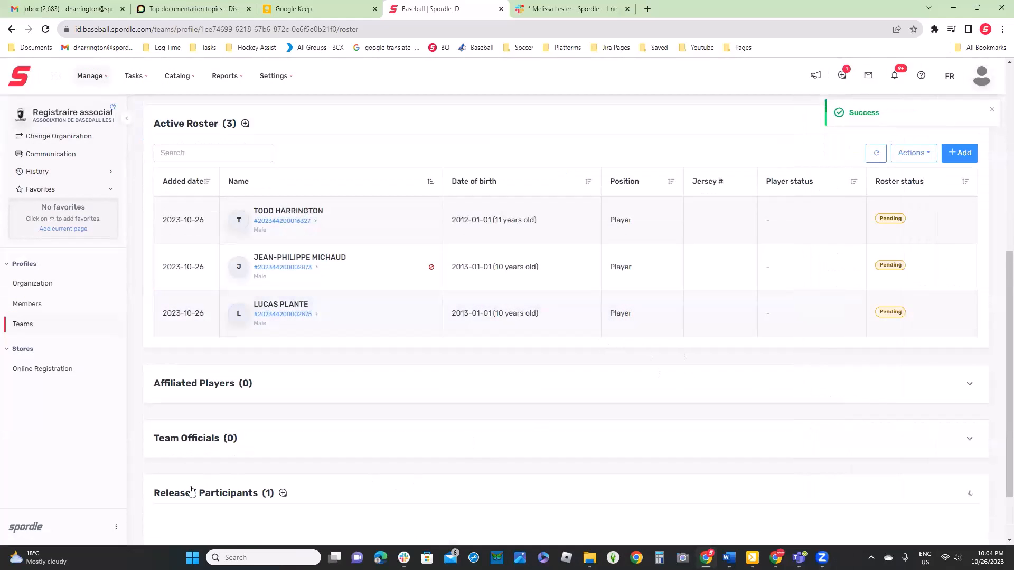
scroll(211, 444, "down", 2)
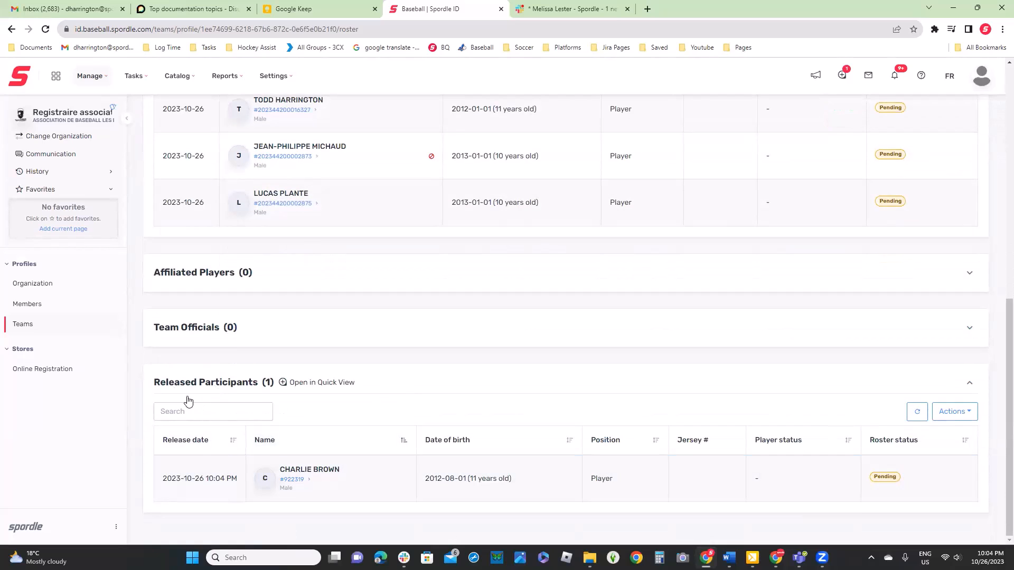
scroll(189, 402, "up", 5)
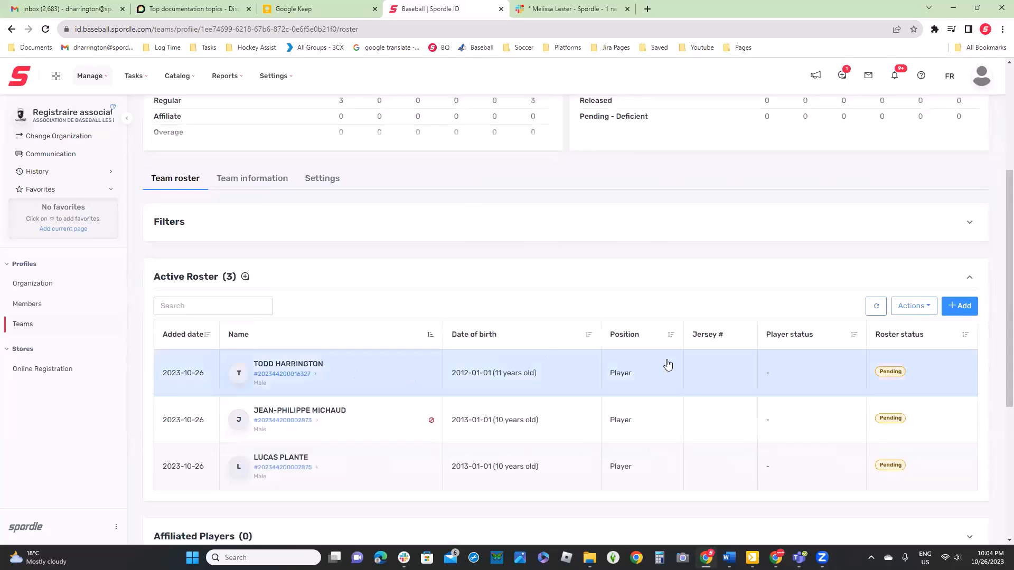
Delete the first remaining player from ROUGE U09's Active Roster and confirm the deletion
left_click(698, 378)
left_click(977, 115)
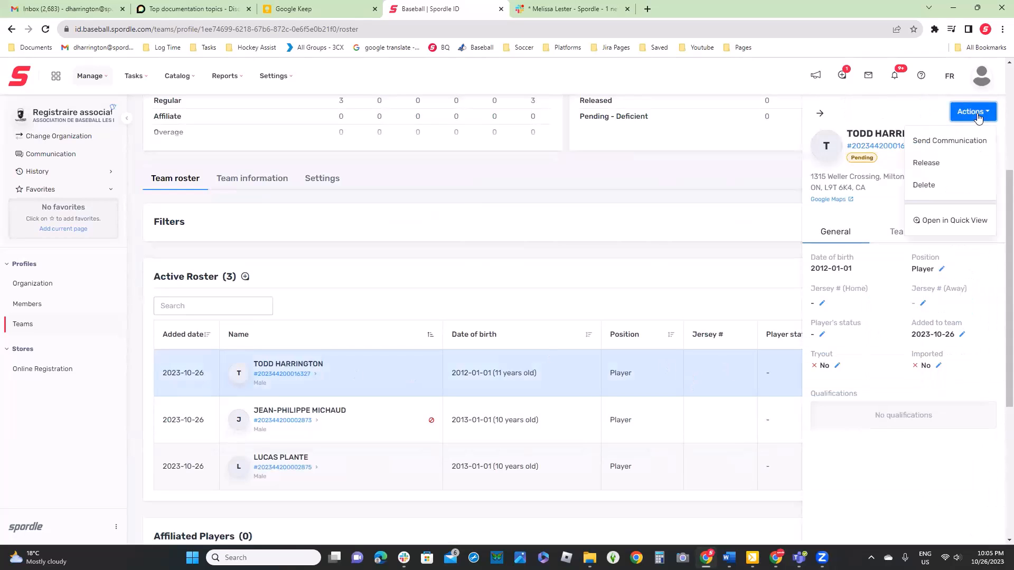
left_click(924, 185)
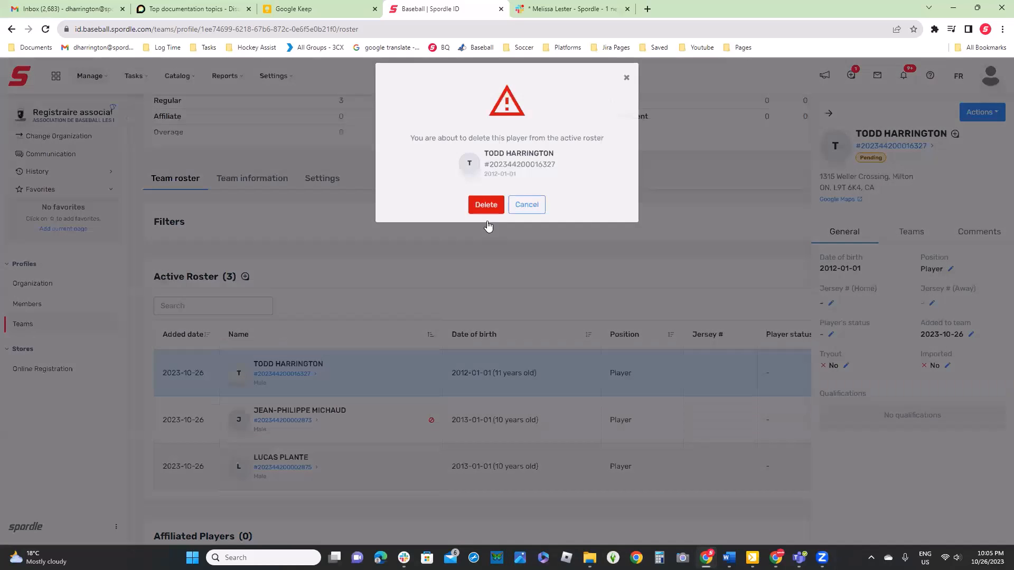
left_click(486, 207)
Try to set the player's status to Approved for the first player left in the Active Roster, and dismiss the notification
scroll(485, 235, "down", 4)
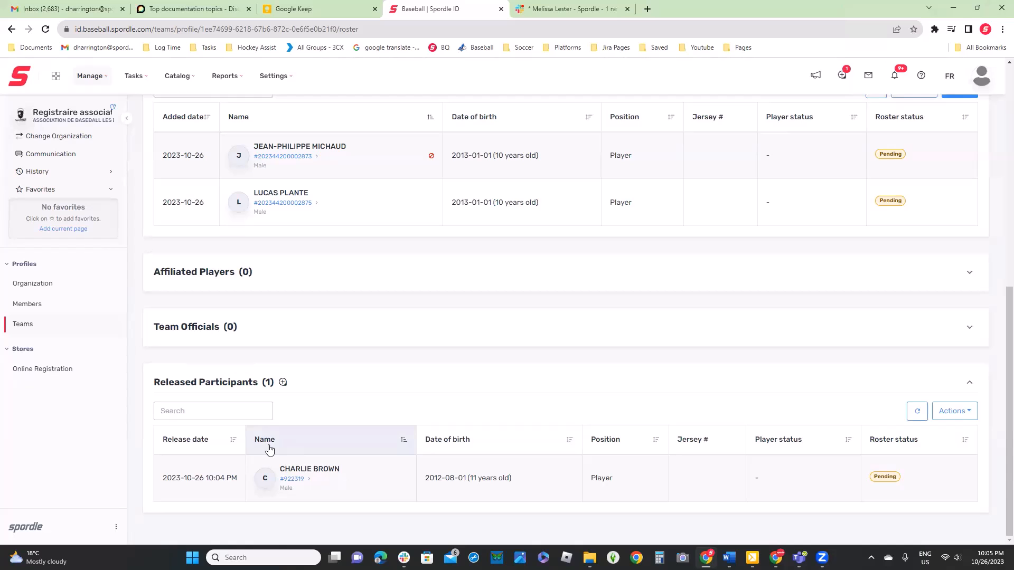
scroll(785, 355, "up", 7)
scroll(785, 362, "down", 6)
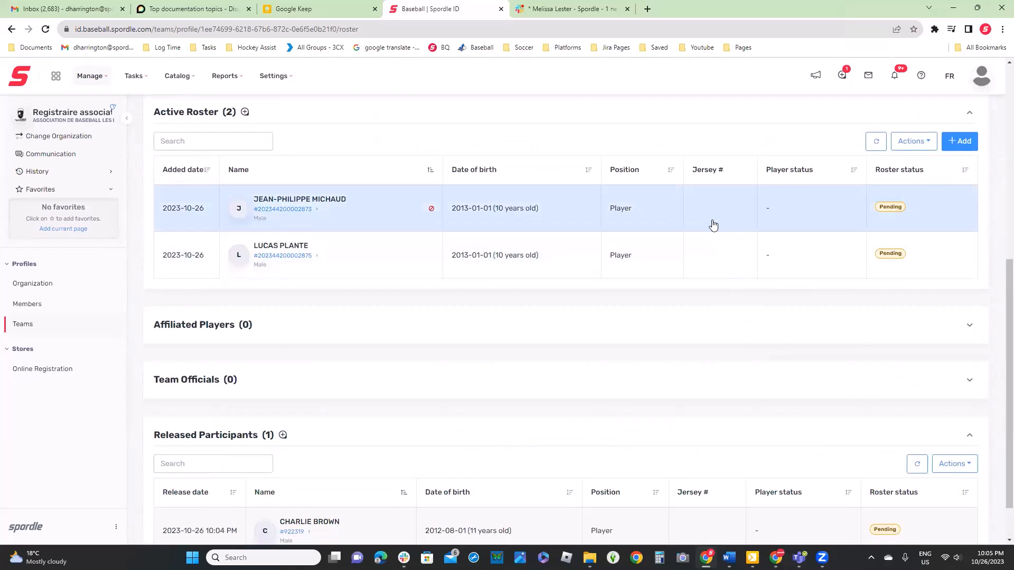
left_click(712, 227)
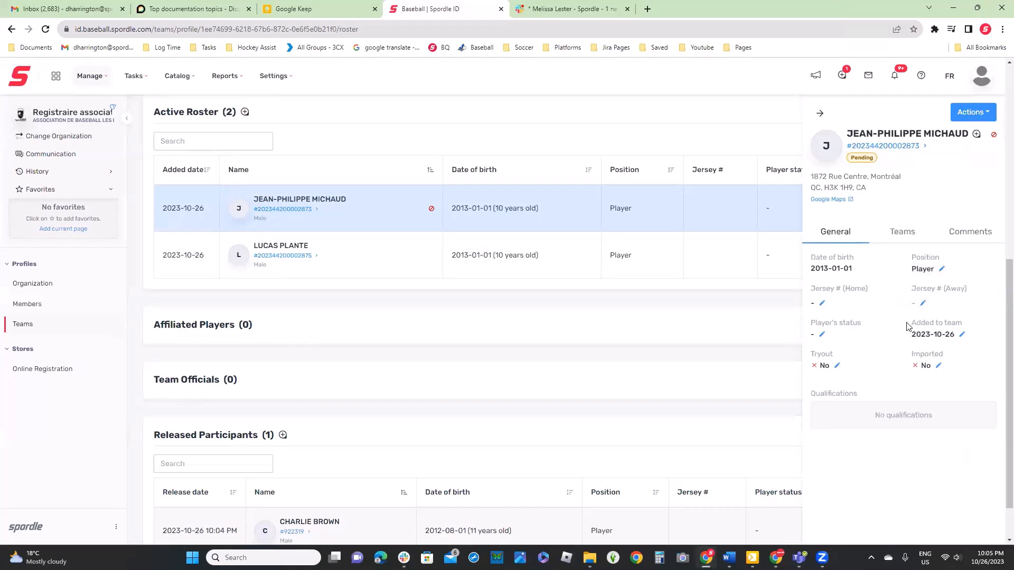
left_click(852, 333)
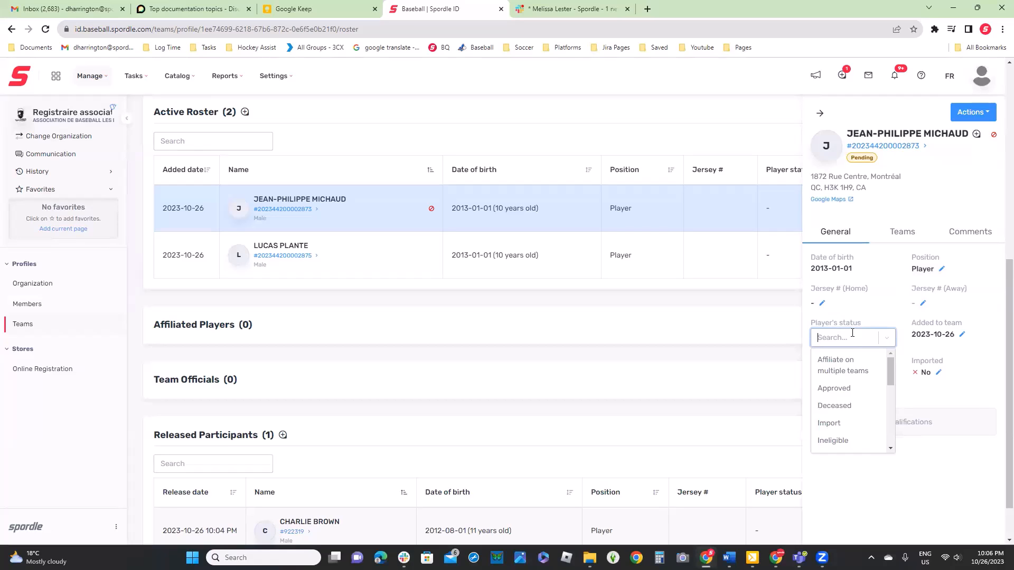
scroll(843, 415, "down", 1)
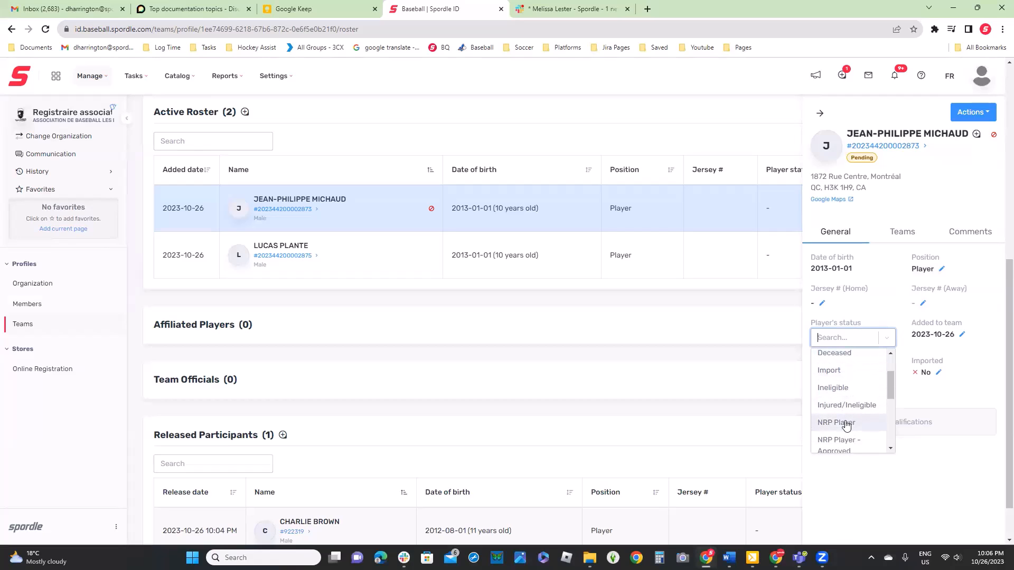
scroll(850, 427, "down", 3)
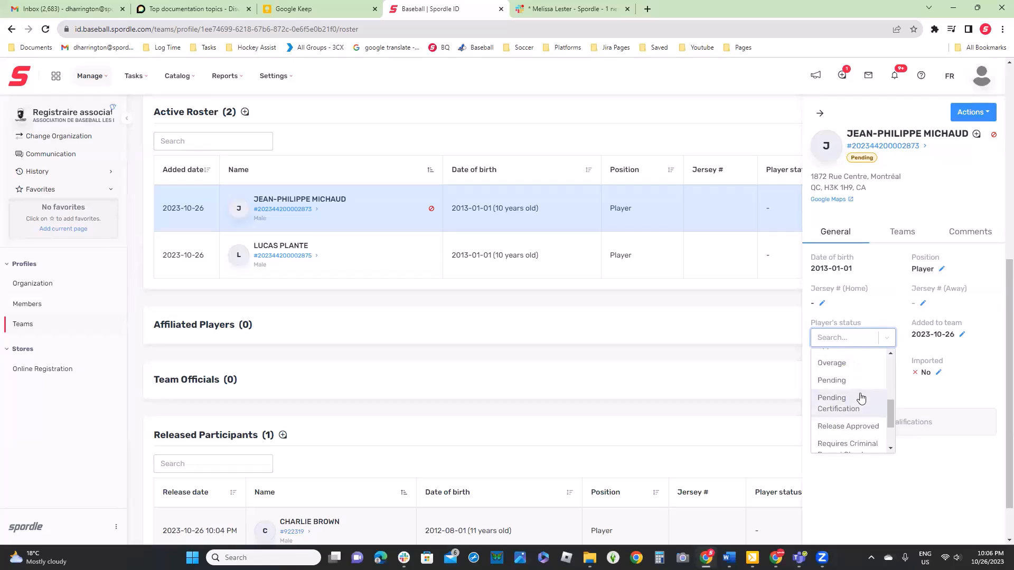
scroll(862, 397, "down", 1)
scroll(862, 397, "up", 3)
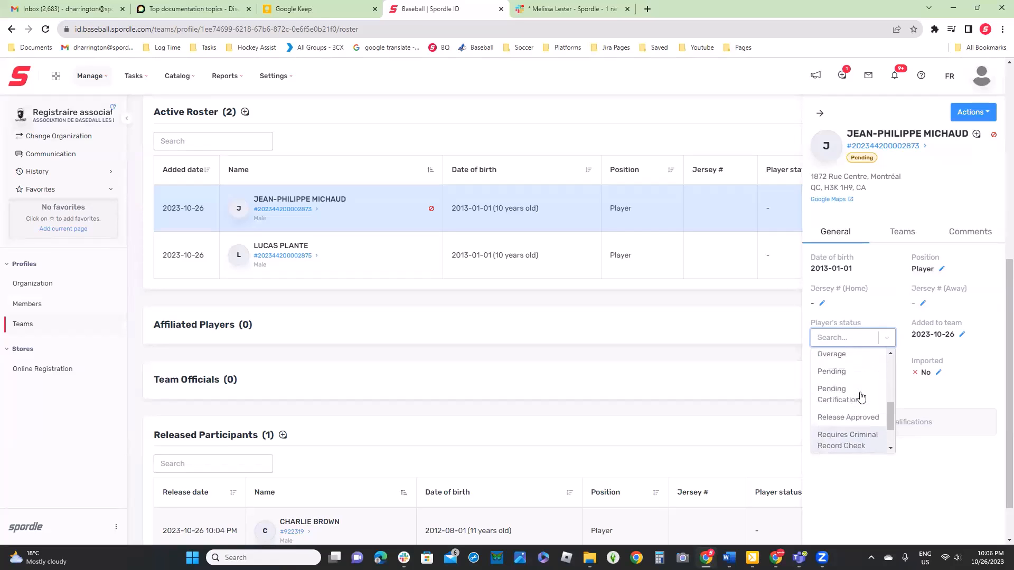
scroll(862, 397, "up", 5)
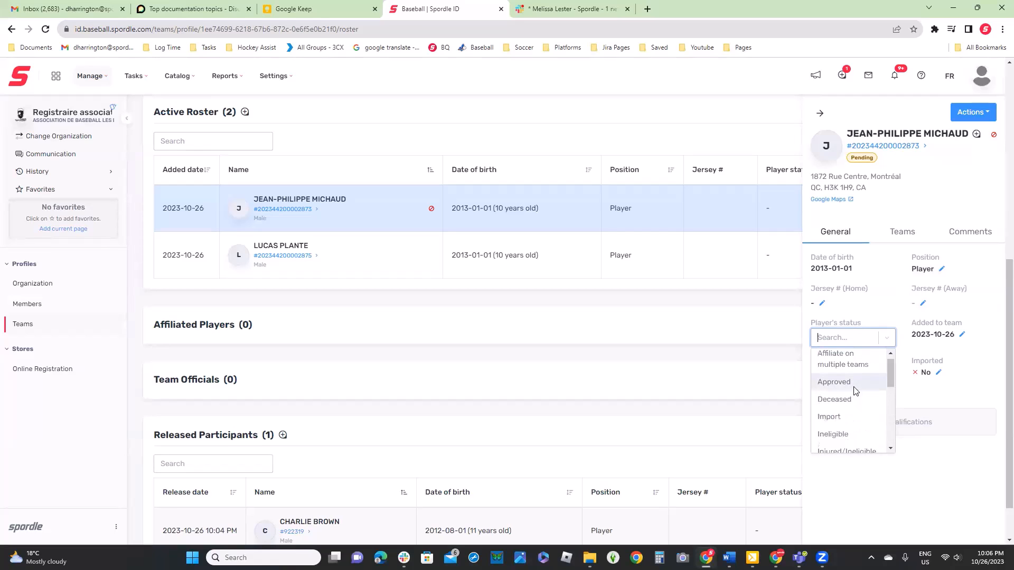
left_click(859, 388)
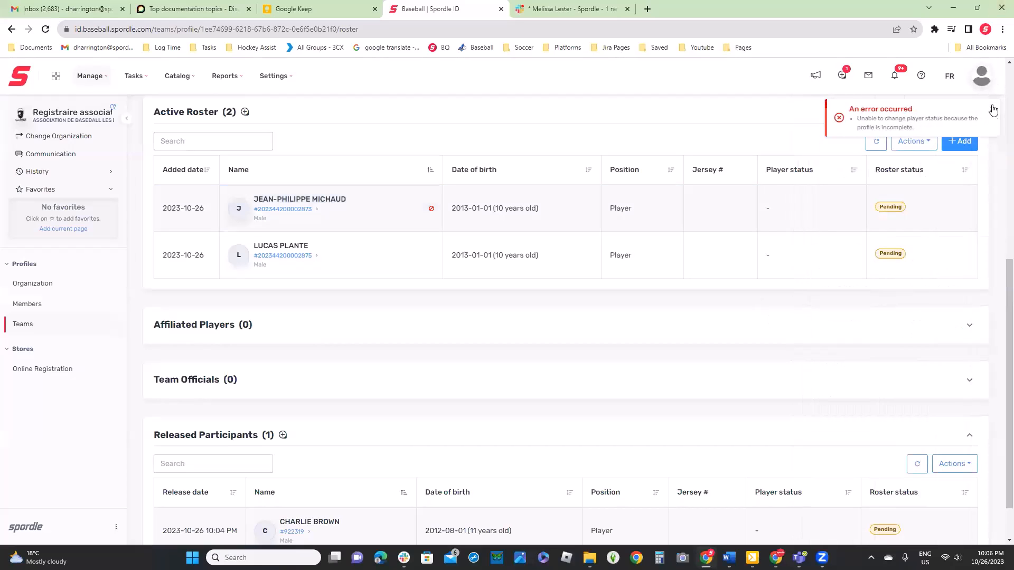
left_click(992, 111)
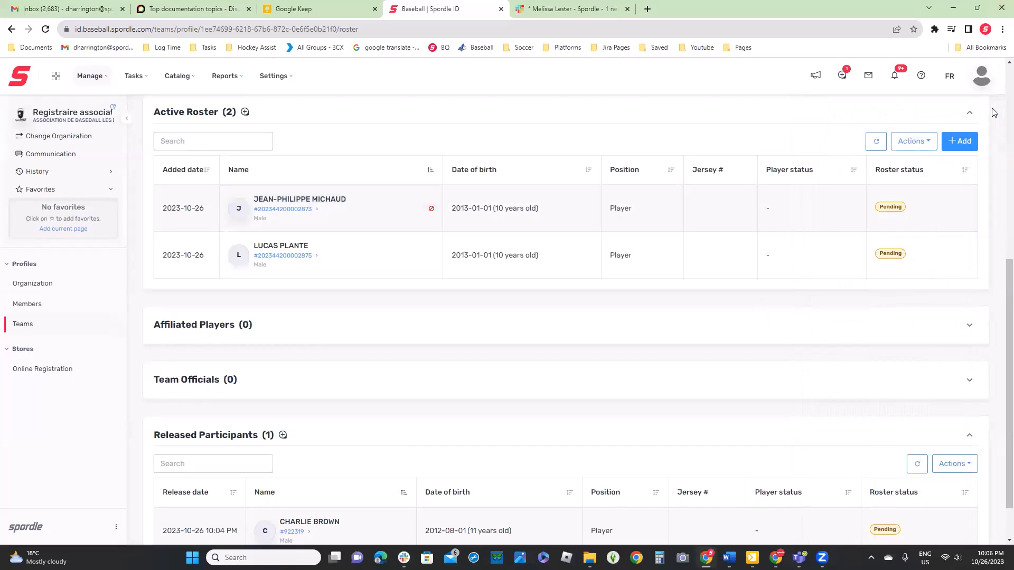
scroll(809, 190, "up", 3)
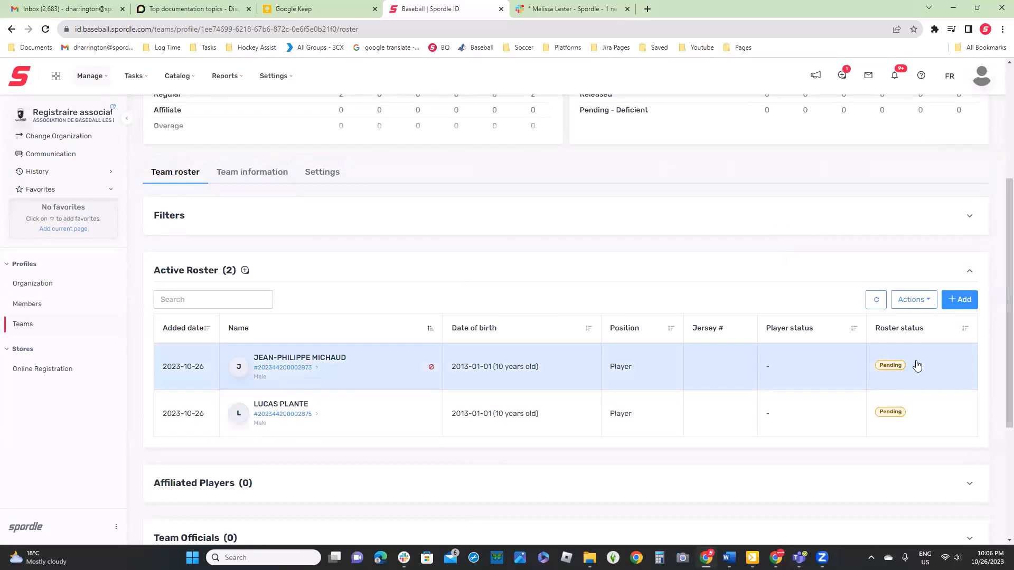
left_click(802, 378)
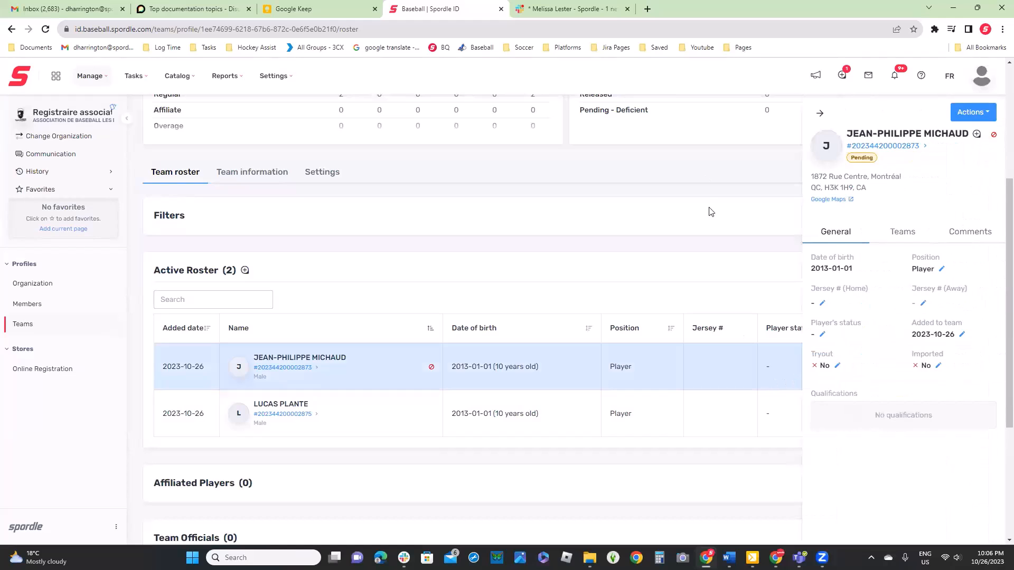
left_click(711, 231)
Try to submit the ROUGE U09 team for approval, review the invalid status details, and cancel the submission
scroll(711, 231, "up", 4)
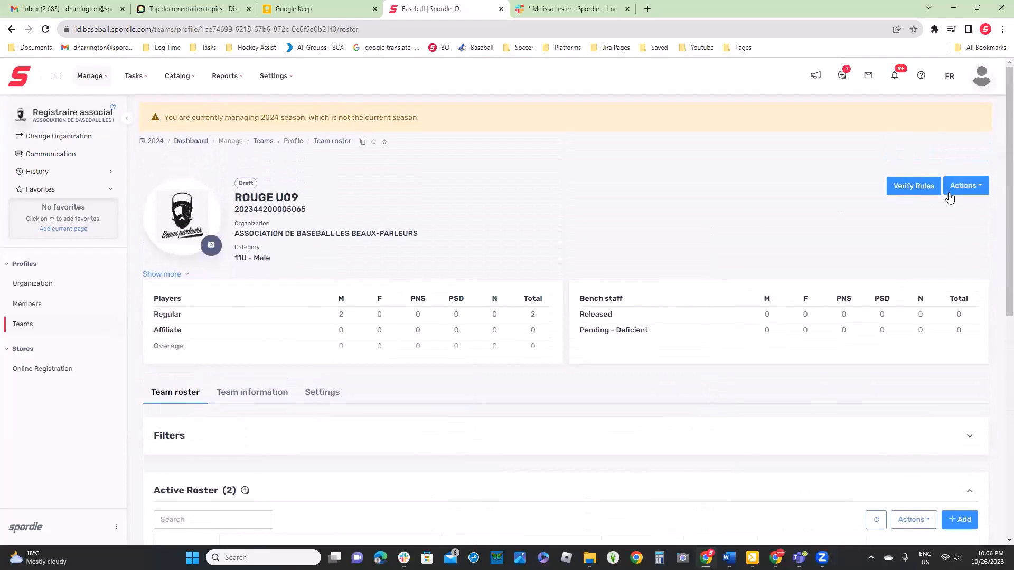
left_click(952, 197)
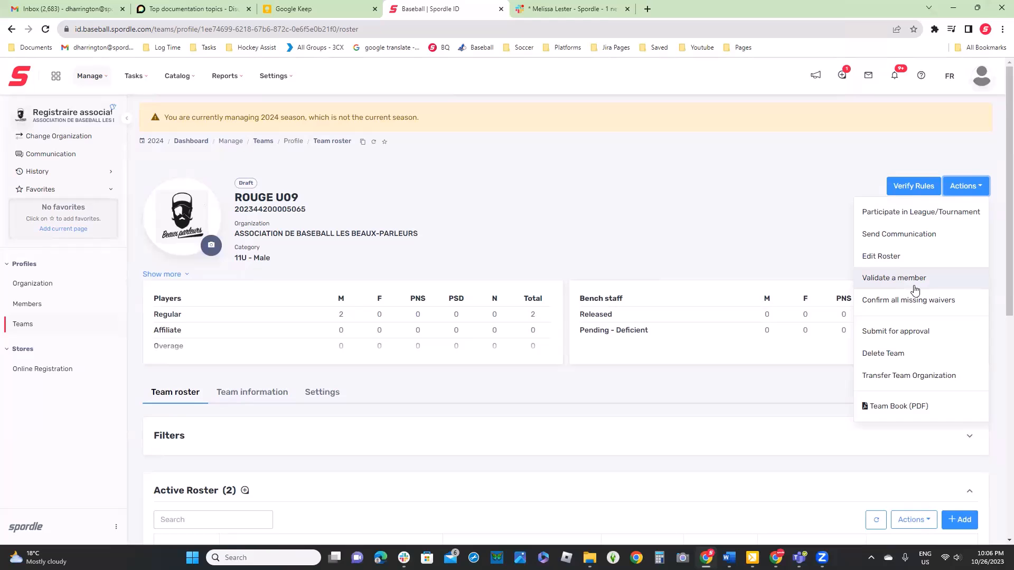
left_click(906, 331)
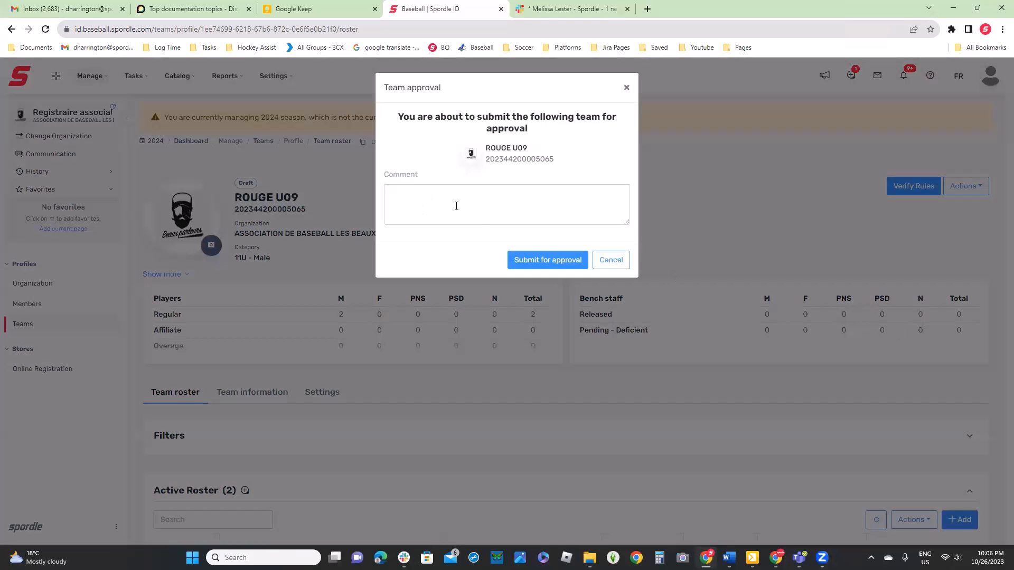
left_click(531, 263)
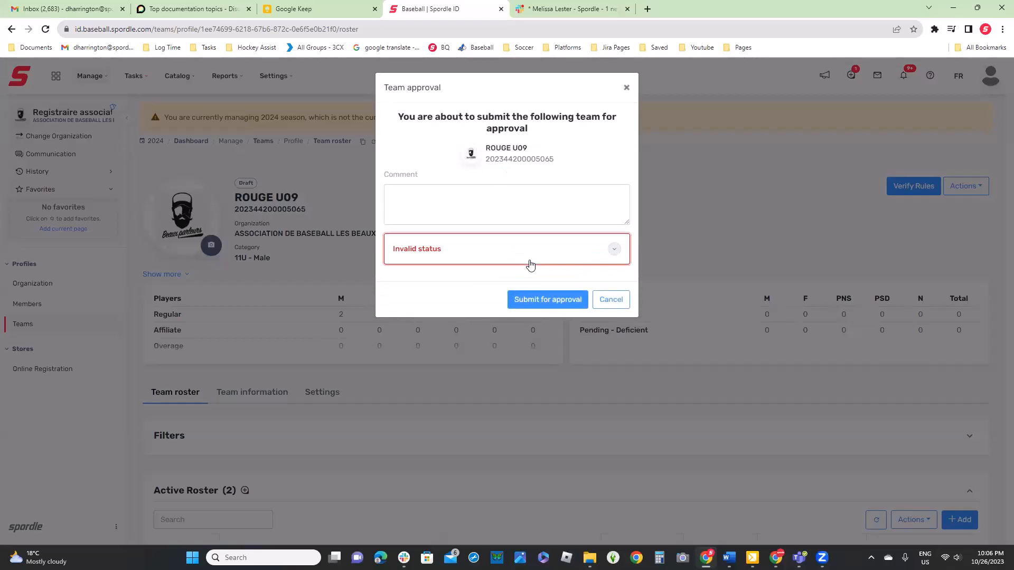
left_click(535, 262)
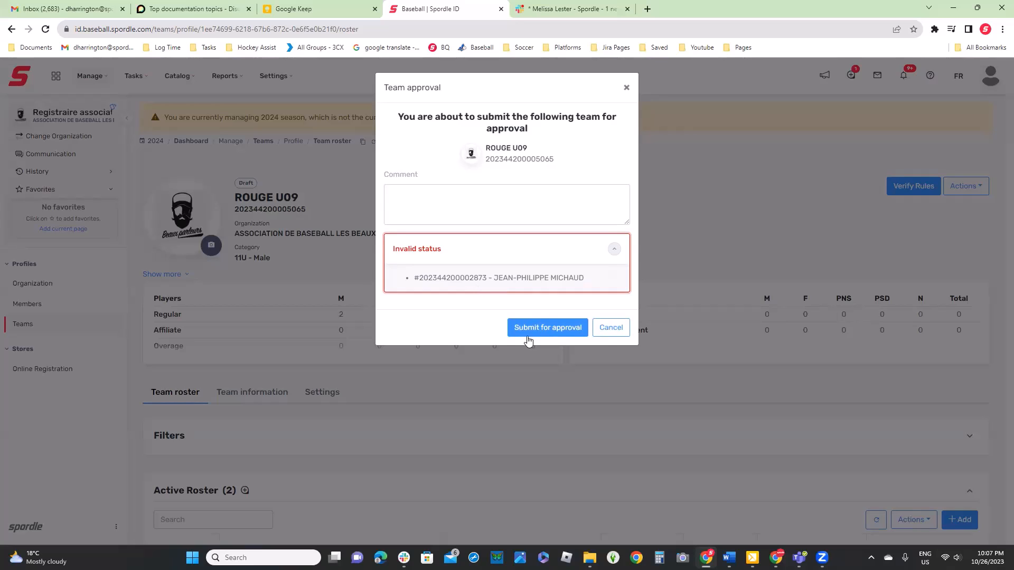
left_click(539, 333)
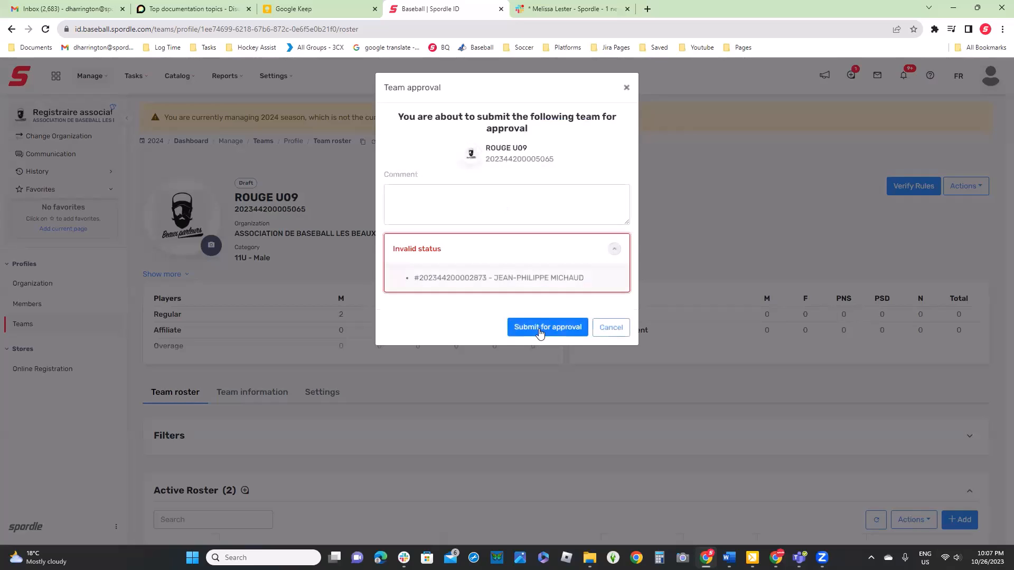
left_click(609, 329)
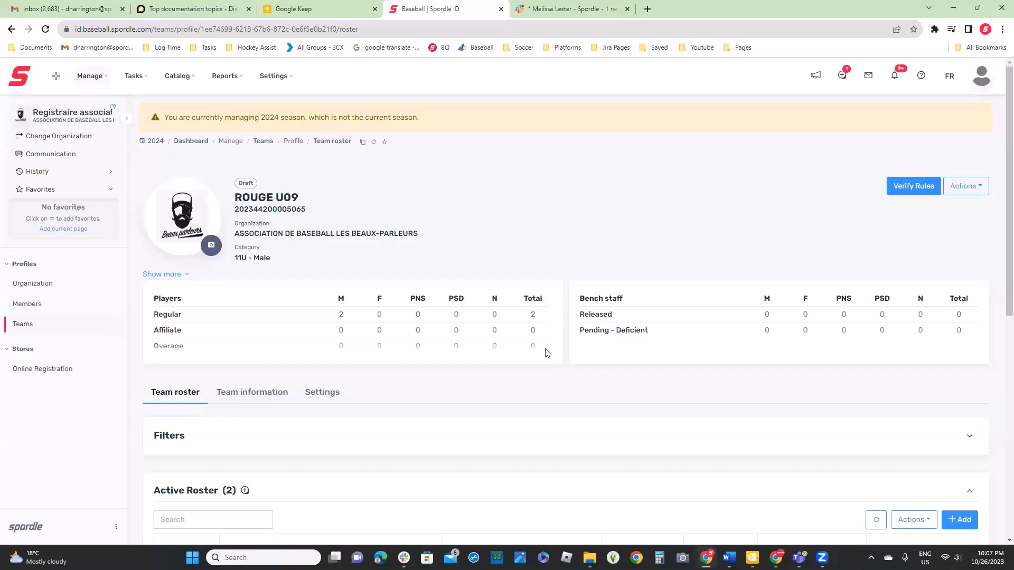
Expand ROUGE U09's player summary and examine the Pending - Deficient row
scroll(493, 368, "down", 1)
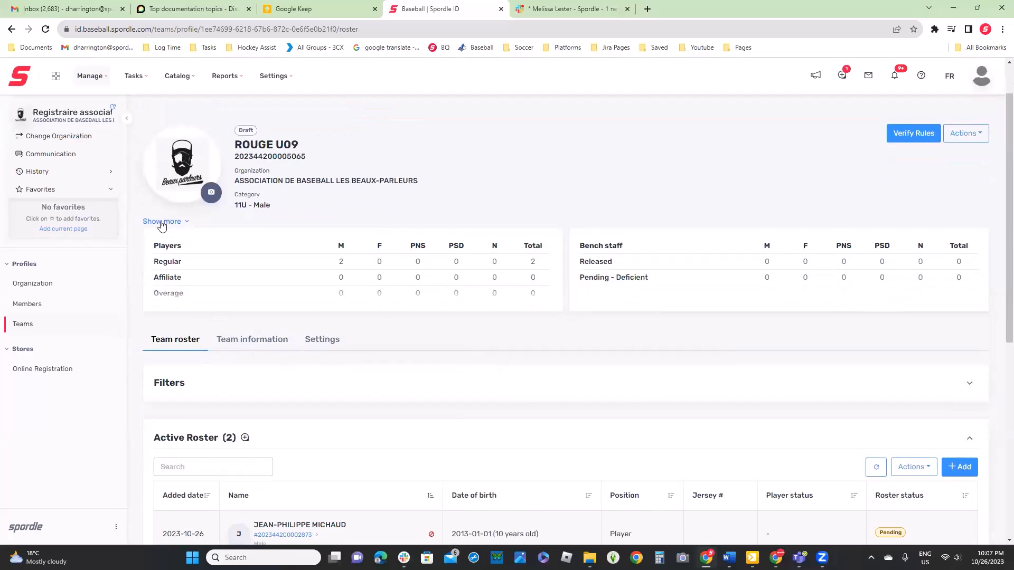
left_click(159, 222)
left_click_drag(157, 388, 217, 401)
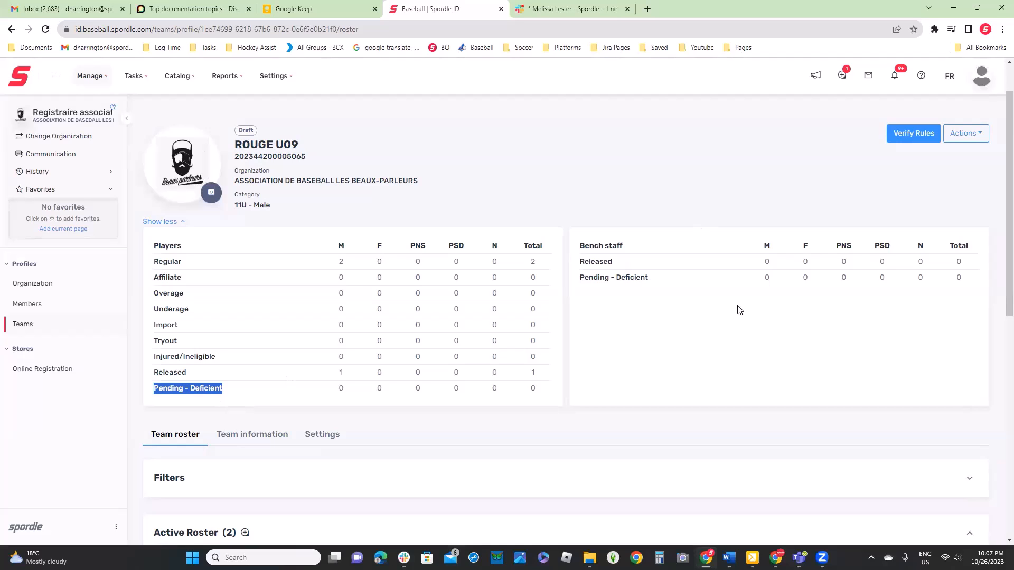
Delete the first player listed in ROUGE U09's Active Roster, the one flagged as ineligible, and confirm the deletion
scroll(710, 377, "down", 5)
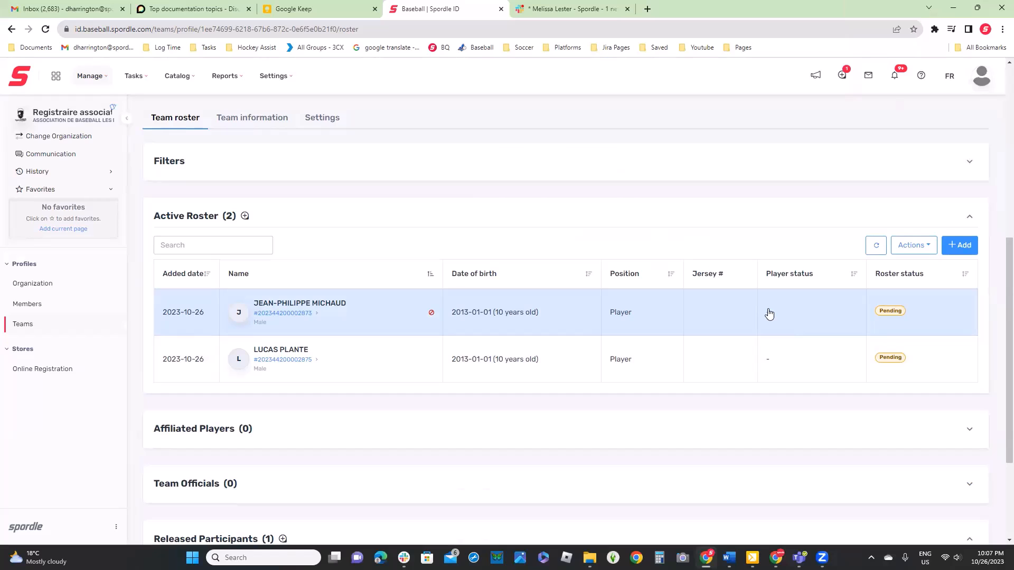
left_click(769, 313)
left_click(973, 112)
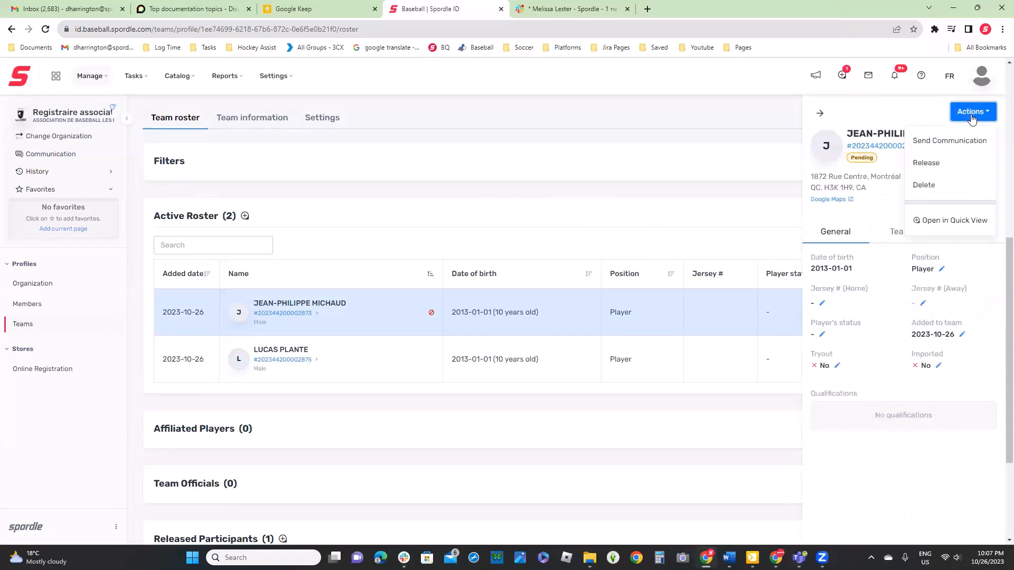
left_click(951, 188)
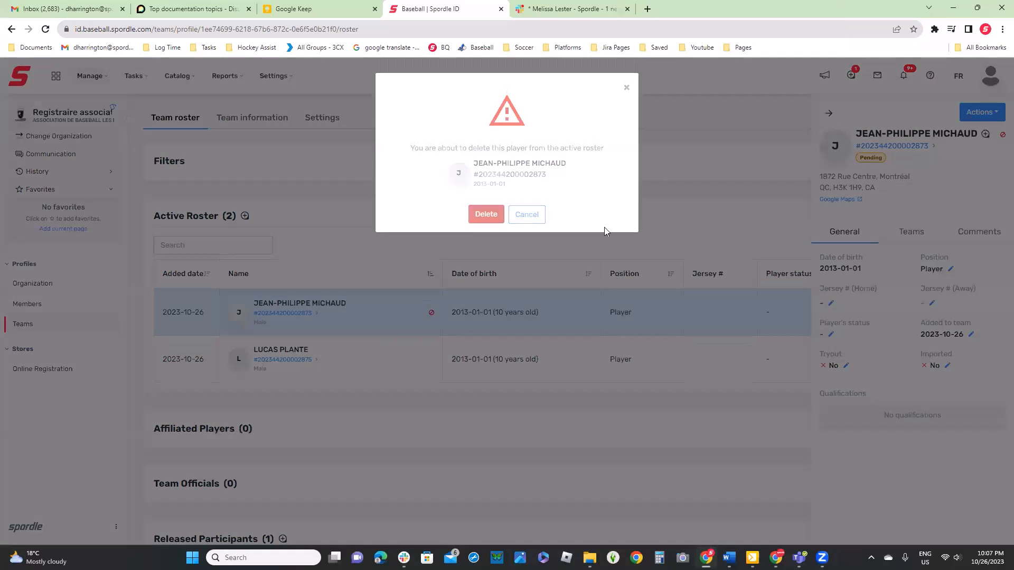
left_click(486, 276)
Submit the ROUGE U09 team for approval without a comment
scroll(727, 227, "up", 7)
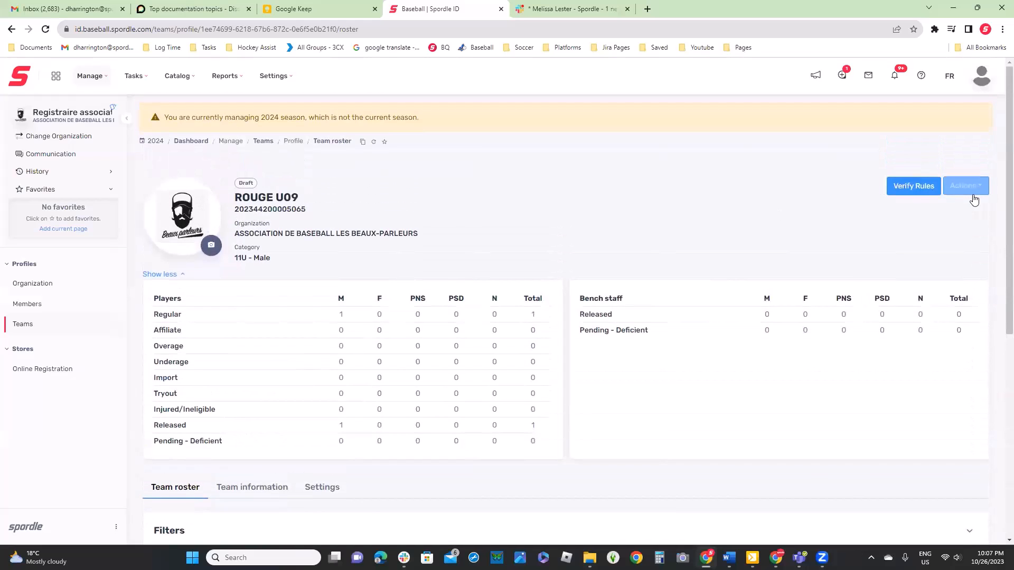
left_click(973, 195)
left_click(905, 332)
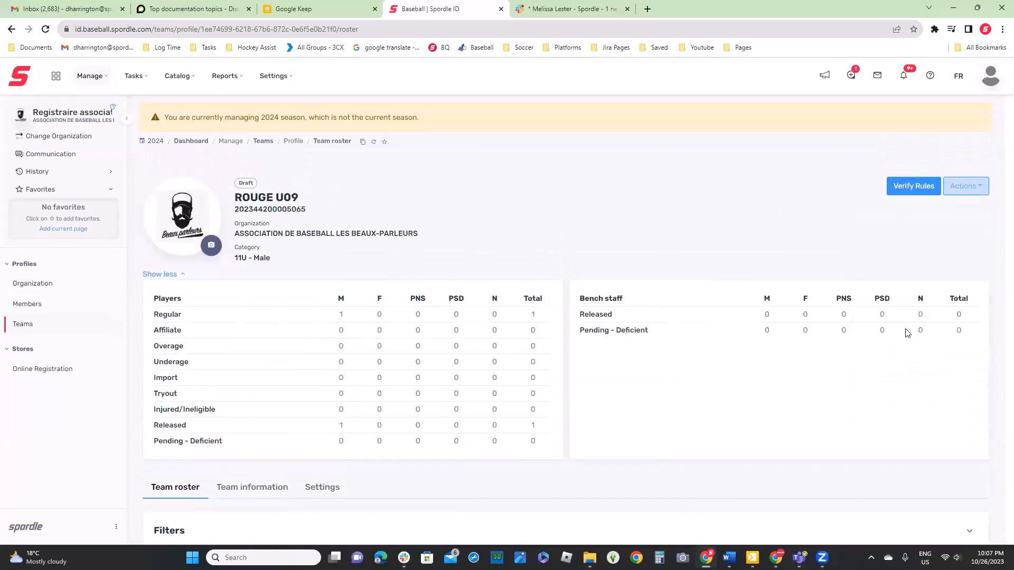
left_click(520, 259)
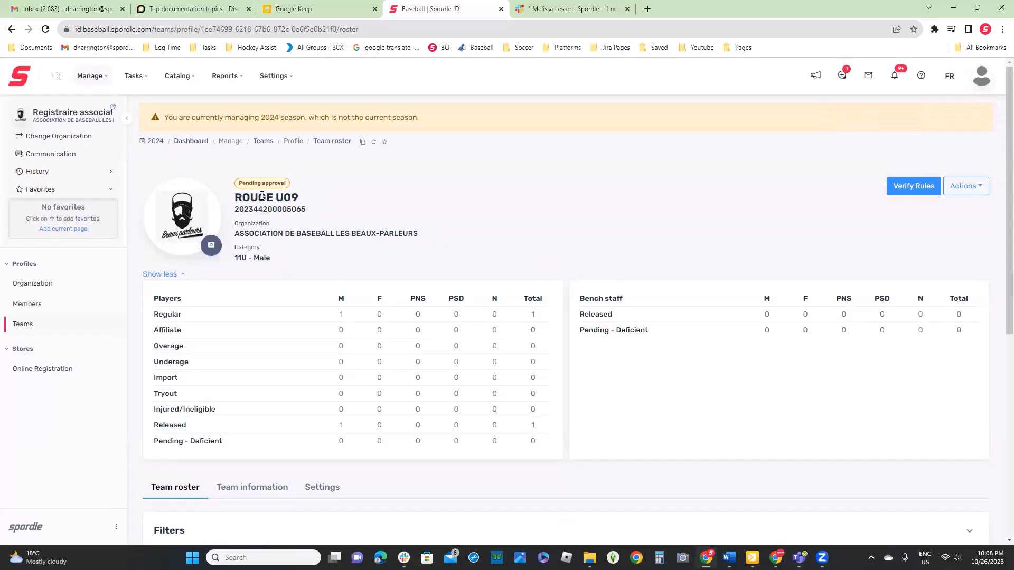
Approve the ROUGE U09 team and confirm the approval
left_click(966, 186)
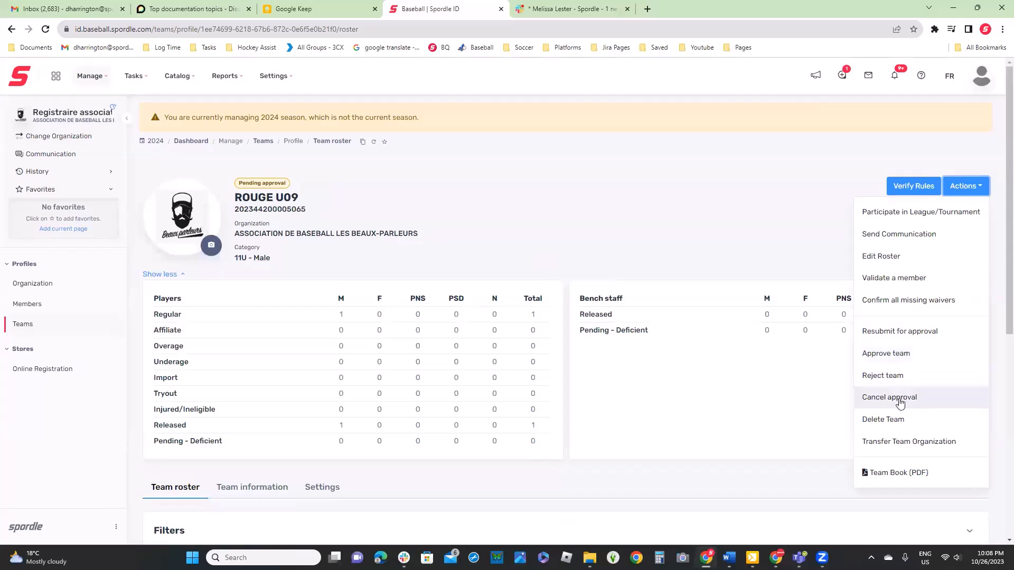
left_click(892, 354)
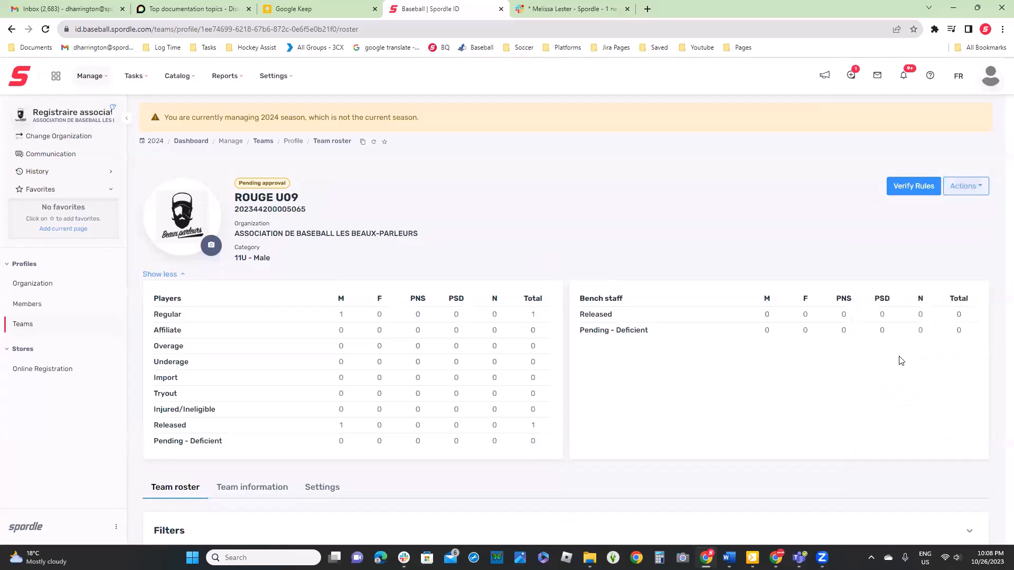
left_click(561, 245)
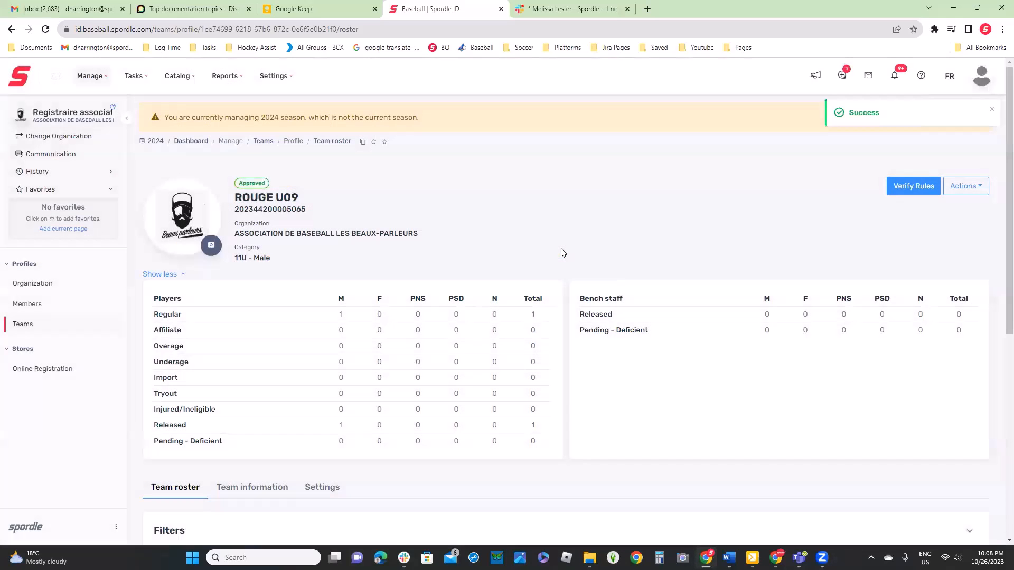
Review ROUGE U09's team information down to the Team Approval Logs
scroll(561, 253, "down", 4)
left_click(279, 276)
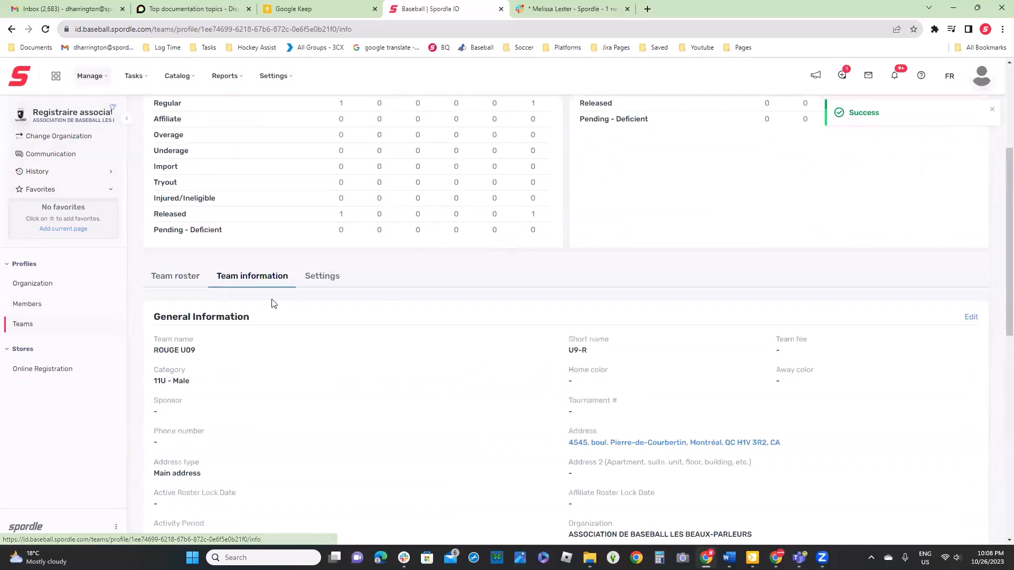
scroll(274, 289, "down", 10)
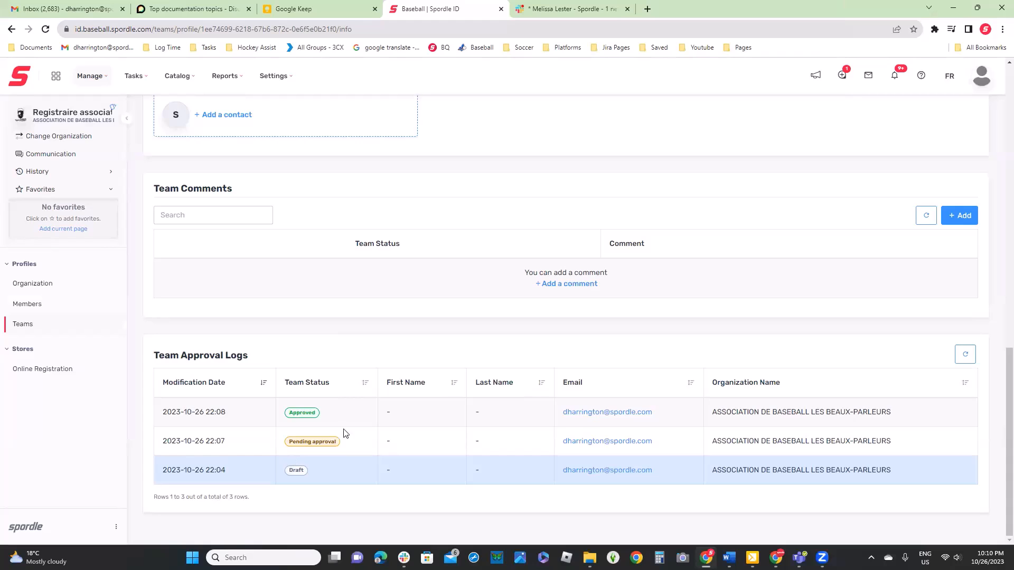
scroll(562, 359, "up", 10)
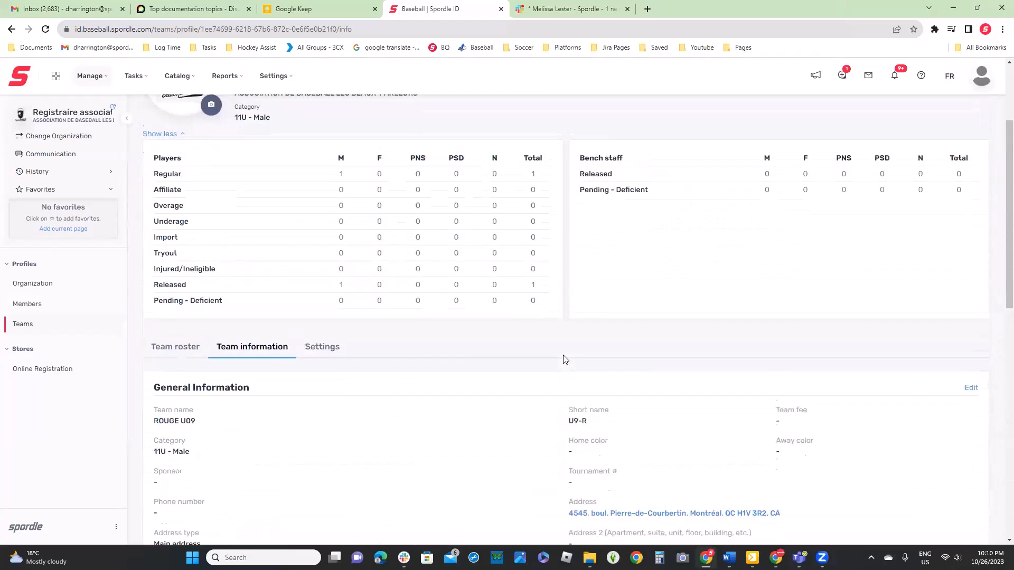
Review the agreement types offered for confirming all missing waivers of ROUGE U09, and close without confirming any
scroll(563, 359, "up", 3)
left_click(965, 186)
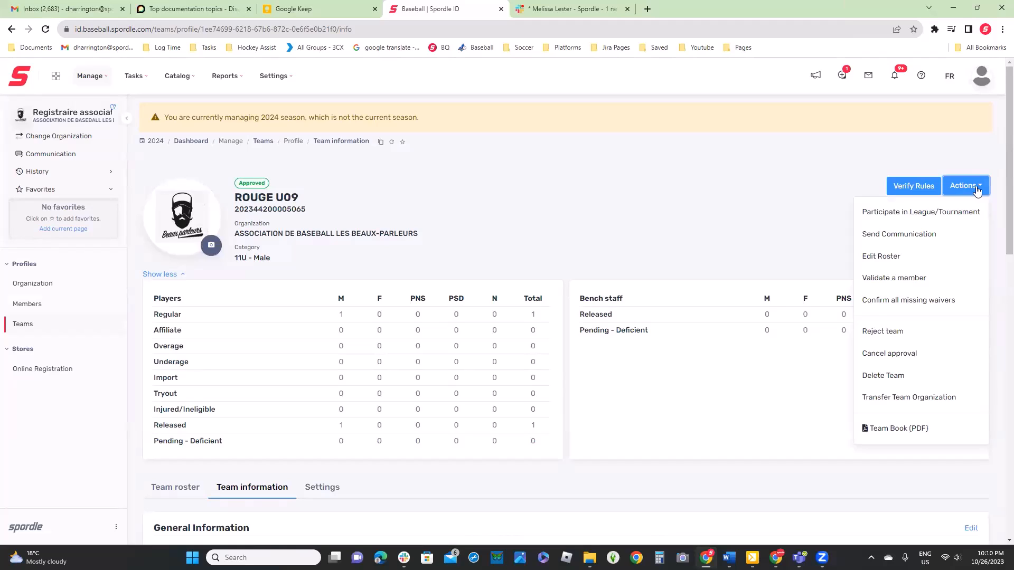
left_click(956, 306)
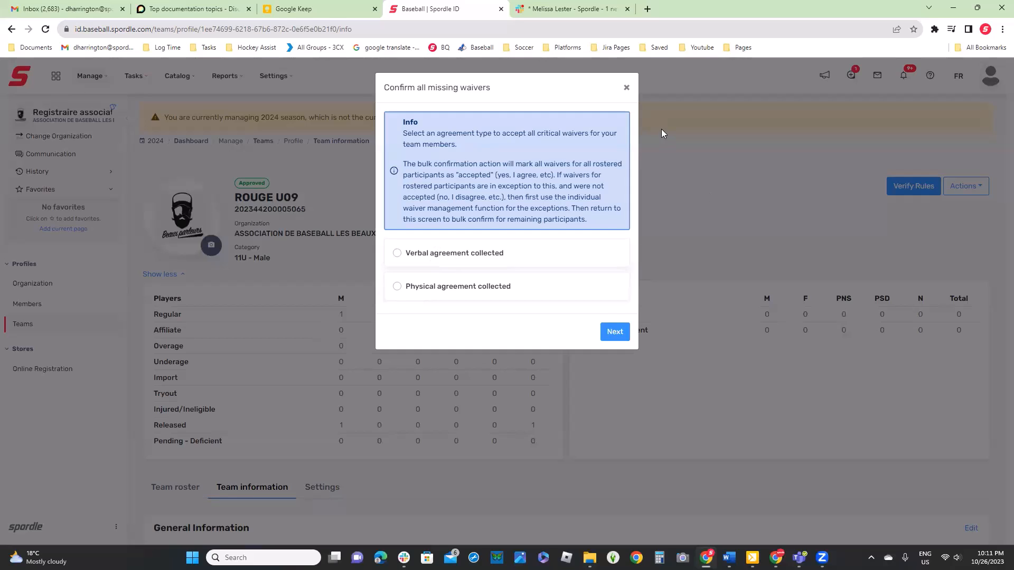
left_click(626, 88)
left_click(963, 186)
left_click(727, 184)
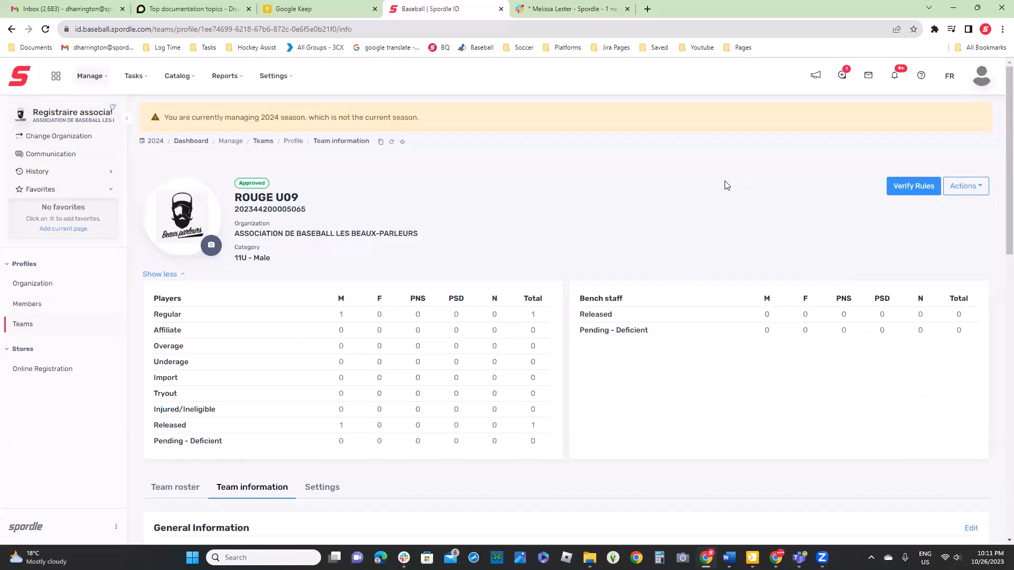
Return to ROUGE U09's team roster and expand the Active Roster to examine the remaining player's roster status
scroll(724, 185, "down", 2)
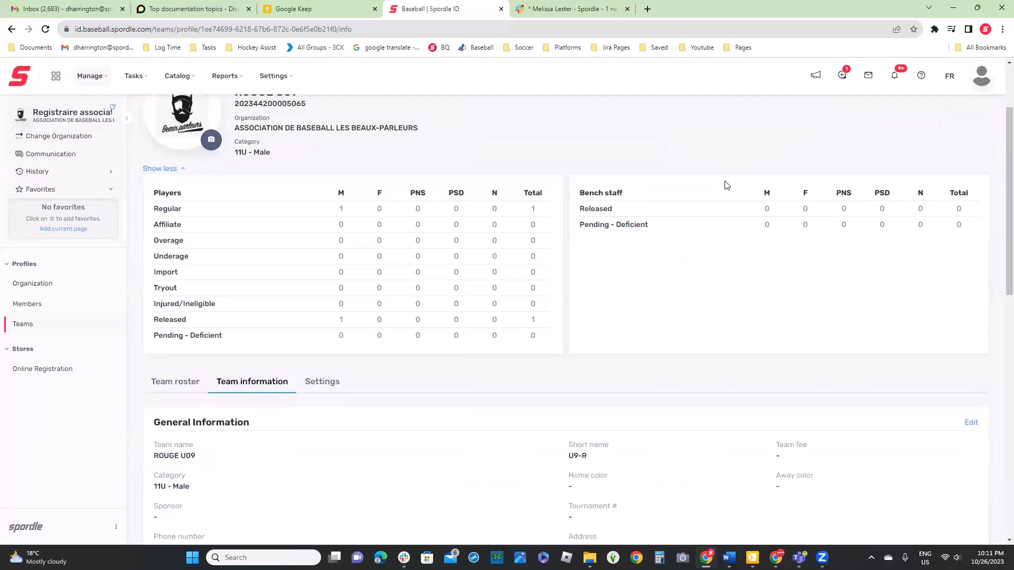
left_click(175, 381)
scroll(472, 387, "down", 1)
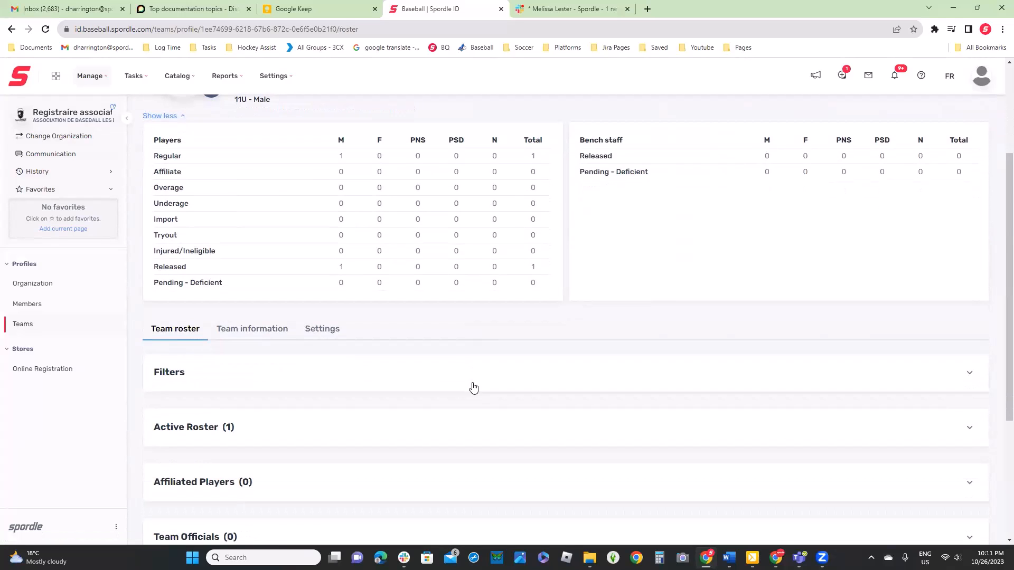
scroll(473, 388, "up", 3)
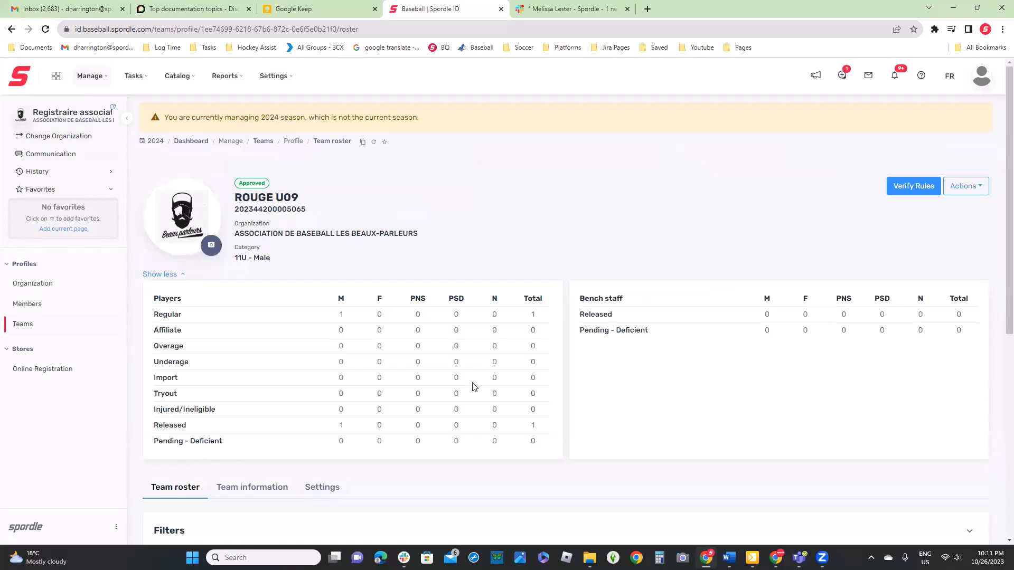
left_click(964, 190)
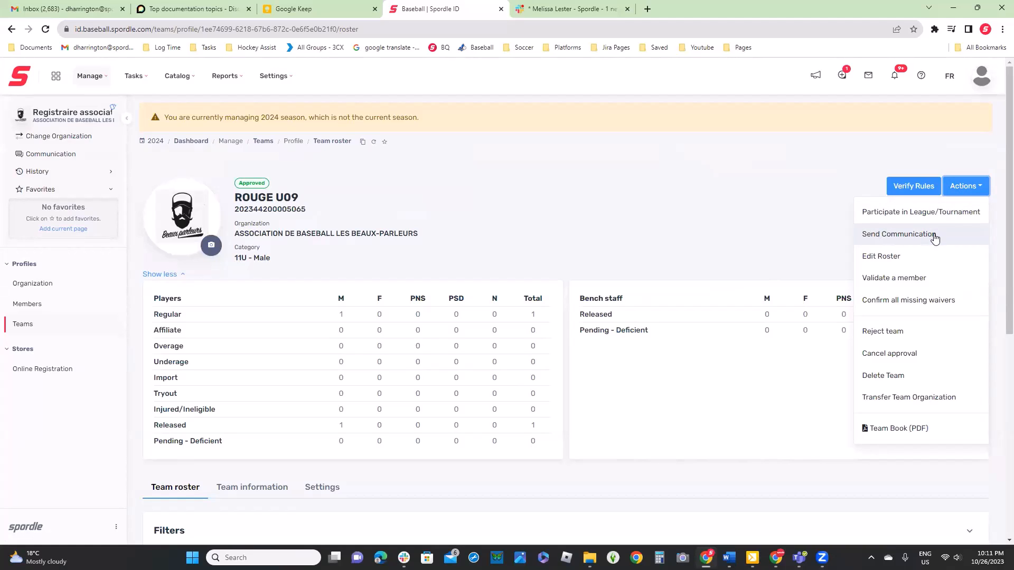
left_click(752, 242)
scroll(749, 242, "down", 4)
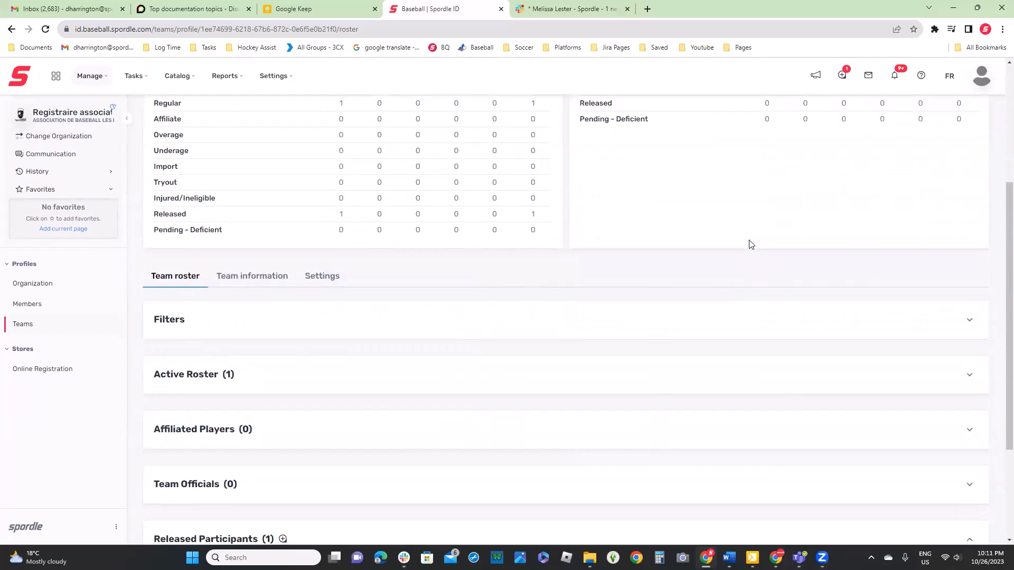
scroll(653, 365, "down", 1)
left_click(638, 328)
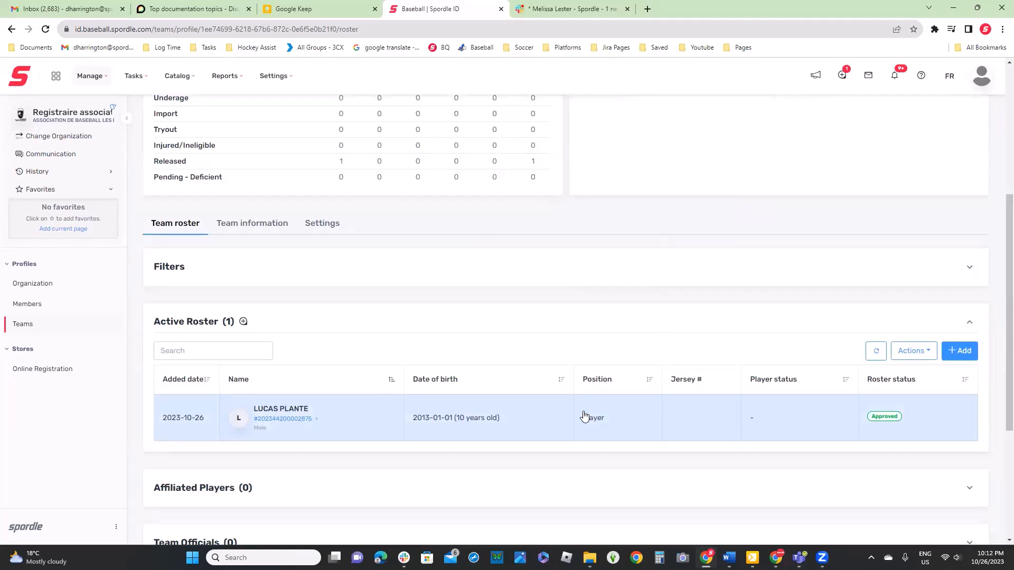
scroll(636, 338, "up", 4)
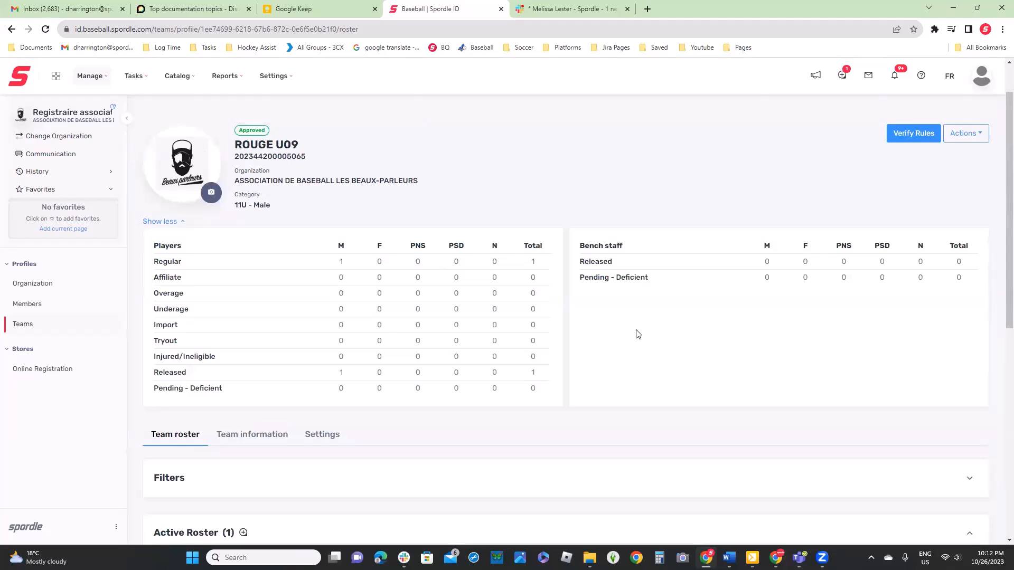
Clear the saved filters in the Members list and search the association's members with minimum age 9 and maximum age 10
left_click(28, 307)
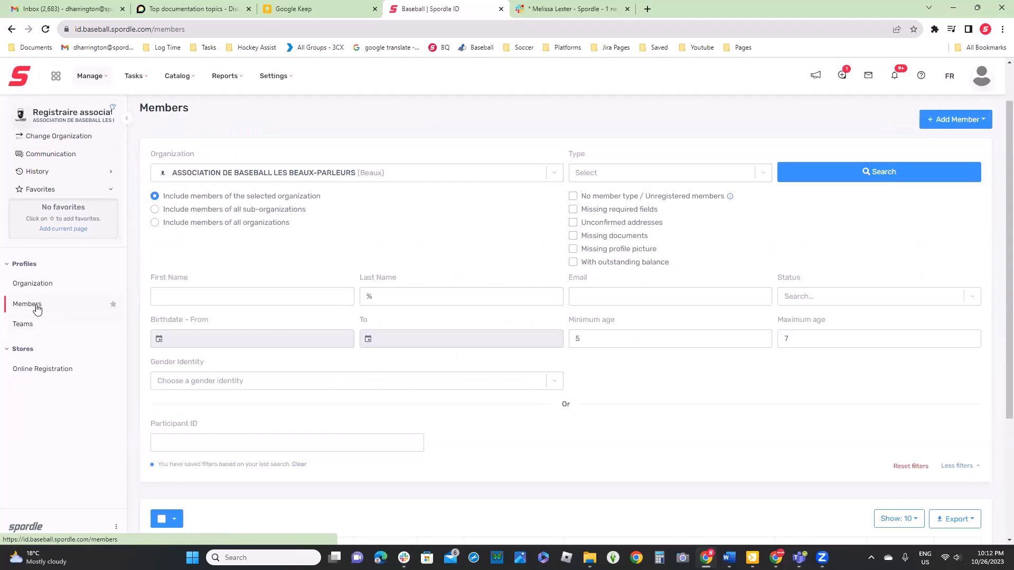
left_click(299, 464)
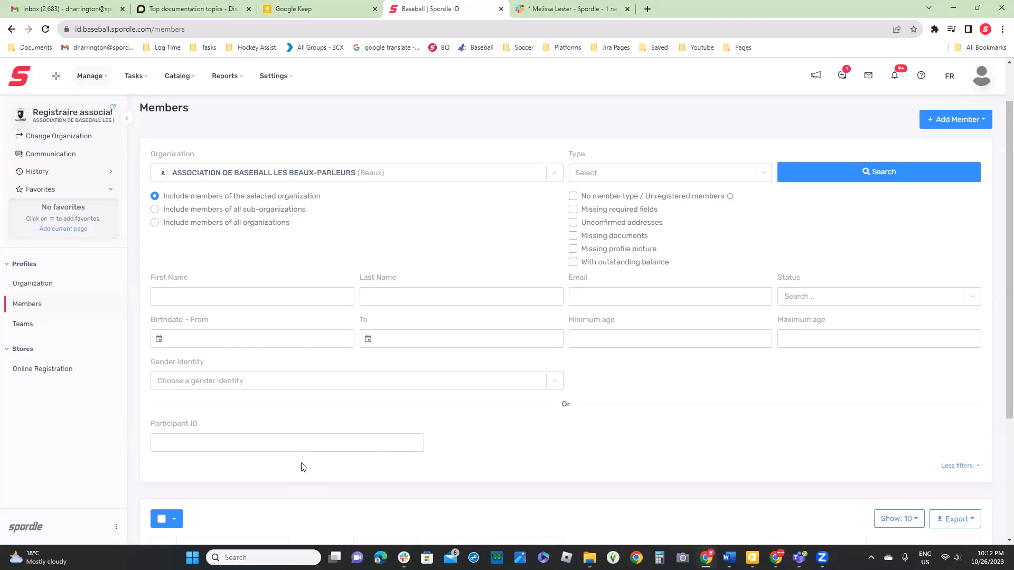
left_click(623, 336)
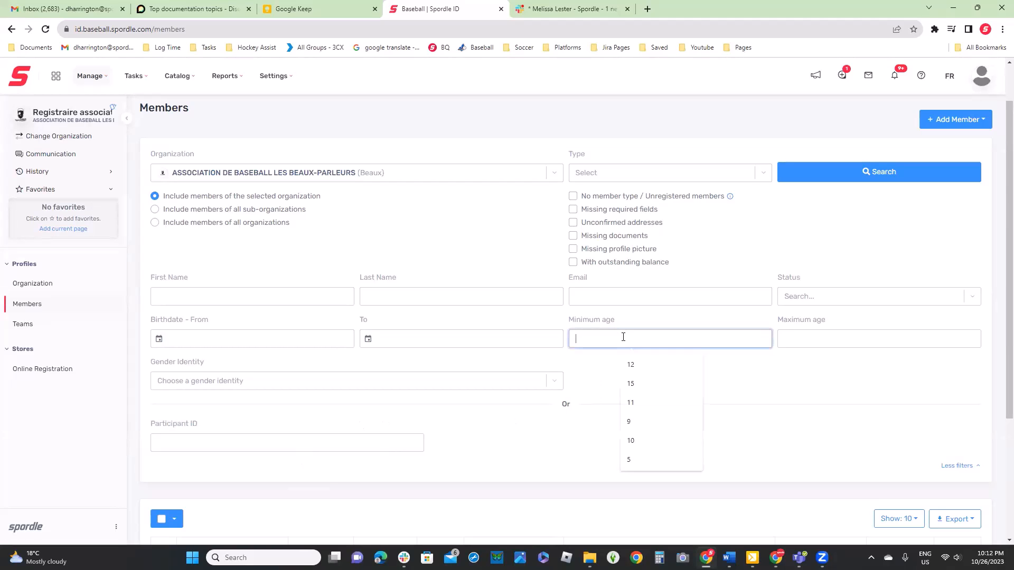
type("9")
left_click(822, 336)
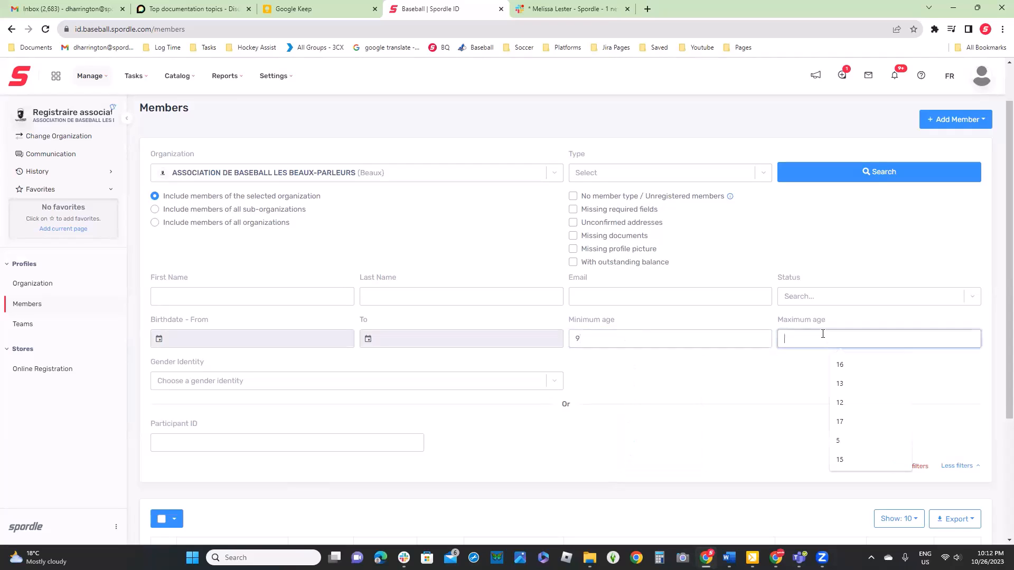
type("10")
left_click(847, 179)
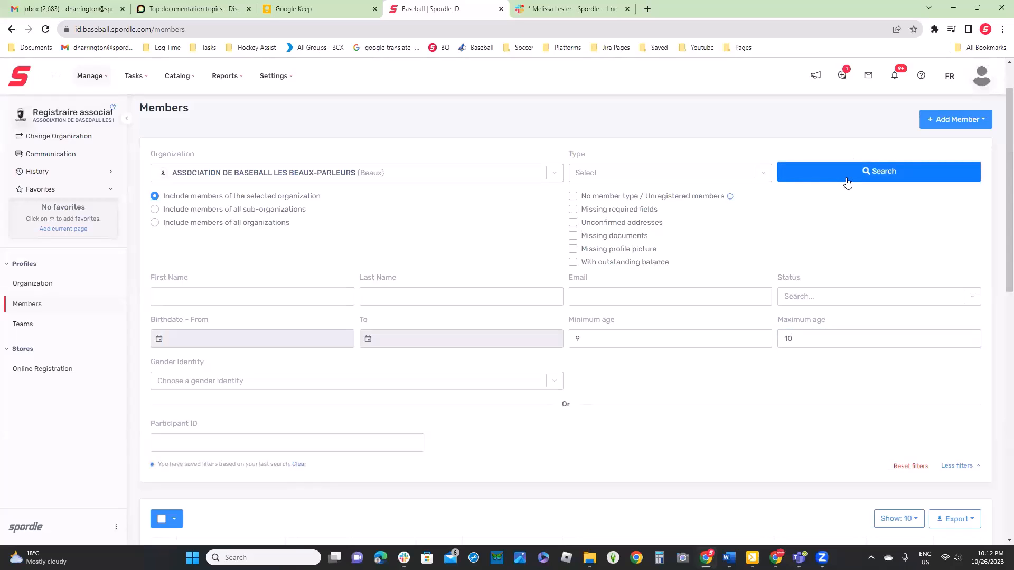
scroll(847, 241, "down", 4)
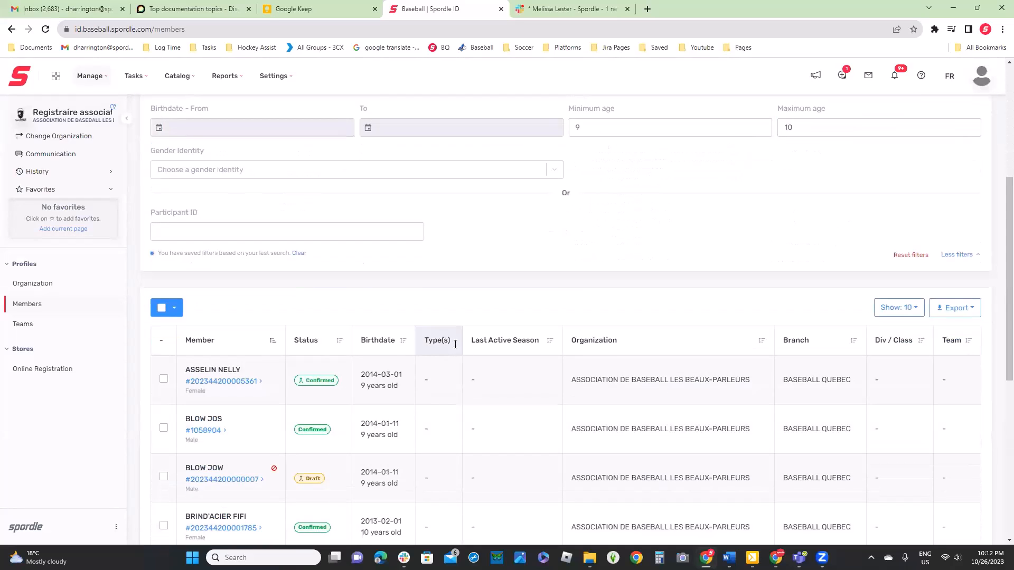
scroll(242, 398, "down", 4)
scroll(471, 437, "down", 2)
scroll(219, 222, "up", 3)
Select all members found by the age search and start a Send Communication message to them
left_click(156, 149)
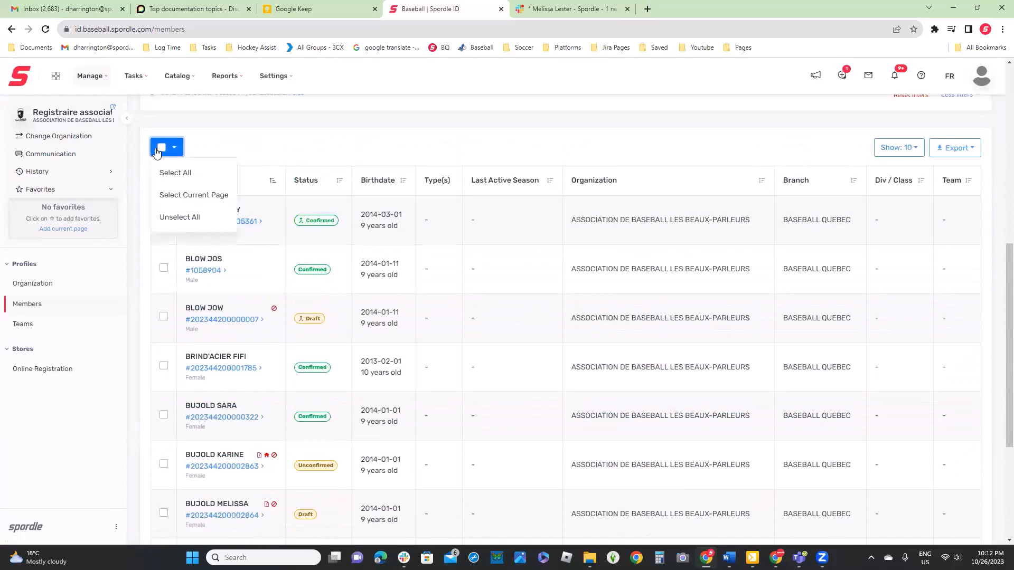
left_click(174, 174)
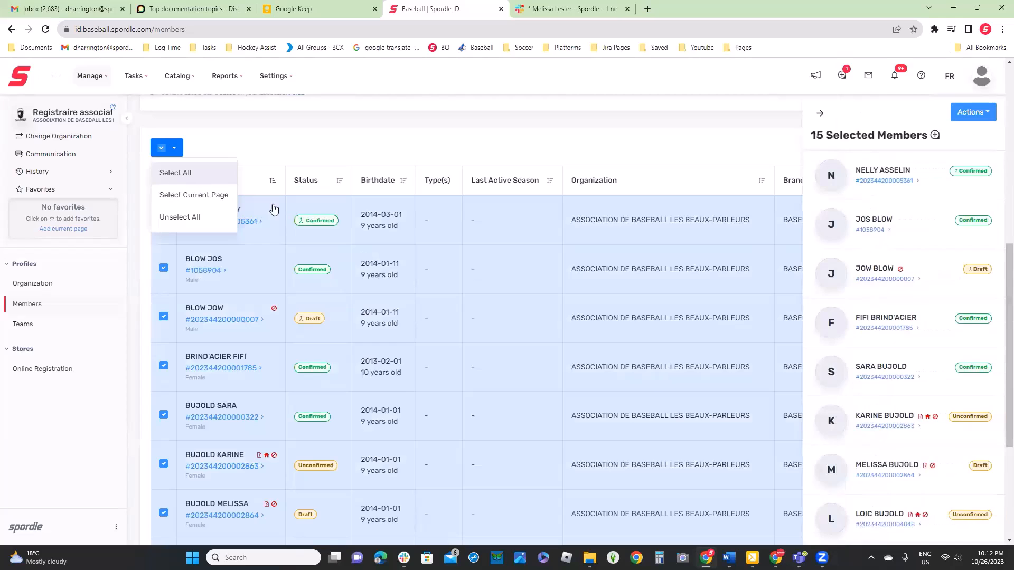
left_click(981, 118)
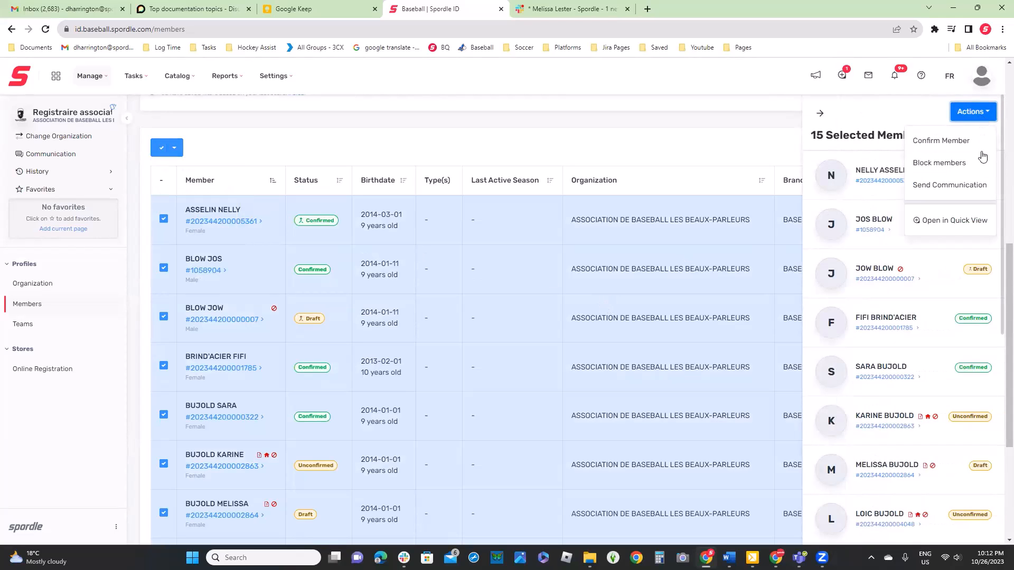
left_click(974, 185)
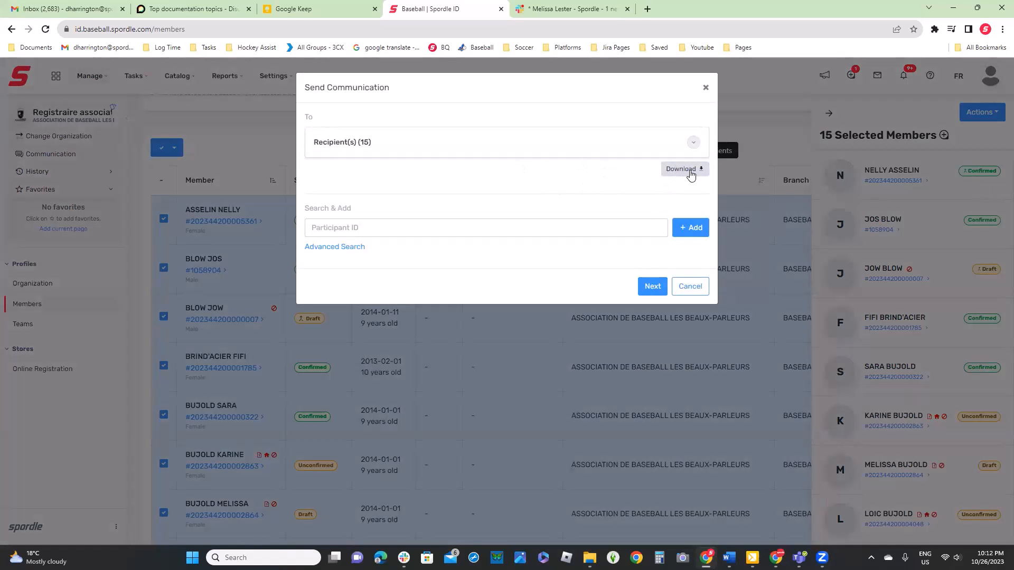
Expand the communication's recipient list, remove two of the recipients, and proceed to the message form
left_click(693, 143)
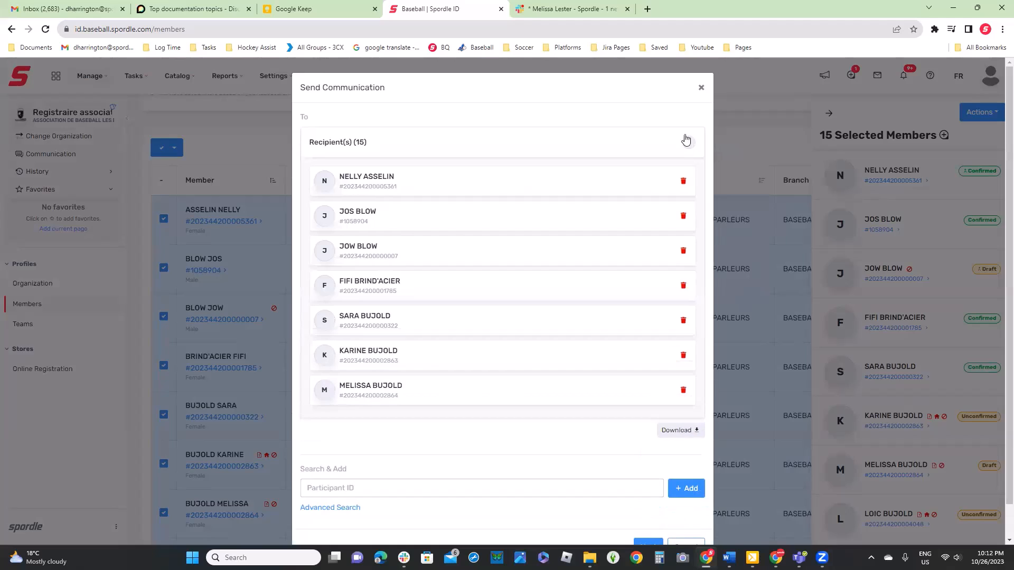
left_click(684, 182)
left_click(683, 218)
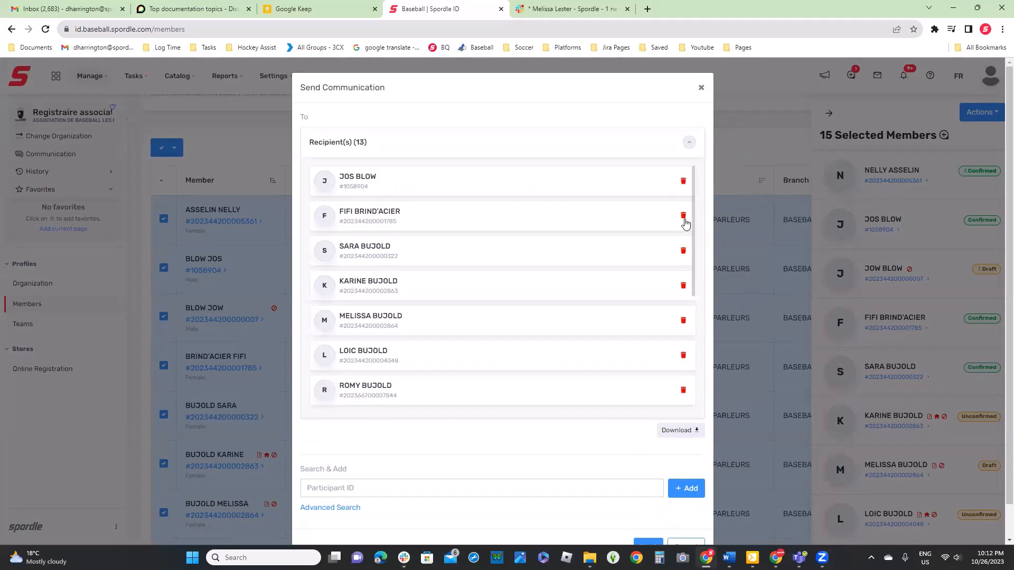
scroll(685, 224, "down", 5)
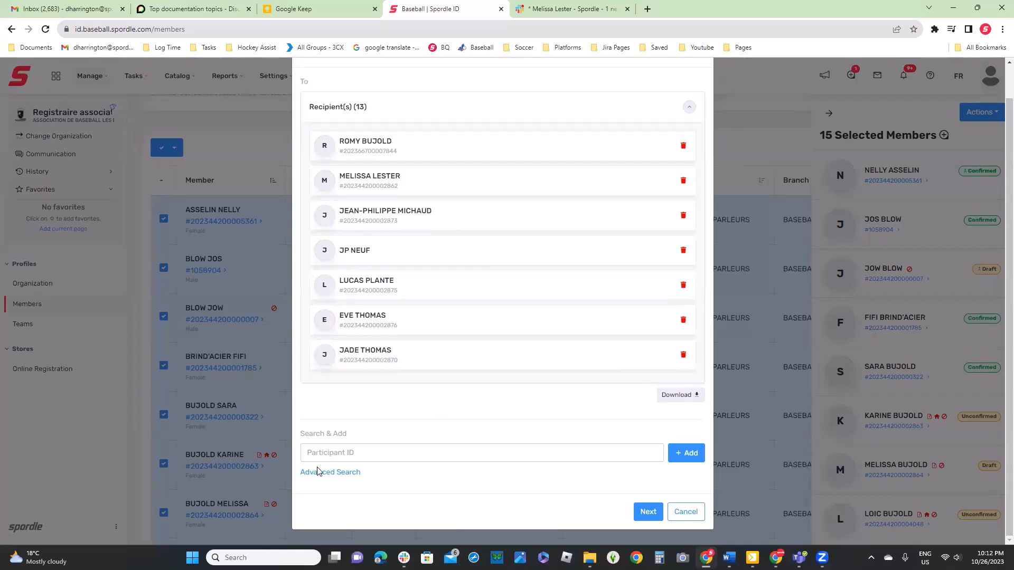
left_click(649, 512)
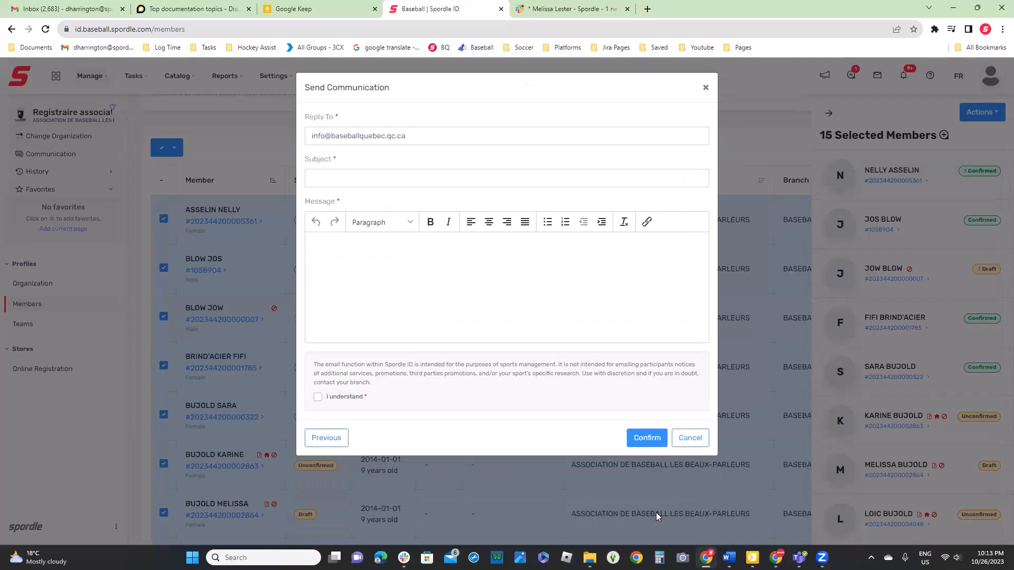
Accept the email-use acknowledgement, review the message's subject and reply-to fields, cancel the communication, and check the signed-in account's details
left_click(397, 178)
left_click(319, 398)
left_click(425, 135)
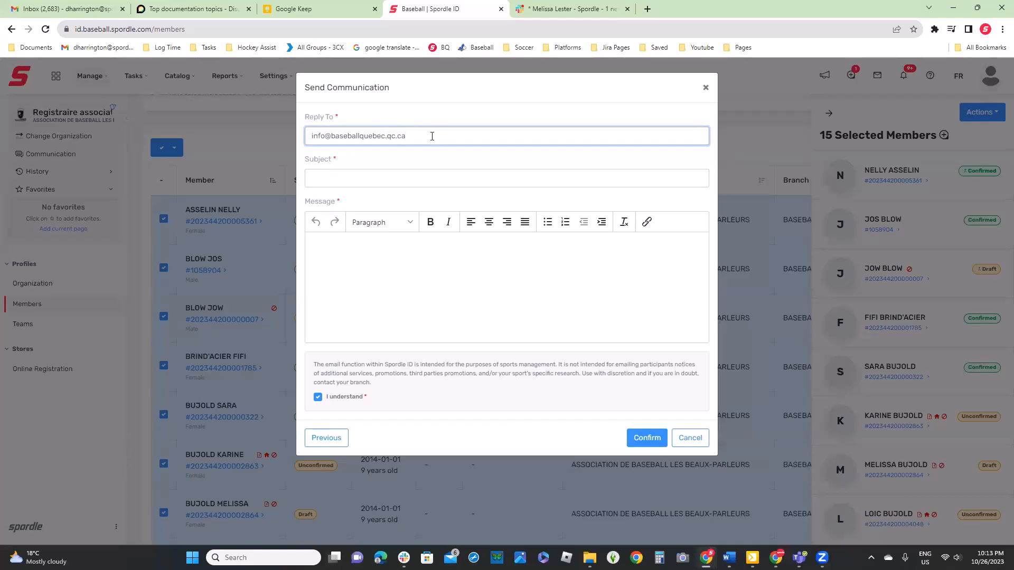
left_click(690, 438)
left_click(992, 76)
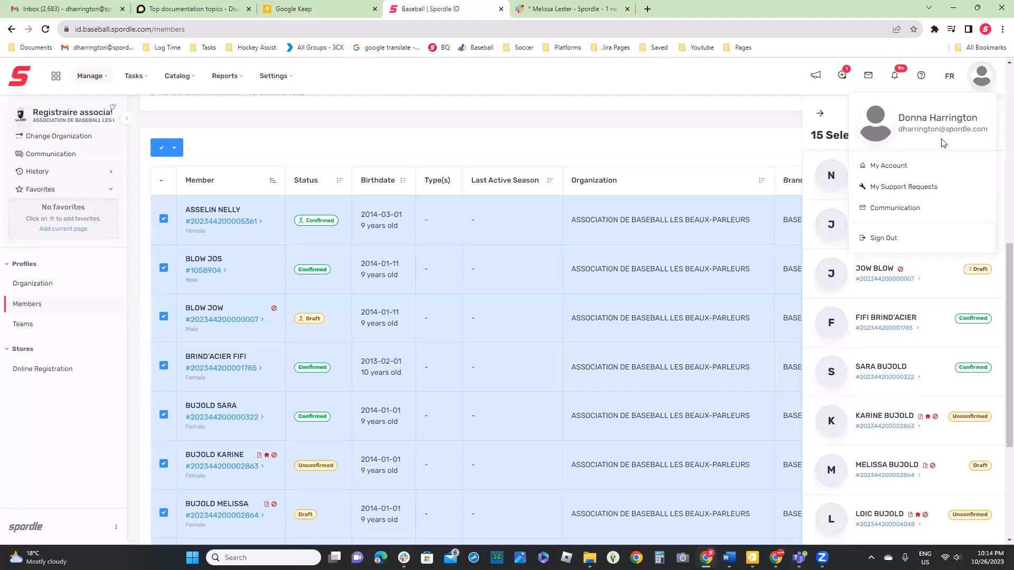
left_click(658, 122)
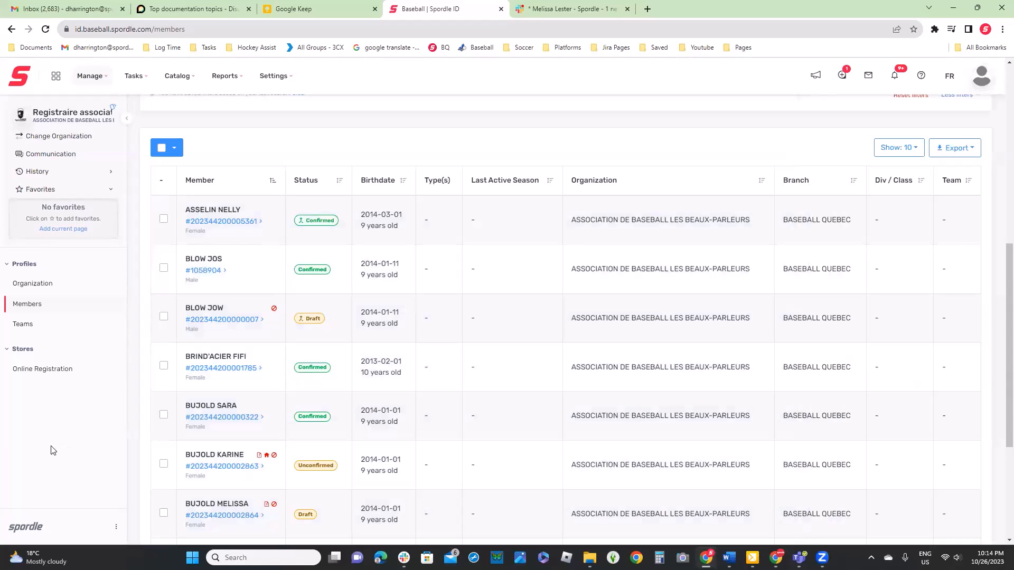
Compose an organization-contact message from Communication, choosing ASSOCIATION DE BASEBALL LES BEAUX-PARLEURS in the organization tree
left_click(70, 160)
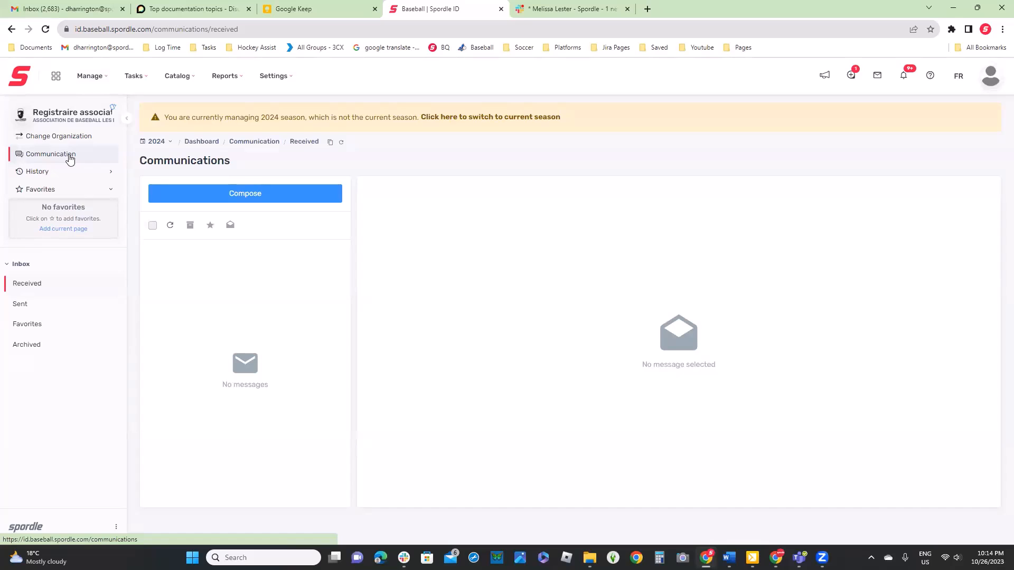
left_click(274, 196)
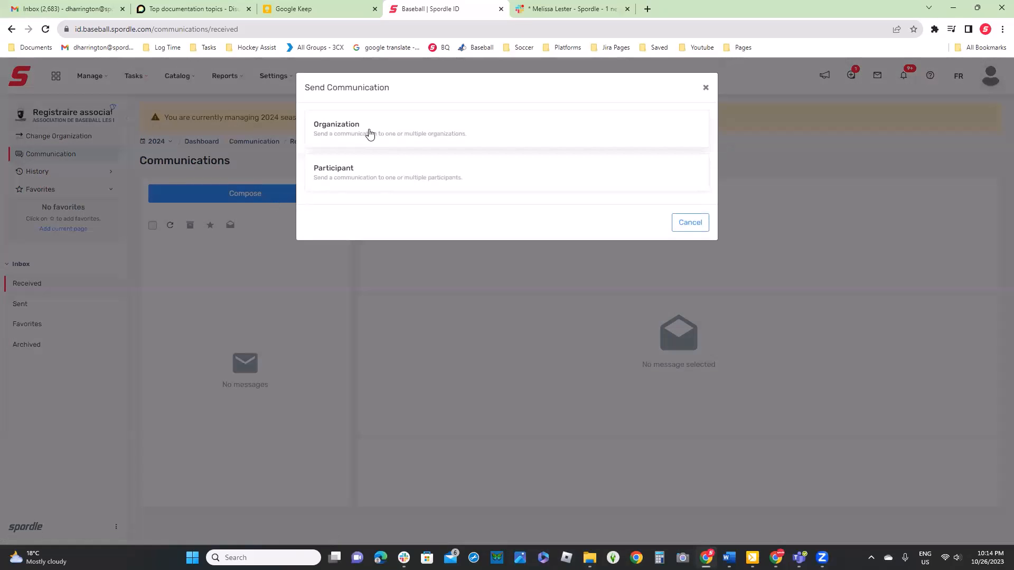
left_click(371, 129)
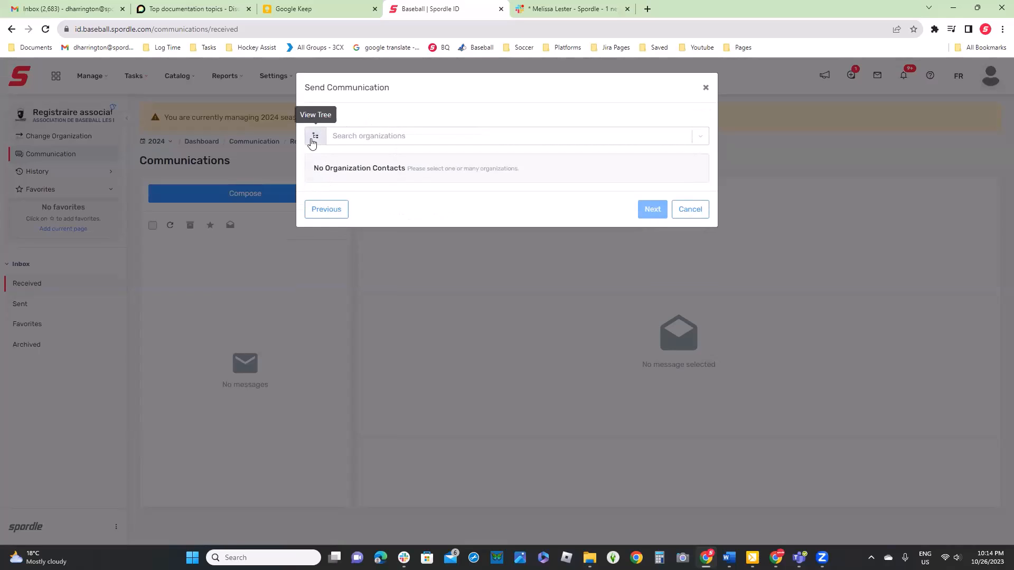
left_click(313, 137)
left_click(319, 162)
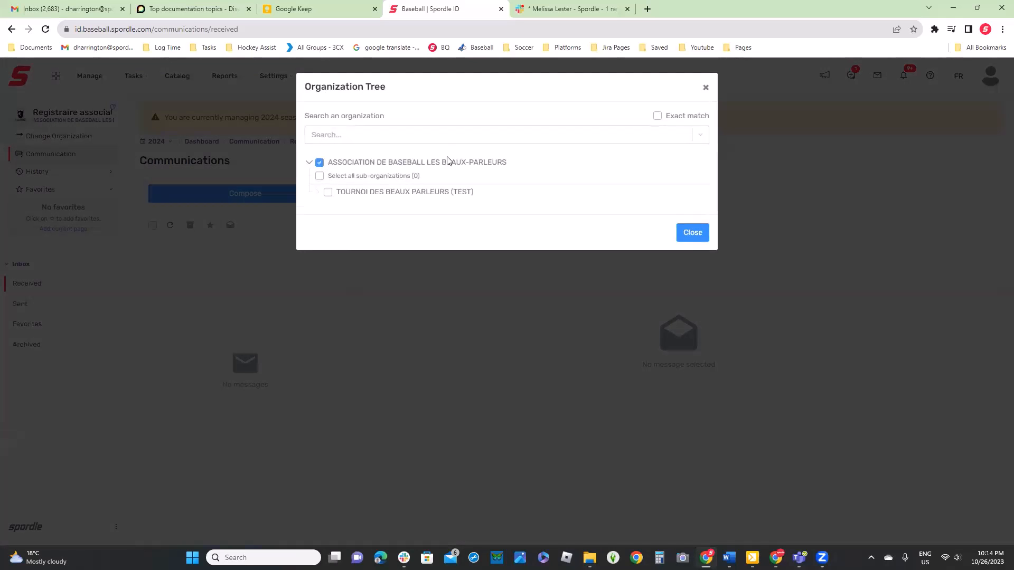
left_click(694, 232)
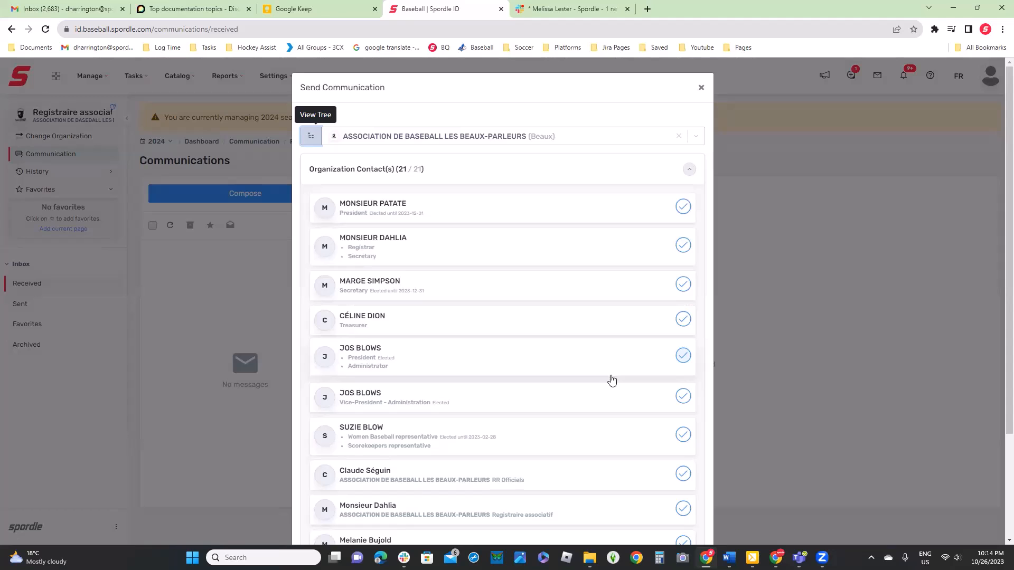
Exclude the Registrar/Secretary, Secretary and Women Baseball representative contacts, continue to the message form, and cancel the communication
left_click(682, 246)
left_click(684, 284)
left_click(683, 435)
scroll(591, 402, "down", 3)
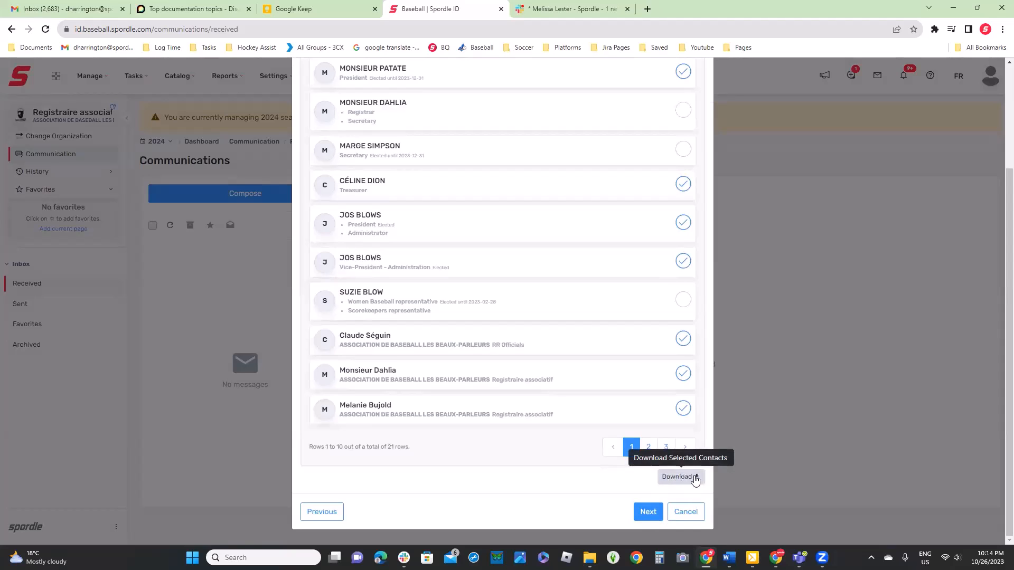
left_click(648, 511)
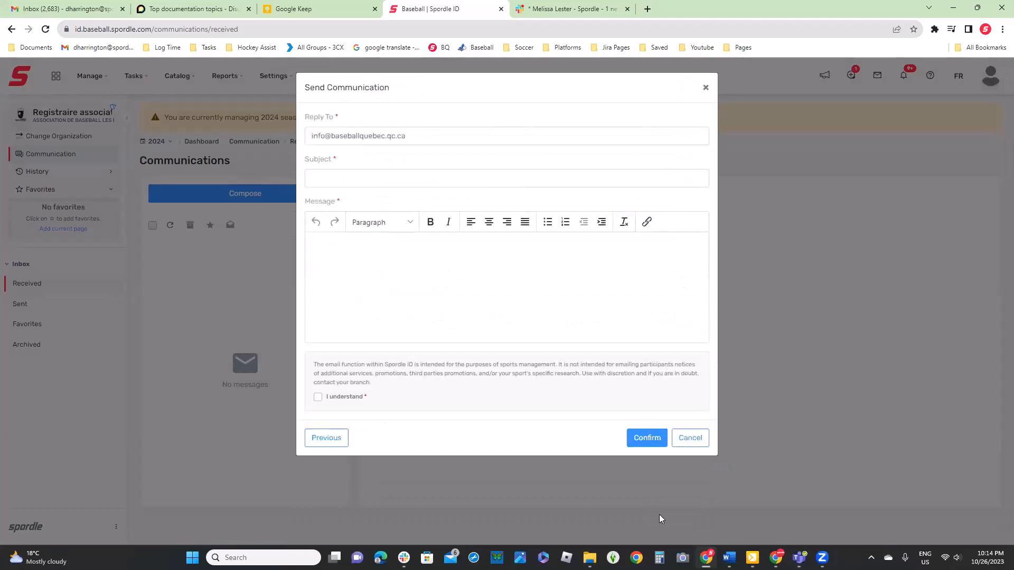
left_click(690, 438)
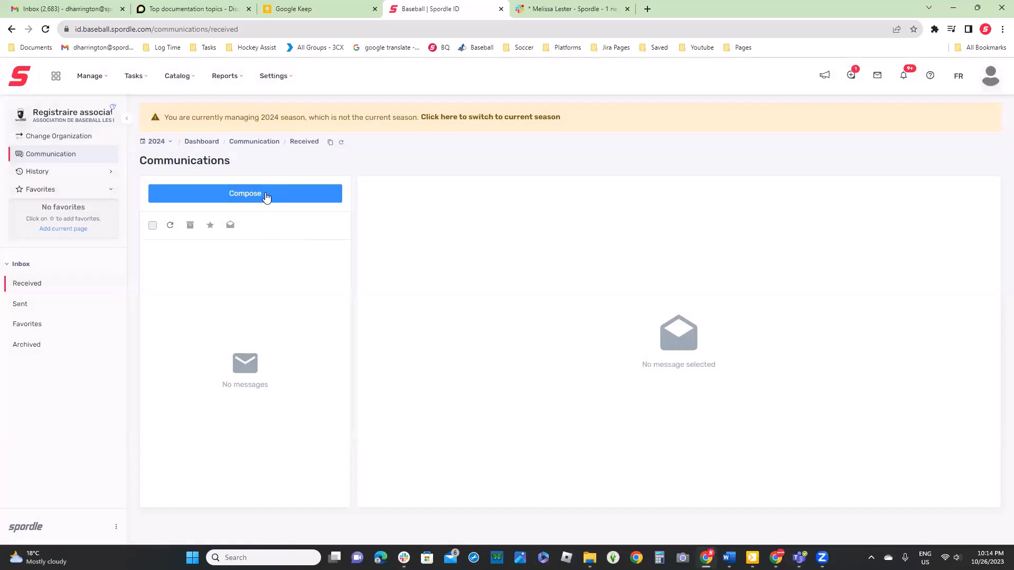
Compose a communication to individual members, review the Participant ID and advanced search fields for adding recipients, and close it
left_click(265, 193)
left_click(422, 171)
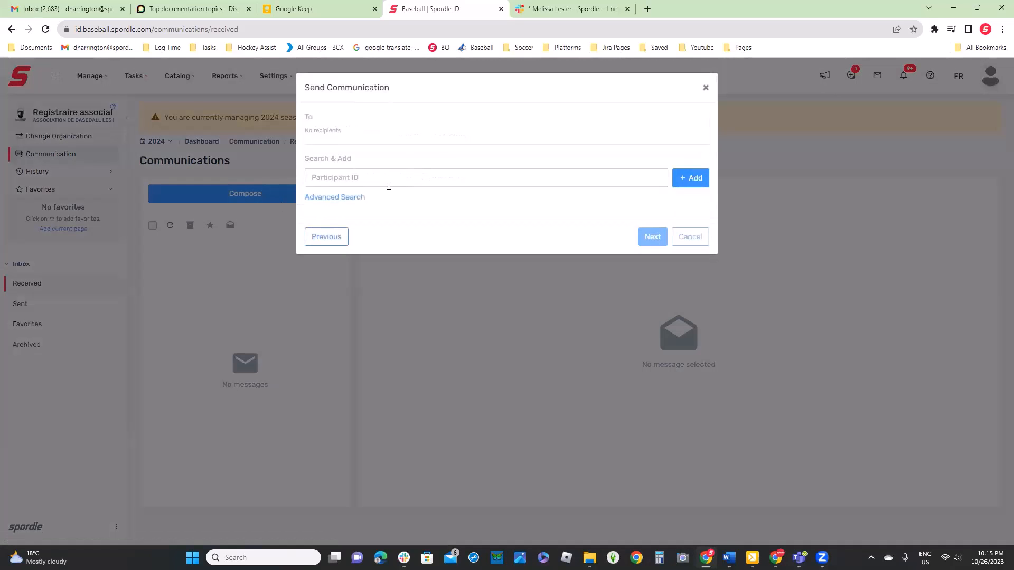
left_click(351, 178)
left_click(347, 198)
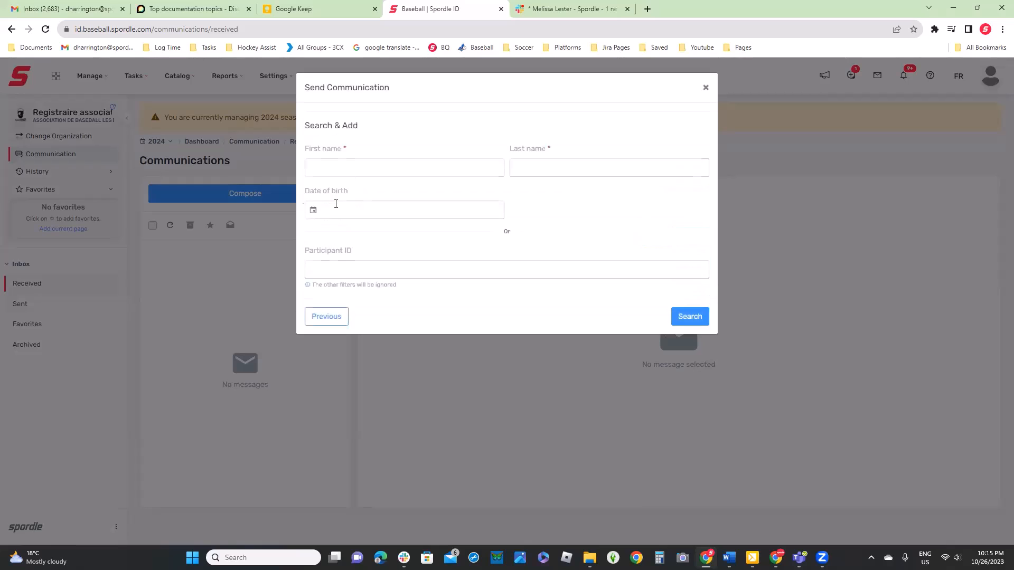
left_click(365, 163)
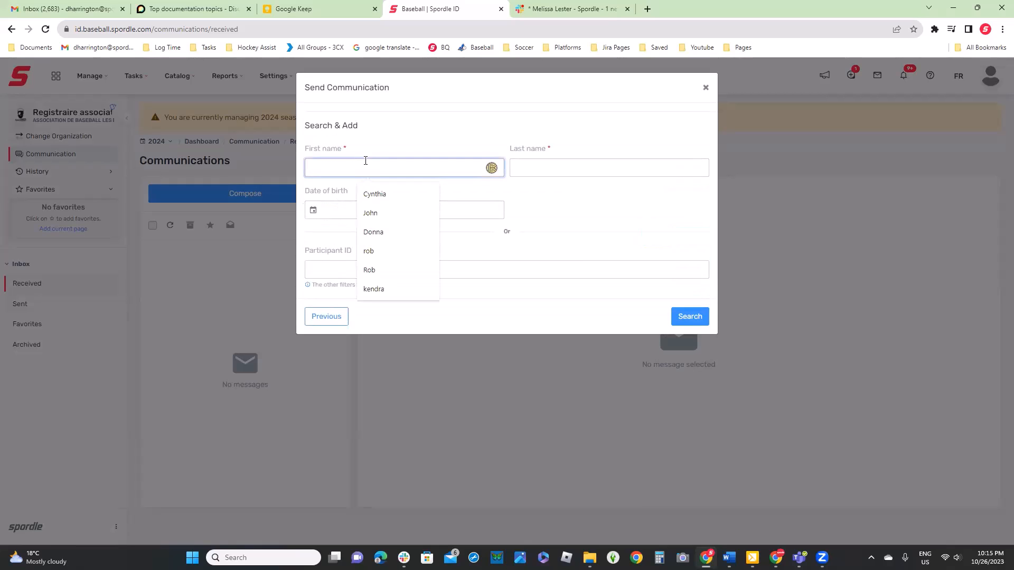
left_click(607, 241)
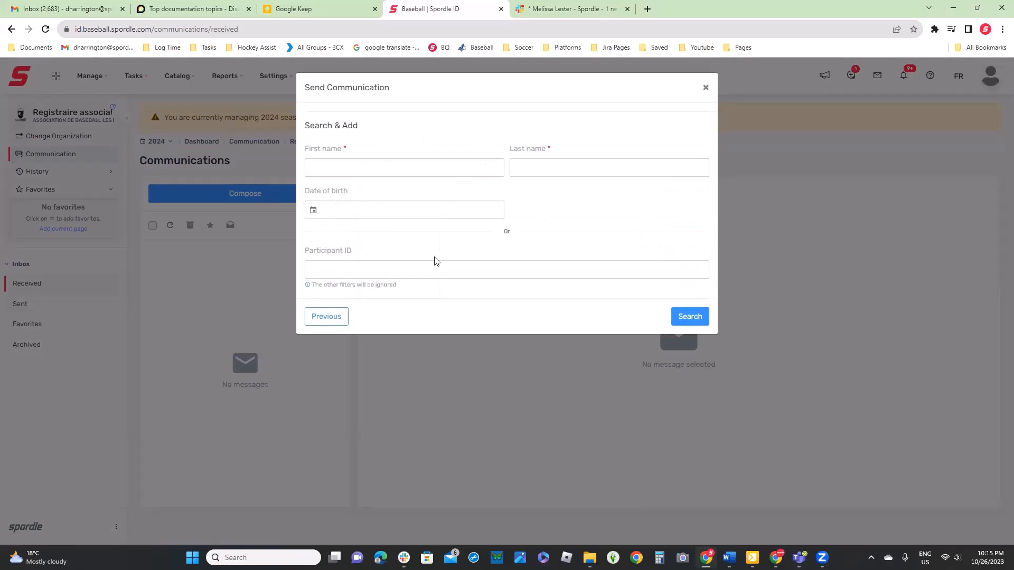
left_click(439, 271)
left_click(705, 87)
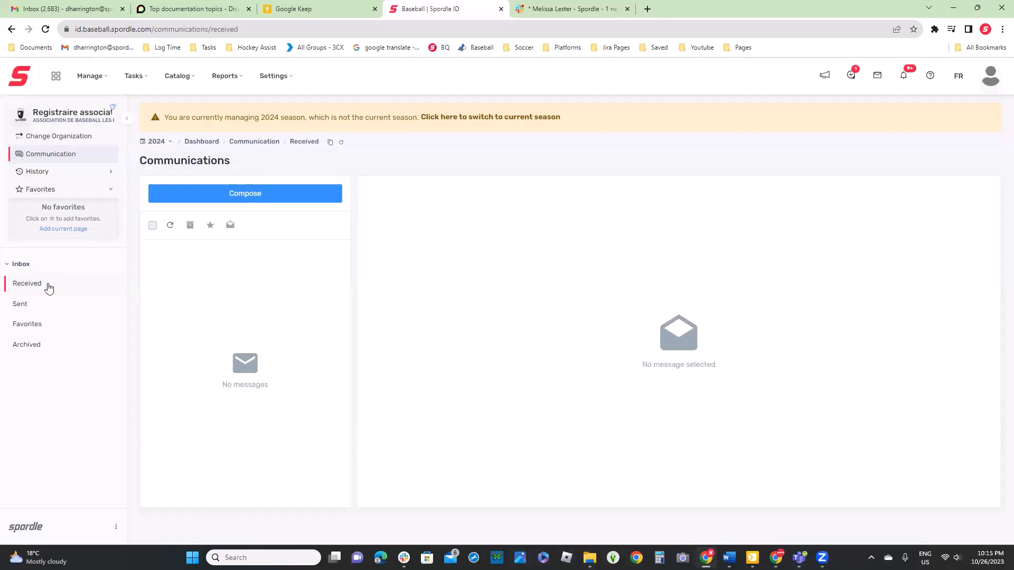
Return to the Members page, look over the listed members, and clear the saved age filters
left_click(93, 80)
left_click(117, 144)
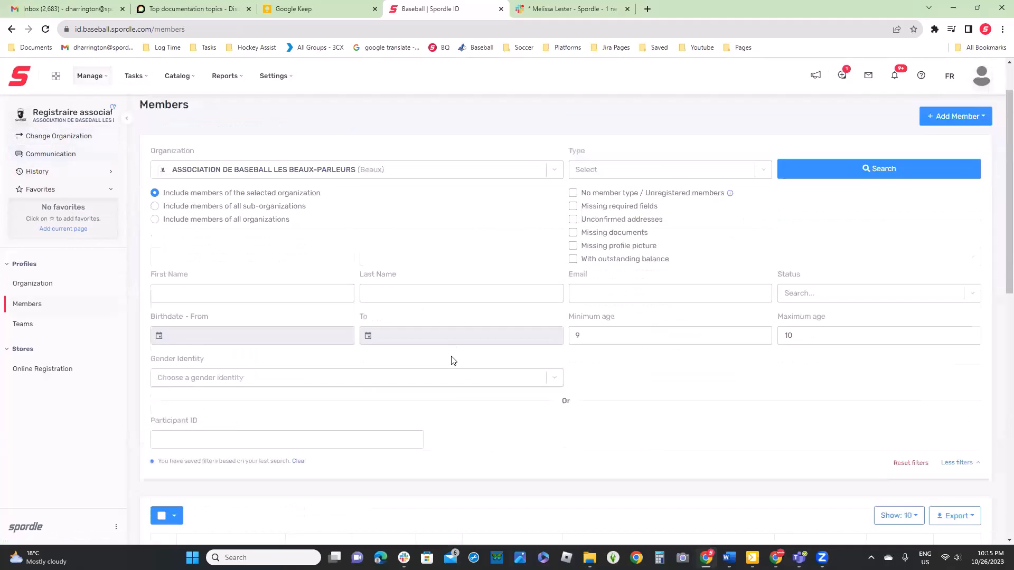
scroll(452, 360, "down", 1)
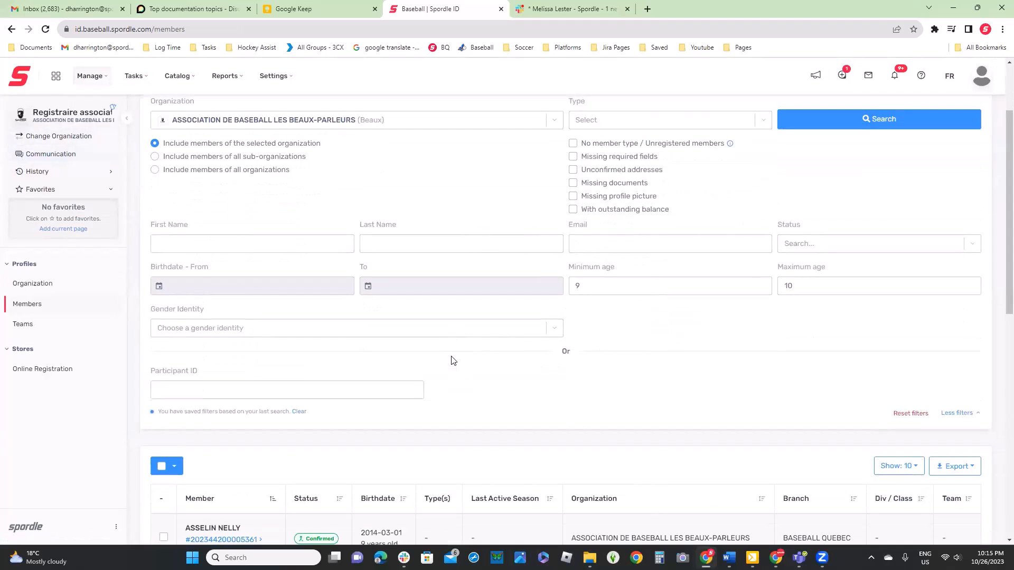
scroll(451, 360, "down", 2)
scroll(451, 360, "up", 4)
scroll(385, 487, "down", 2)
left_click(299, 411)
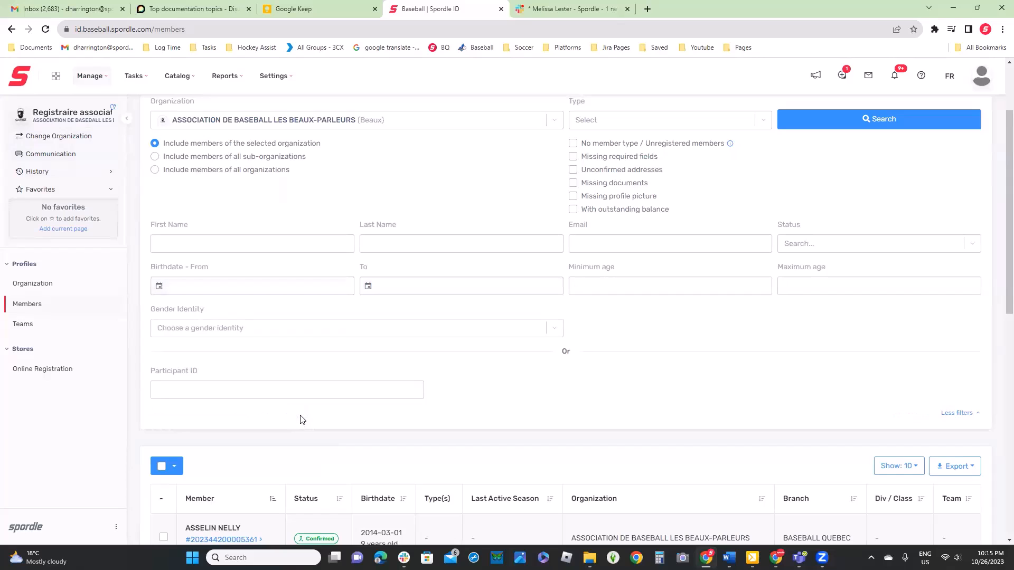
Select the current page of members, extend the selection to all members in the list, and clear the selection
left_click(167, 463)
scroll(503, 410, "down", 3)
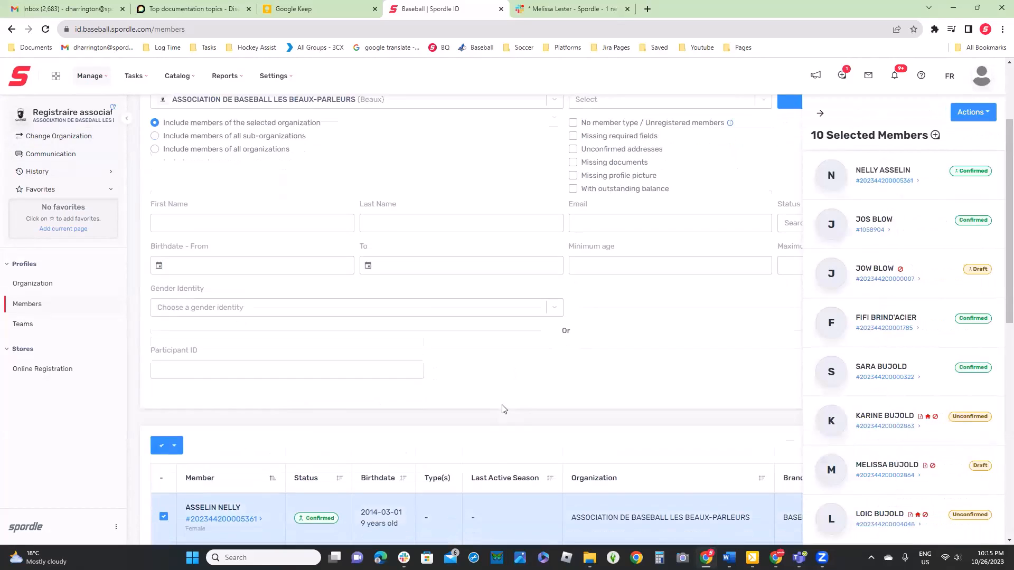
left_click(174, 311)
left_click(174, 311)
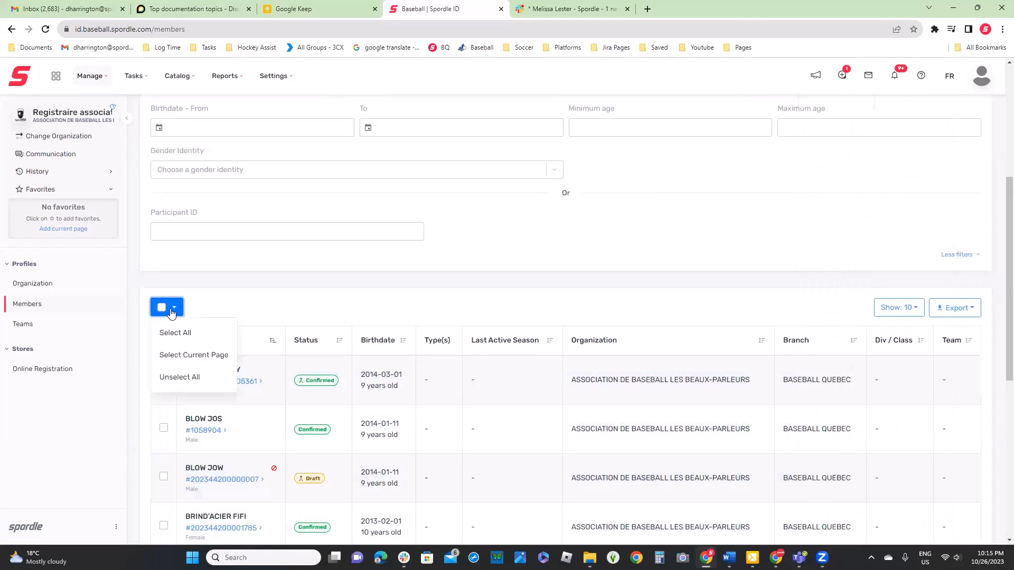
left_click(176, 333)
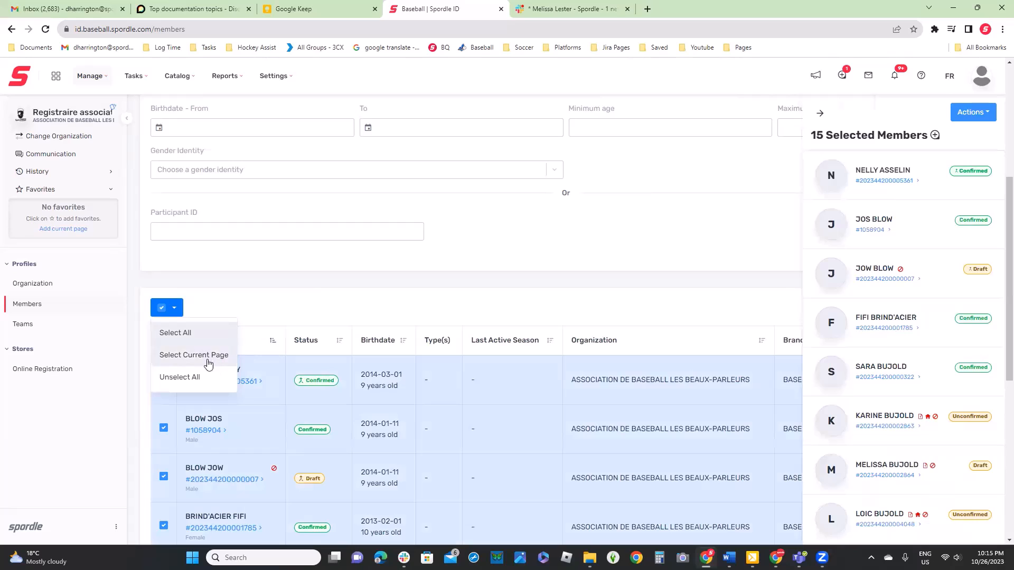
left_click(176, 334)
left_click(413, 301)
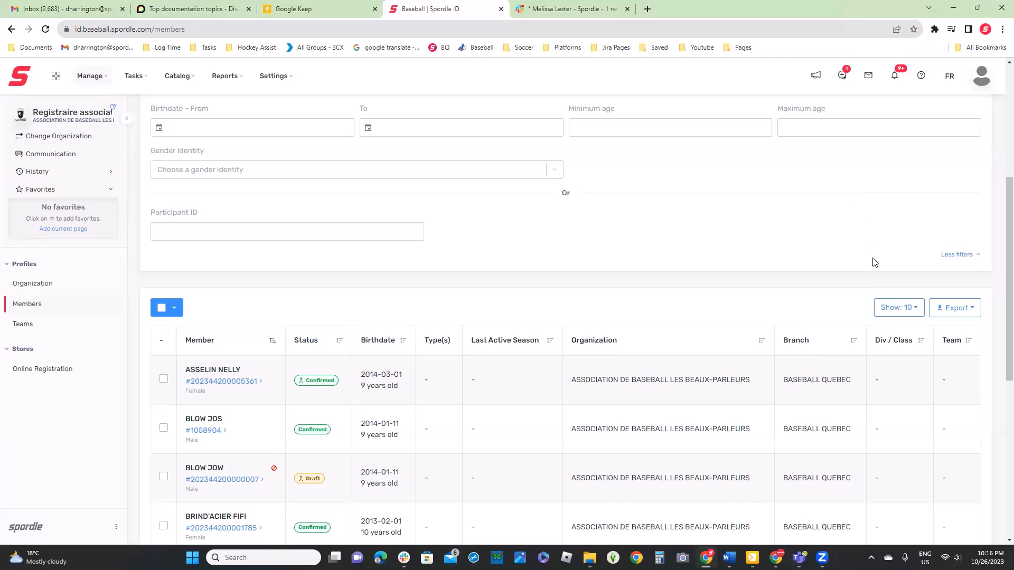
Filter the members of the selected organization by the Player type
scroll(874, 258, "up", 4)
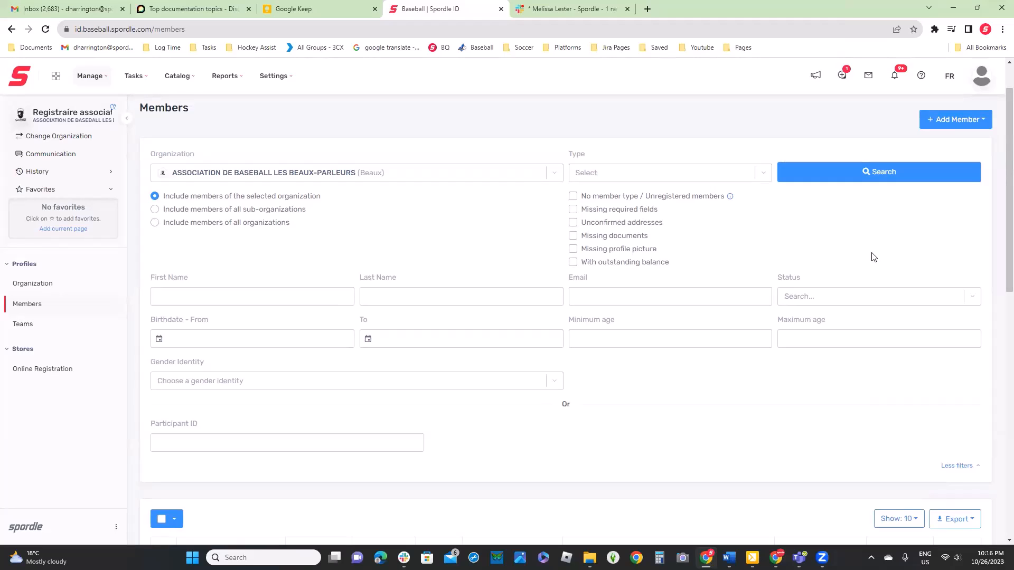
left_click(619, 177)
left_click(607, 155)
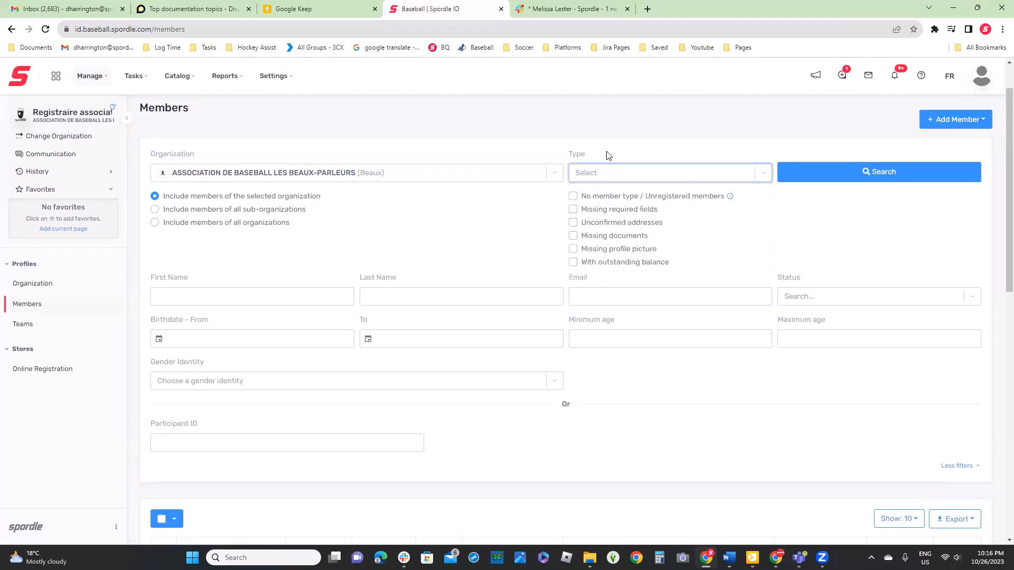
left_click(620, 175)
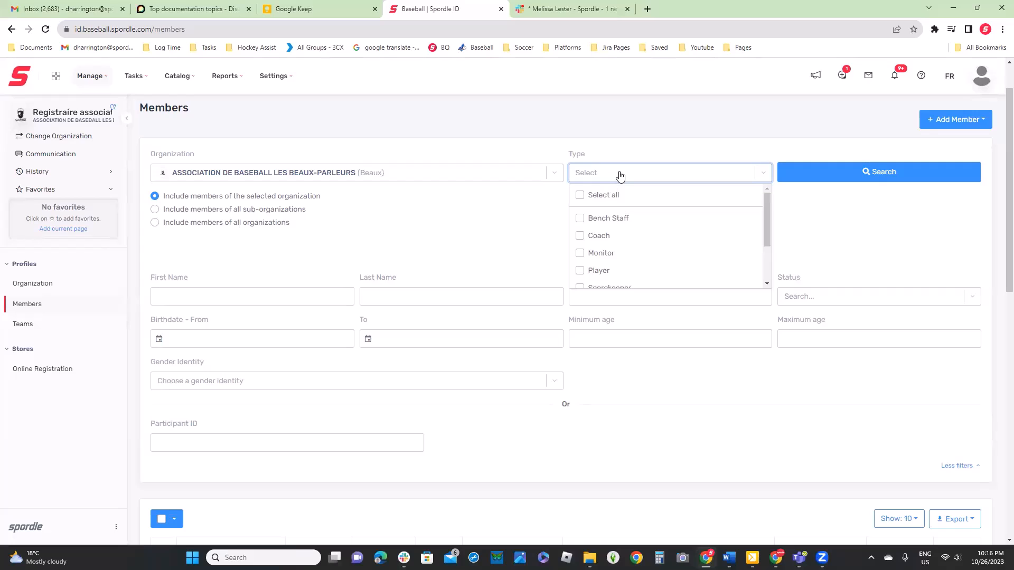
left_click(583, 273)
left_click(516, 265)
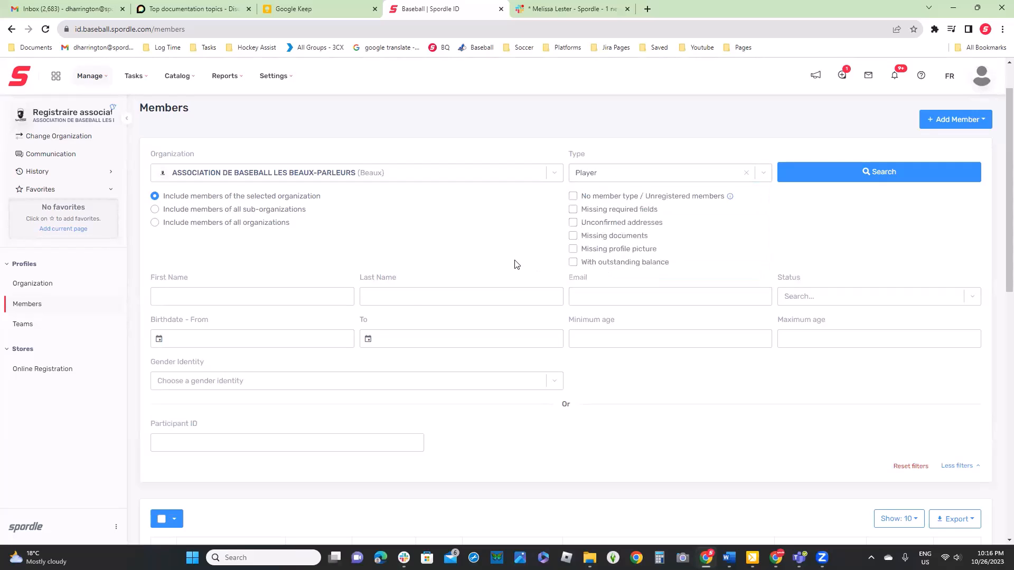
Set the minimum age to 12 and the maximum age to 13, search, and review the results
left_click(628, 337)
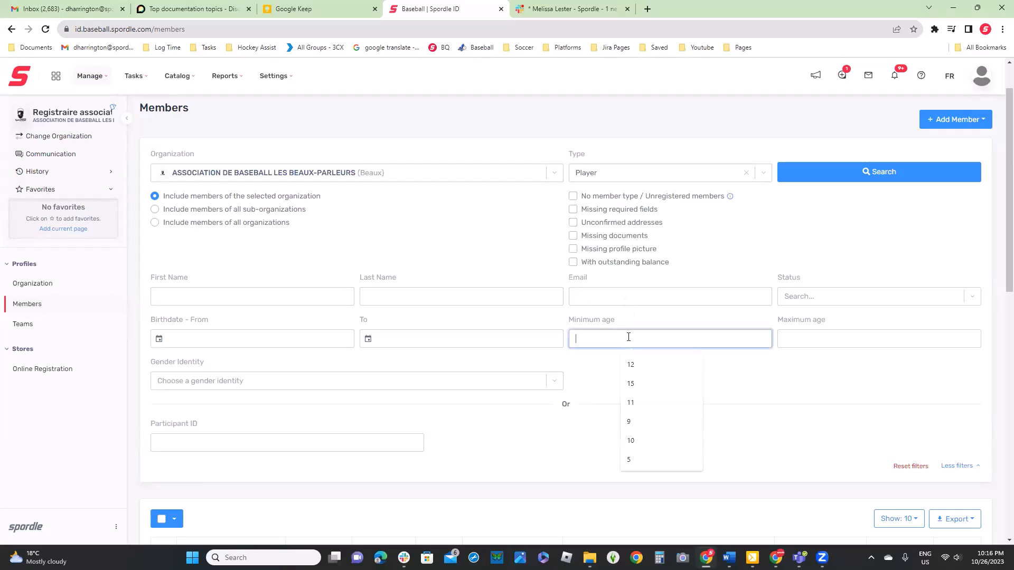
type("12")
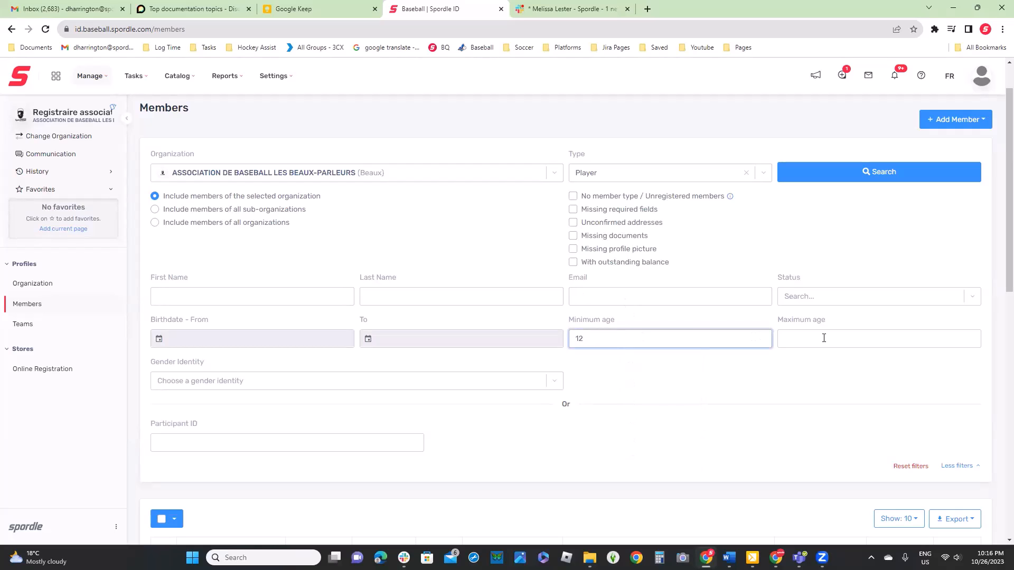
left_click(823, 338)
type("1")
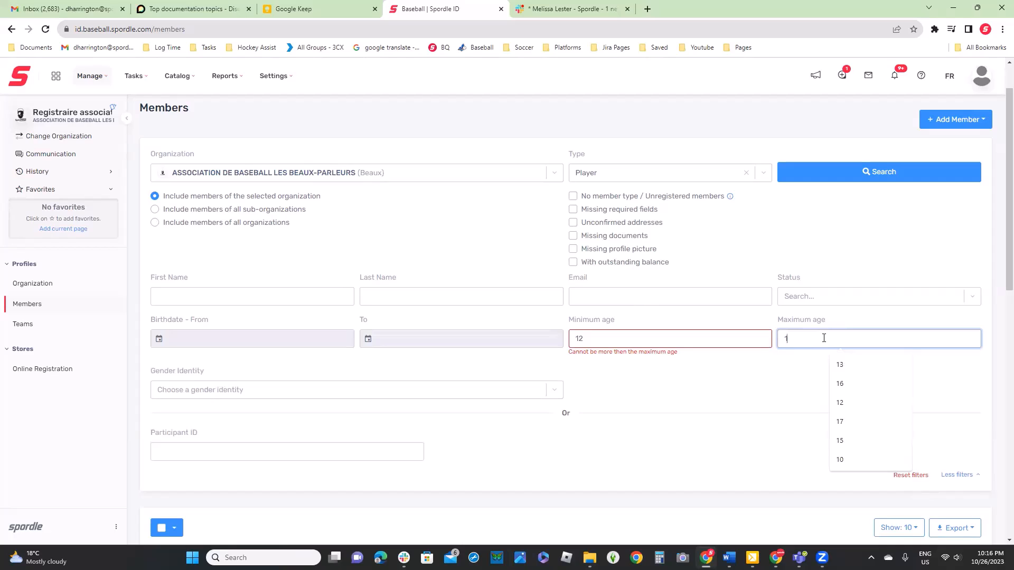
type("3")
left_click(711, 380)
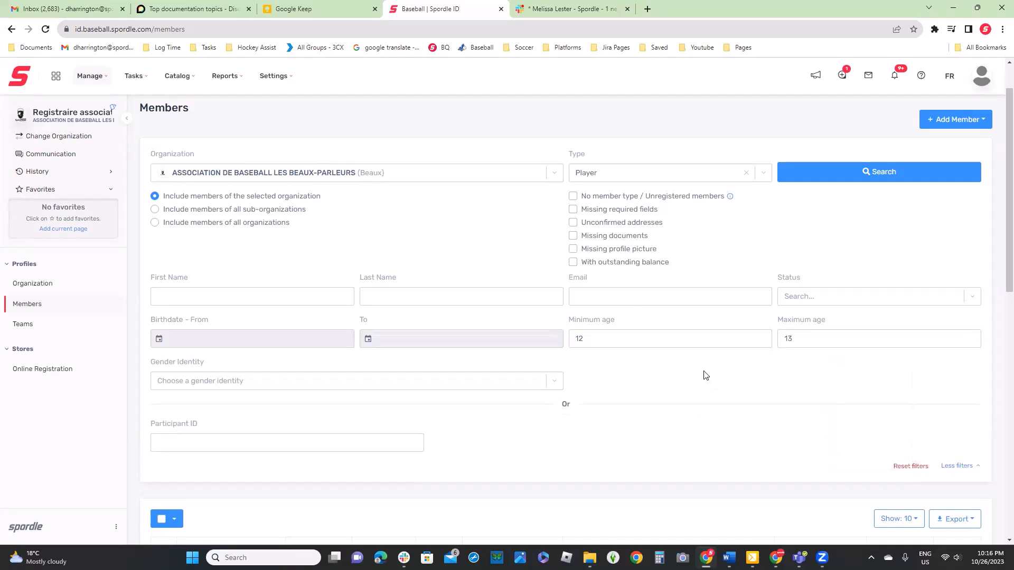
left_click(899, 170)
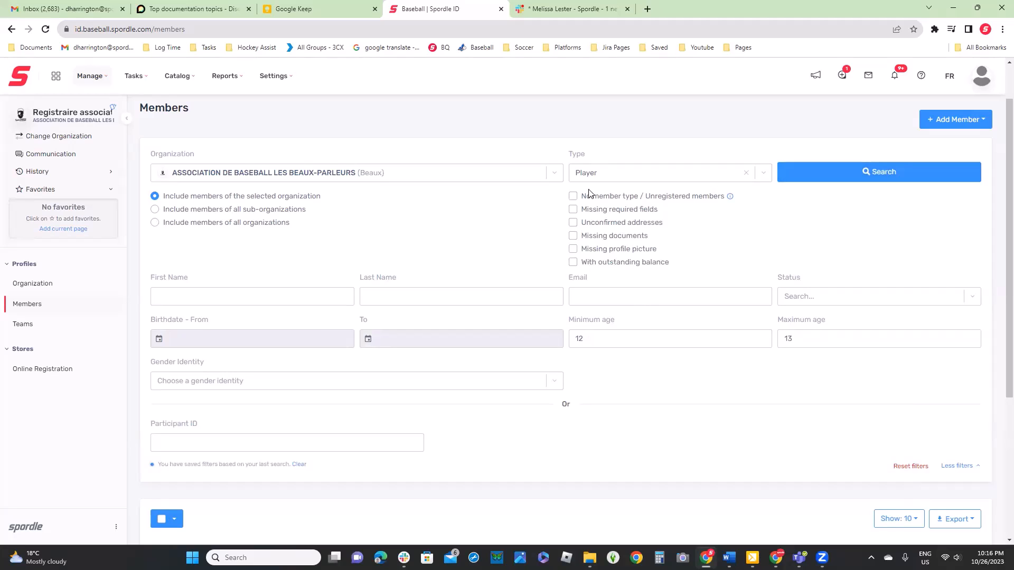
scroll(589, 193, "down", 4)
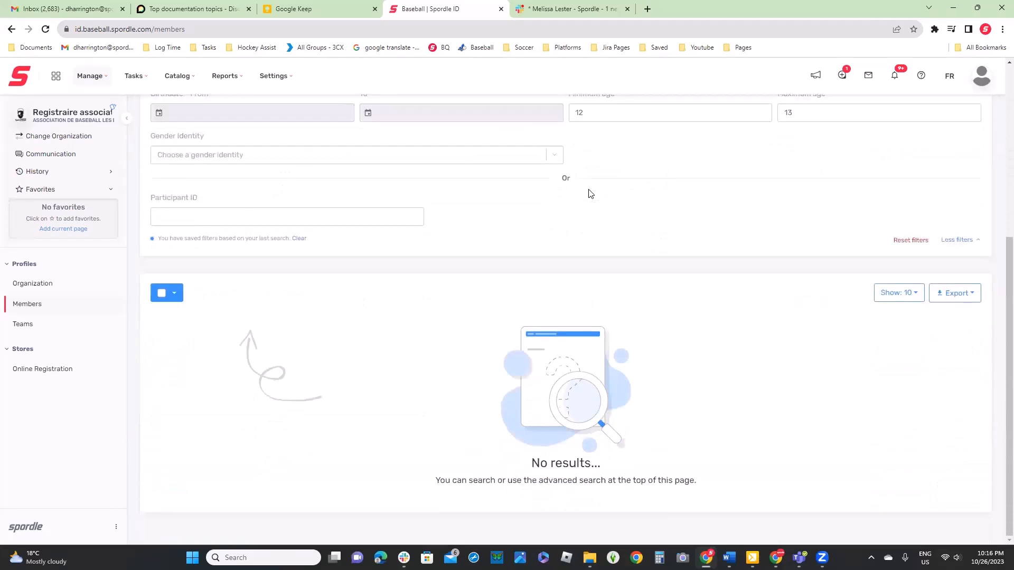
scroll(590, 193, "up", 4)
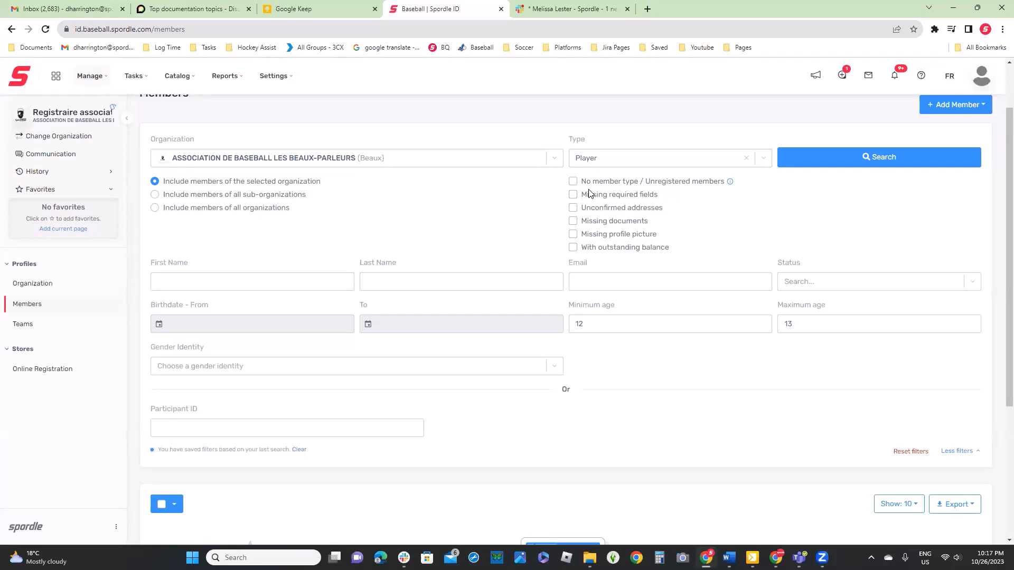
Clear the saved filters and search for members with no member type or unregistered, with minimum age 10 and maximum age 11
left_click(300, 451)
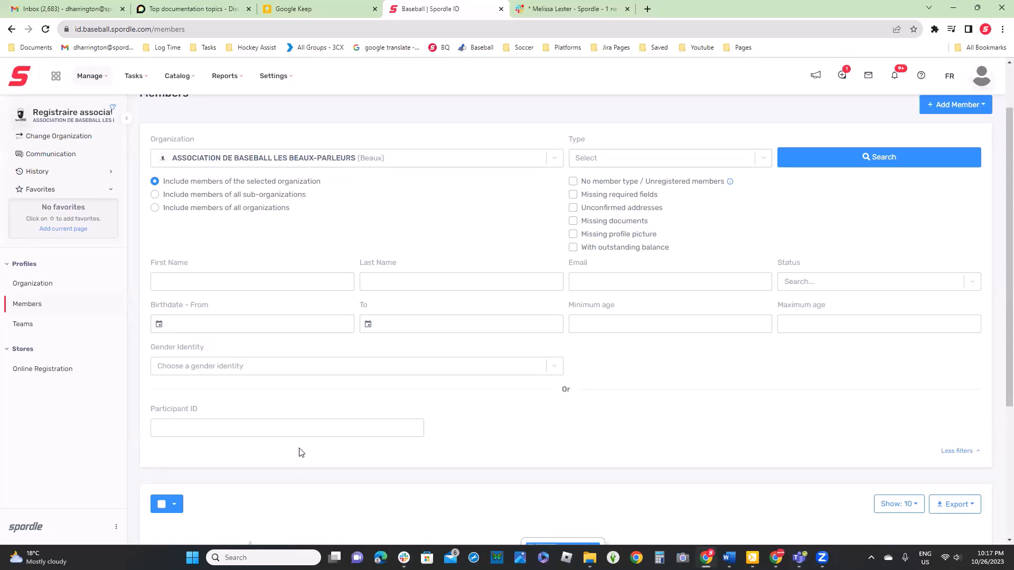
left_click(573, 183)
left_click(616, 324)
type("10")
left_click(865, 324)
type("11")
left_click(850, 169)
left_click(839, 161)
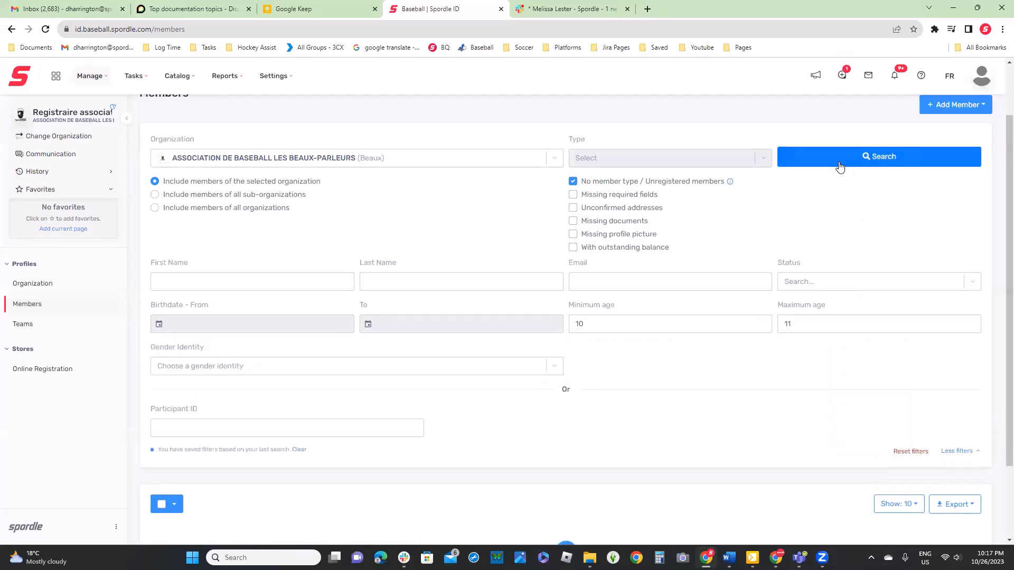
scroll(548, 240, "down", 4)
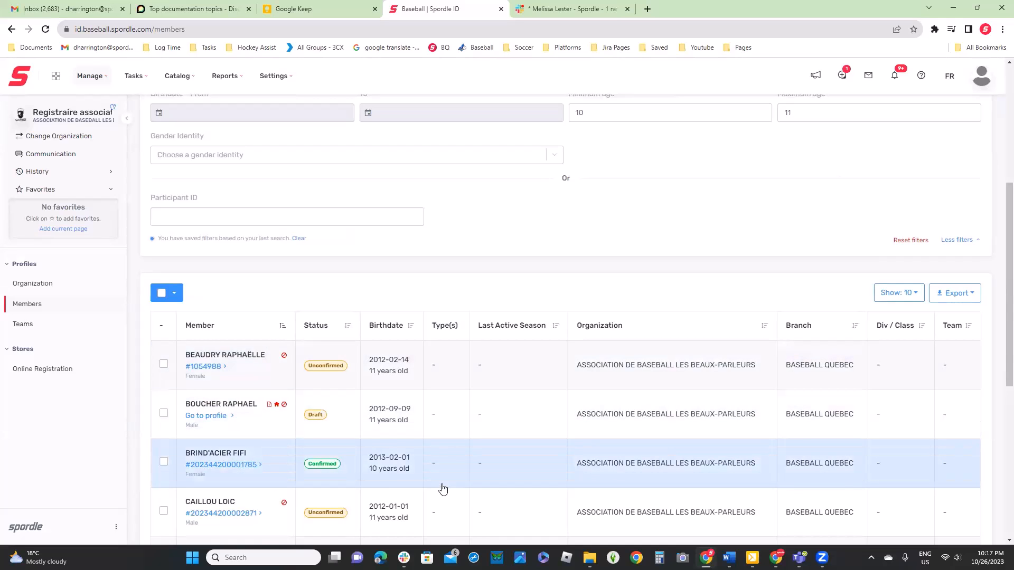
Select the current page of found members, review the available bulk actions including Send Communication, and dismiss the selection
left_click(162, 294)
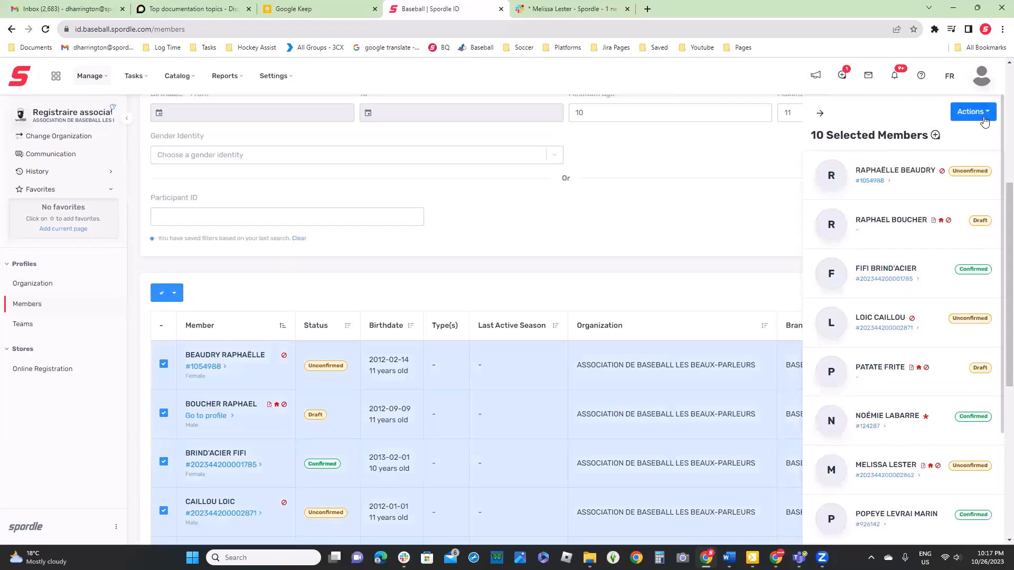
left_click(983, 117)
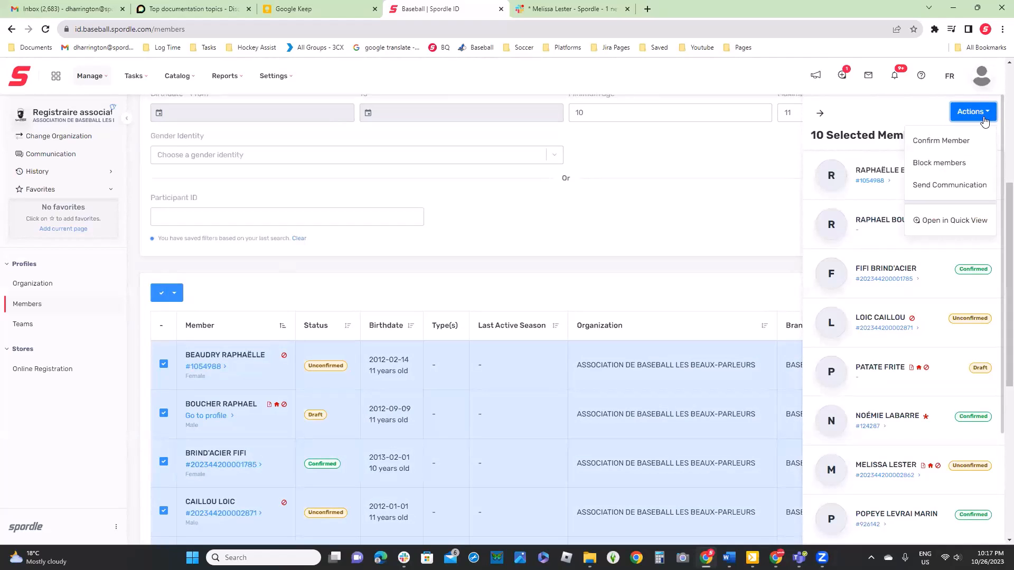
left_click(660, 263)
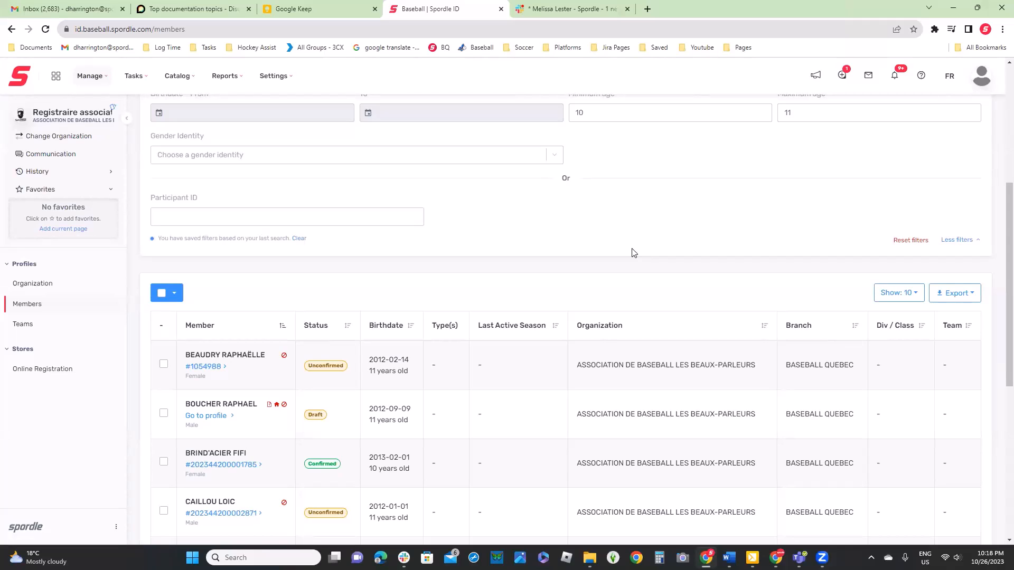
Open the organization's communications and view the sent messages
left_click(60, 156)
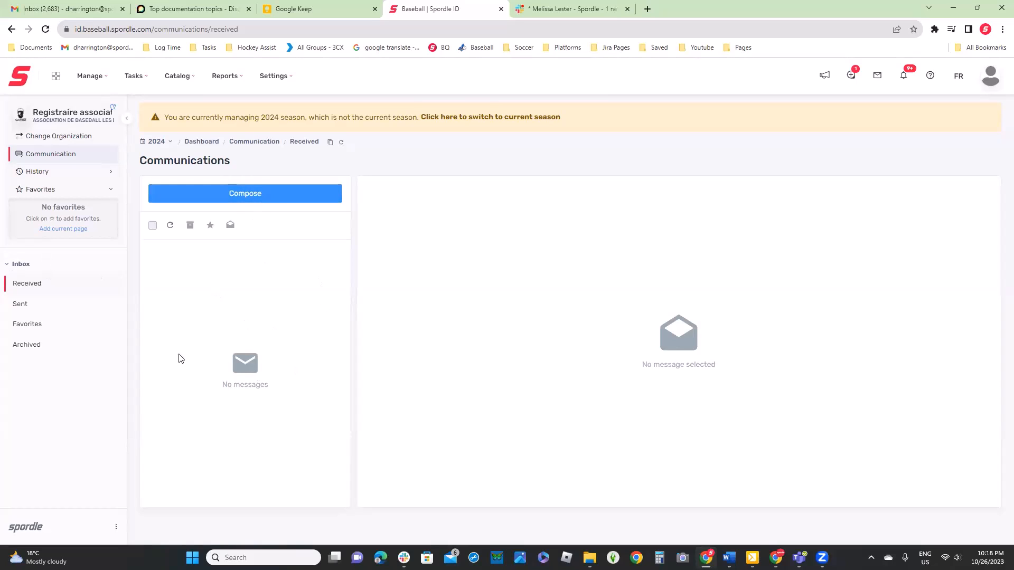
left_click(21, 306)
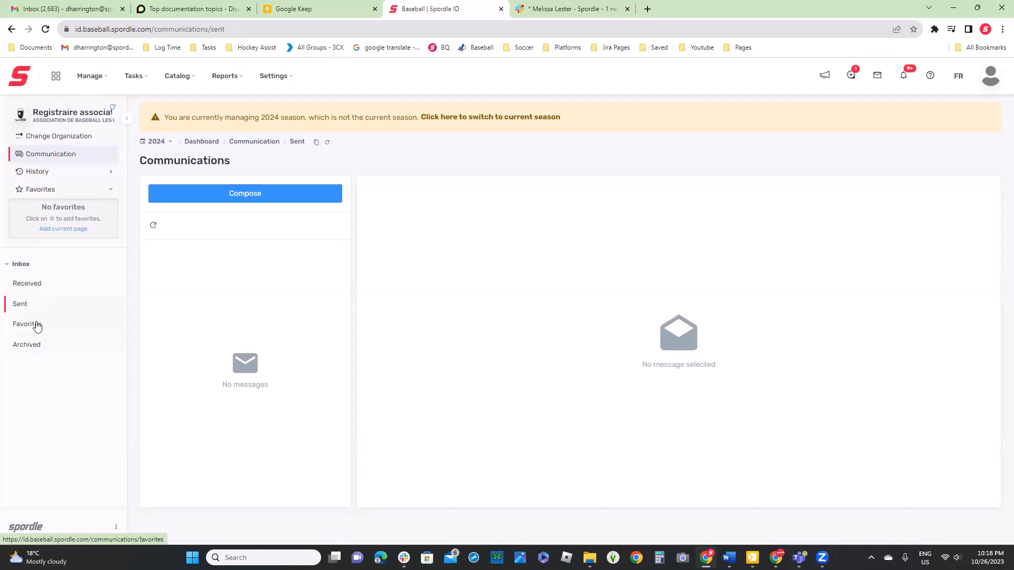
left_click(15, 265)
left_click(13, 267)
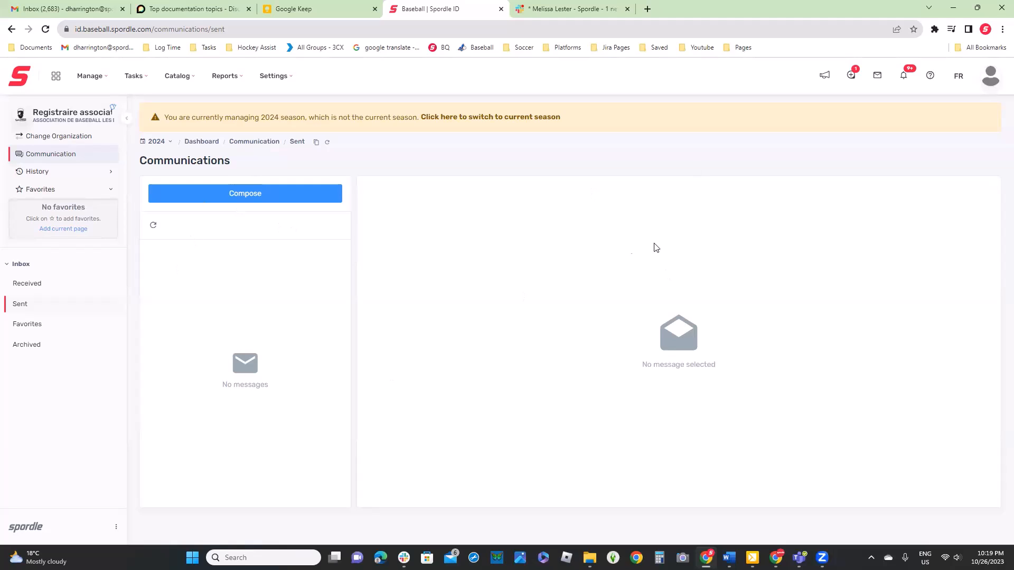
View the news announcements, look over the Spordle ID update of October 23, 2023, and close it
left_click(826, 77)
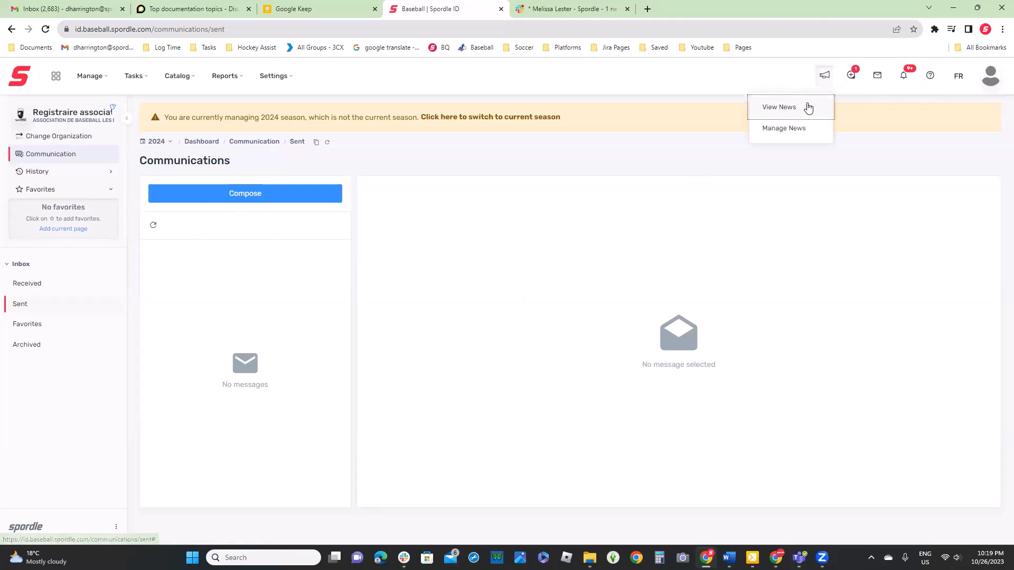
left_click(806, 106)
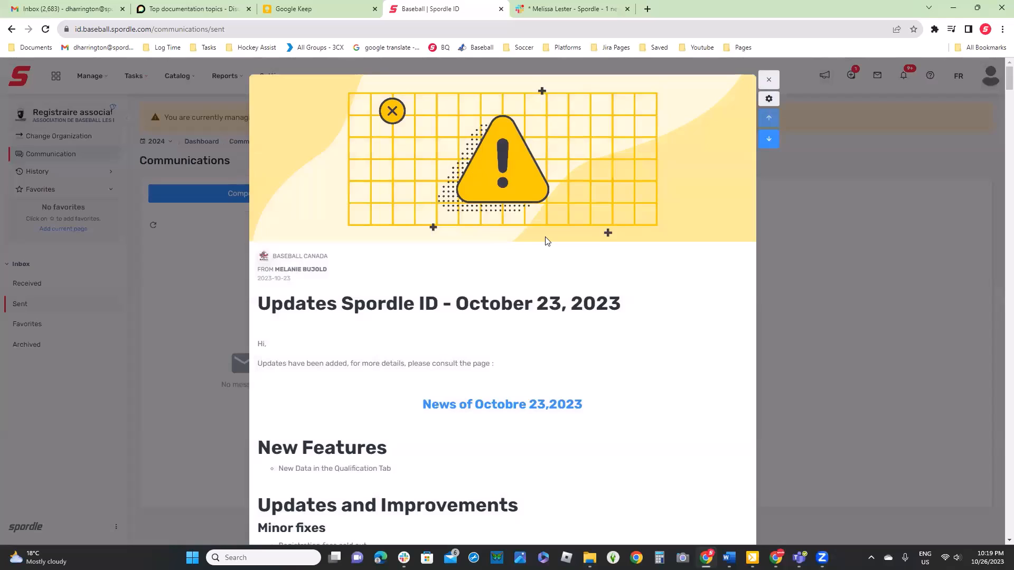
left_click(769, 80)
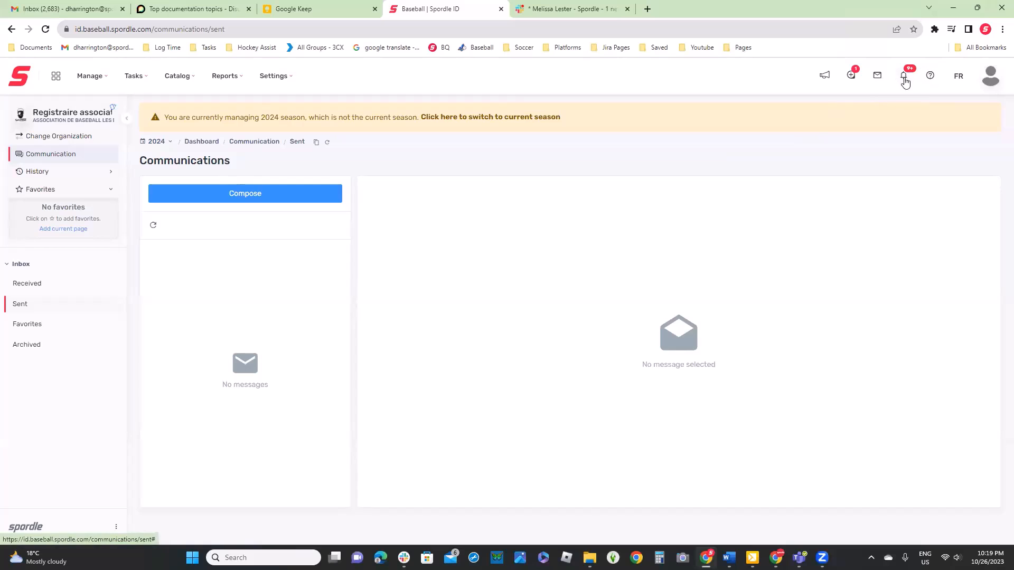
Review the notification settings for members, organization, page and teams, return to the notification list, and close it
left_click(904, 79)
left_click(892, 111)
scroll(779, 195, "down", 10)
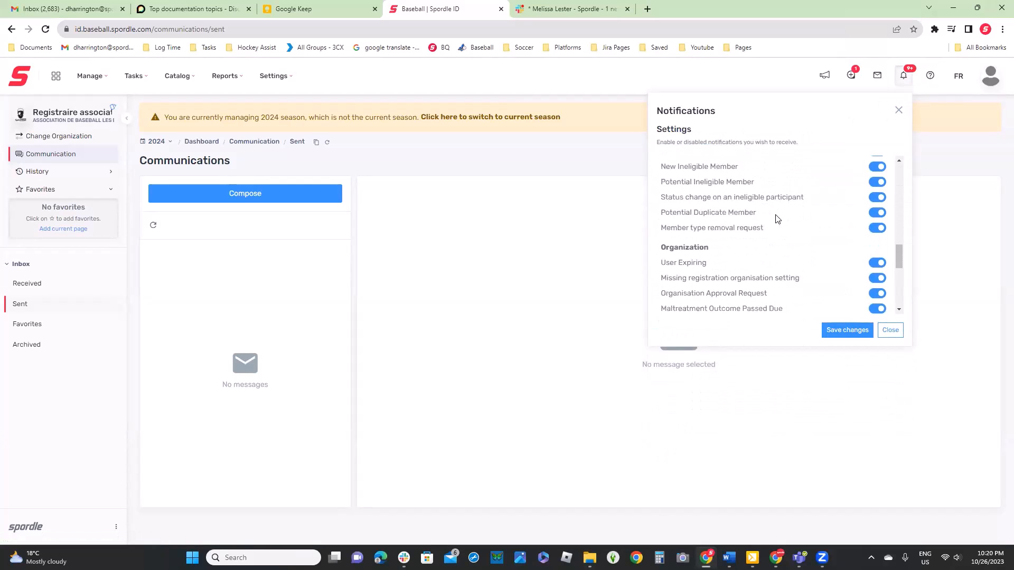
scroll(761, 283, "down", 3)
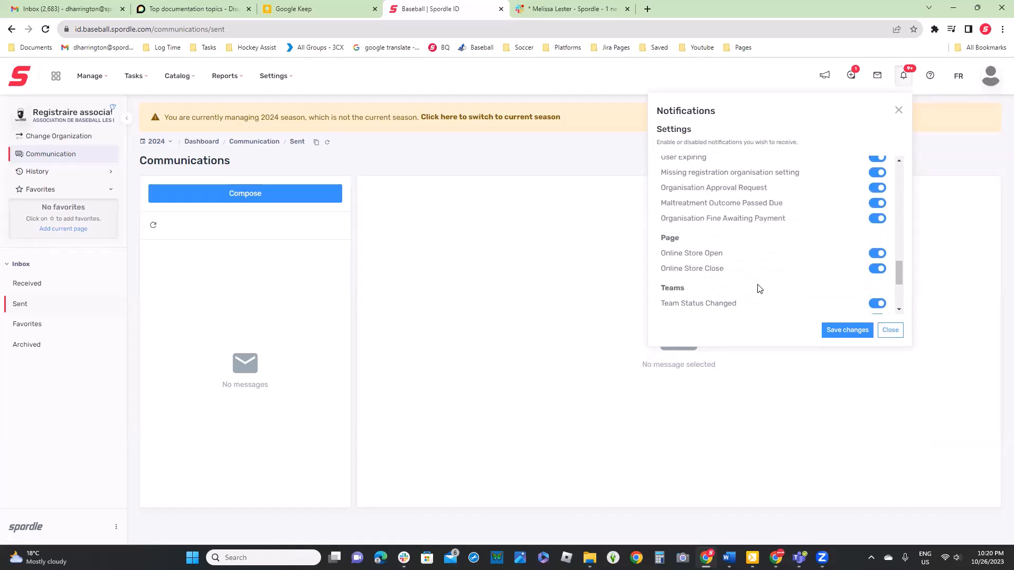
scroll(754, 226, "up", 3)
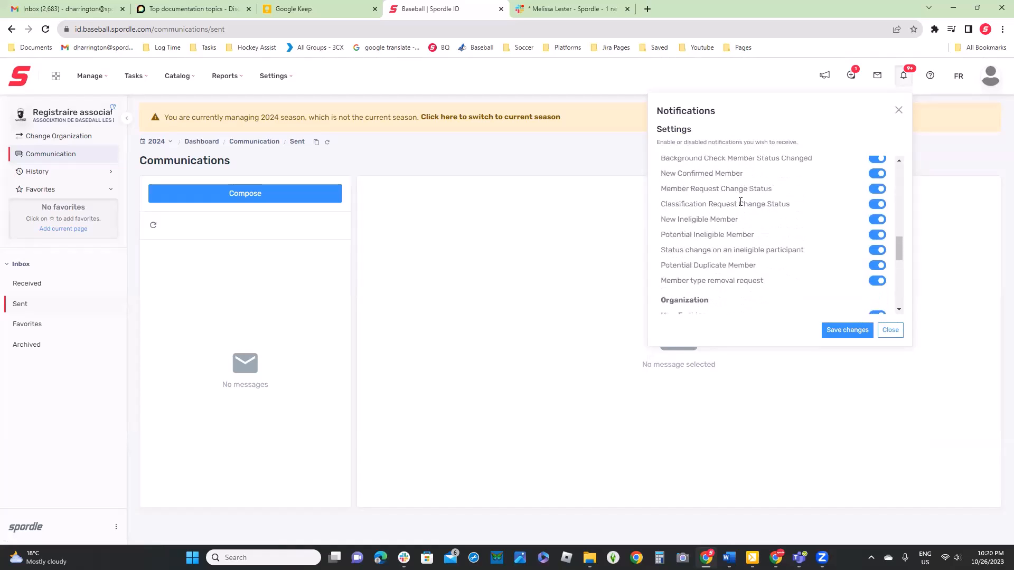
scroll(785, 216, "up", 5)
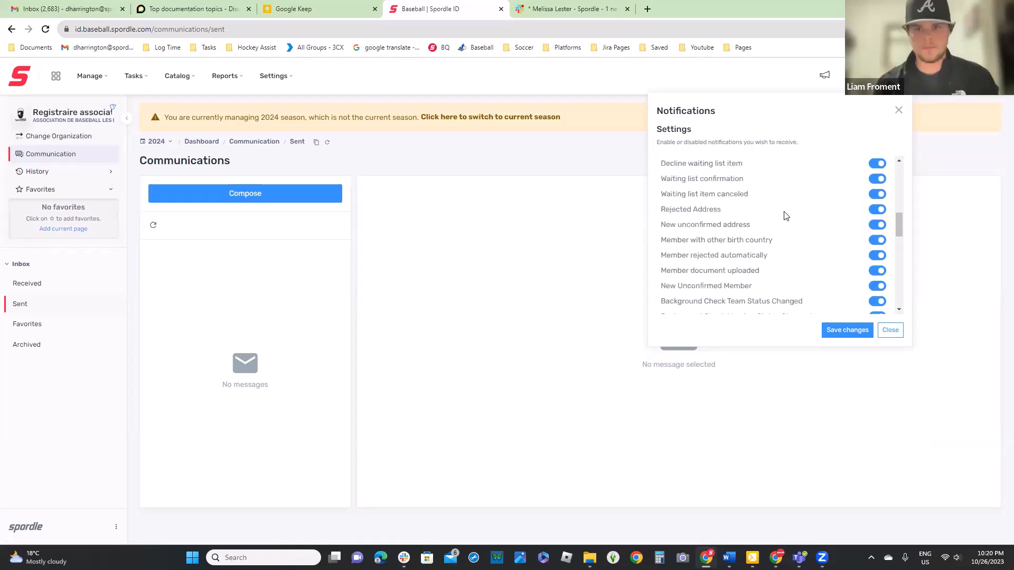
scroll(785, 217, "up", 3)
left_click(899, 110)
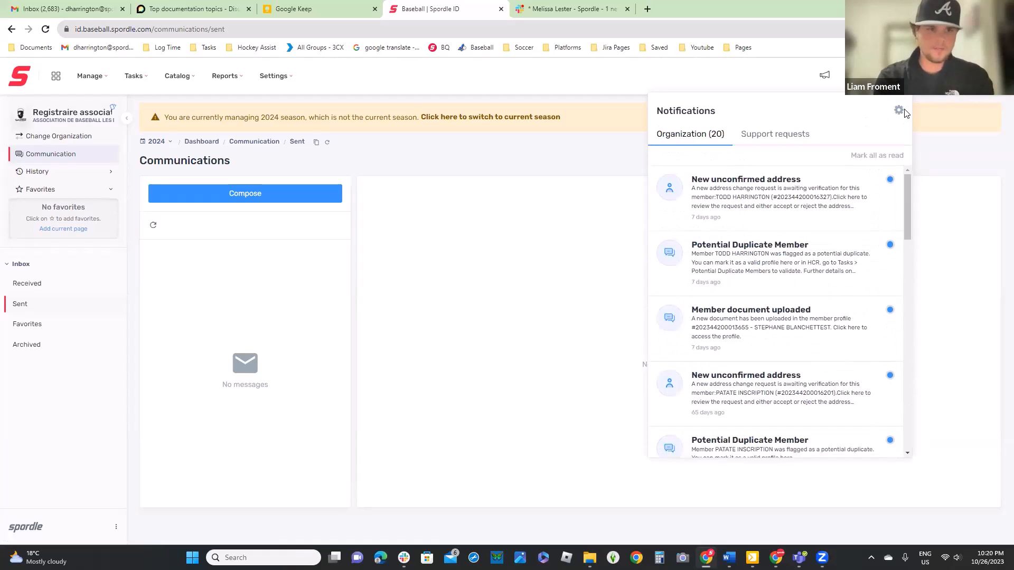
left_click(949, 143)
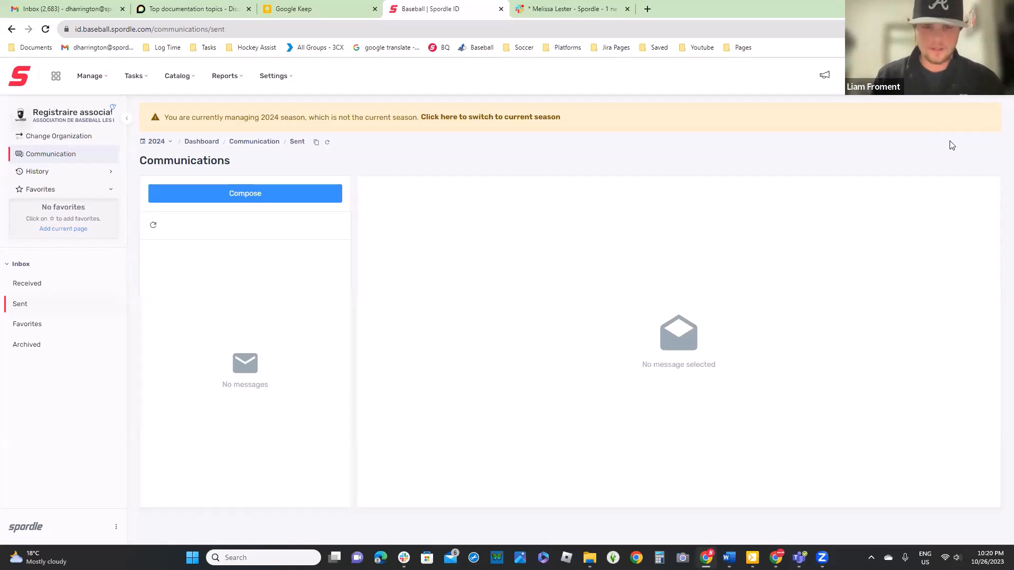
Go to the Teams page of the organization
left_click(93, 79)
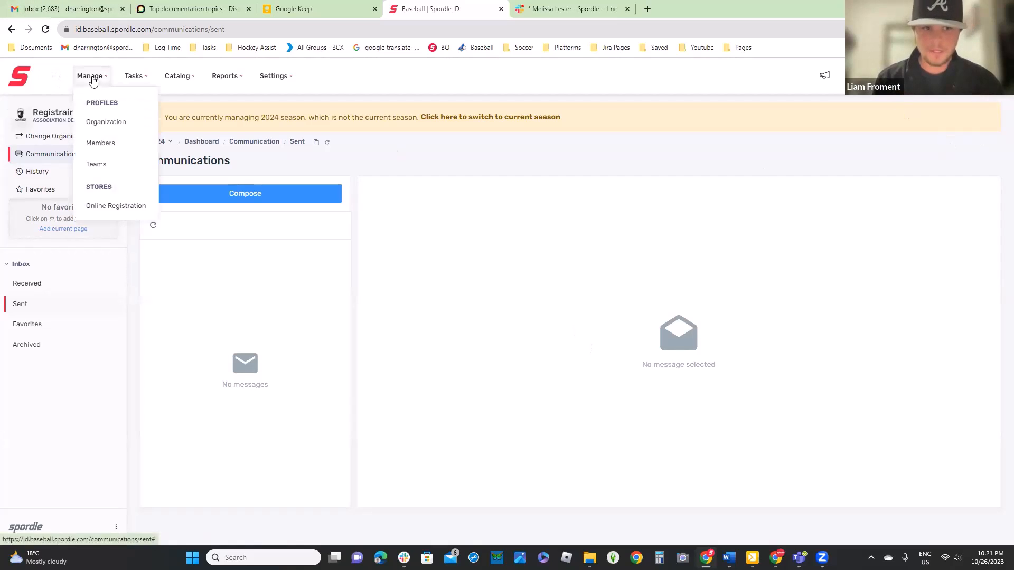
left_click(97, 164)
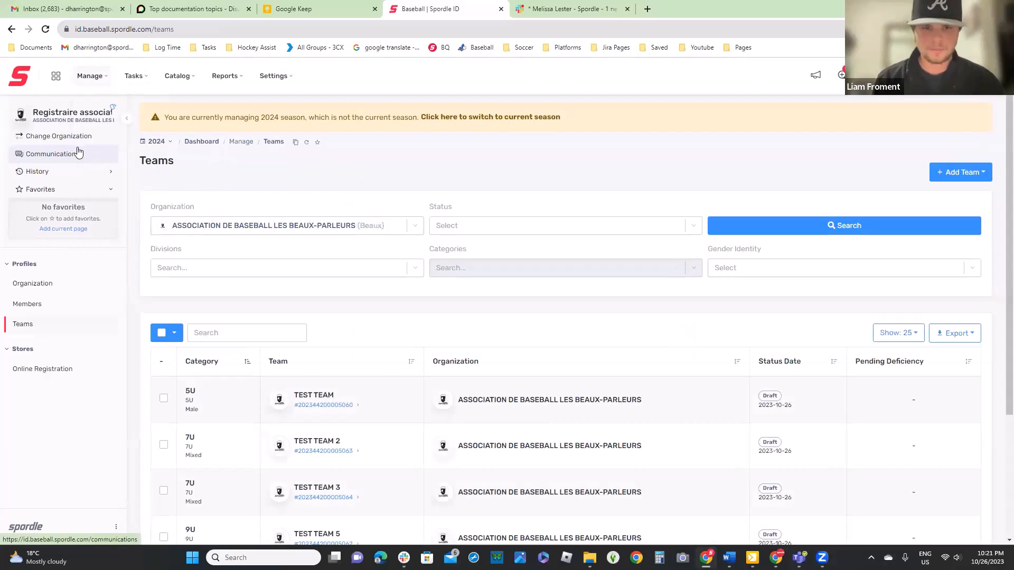
Open the profile of TEST TEAM in category 5U and expand its active roster
left_click(521, 403)
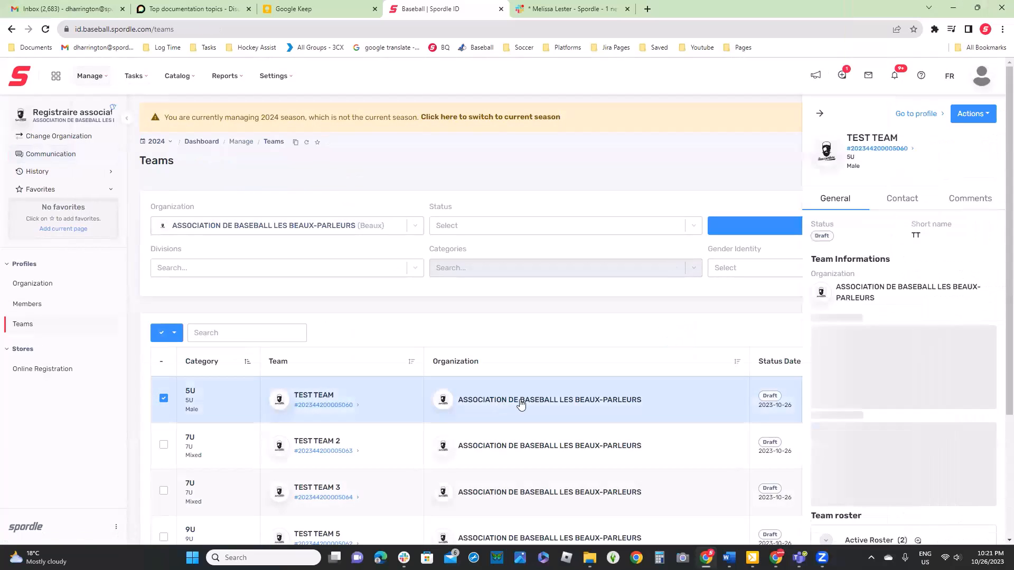
left_click(343, 407)
scroll(562, 400, "down", 4)
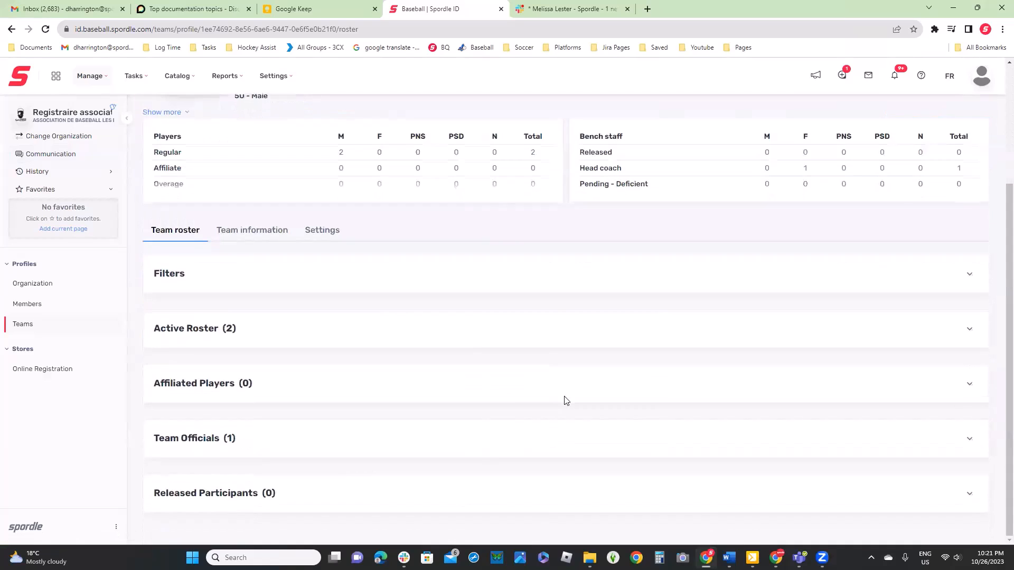
left_click(882, 336)
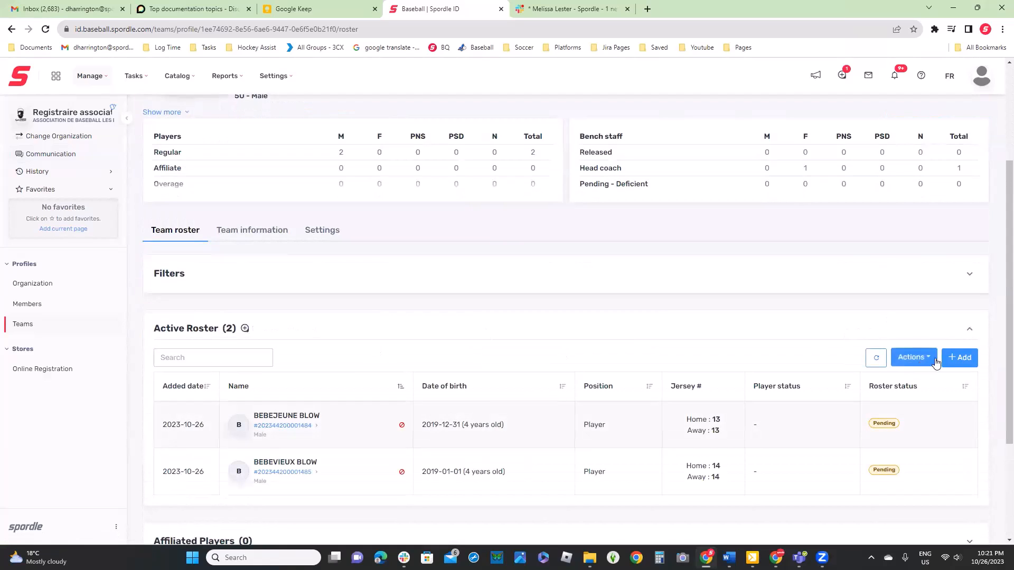
Look up a player by participant ID for adding to TEST TEAM, and cancel the addition
left_click(955, 357)
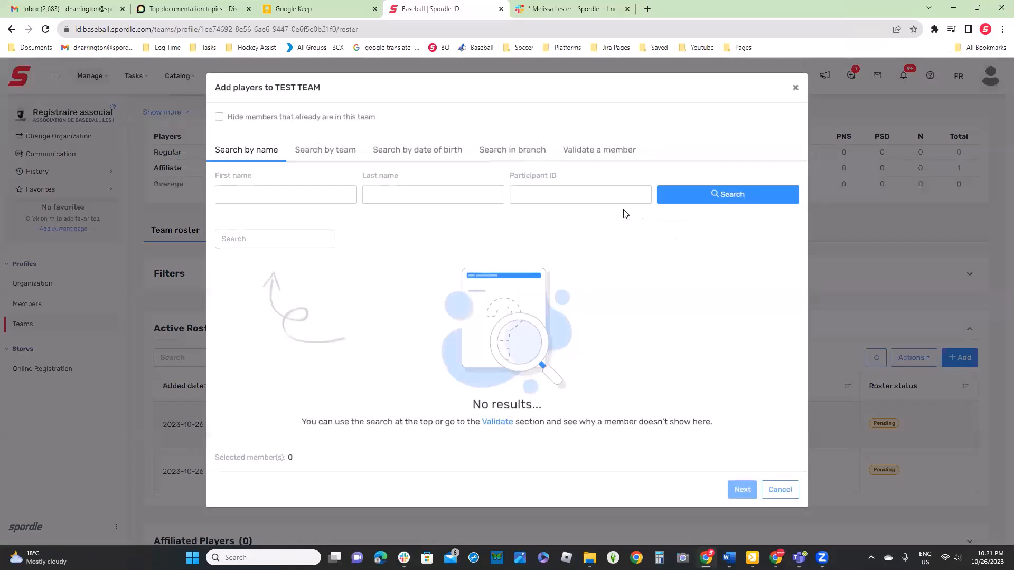
left_click(586, 197)
left_click(586, 220)
left_click(707, 196)
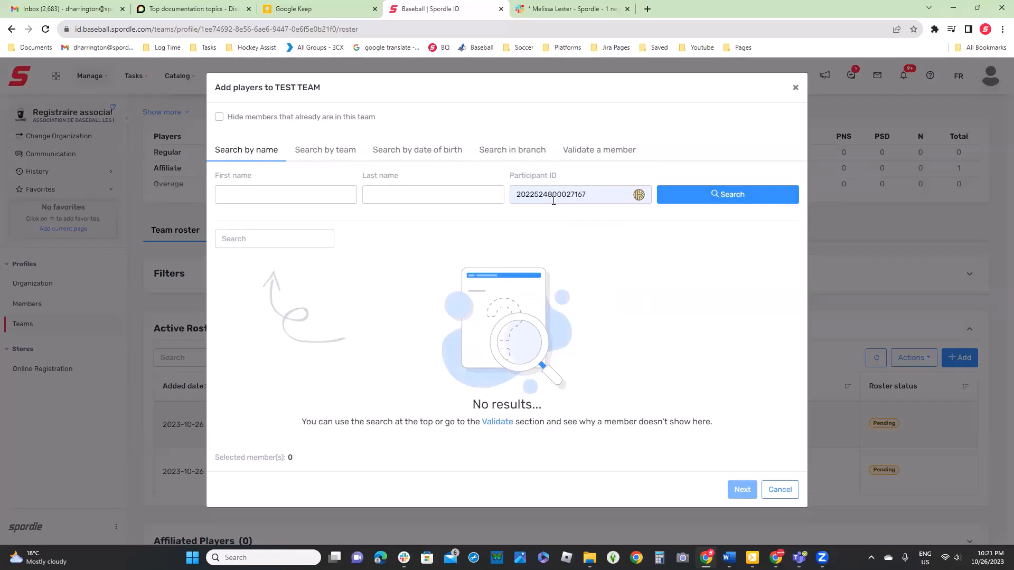
left_click(781, 489)
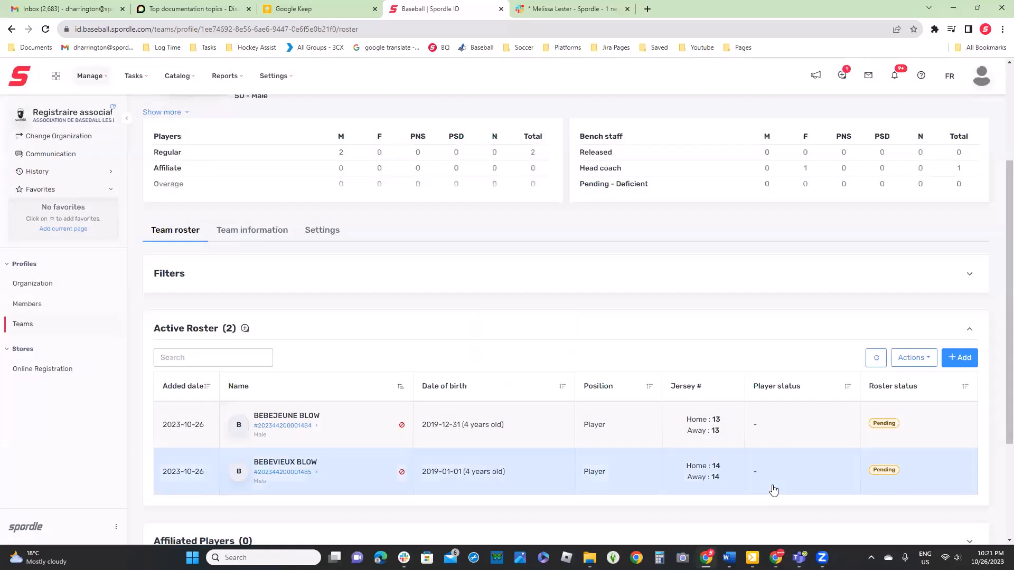
Review the restrictions and qualifications in the team's settings, and return to the team roster
scroll(769, 488, "up", 3)
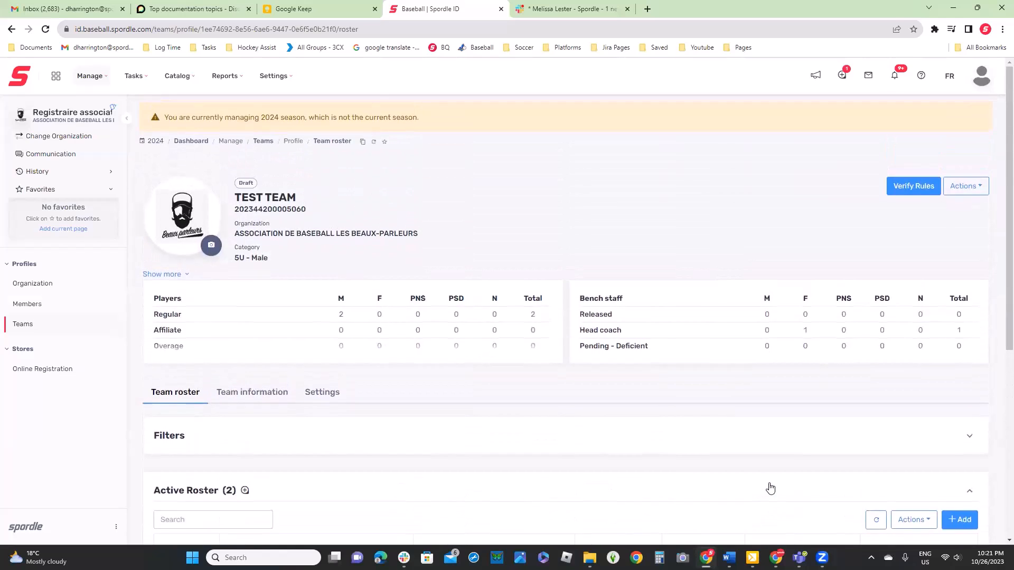
left_click(321, 394)
scroll(416, 417, "down", 4)
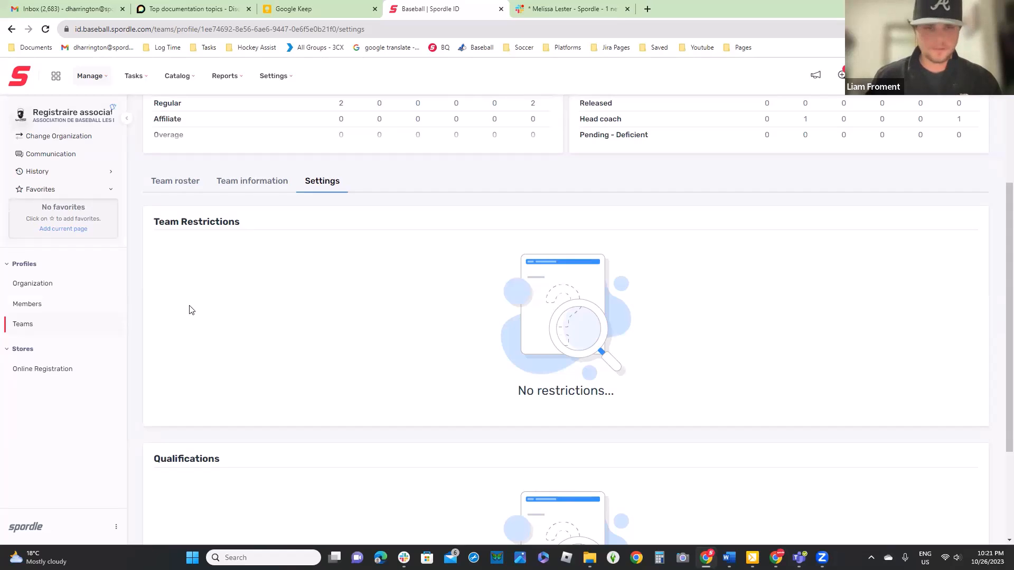
scroll(191, 310, "up", 1)
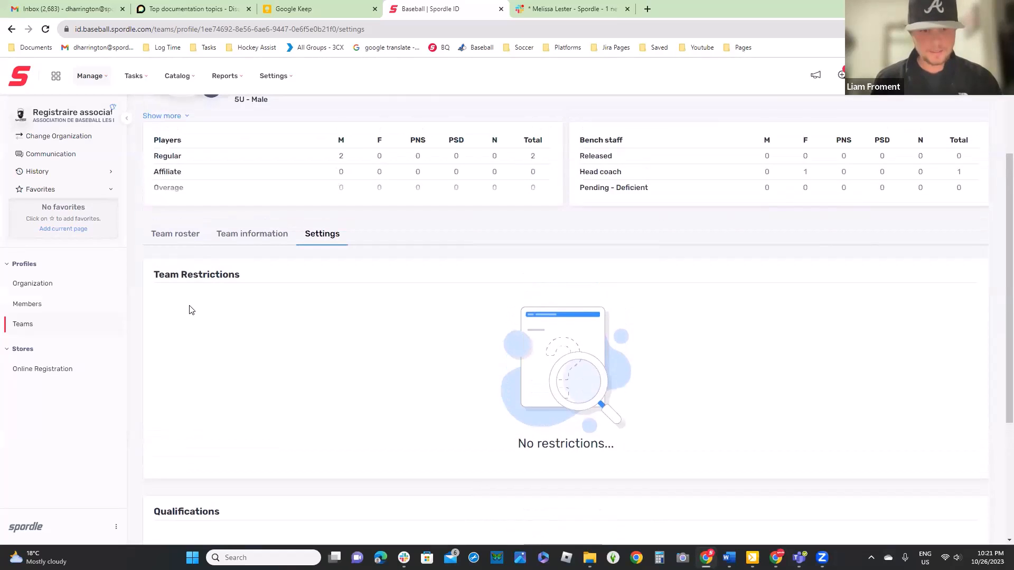
left_click(175, 233)
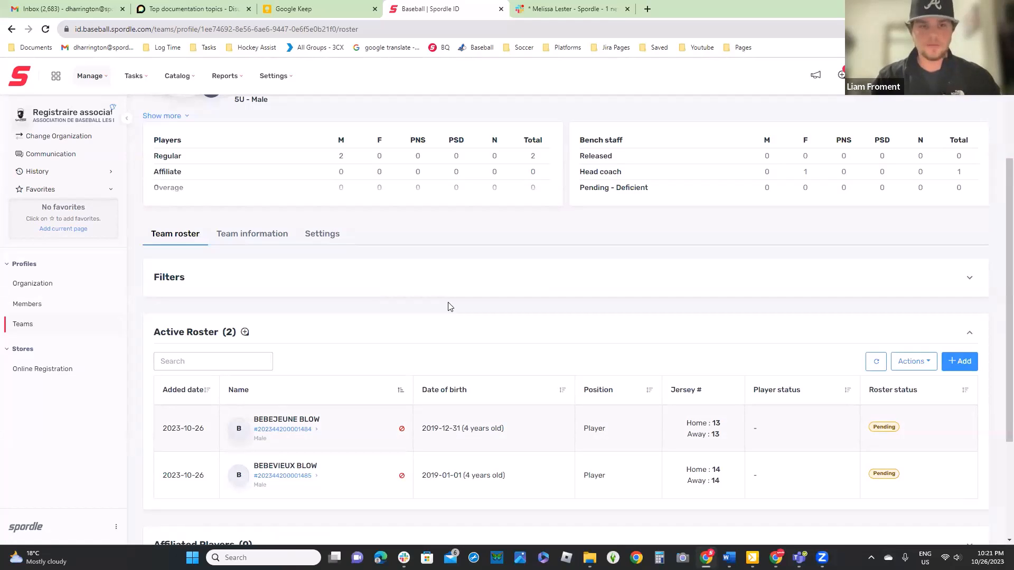
View the League and Tournament participation choices for TEST TEAM and close them
scroll(448, 306, "up", 1)
scroll(448, 306, "up", 3)
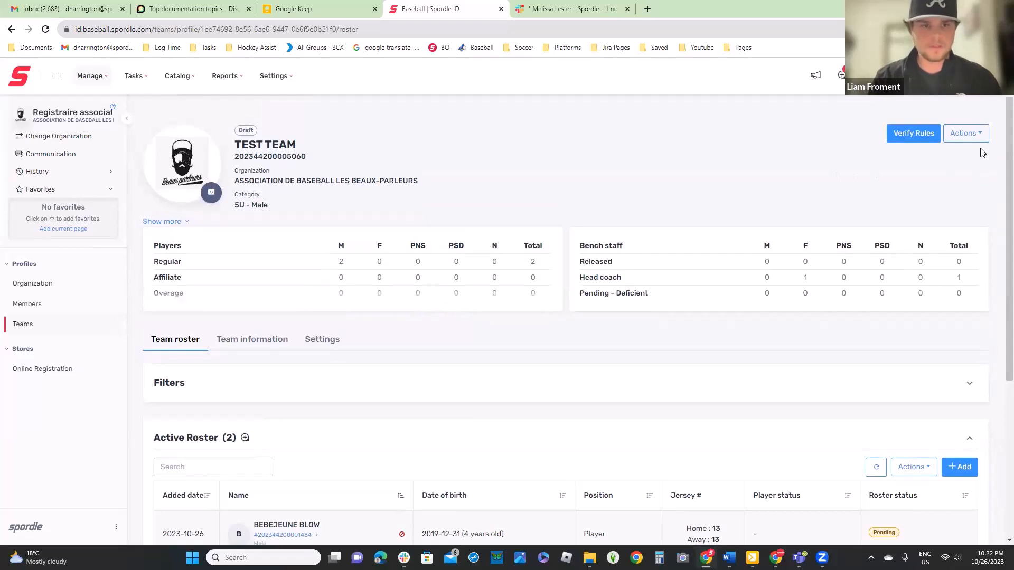
left_click(956, 139)
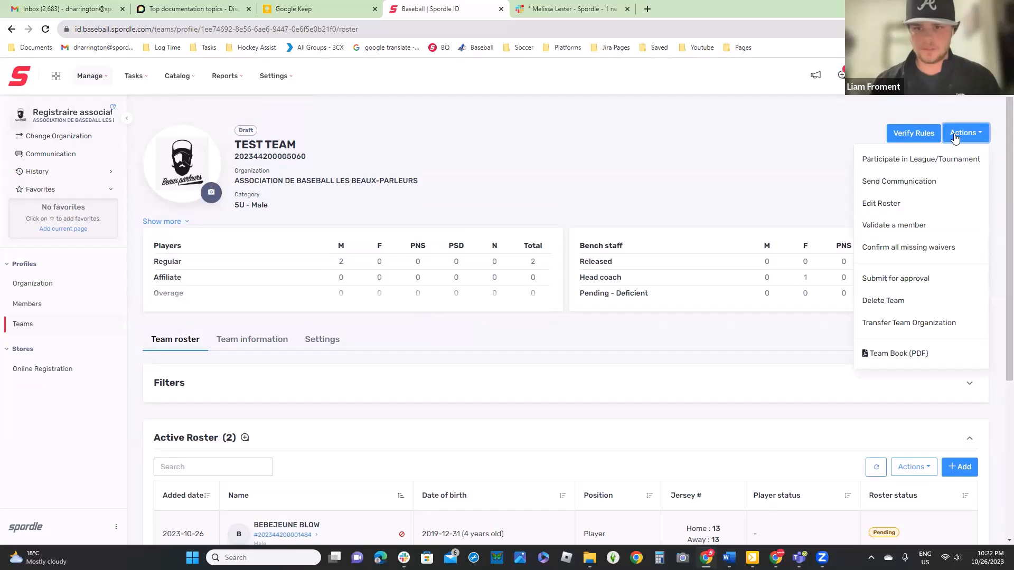
left_click(959, 160)
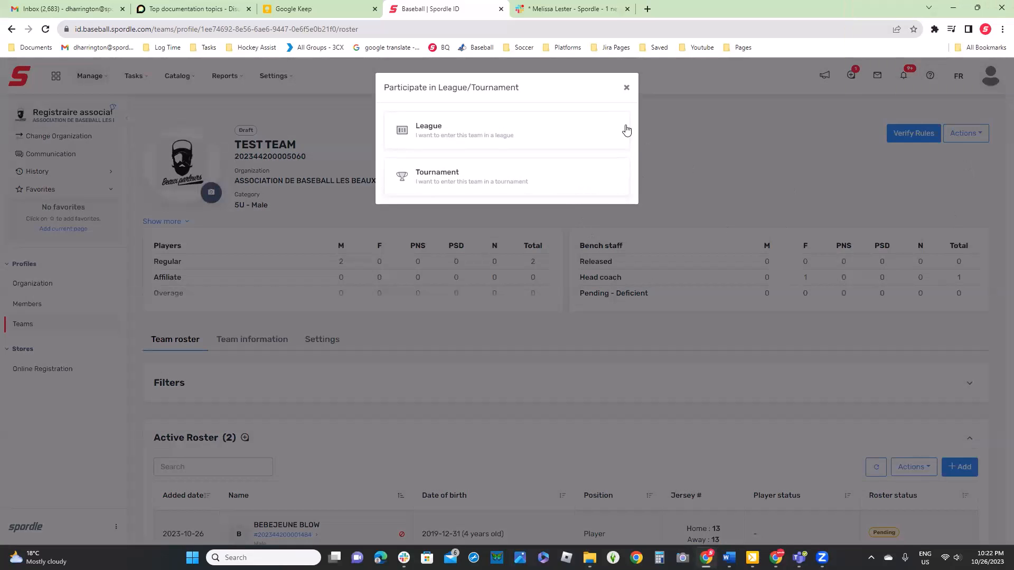
left_click(626, 87)
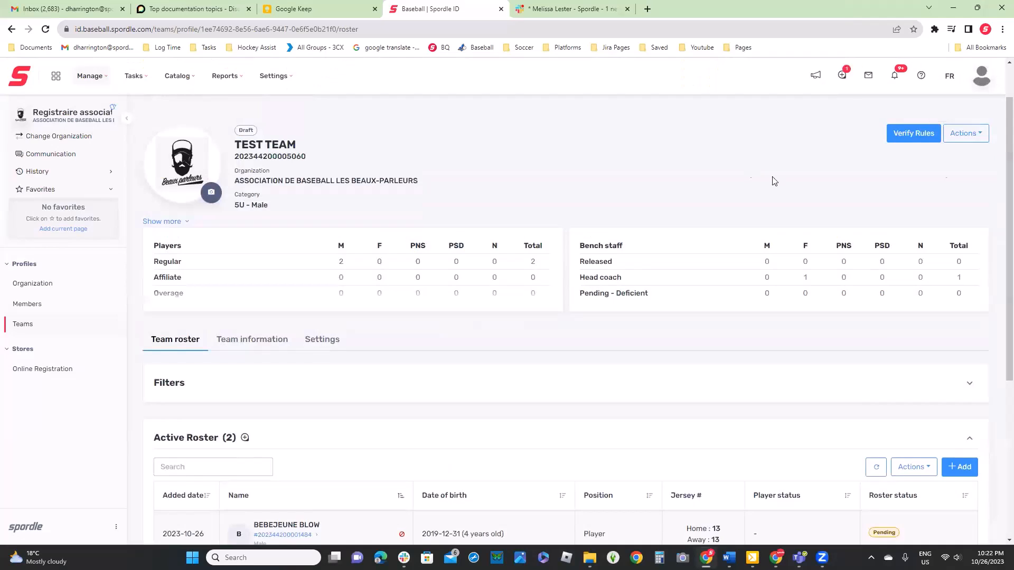
Review the league, competition and note fields of the team's league participation request, and cancel it
left_click(965, 135)
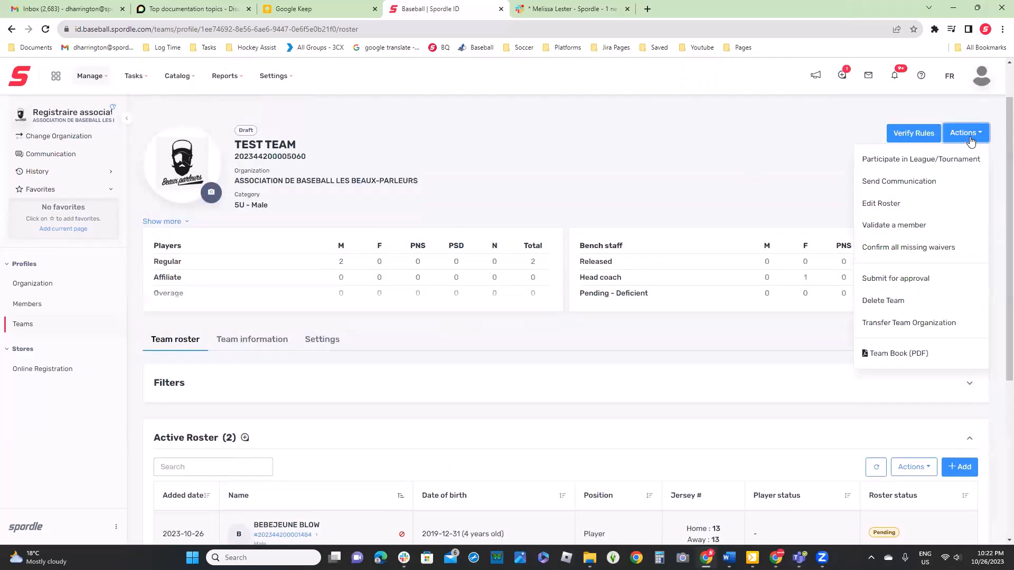
left_click(929, 166)
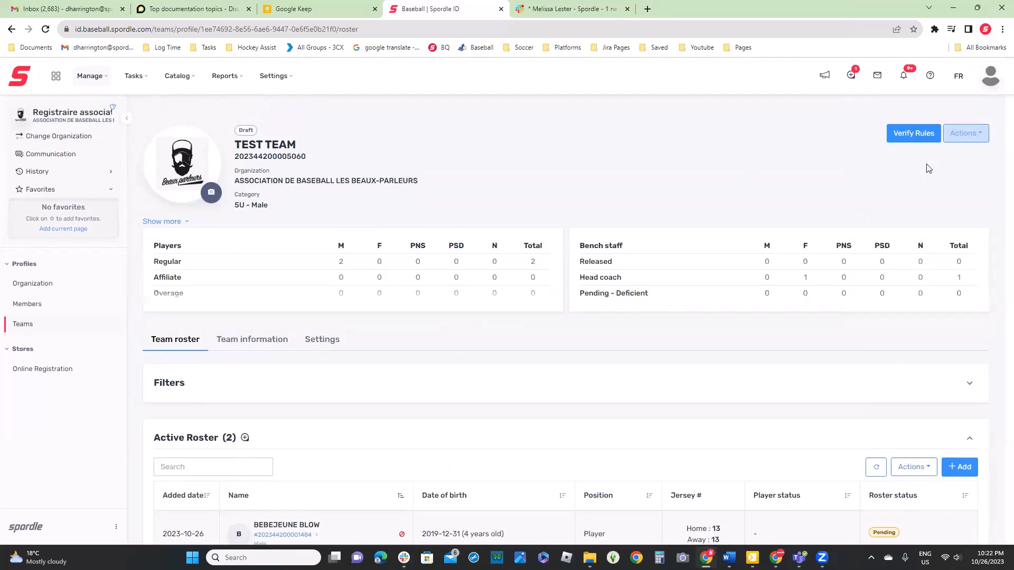
left_click(462, 132)
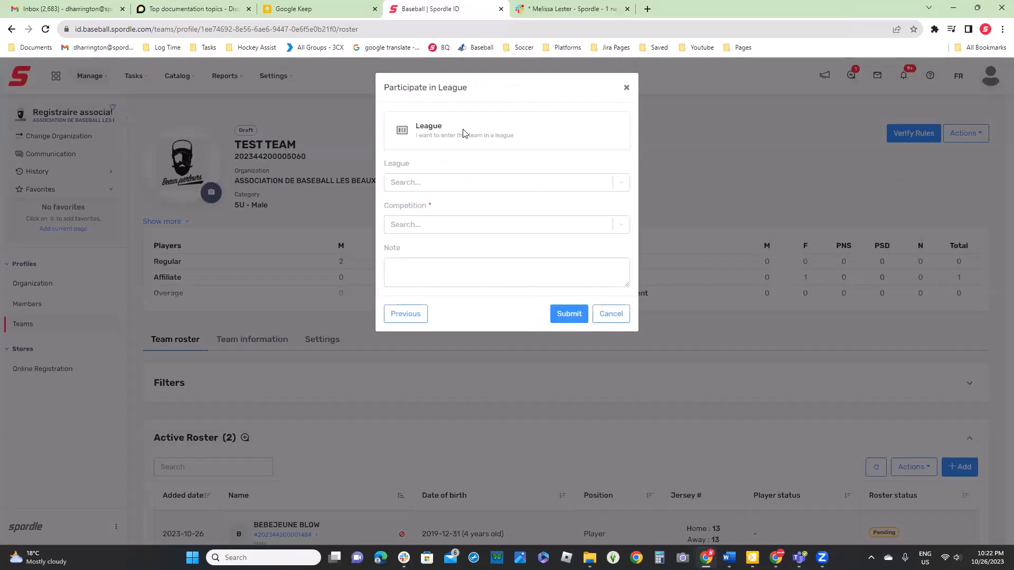
left_click(485, 182)
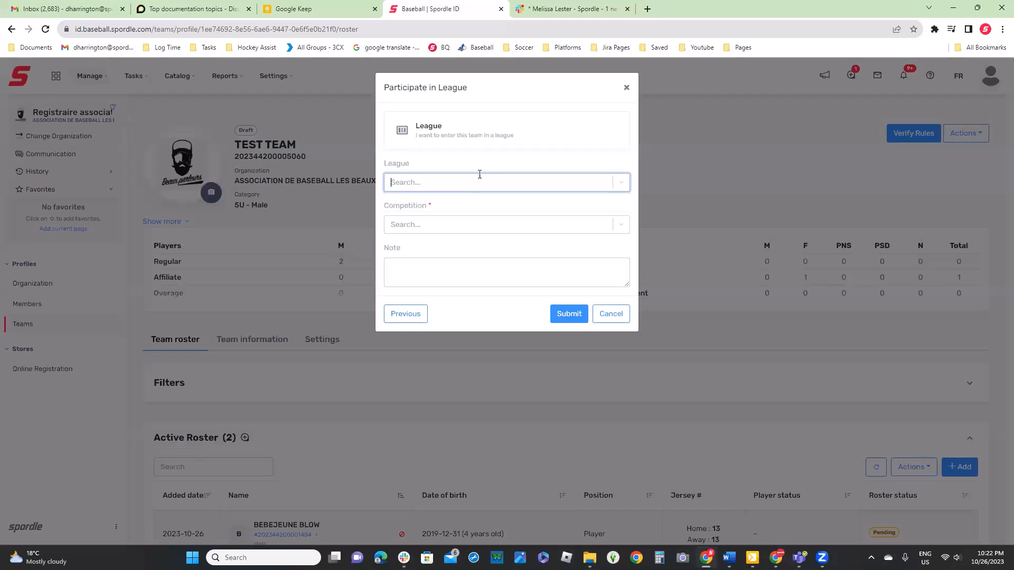
left_click(470, 224)
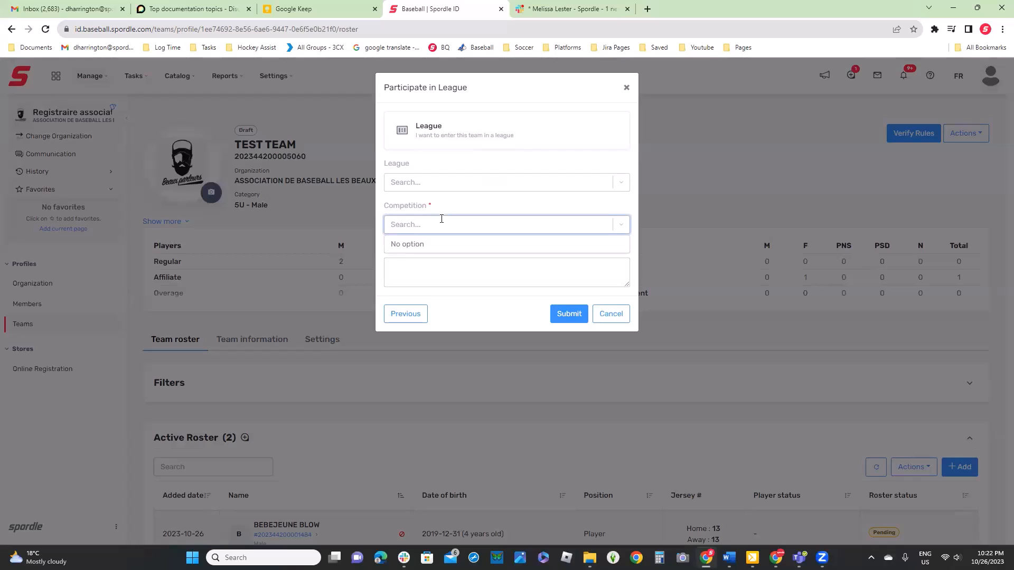
left_click(447, 270)
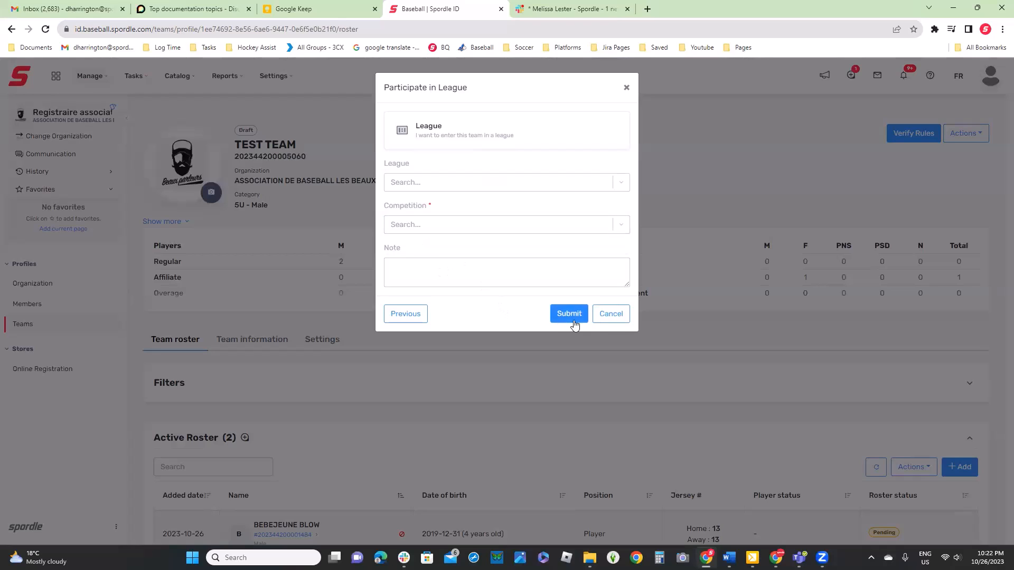
left_click(619, 318)
Review the tournament, competition and note fields of the team's tournament participation request, and cancel it
left_click(973, 142)
left_click(902, 160)
left_click(501, 174)
left_click(481, 180)
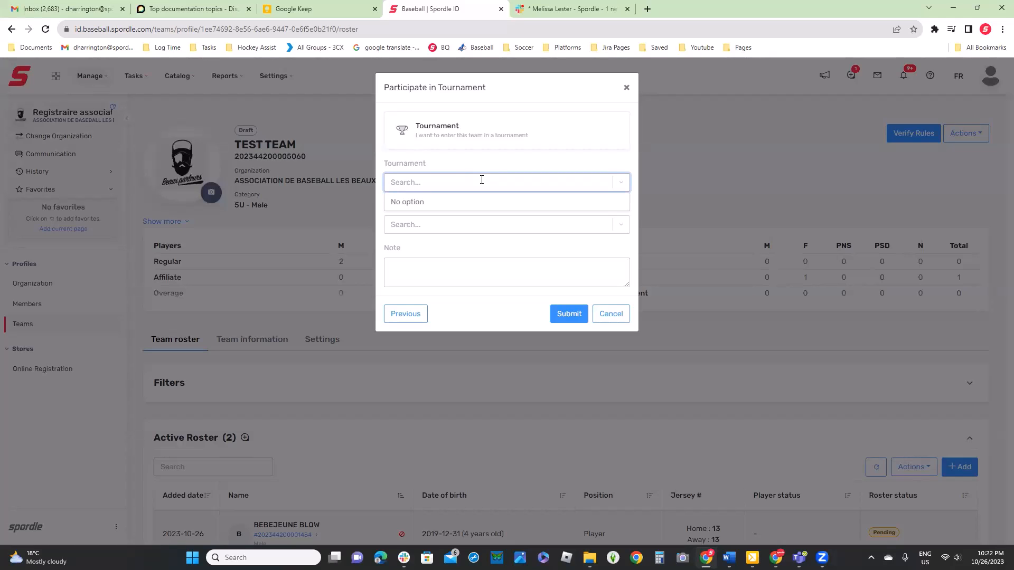
left_click(513, 155)
left_click(482, 226)
left_click(476, 200)
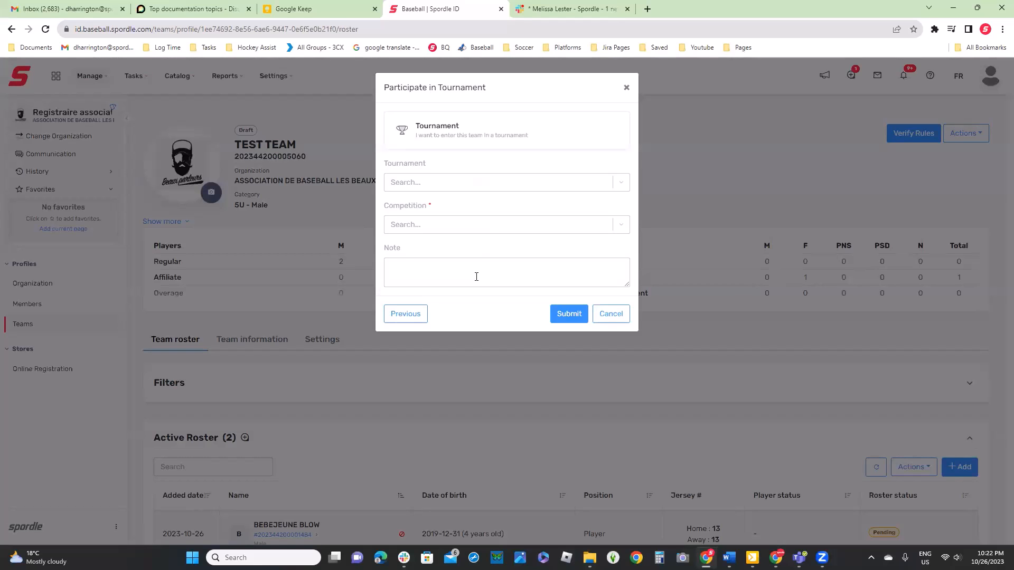
left_click(616, 313)
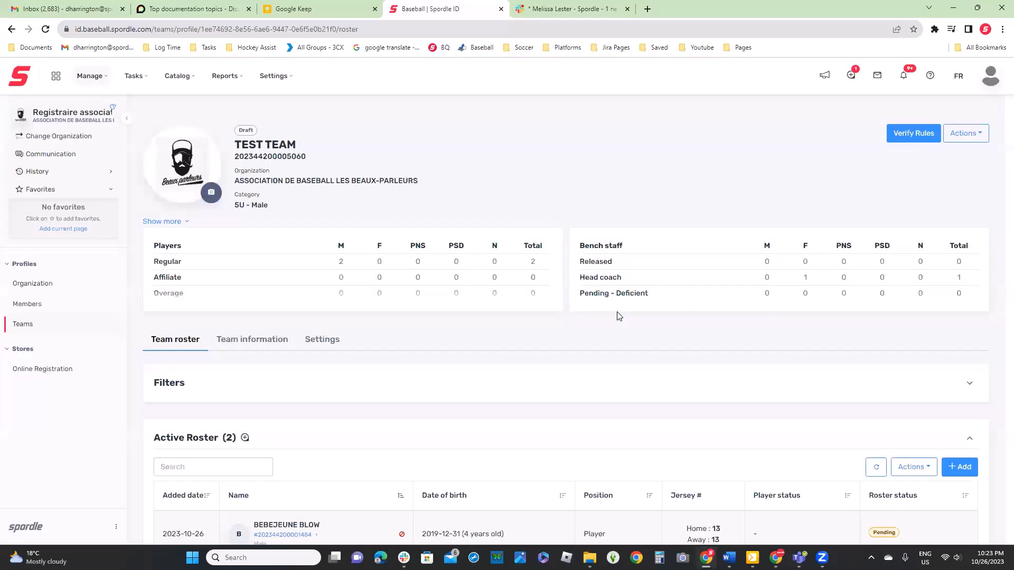